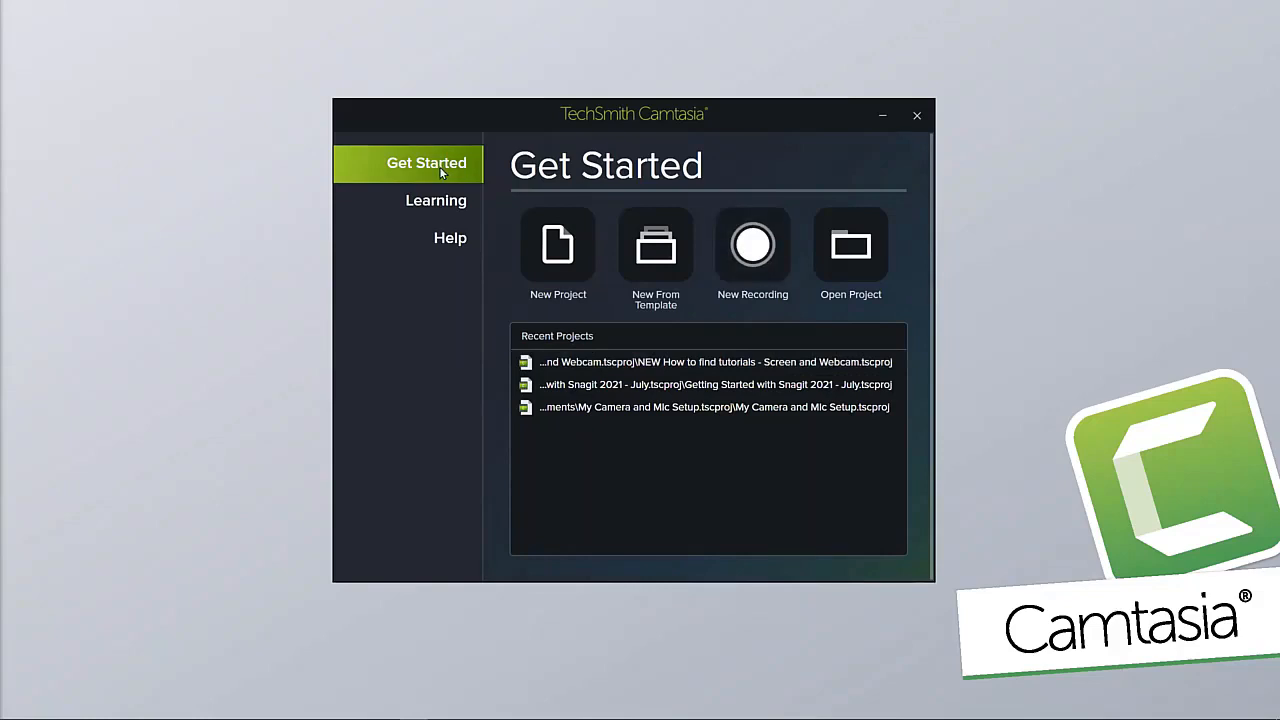
# Look through the Learning tutorials and the Help resources, and return to the Get Started page.
pyautogui.click(436, 203)
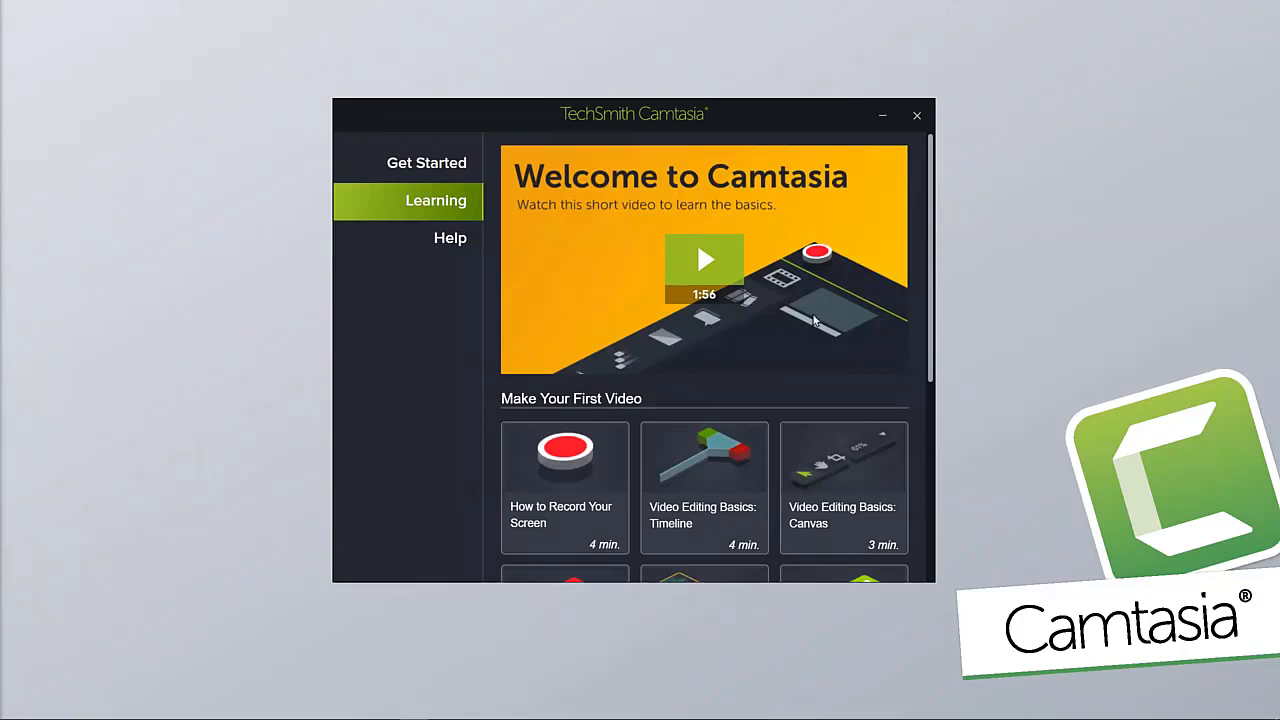
pyautogui.moveTo(930, 234); pyautogui.dragTo(913, 332)
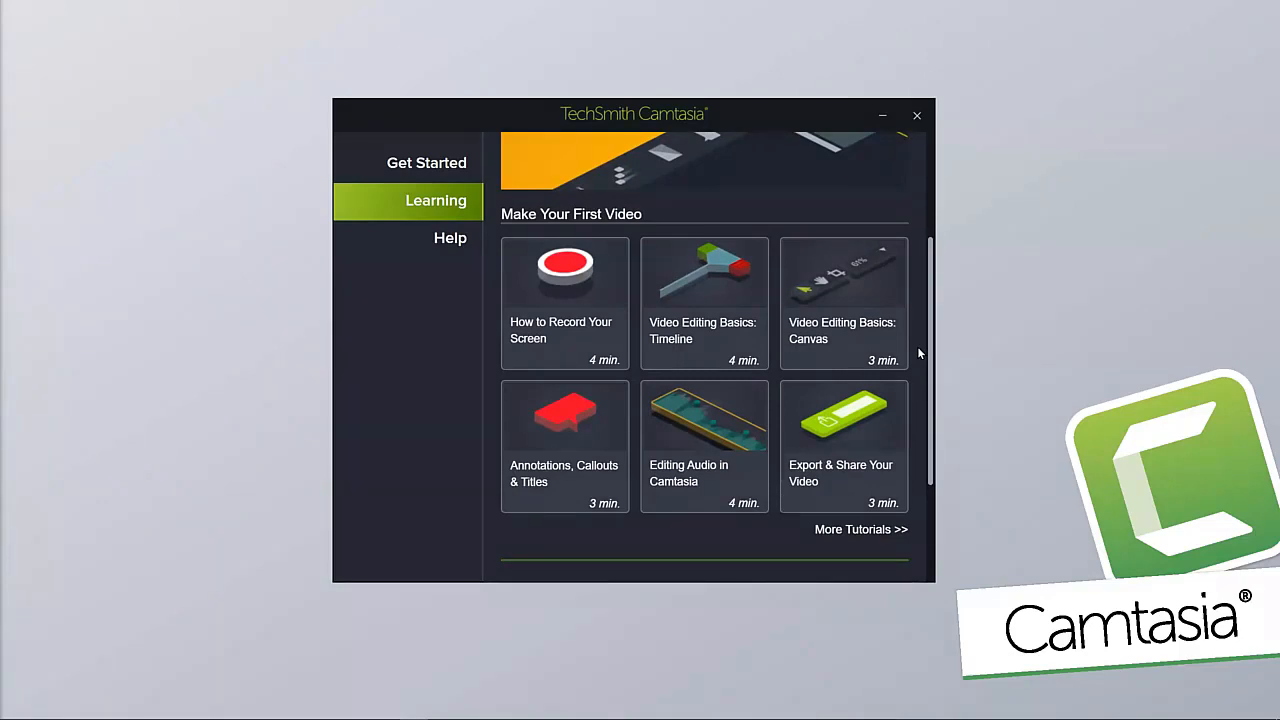
pyautogui.moveTo(929, 350); pyautogui.dragTo(928, 396)
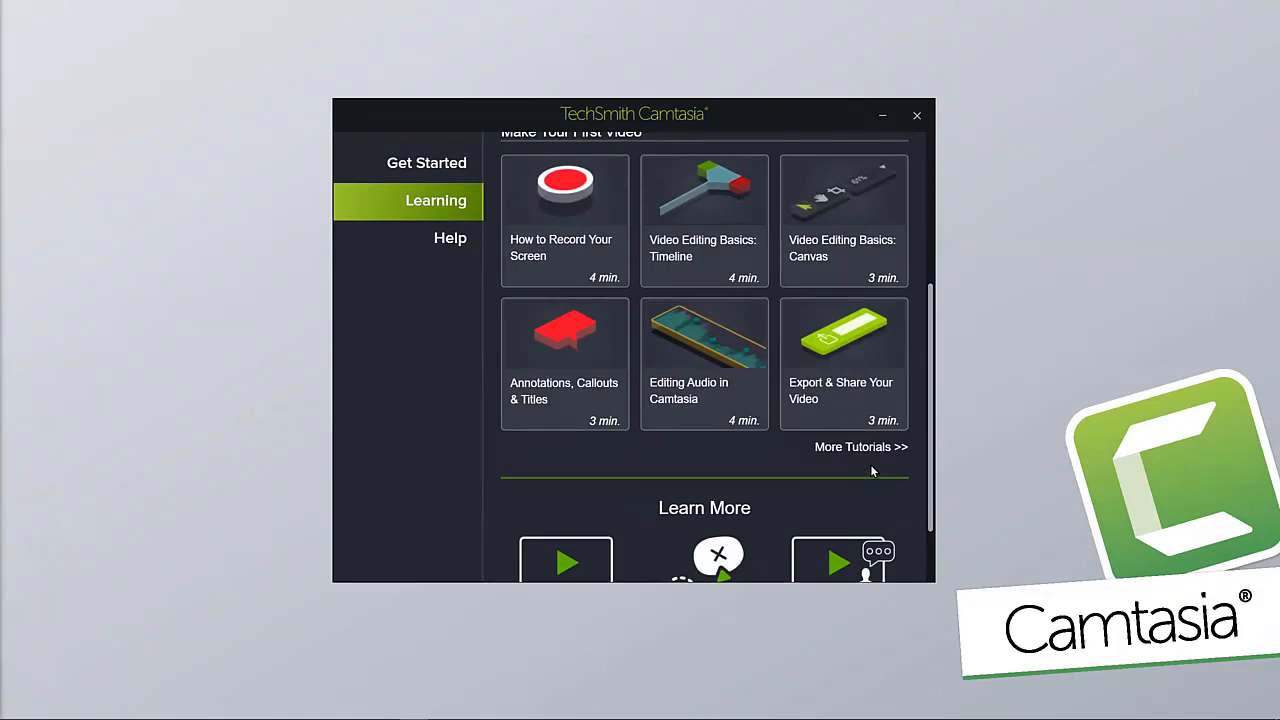
pyautogui.moveTo(932, 414); pyautogui.dragTo(936, 474)
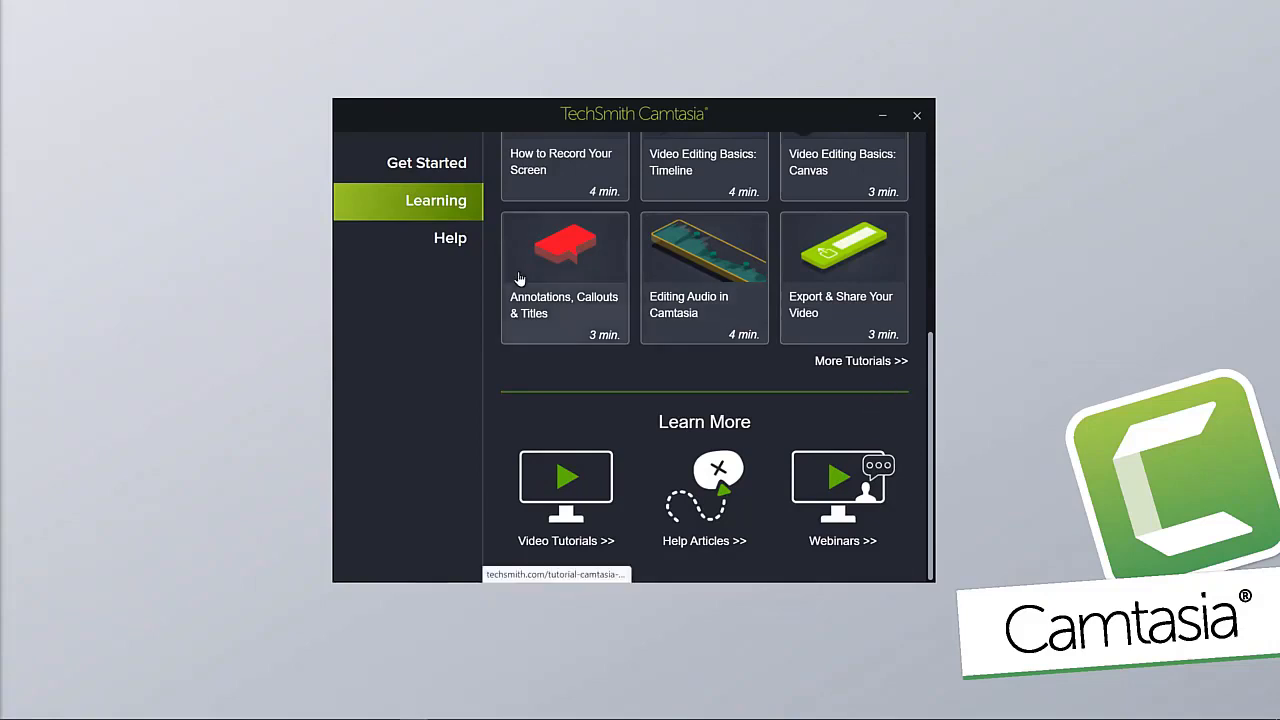
pyautogui.click(441, 241)
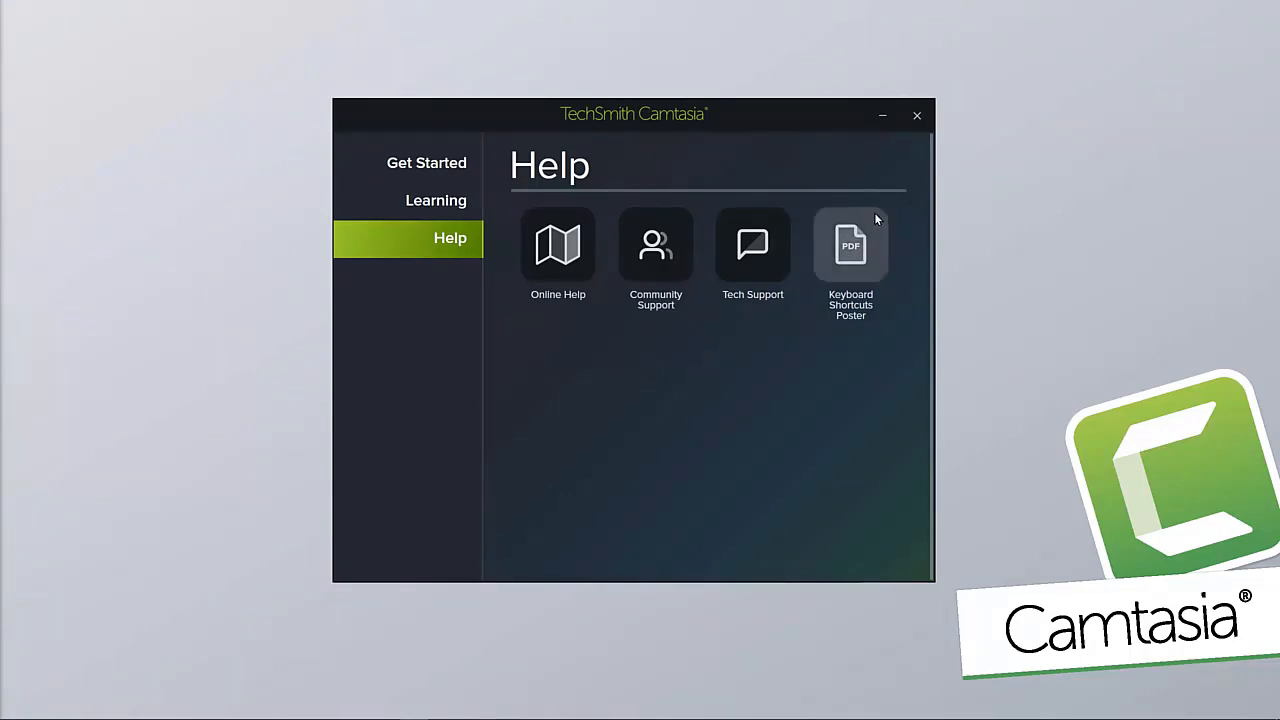
pyautogui.click(440, 166)
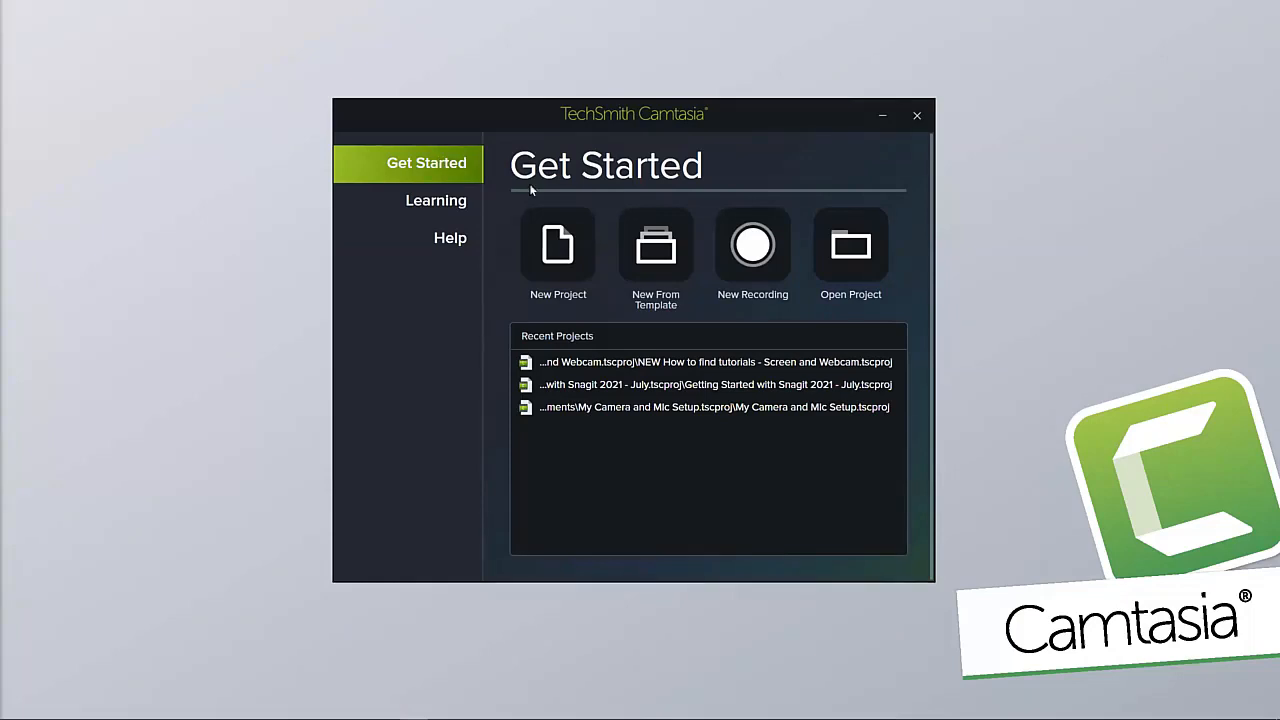
# Start a new recording, reposition the recorder nearer the middle of the screen and review its capture area presets.
pyautogui.click(747, 250)
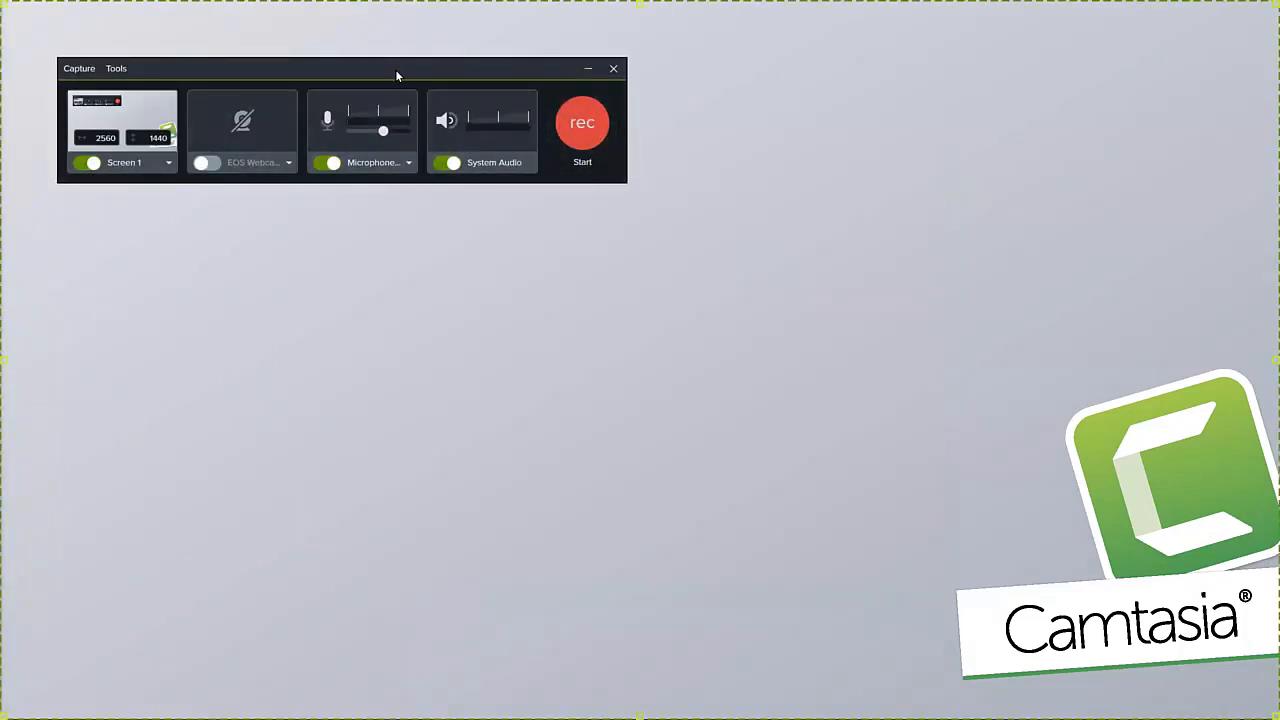
pyautogui.moveTo(395, 69); pyautogui.dragTo(680, 199)
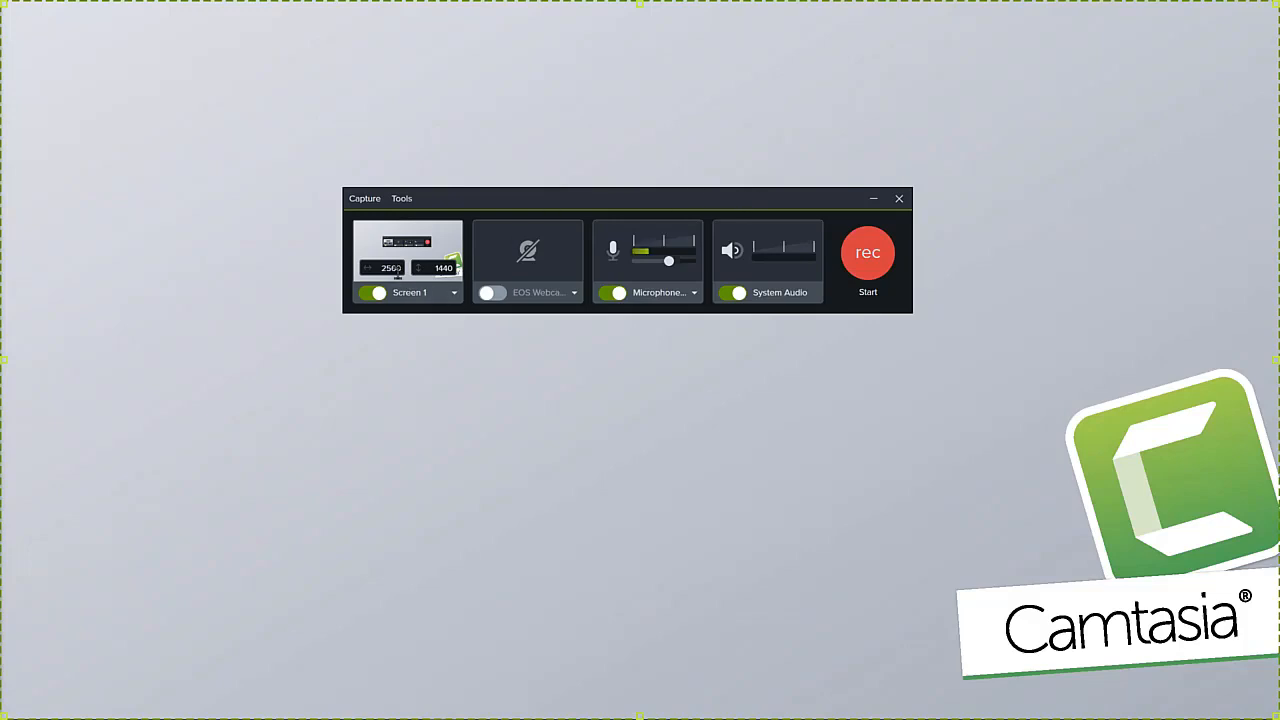
pyautogui.click(454, 291)
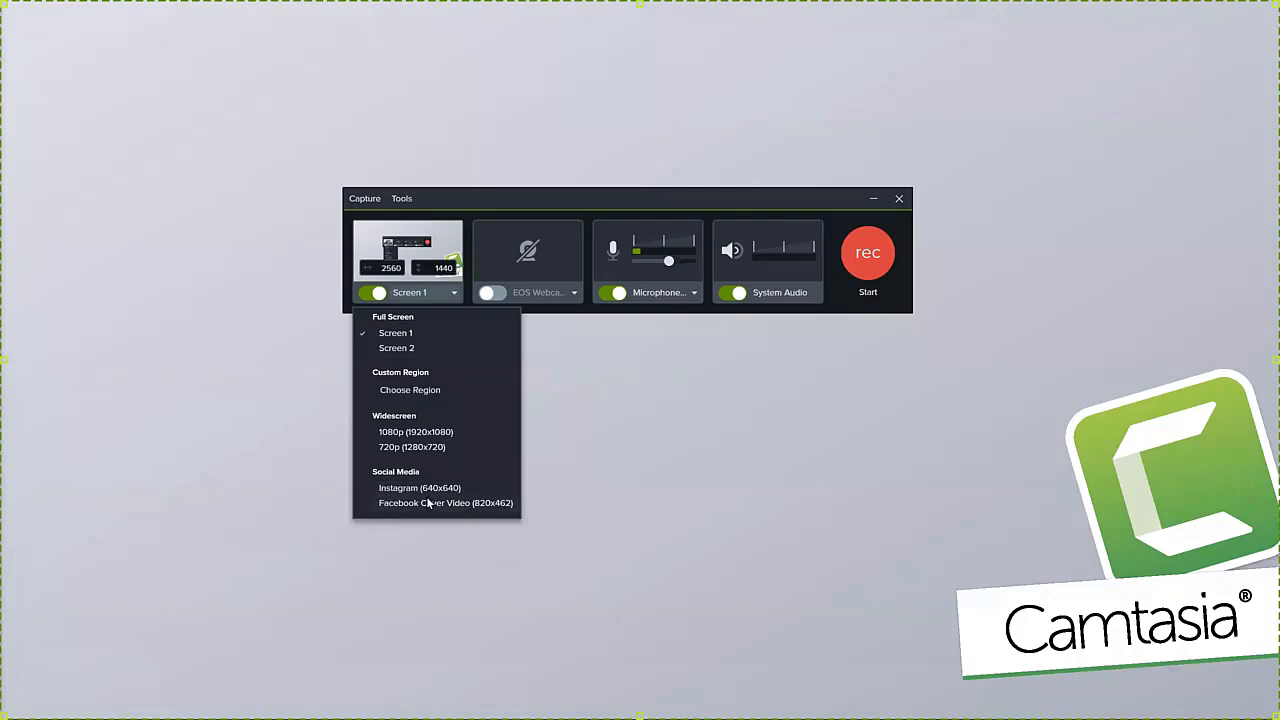
pyautogui.click(429, 200)
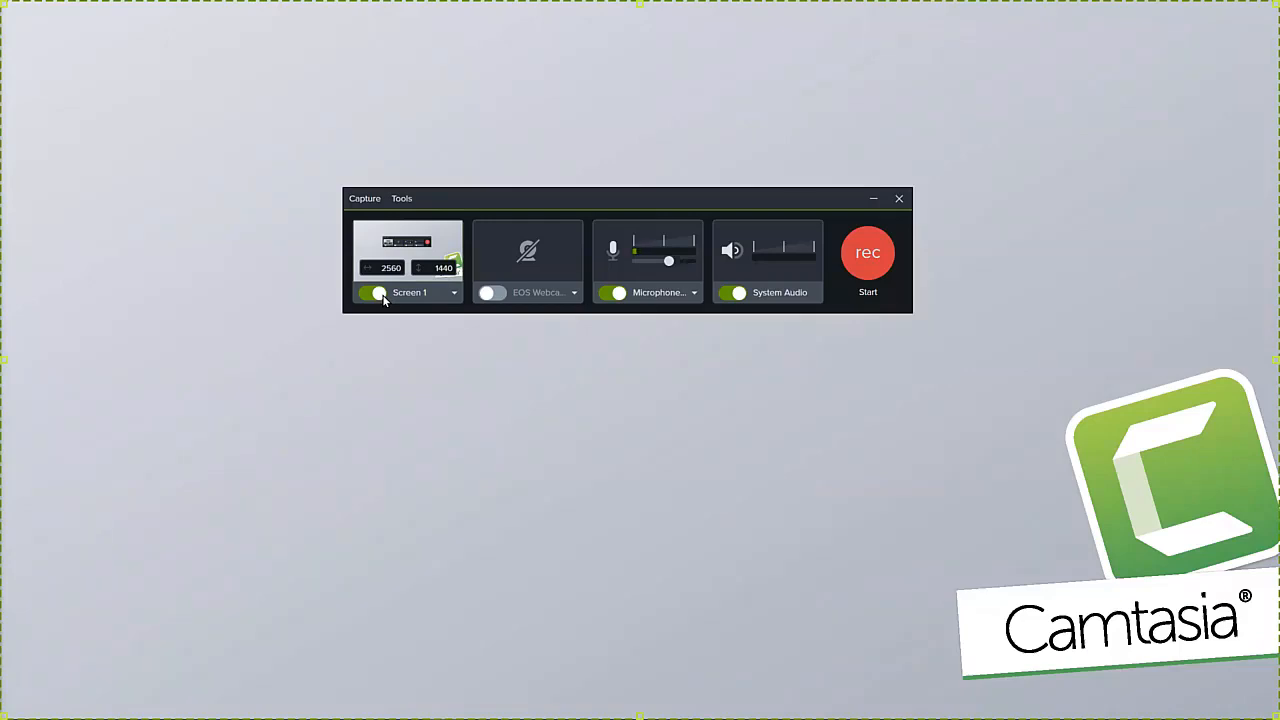
# Turn on the webcam to preview it, check the available camera devices and turn it off again.
pyautogui.click(491, 292)
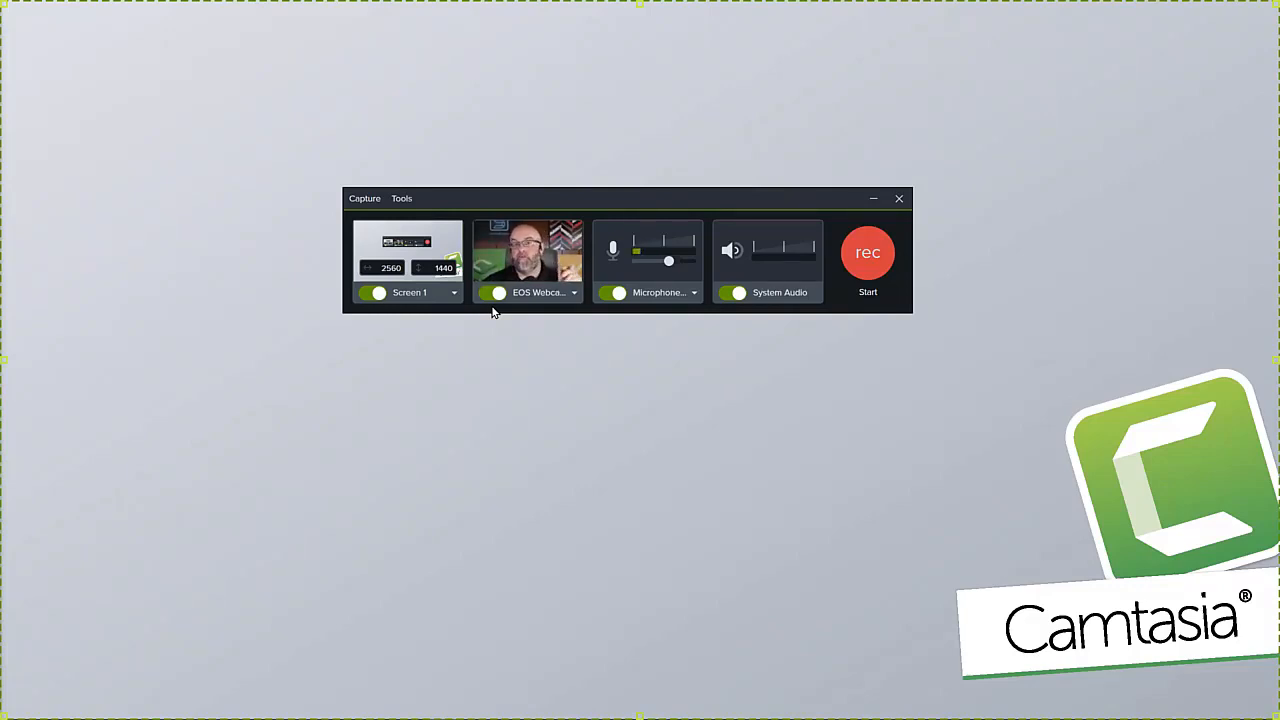
pyautogui.click(574, 294)
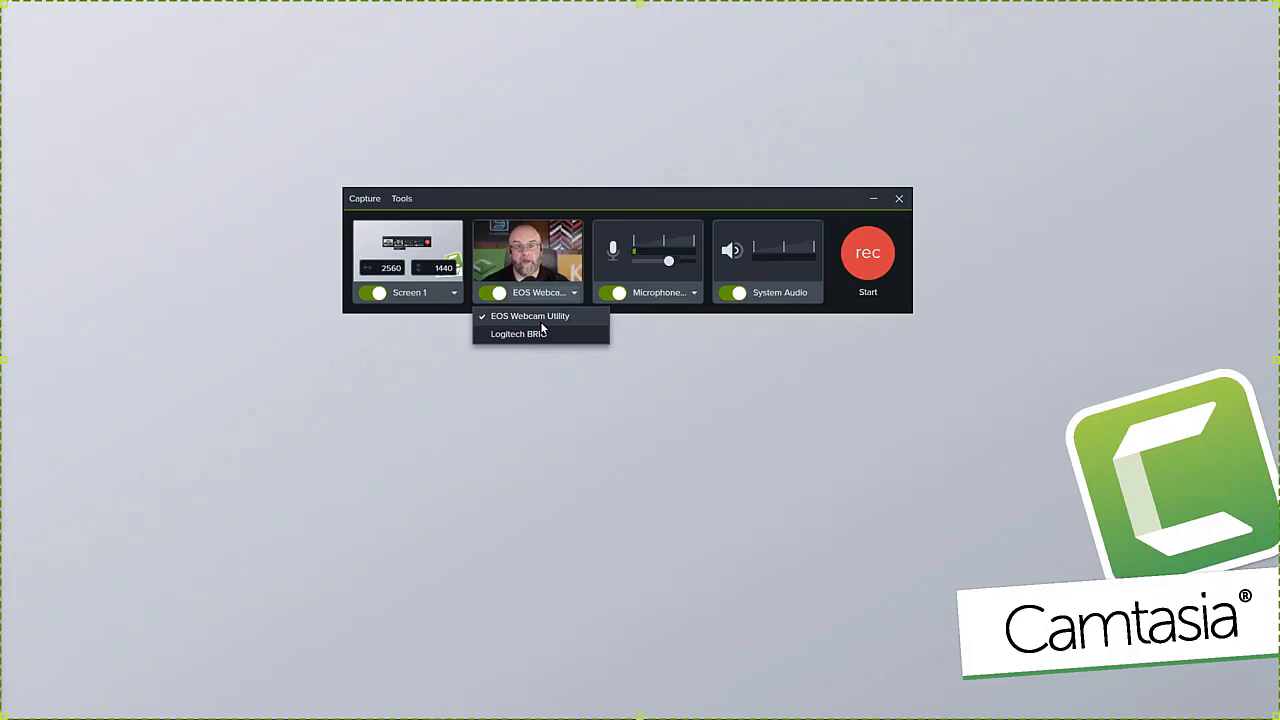
pyautogui.click(492, 199)
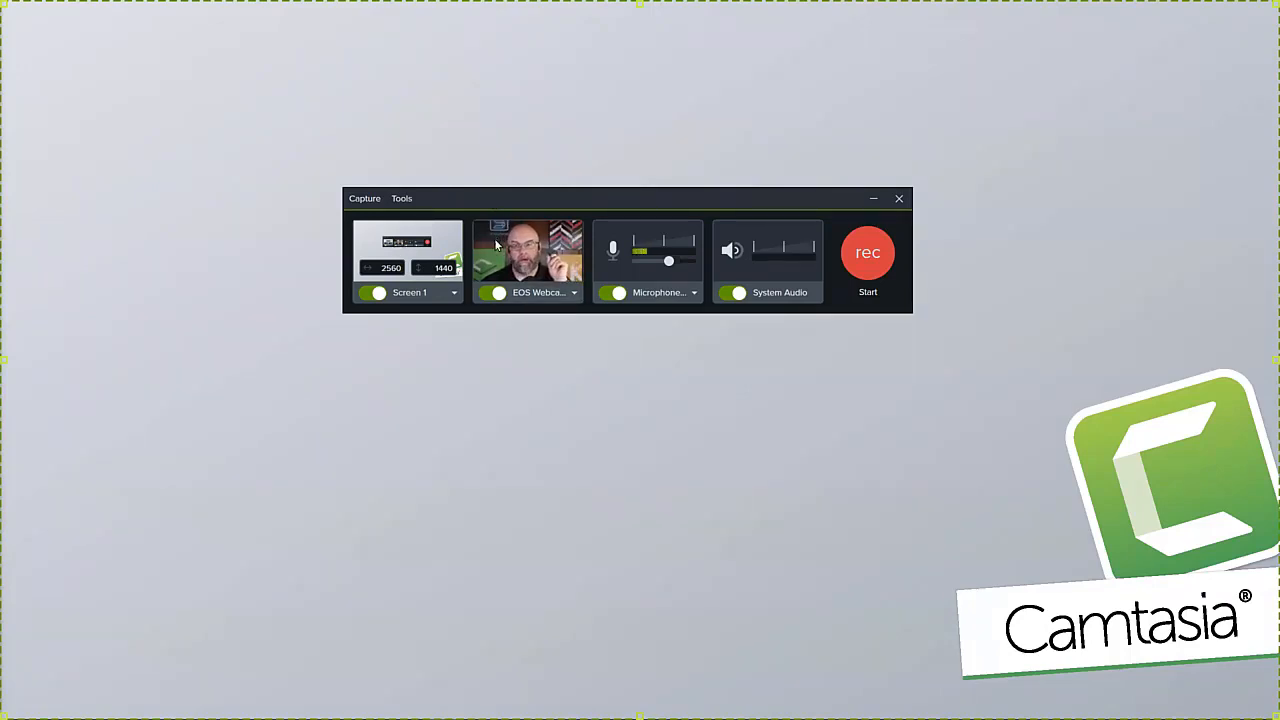
pyautogui.click(493, 293)
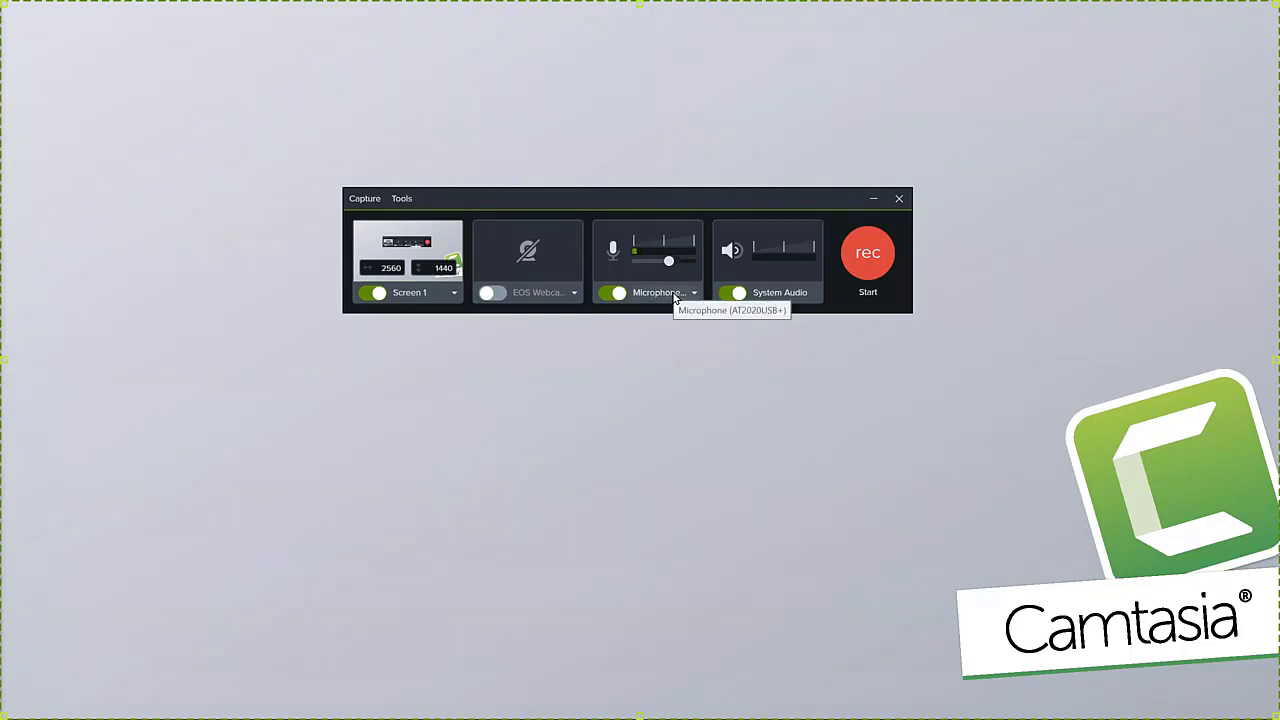
# Check the available microphone sources and turn off system audio recording.
pyautogui.click(674, 294)
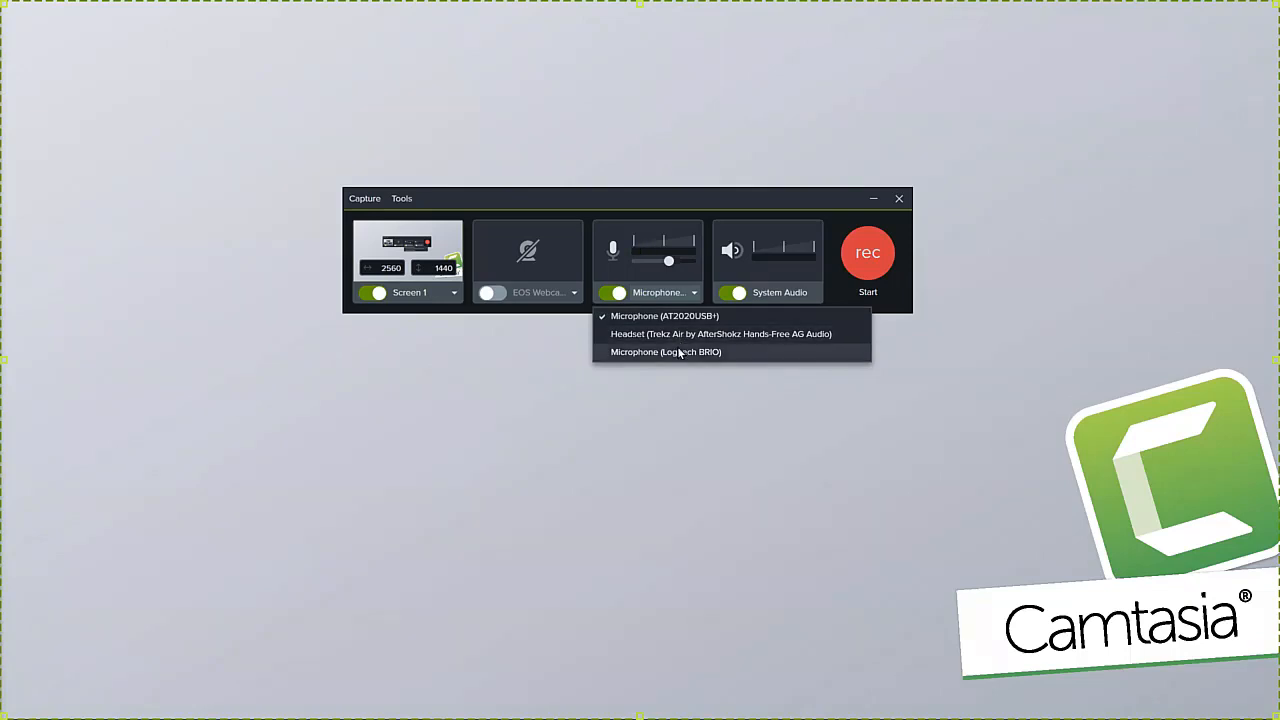
pyautogui.click(643, 275)
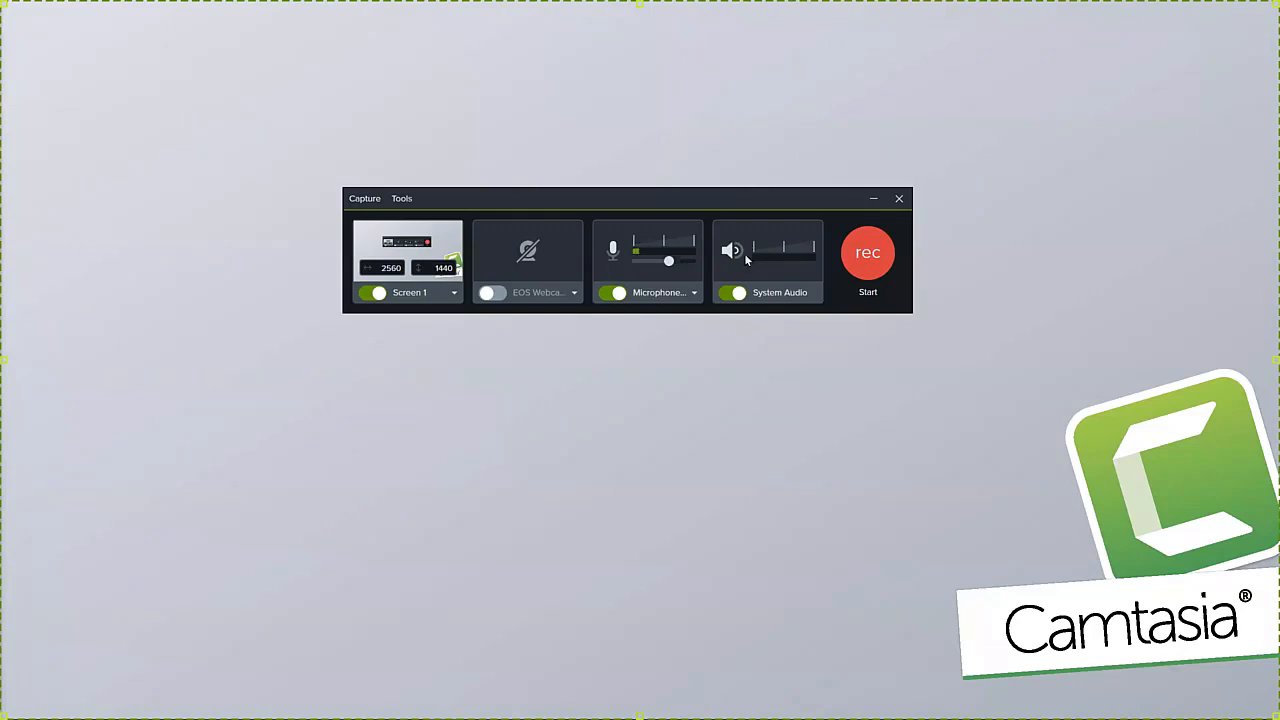
pyautogui.click(738, 294)
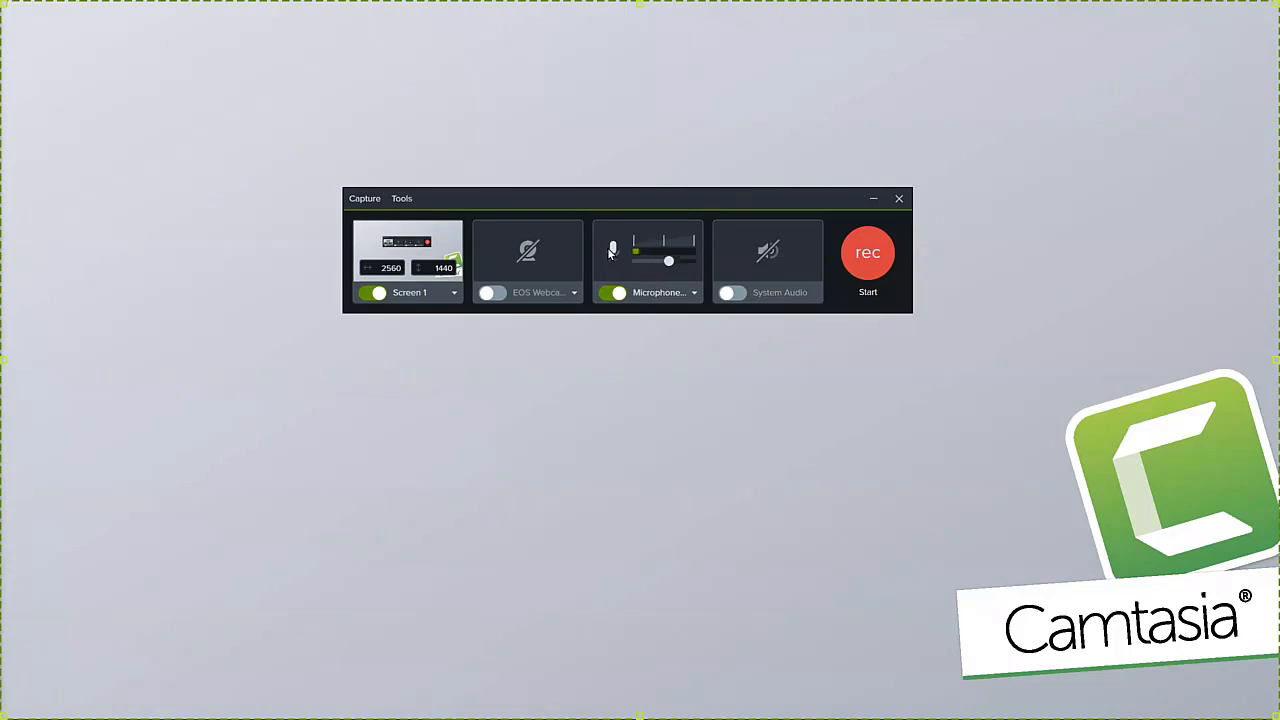
# Review which capture sources are enabled and examine the recorder's general workflow options.
pyautogui.moveTo(562, 192); pyautogui.dragTo(550, 209)
pyautogui.click(363, 213)
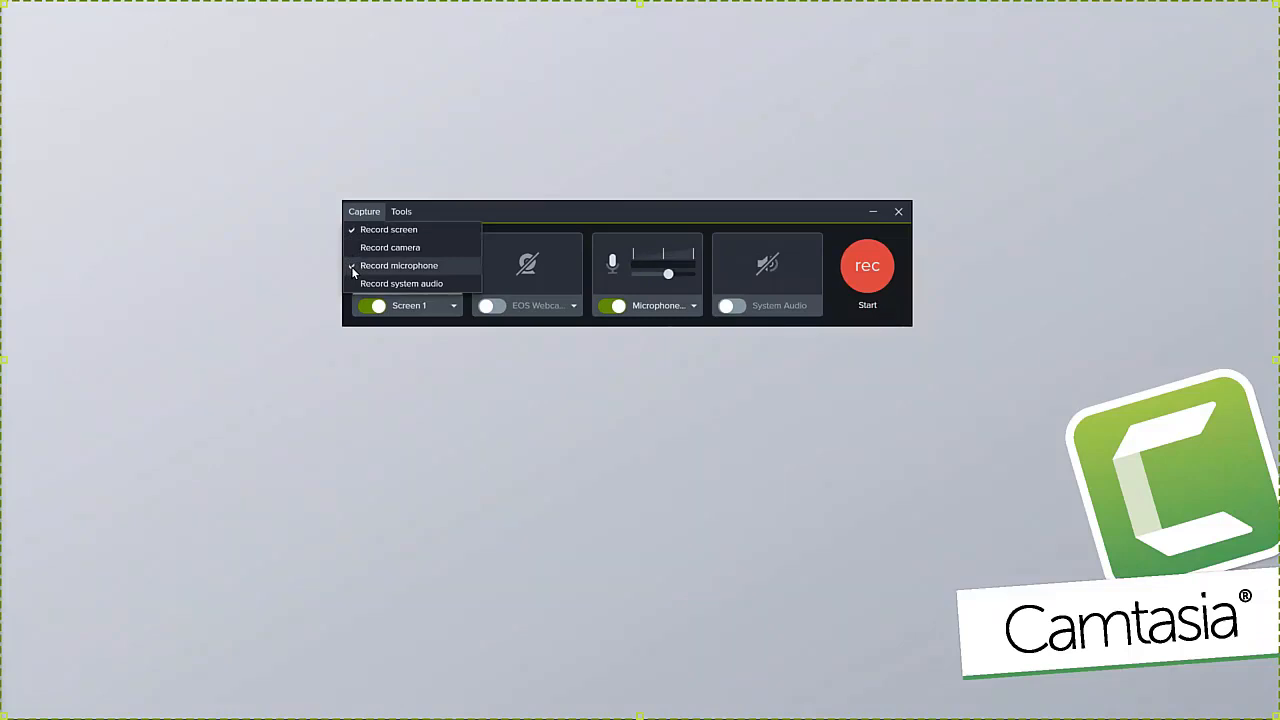
pyautogui.moveTo(397, 209)
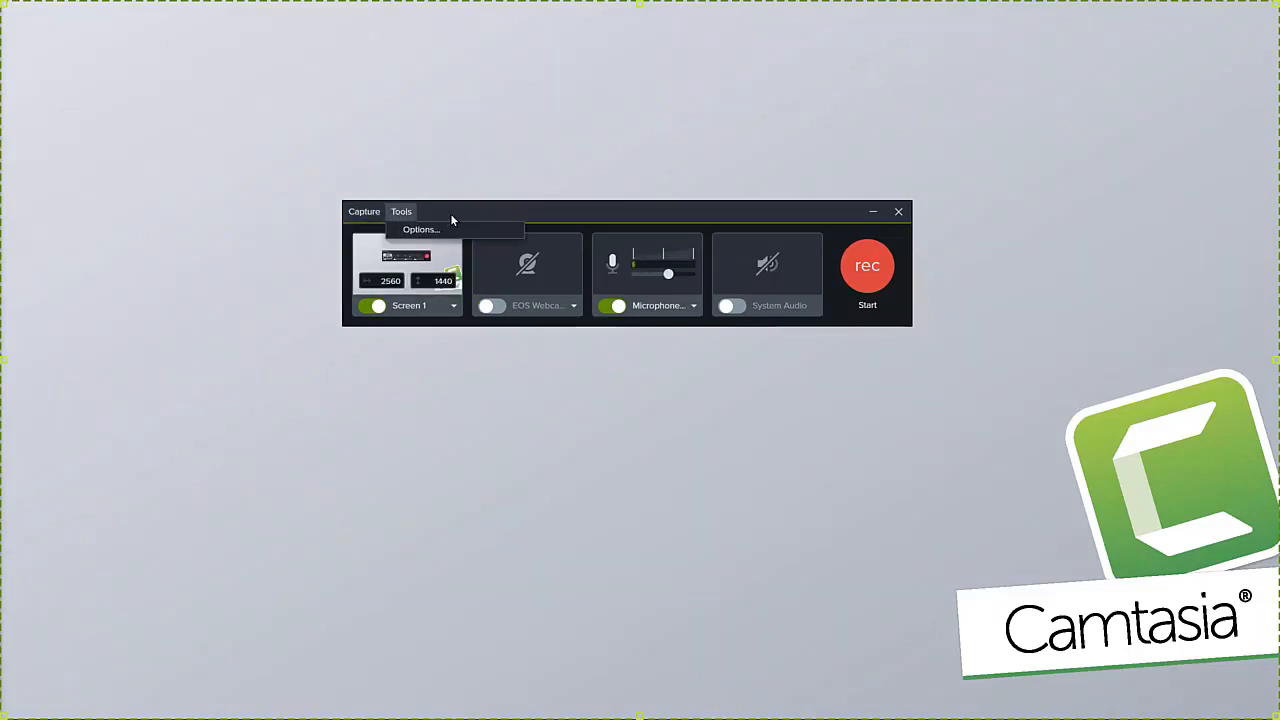
pyautogui.click(425, 230)
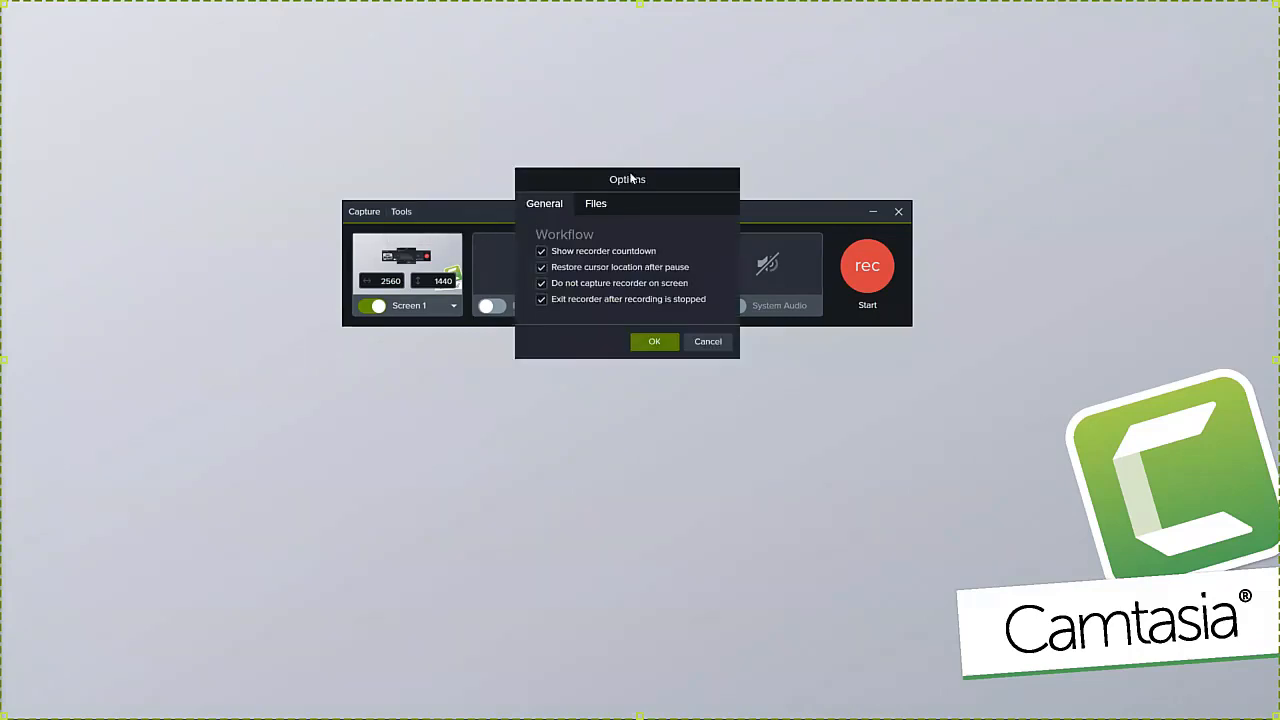
pyautogui.moveTo(628, 179); pyautogui.dragTo(591, 361)
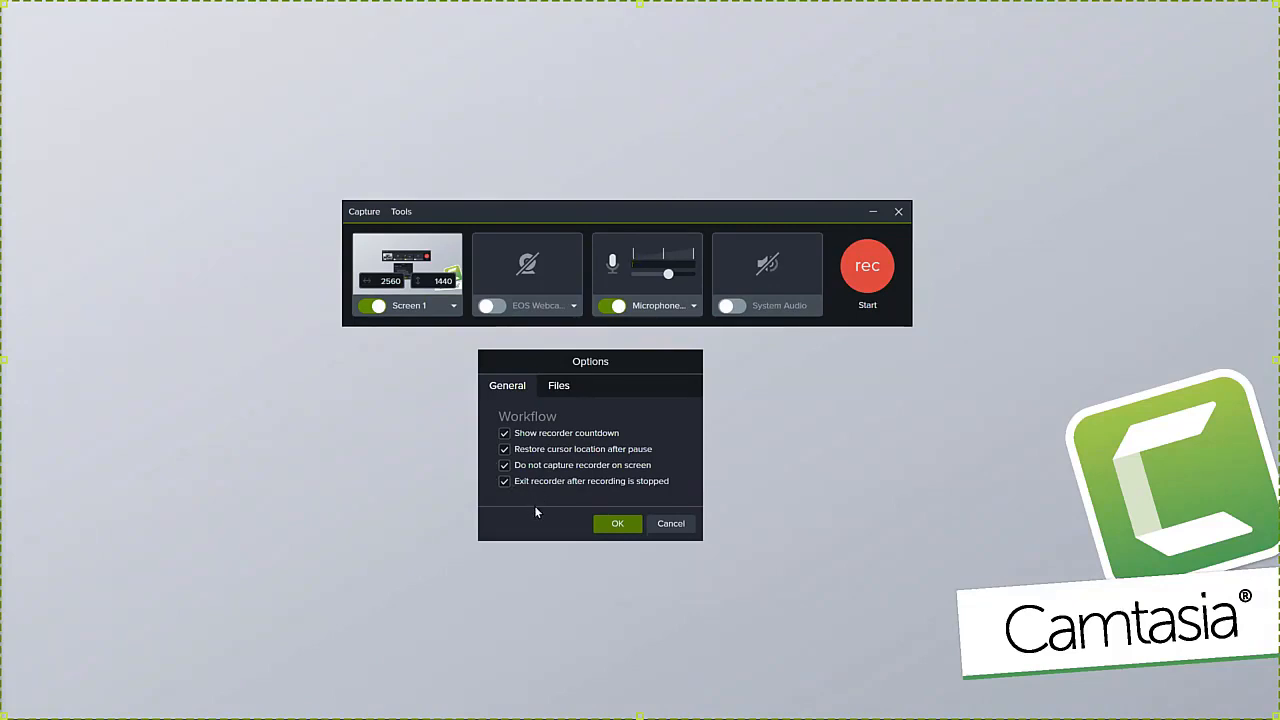
# Examine the recorder's output file name and storage folder settings and accept the options.
pyautogui.click(561, 388)
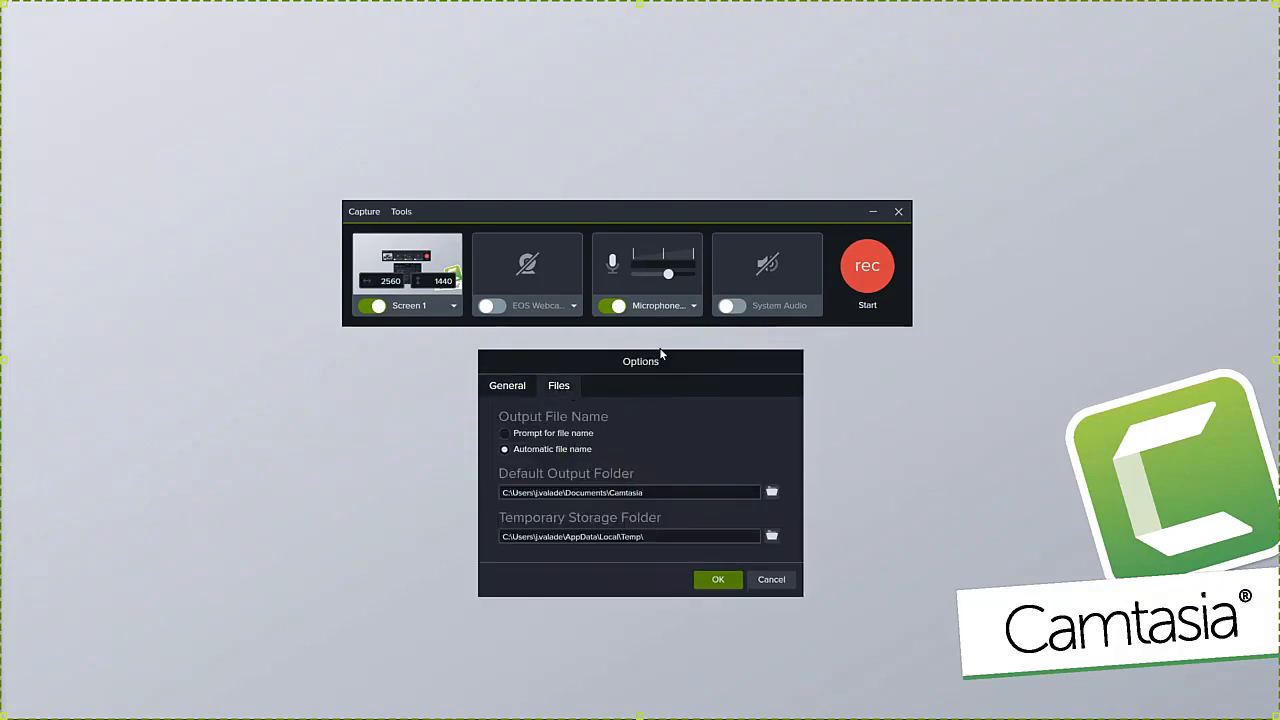
pyautogui.moveTo(657, 357); pyautogui.dragTo(639, 343)
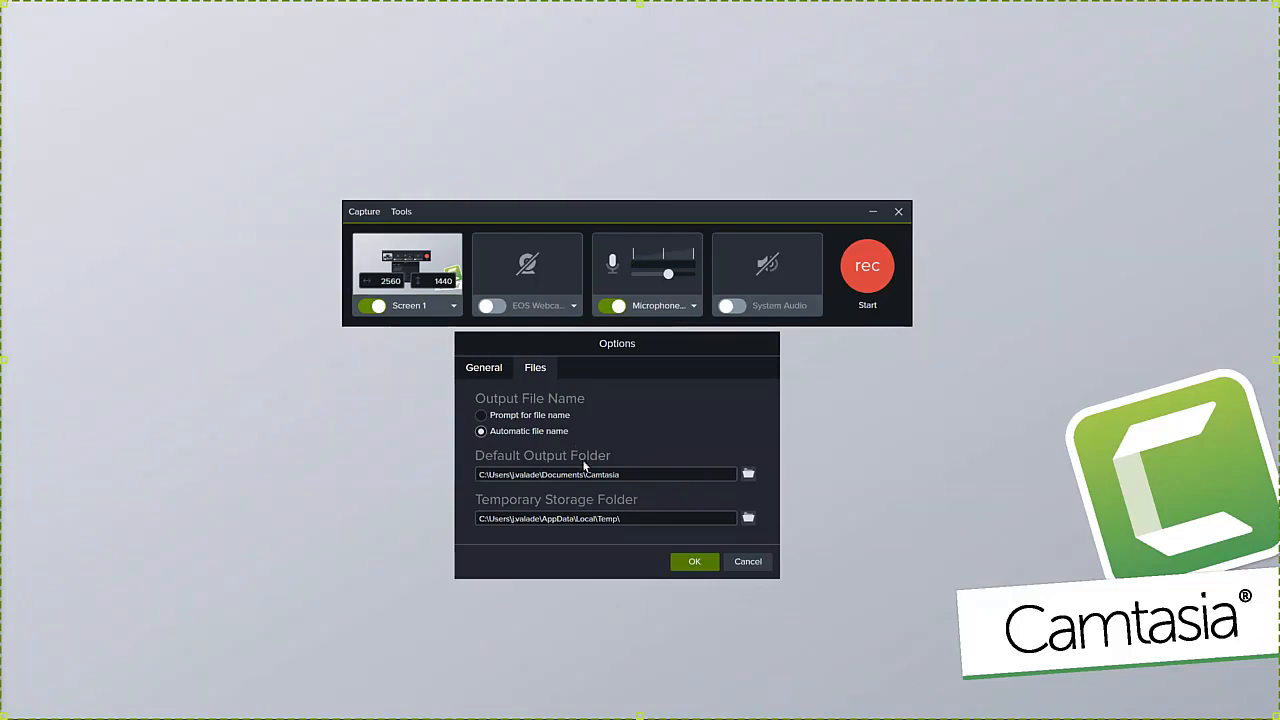
pyautogui.click(699, 561)
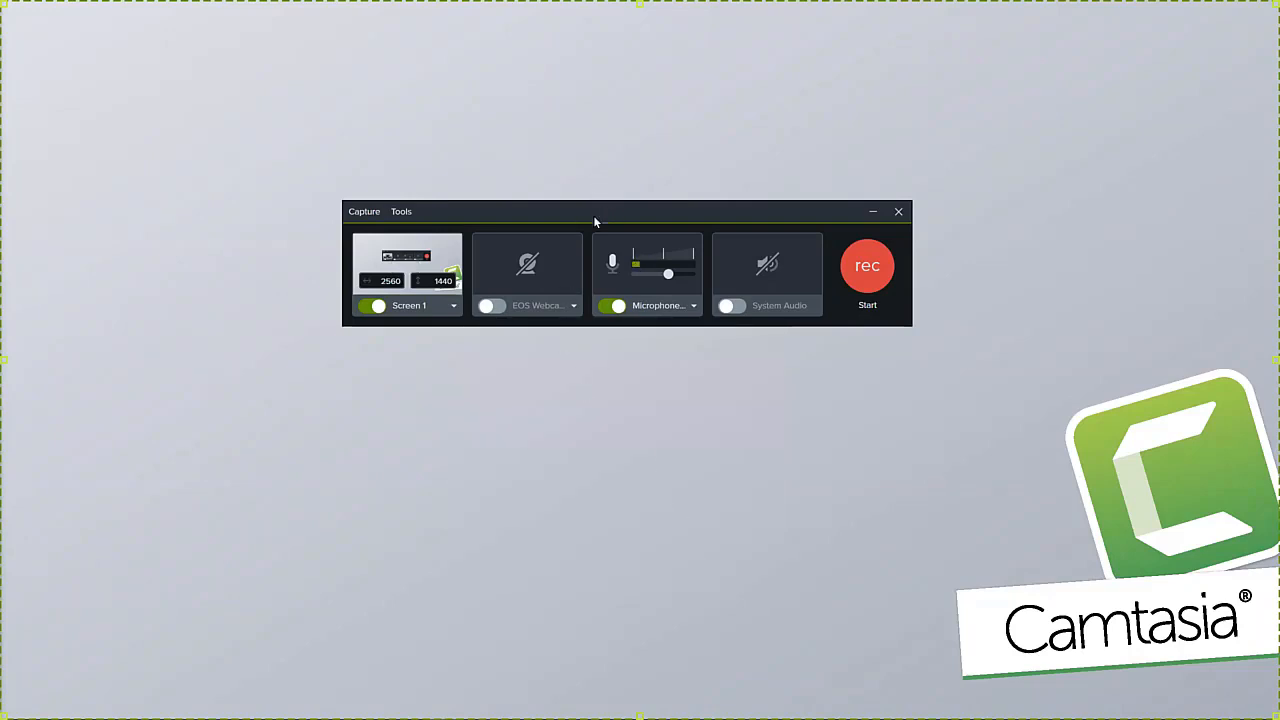
# Review the full screen, custom region, widescreen and social media choices for the recording area without changing the selection.
pyautogui.moveTo(608, 208); pyautogui.dragTo(593, 215)
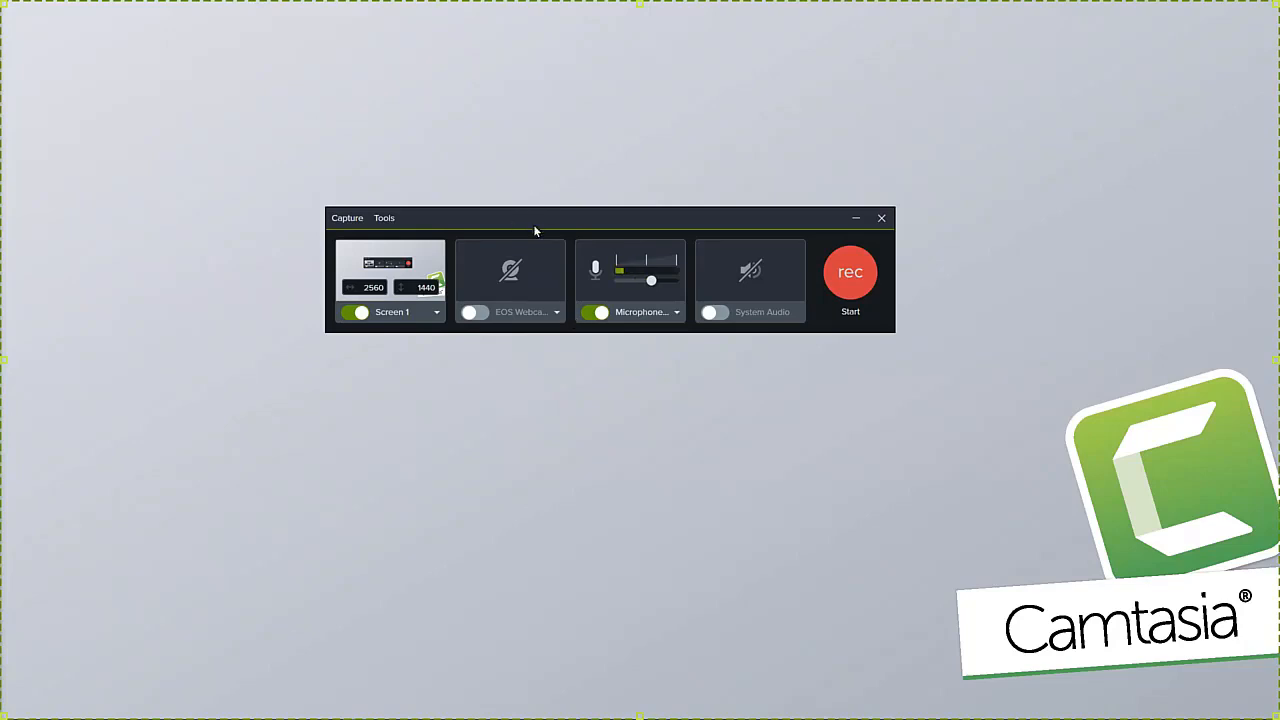
pyautogui.moveTo(578, 219); pyautogui.dragTo(572, 222)
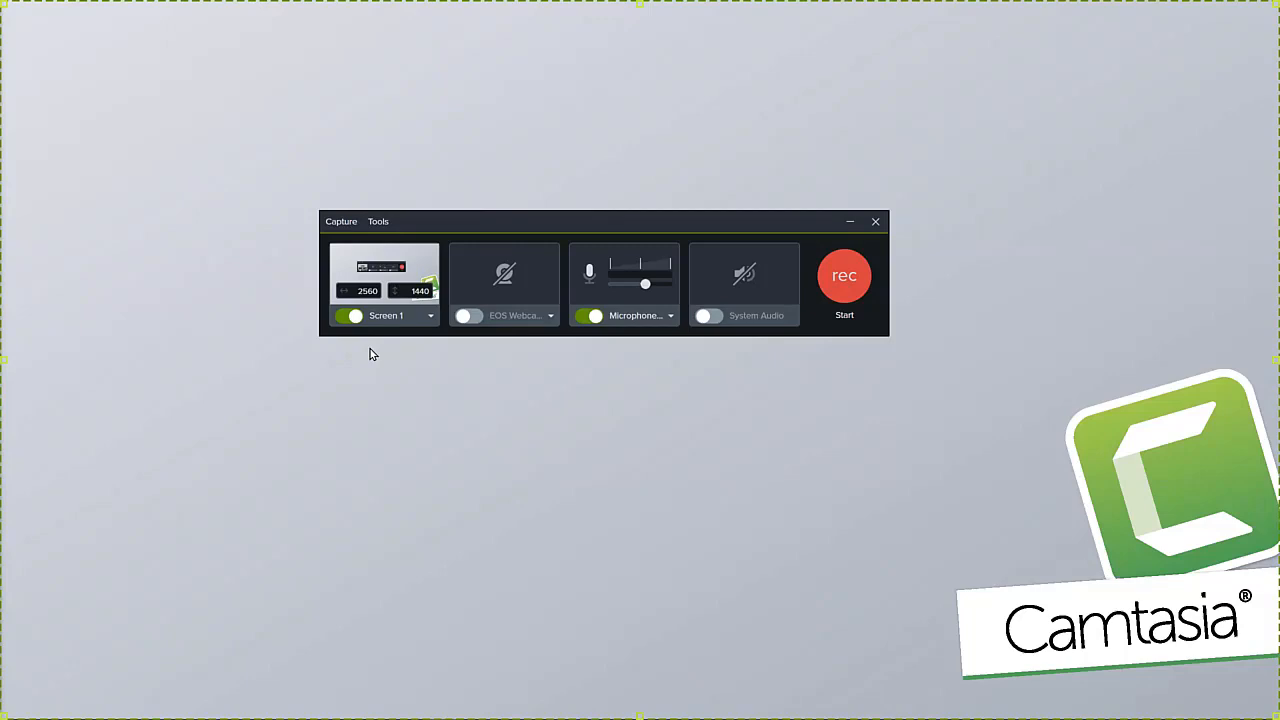
pyautogui.click(431, 318)
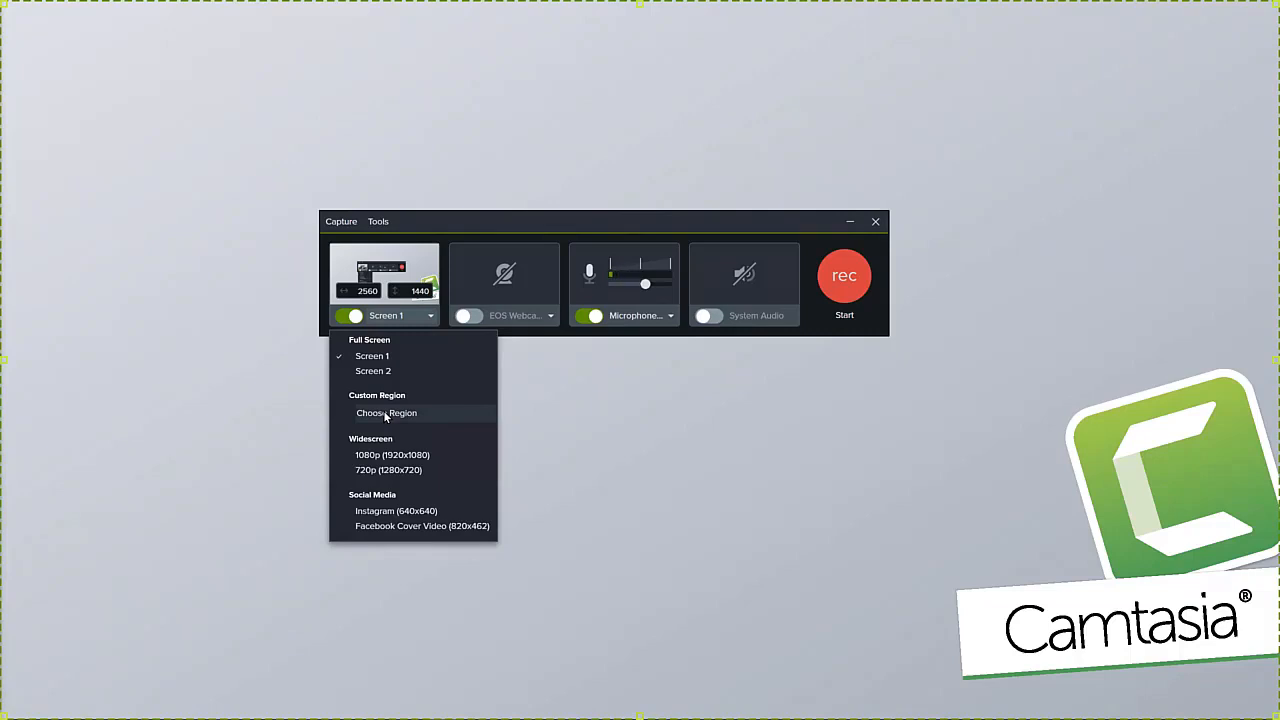
pyautogui.click(449, 224)
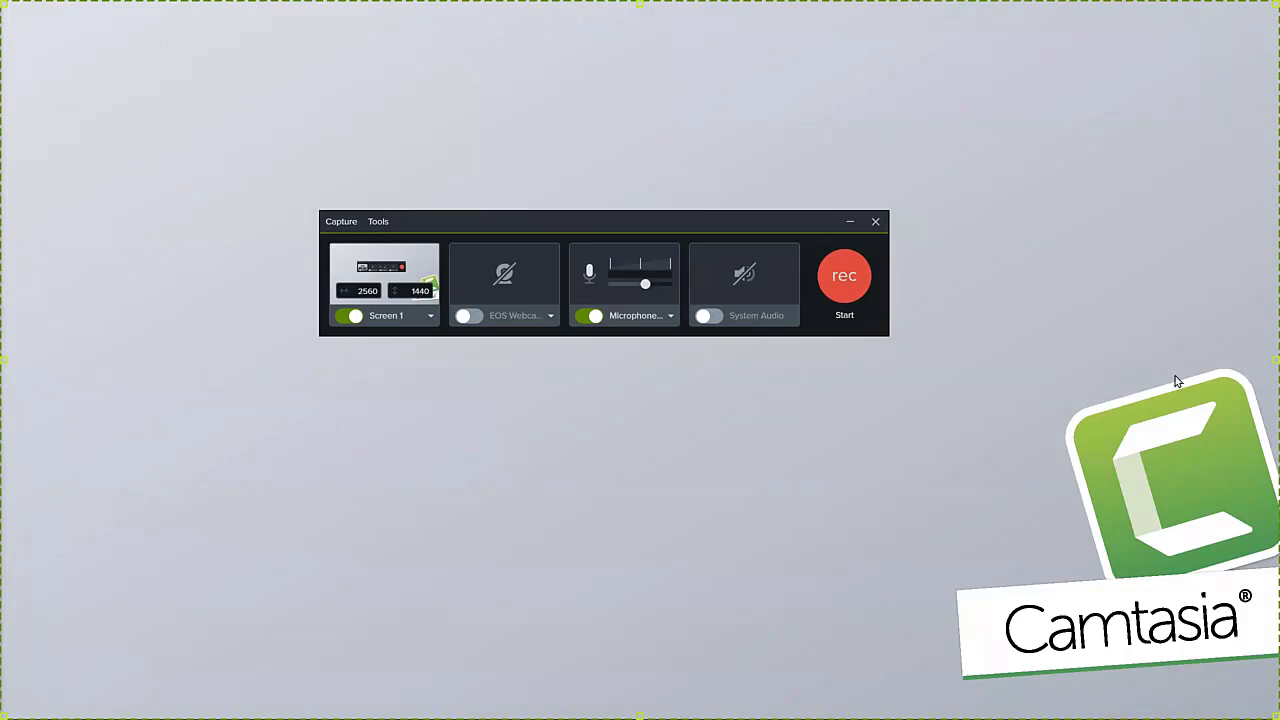
# Close the recorder, open the recent project "NEW How to find tutorials - Screen and Webcam" and set the canvas zoom to 75%.
pyautogui.click(876, 222)
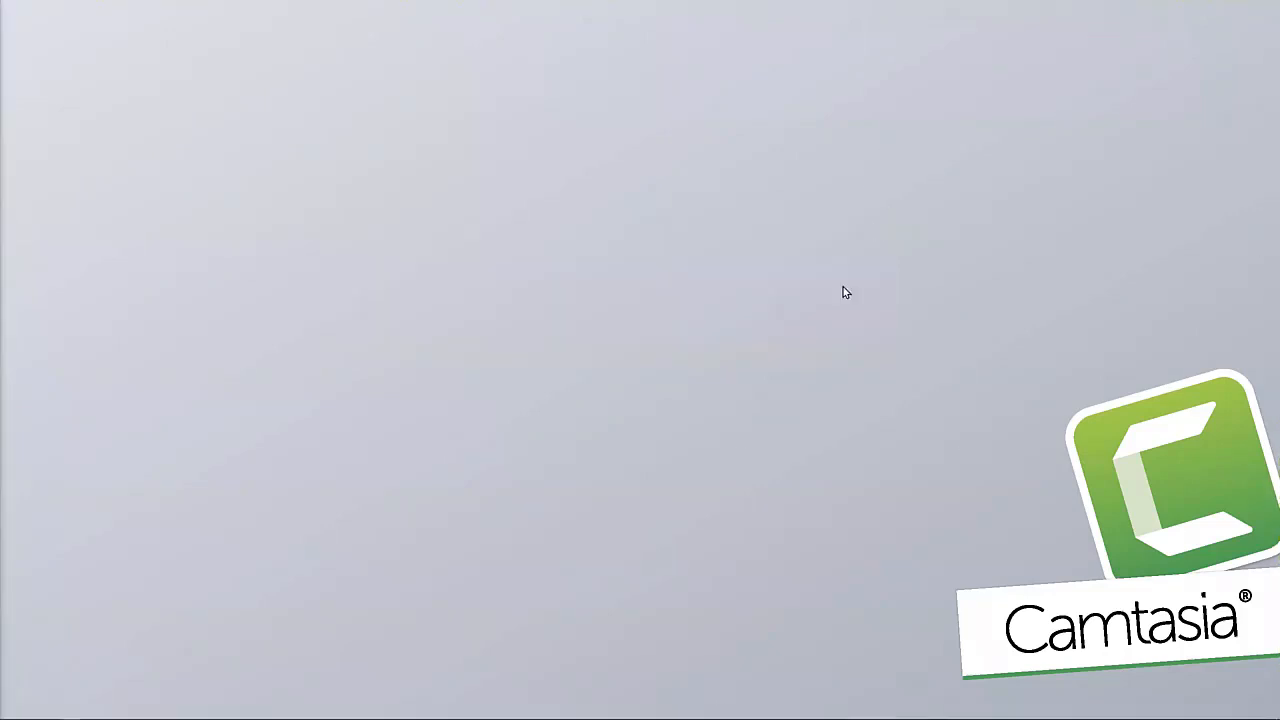
pyautogui.click(416, 707)
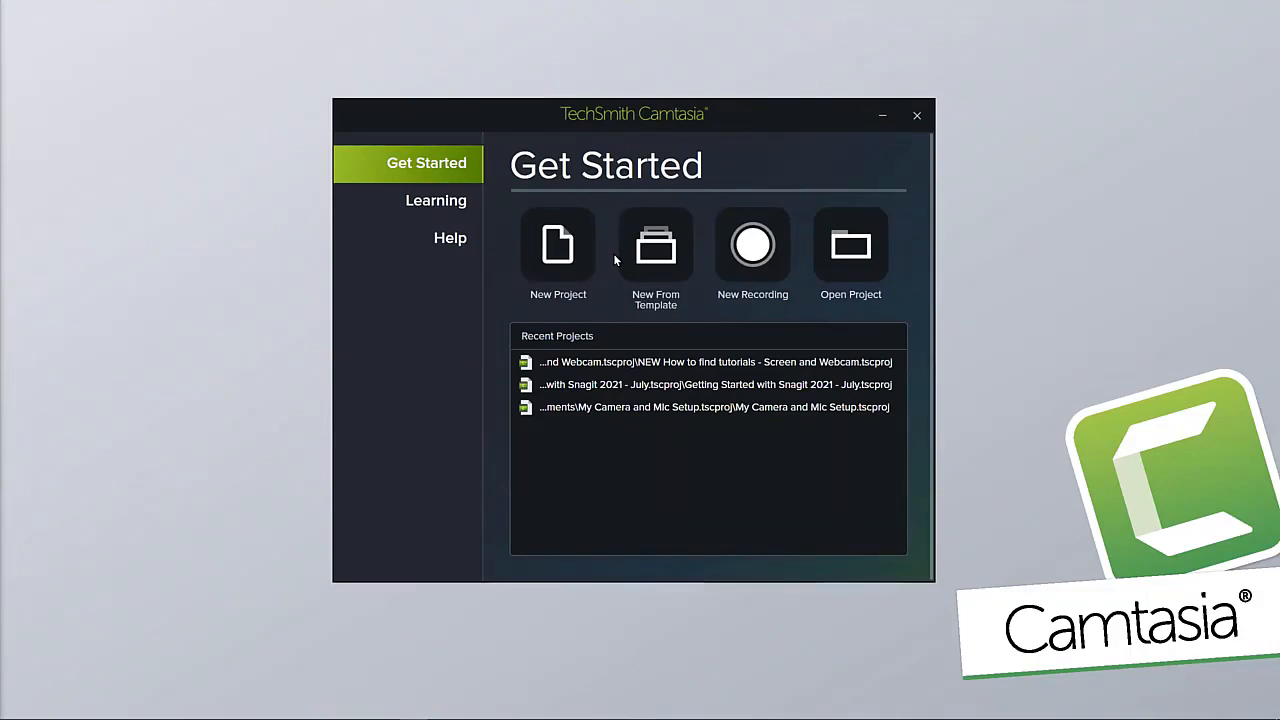
pyautogui.click(604, 362)
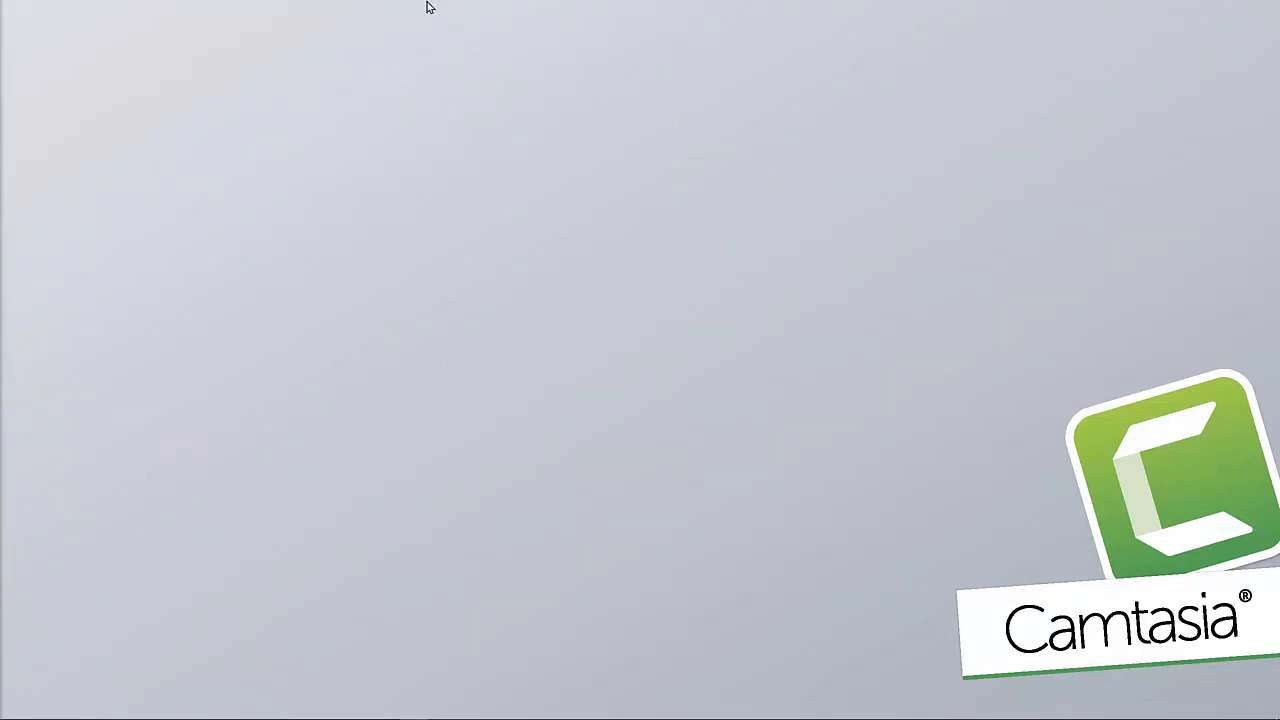
pyautogui.scroll(-6, 709, 331)
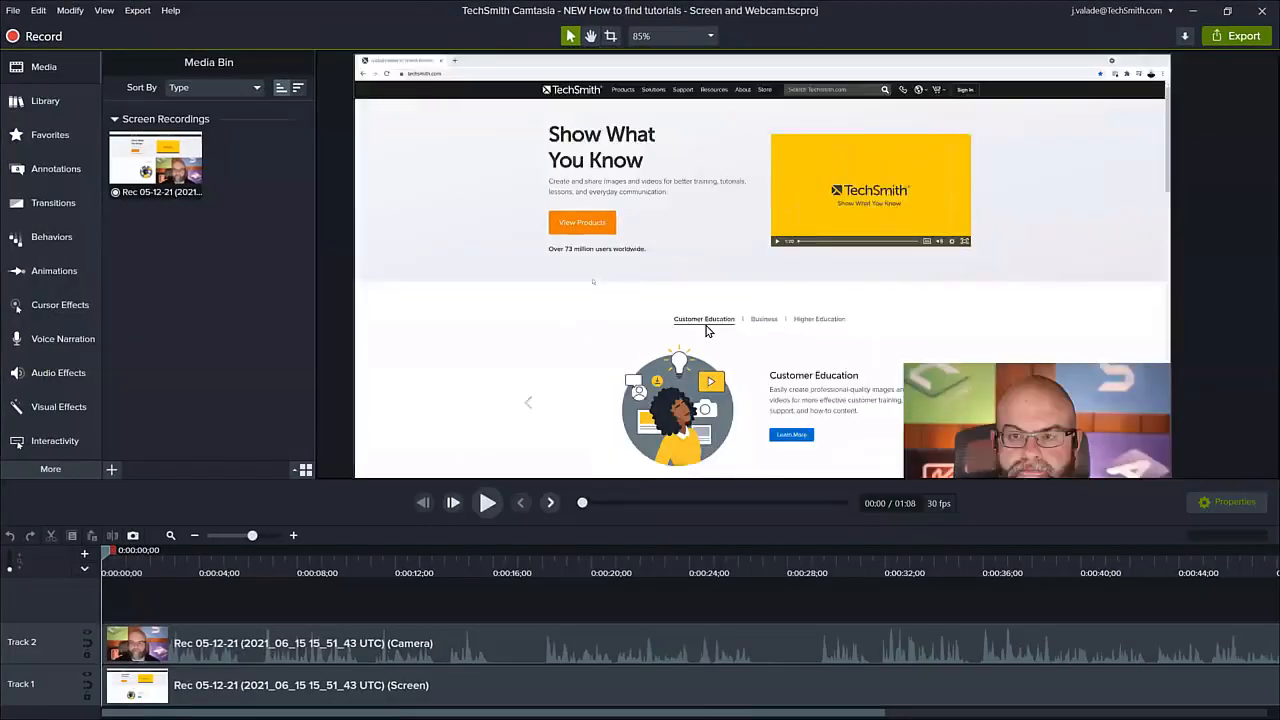
pyautogui.scroll(2, 709, 331)
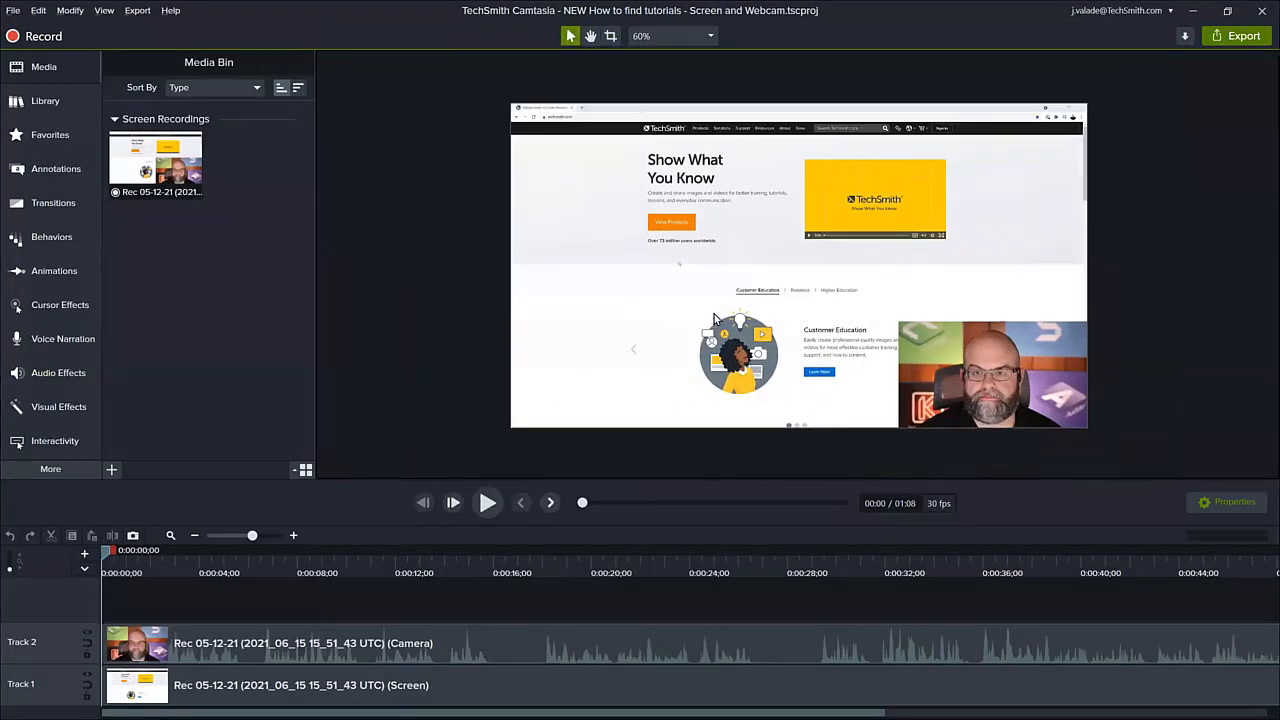
pyautogui.scroll(2, 714, 318)
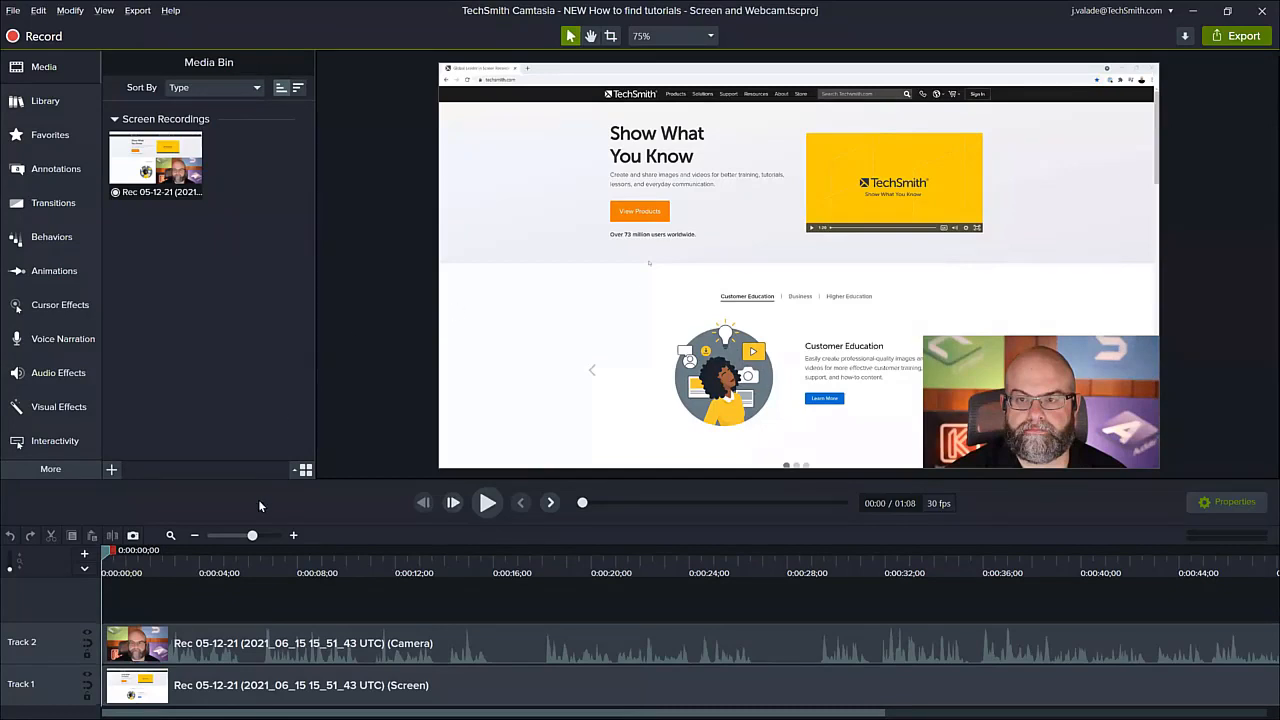
# Create a new blank project.
pyautogui.hotkey('ctrl', 'n')
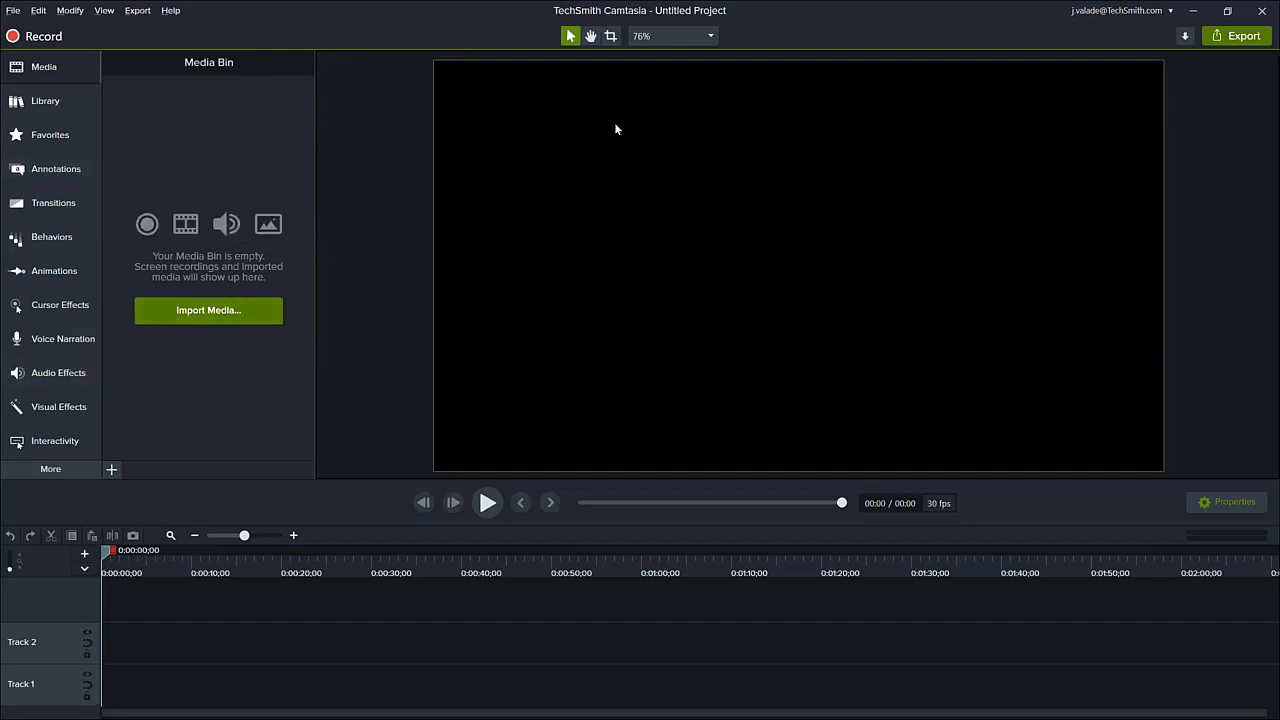
# Show the object properties, reopen the recent project "NEW How to find tutorials - Screen and Webcam" and zoom the canvas out to 60%.
pyautogui.click(1219, 501)
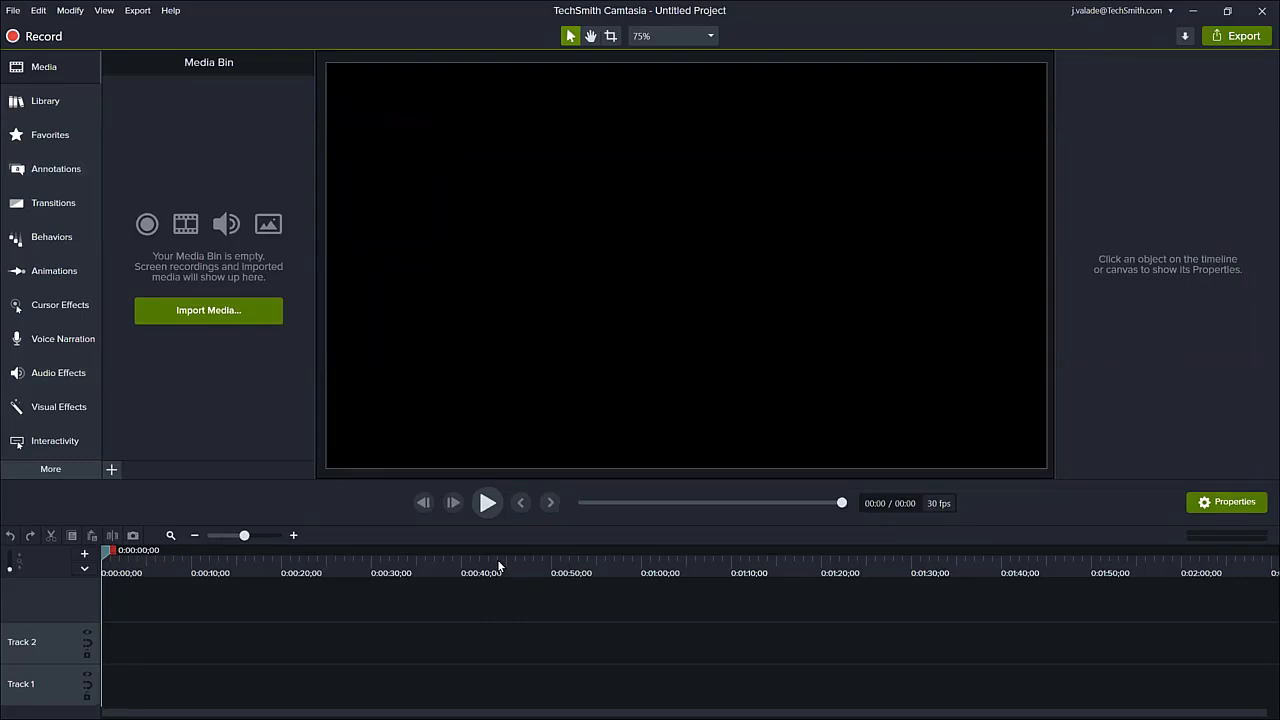
pyautogui.click(16, 12)
pyautogui.moveTo(82, 88)
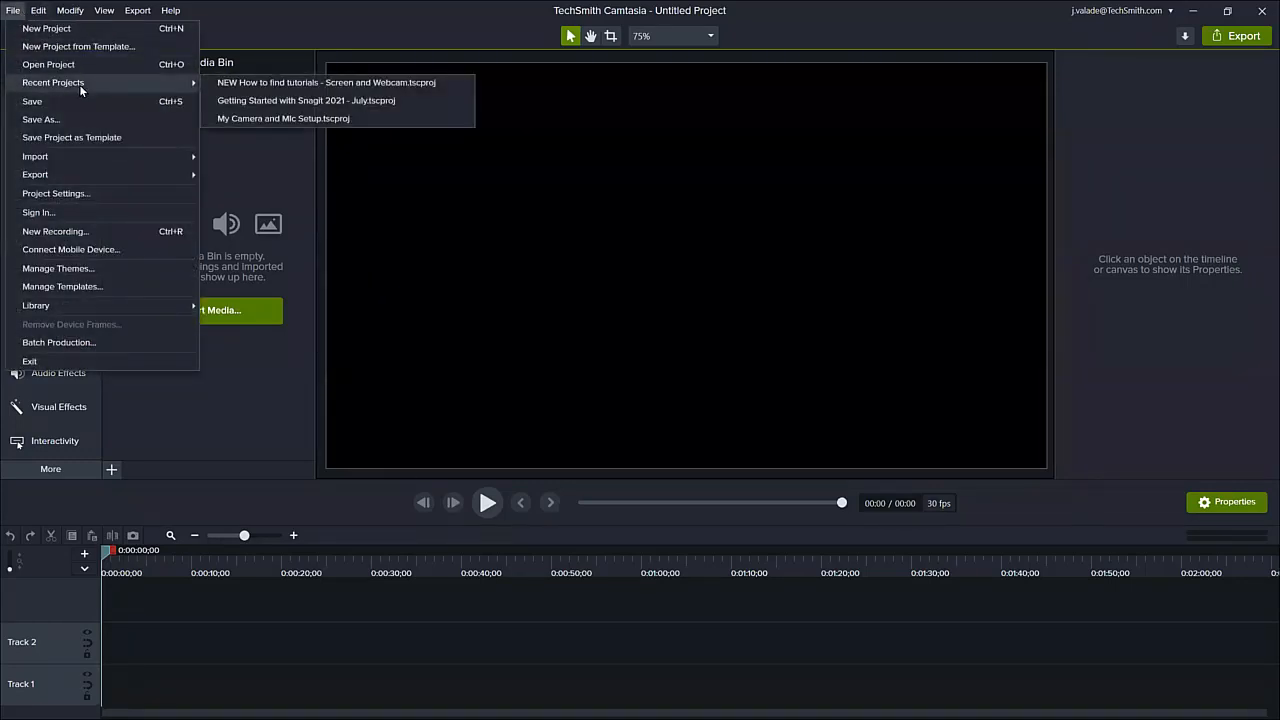
pyautogui.click(288, 84)
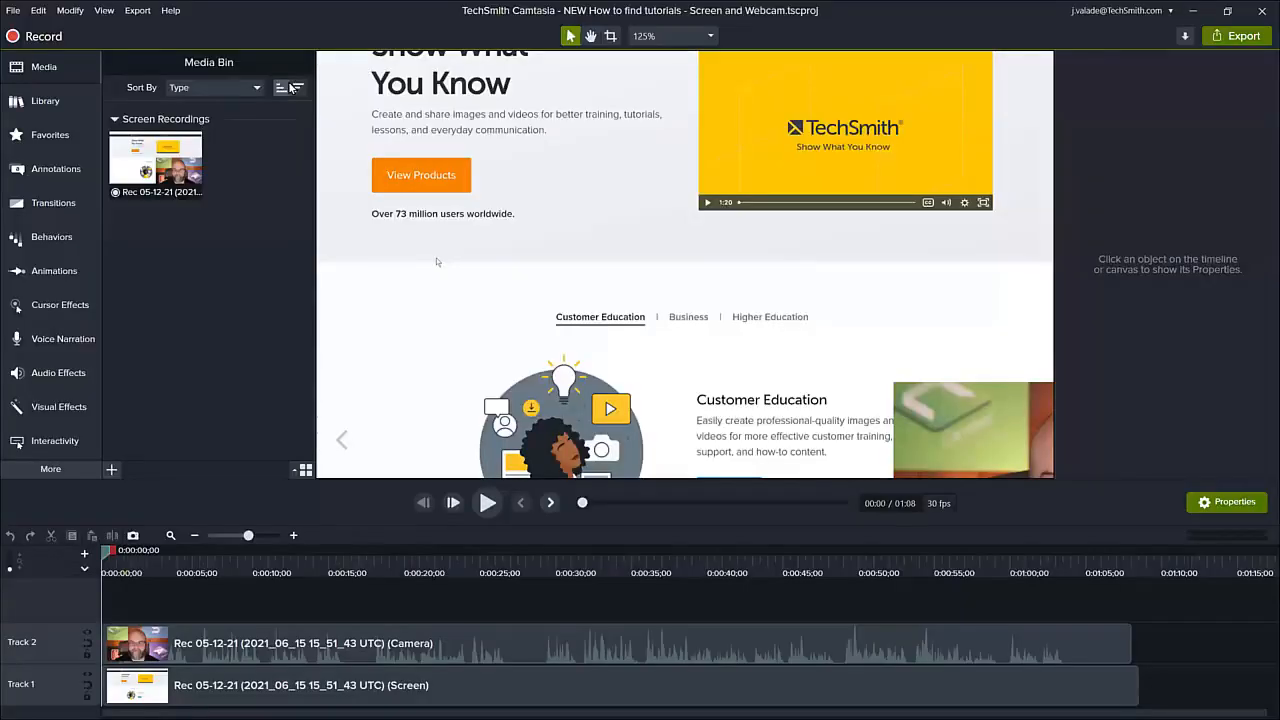
pyautogui.scroll(-4, 656, 366)
pyautogui.scroll(-3, 656, 366)
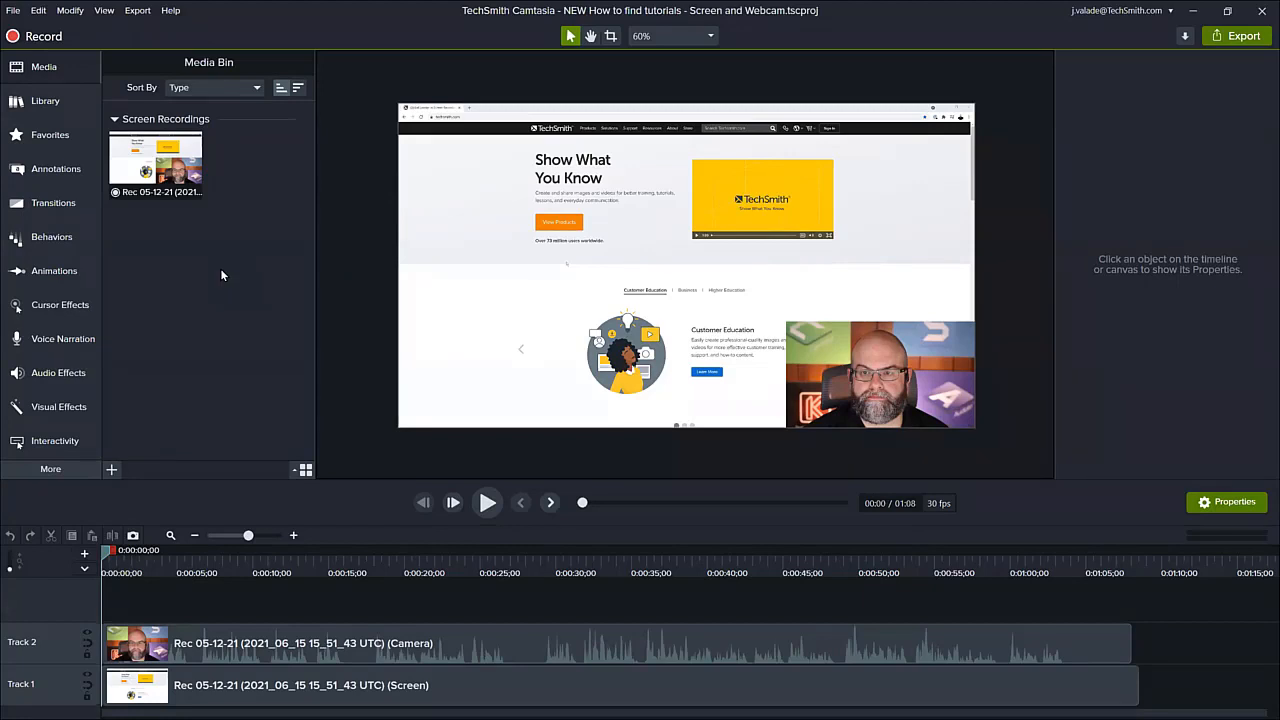
# Review the Media Bin's import options and switch the library to Camtasia 2021.
pyautogui.click(113, 470)
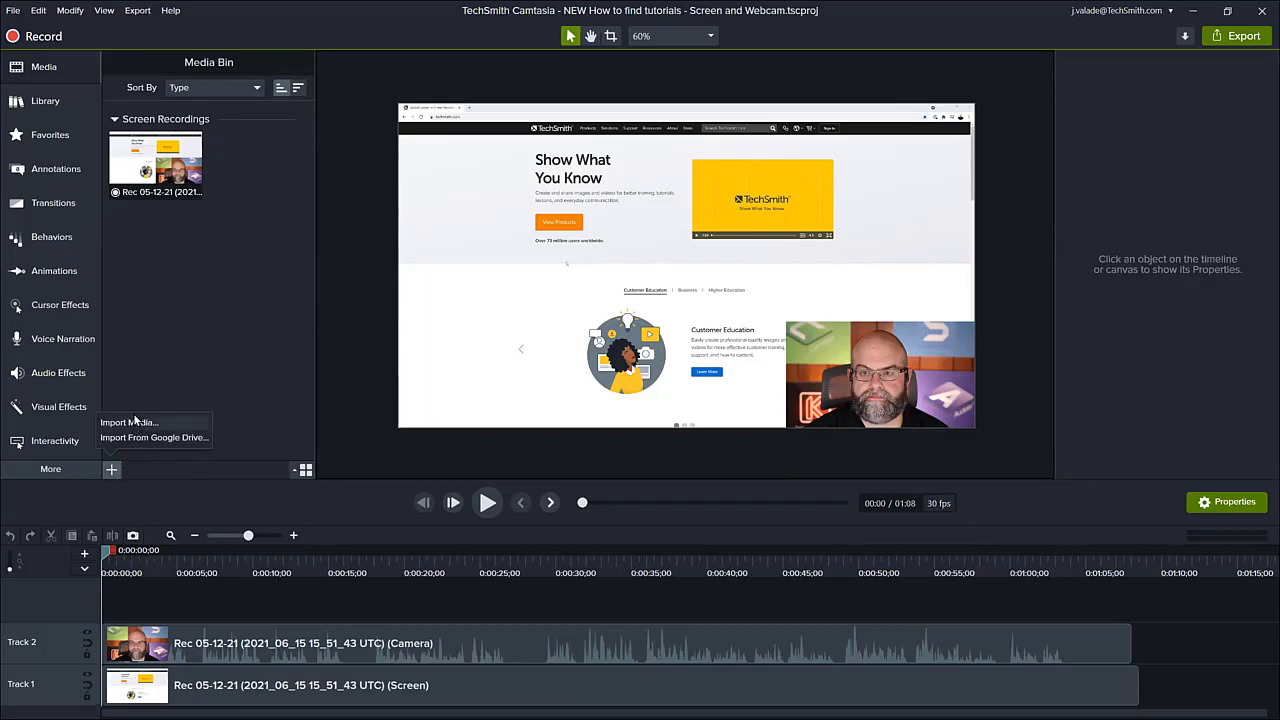
pyautogui.click(166, 316)
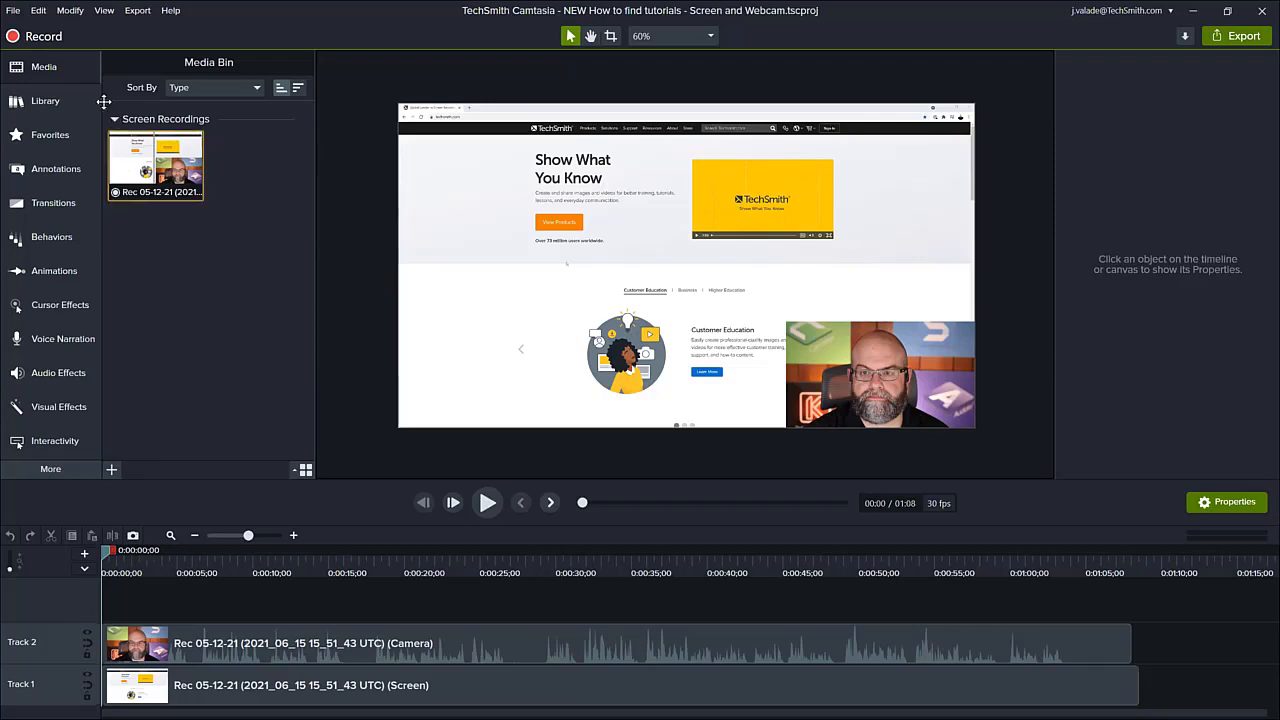
pyautogui.click(43, 104)
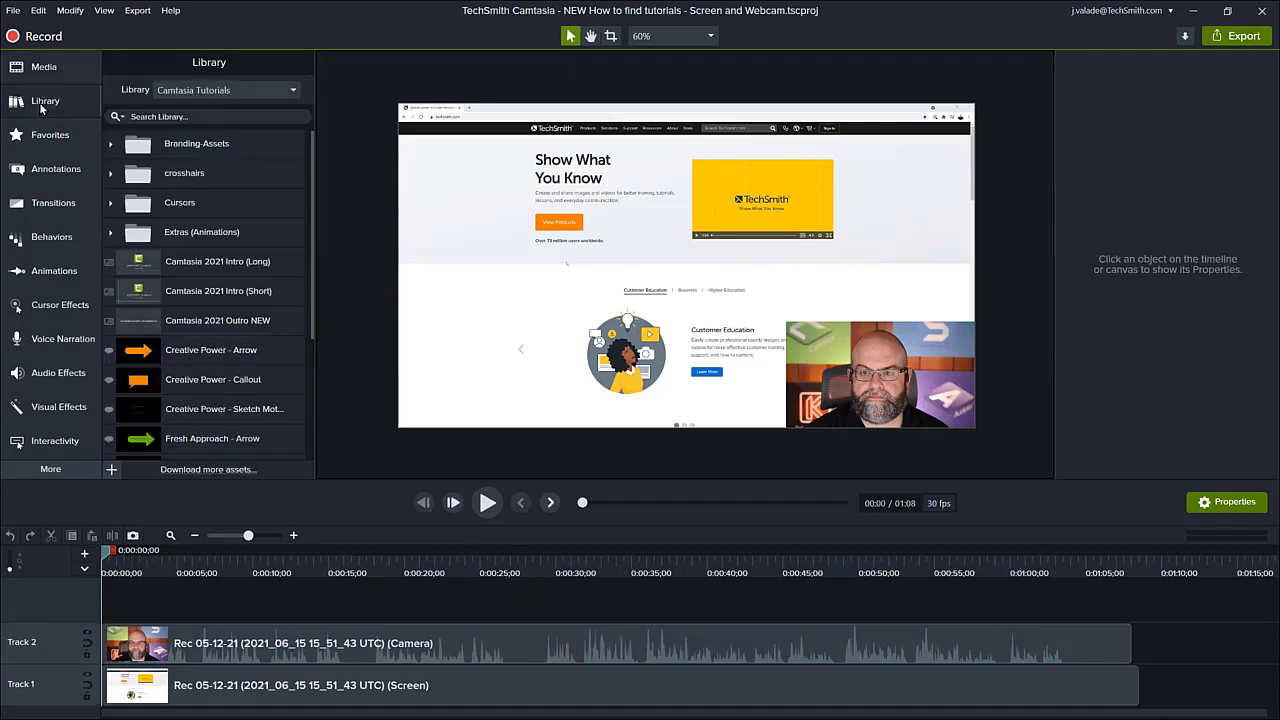
pyautogui.click(224, 91)
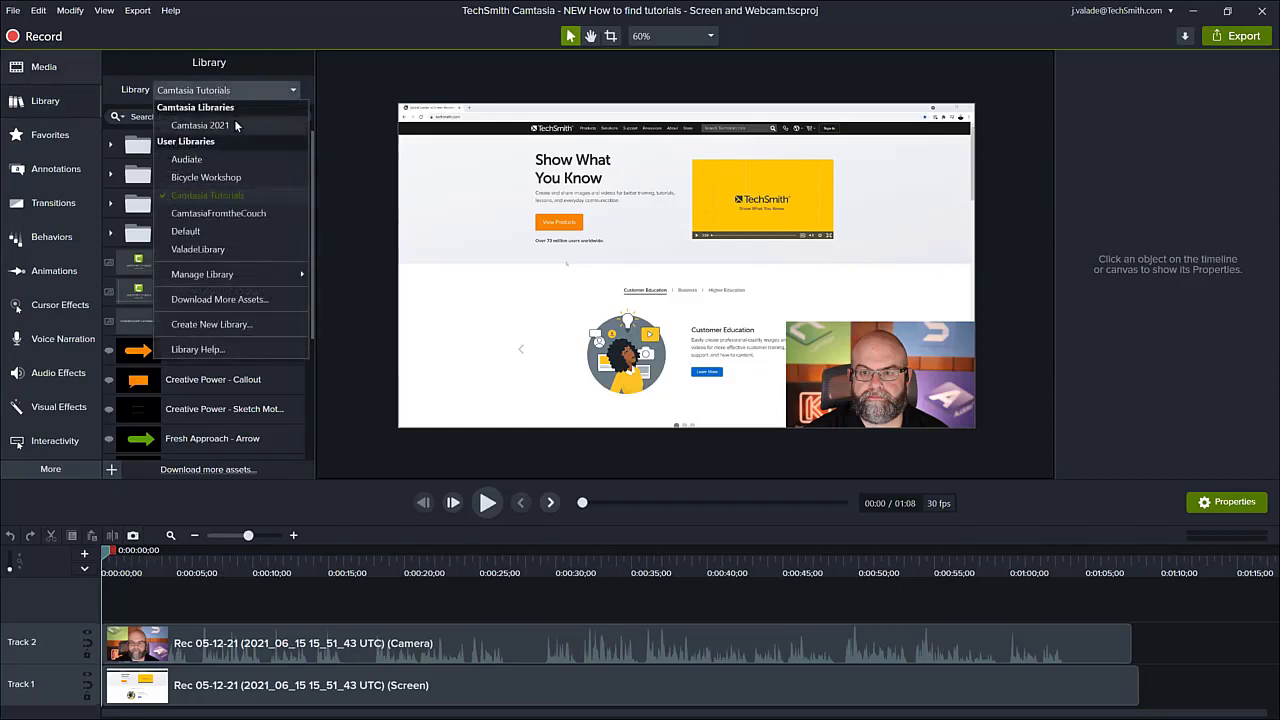
pyautogui.click(236, 125)
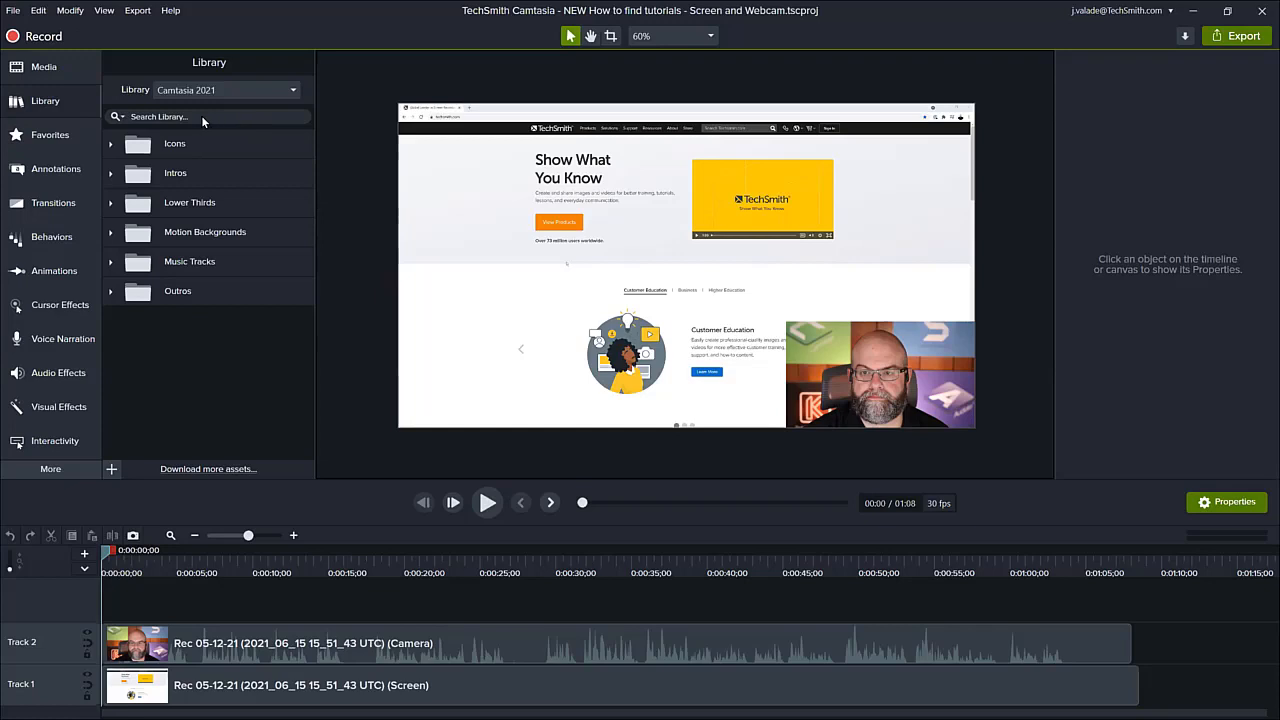
# Examine the Icons folder's categories and the Education icons in the Camtasia 2021 library, and collapse the folder.
pyautogui.click(111, 145)
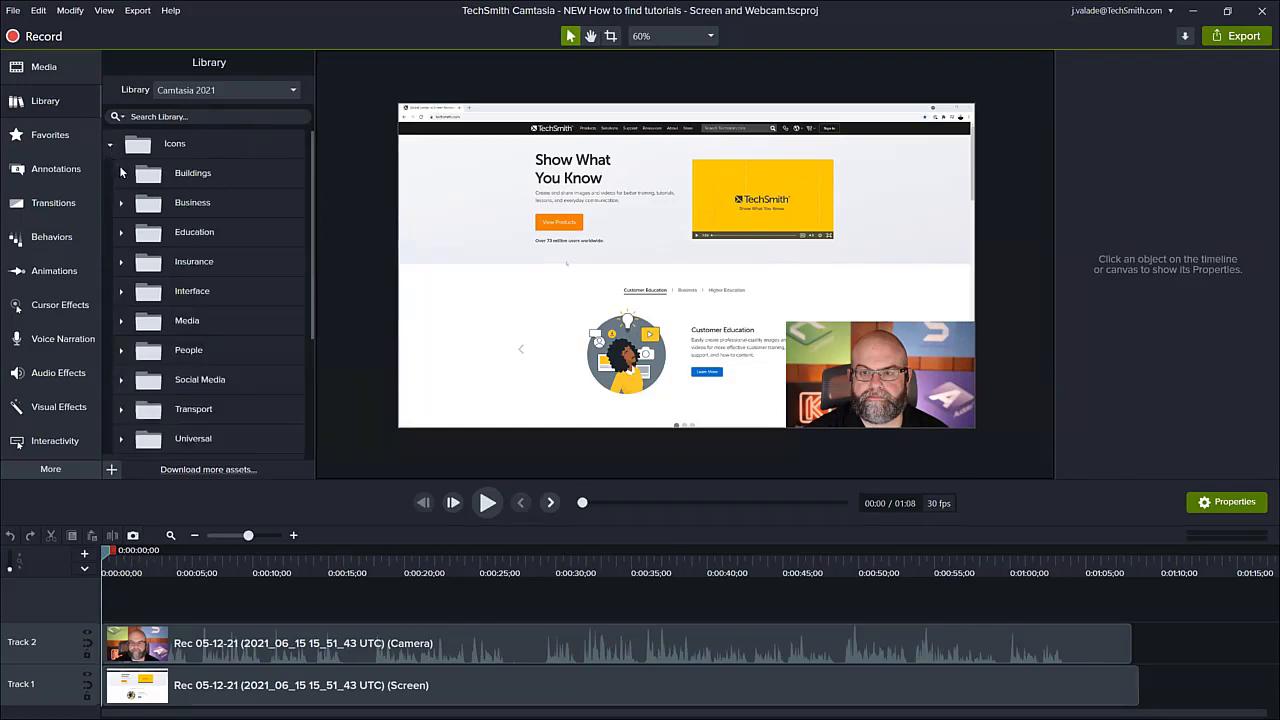
pyautogui.click(126, 174)
pyautogui.scroll(-1, 195, 266)
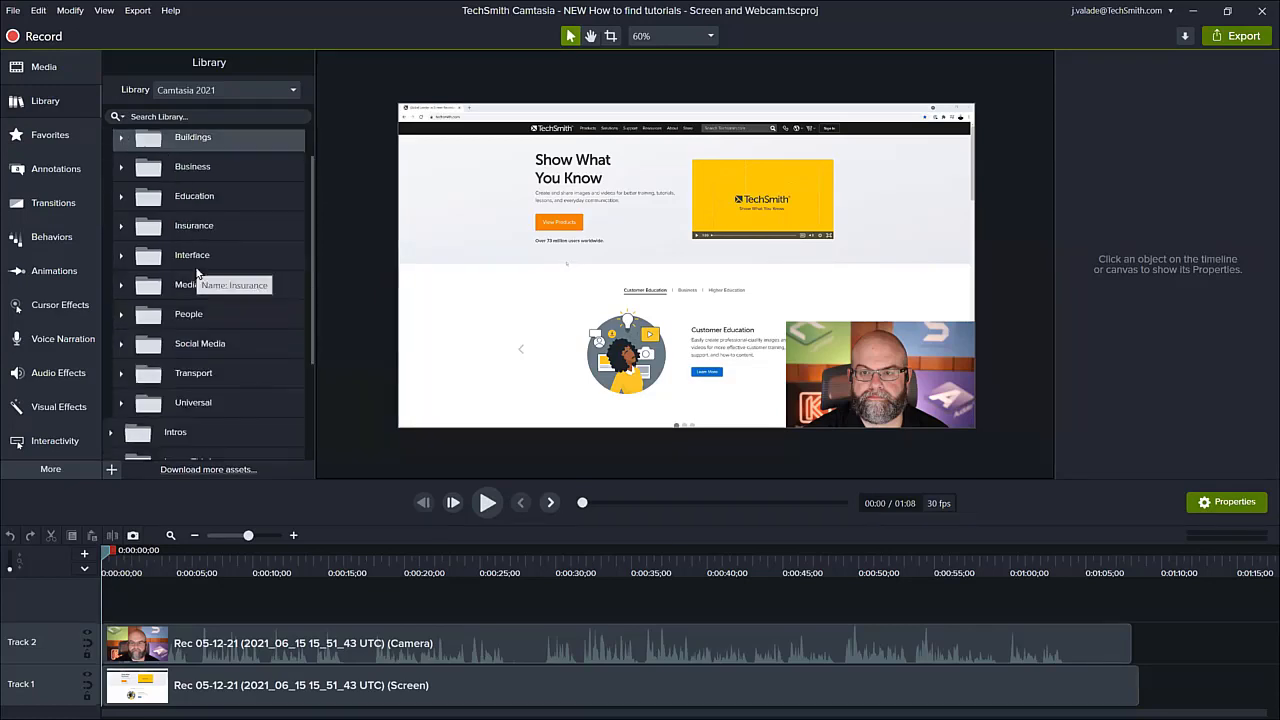
pyautogui.click(123, 196)
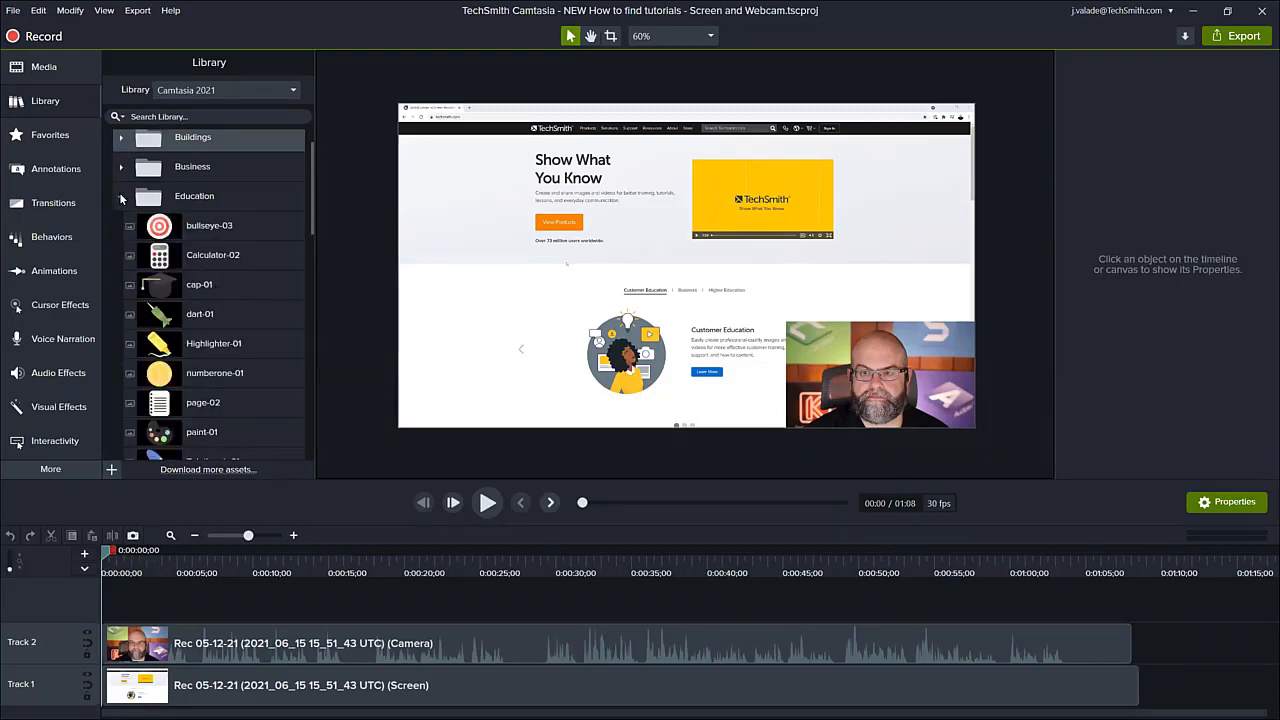
pyautogui.click(121, 198)
pyautogui.click(119, 199)
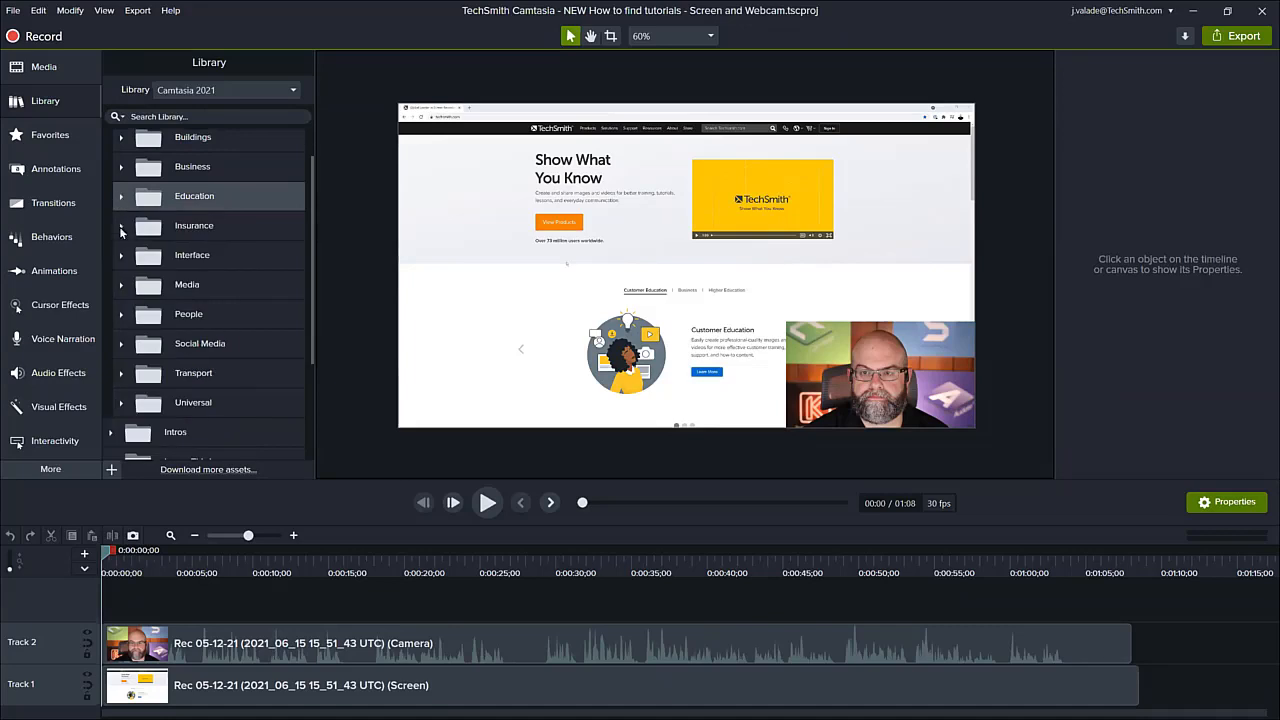
pyautogui.scroll(-3, 125, 253)
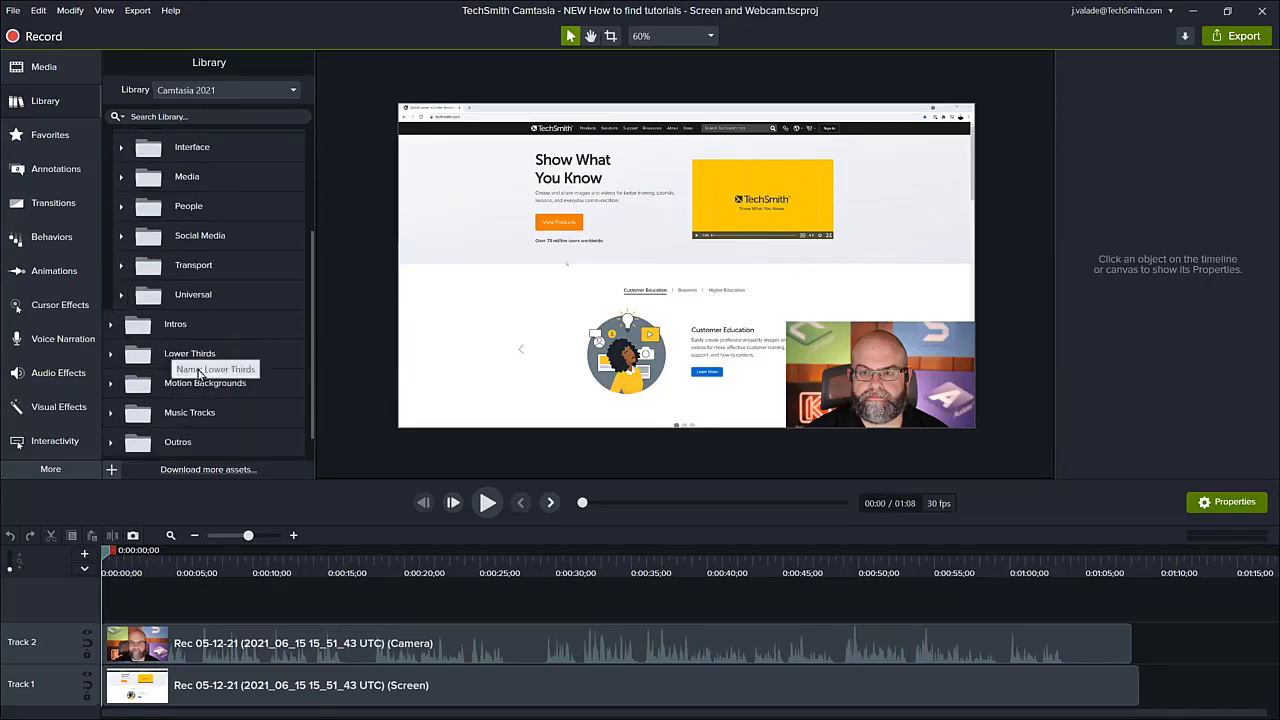
pyautogui.scroll(-1, 205, 398)
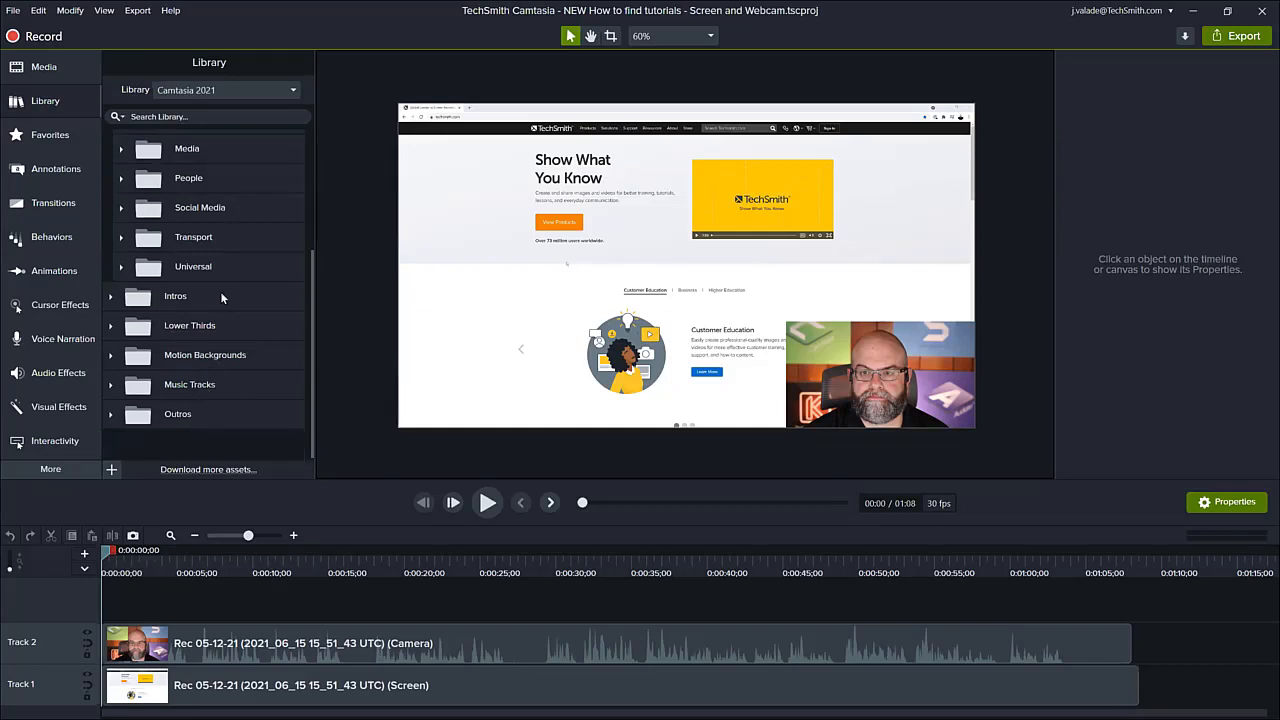
pyautogui.scroll(5, 206, 262)
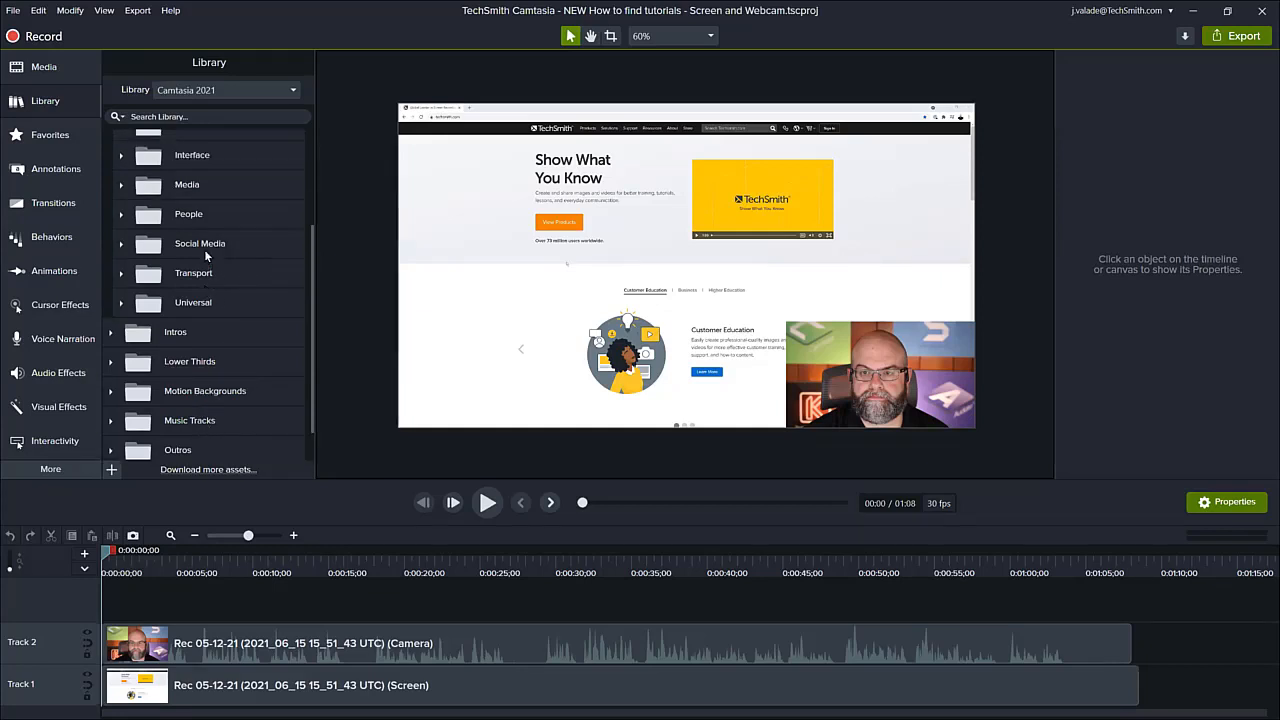
pyautogui.click(110, 144)
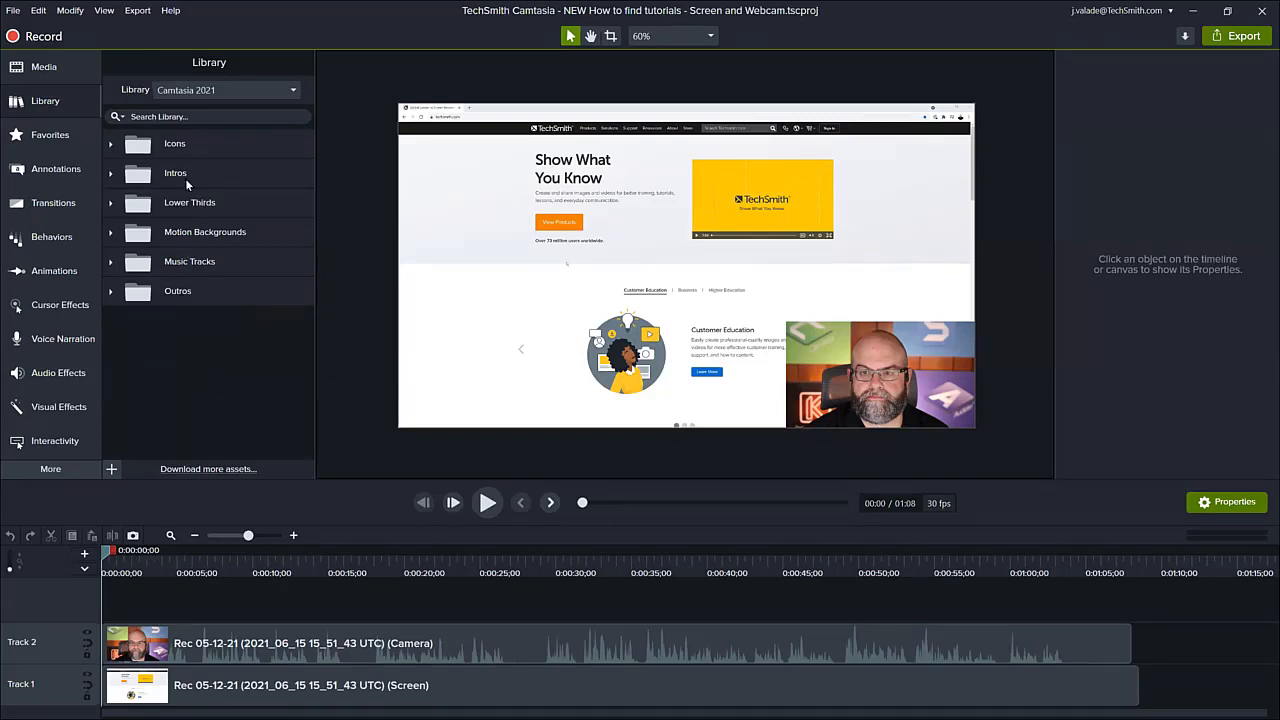
# Examine the contents of the Intros, Lower Thirds and Outros folders, collapsing each one again.
pyautogui.click(111, 173)
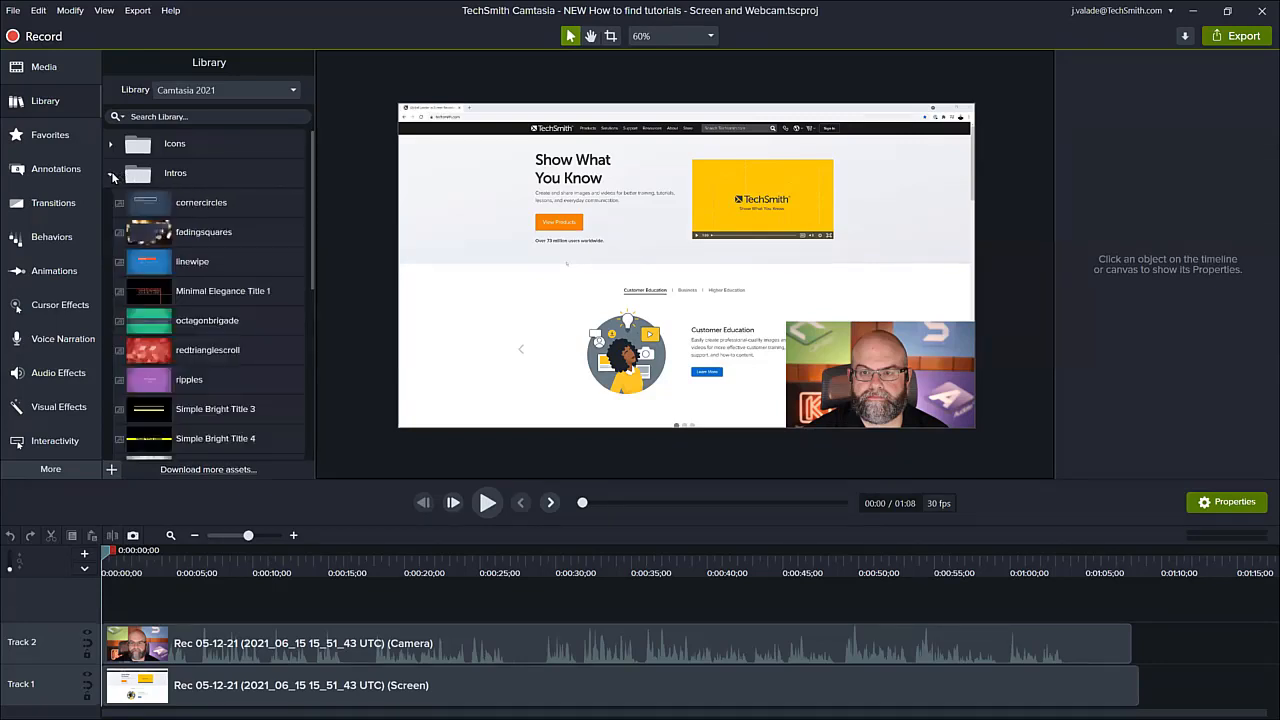
pyautogui.click(111, 174)
pyautogui.click(111, 203)
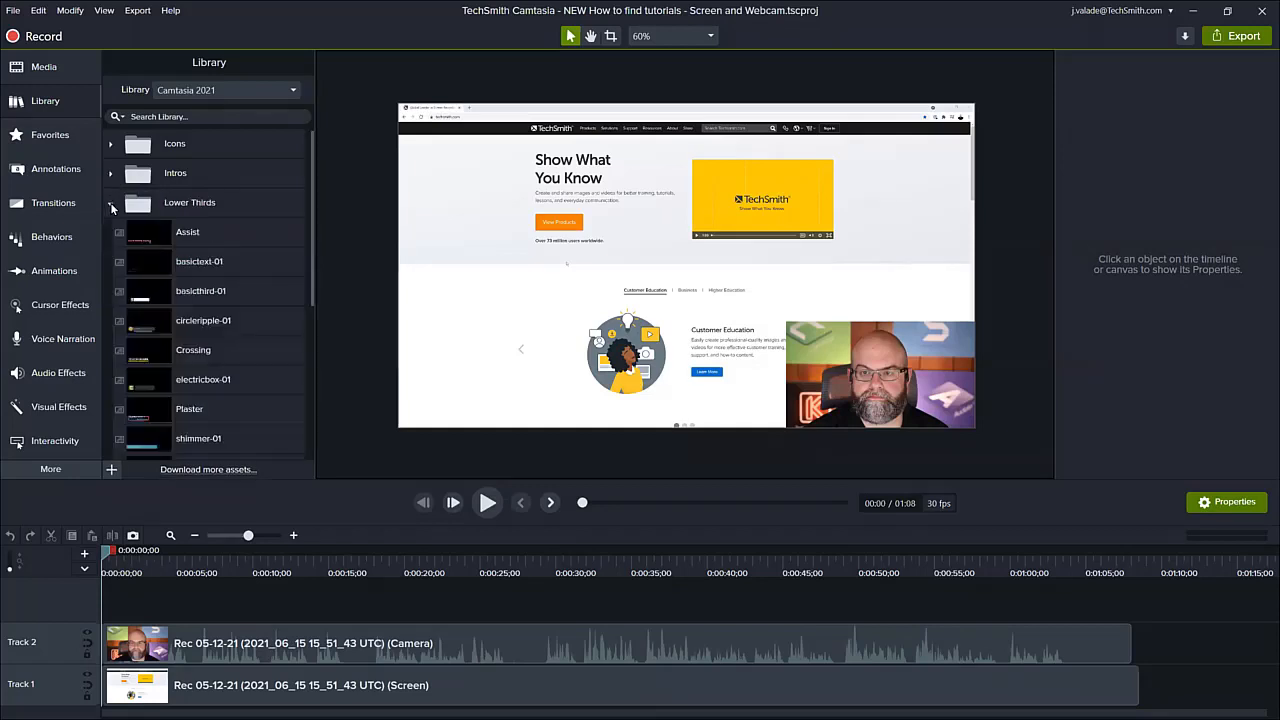
pyautogui.click(111, 204)
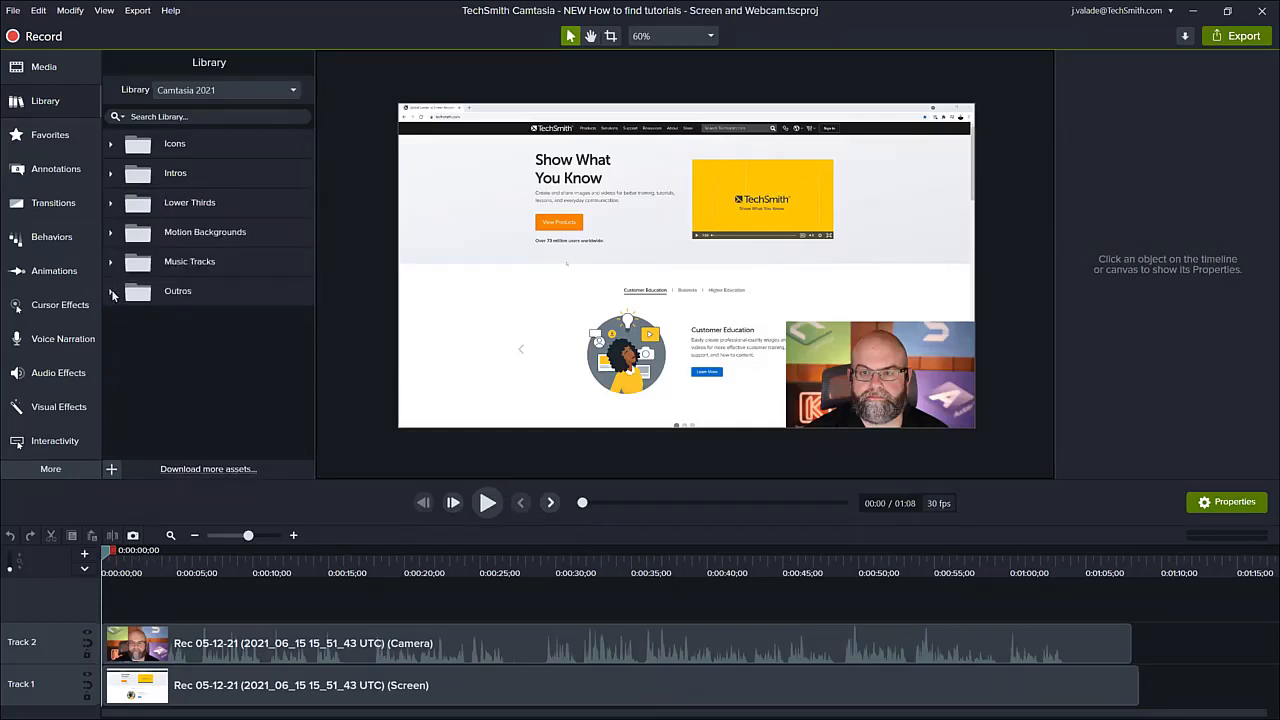
pyautogui.click(112, 292)
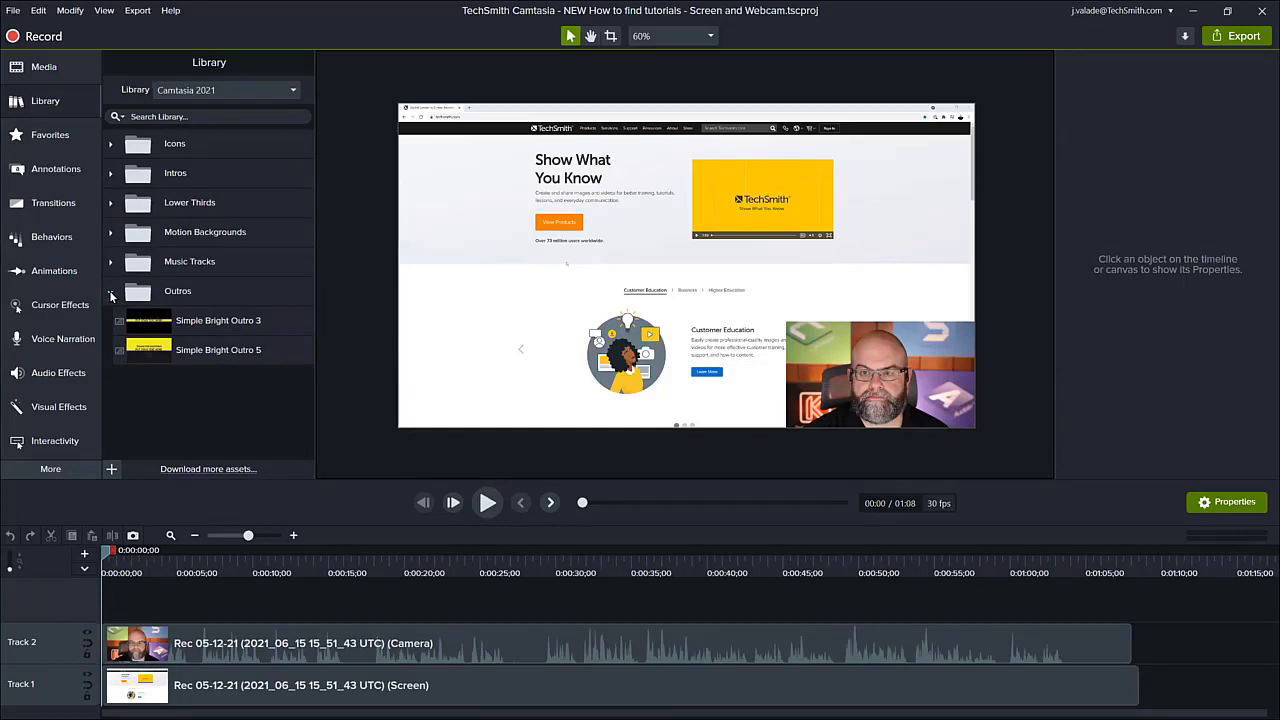
pyautogui.click(111, 293)
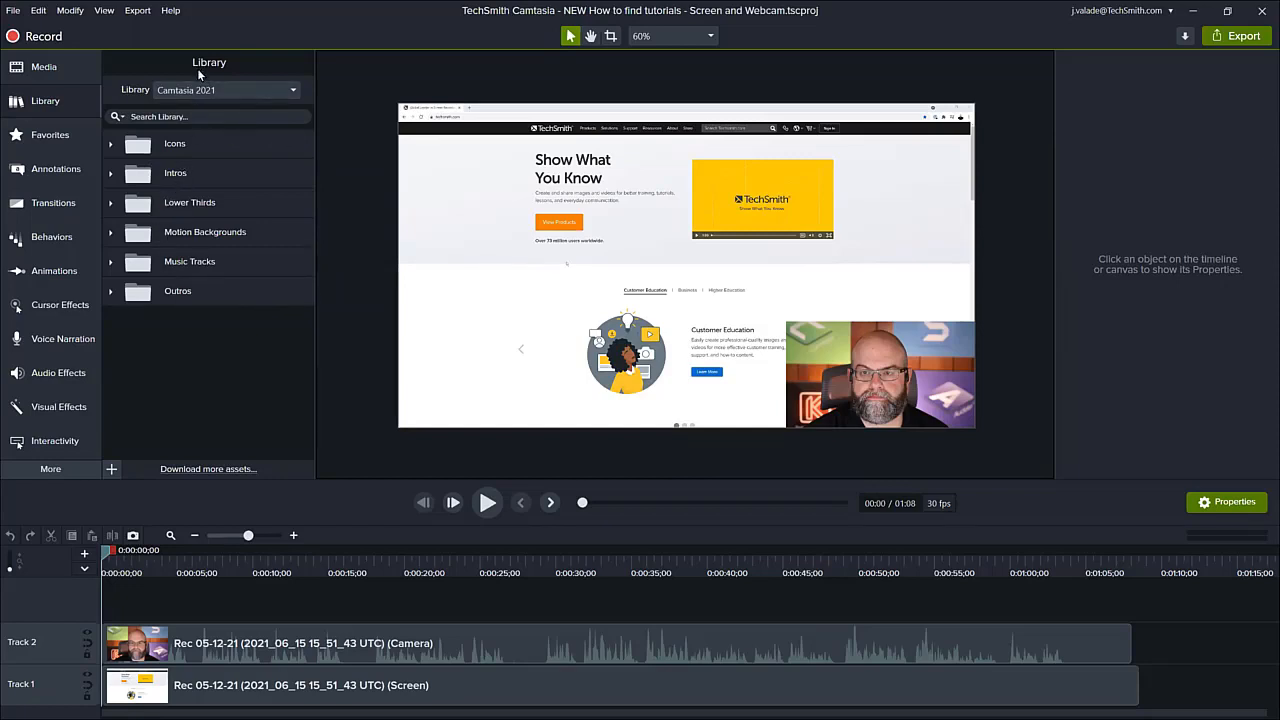
# Switch to the user library named after its owner and expand its TSC Colors and TSC Brand folders.
pyautogui.click(294, 90)
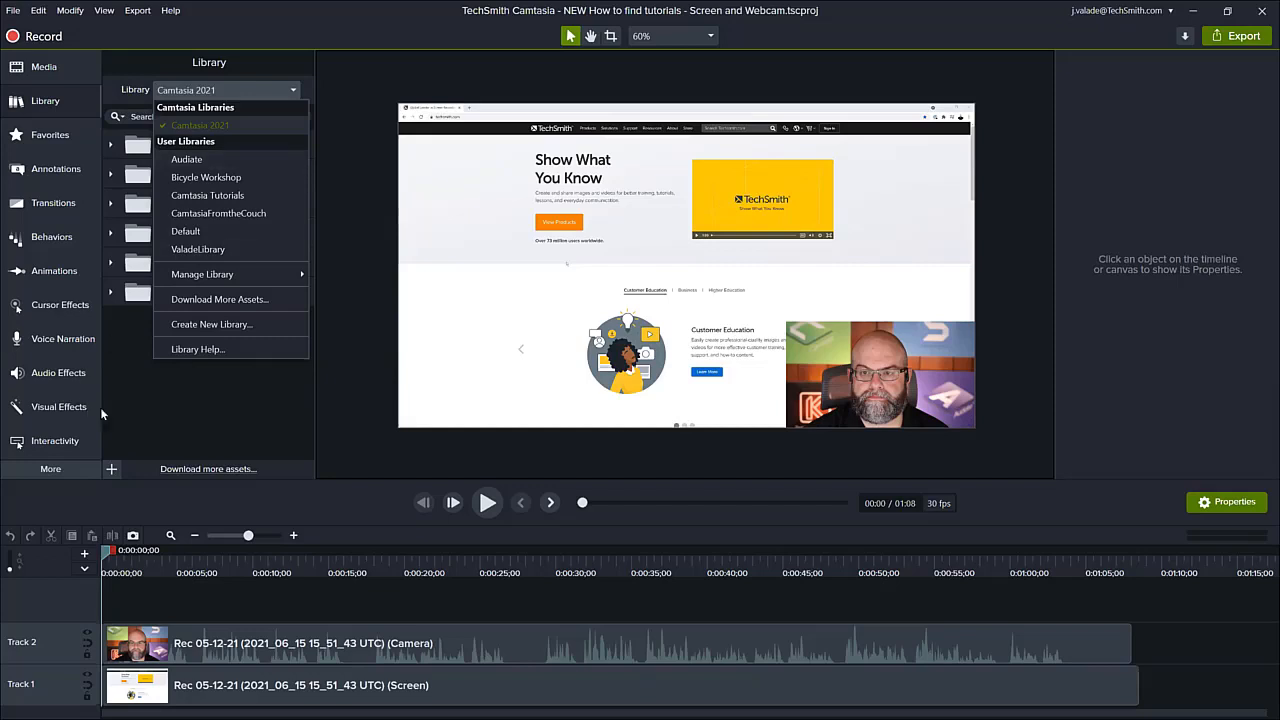
pyautogui.click(221, 250)
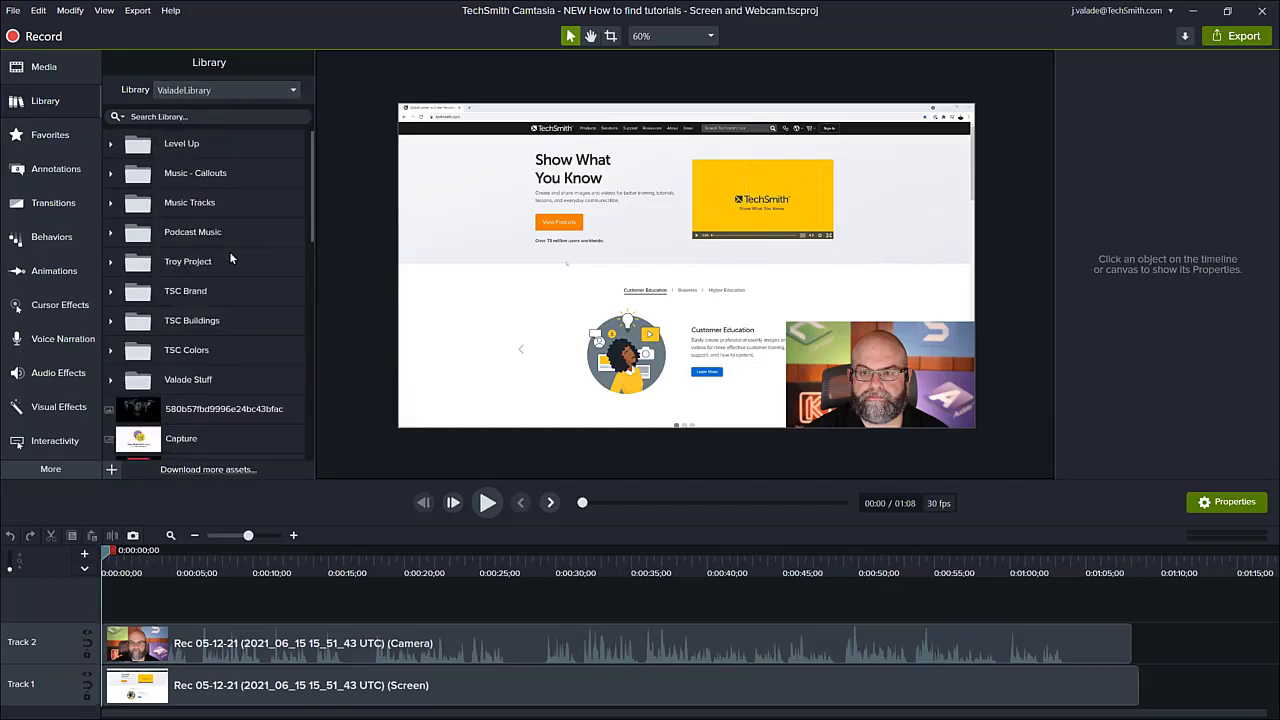
pyautogui.click(111, 351)
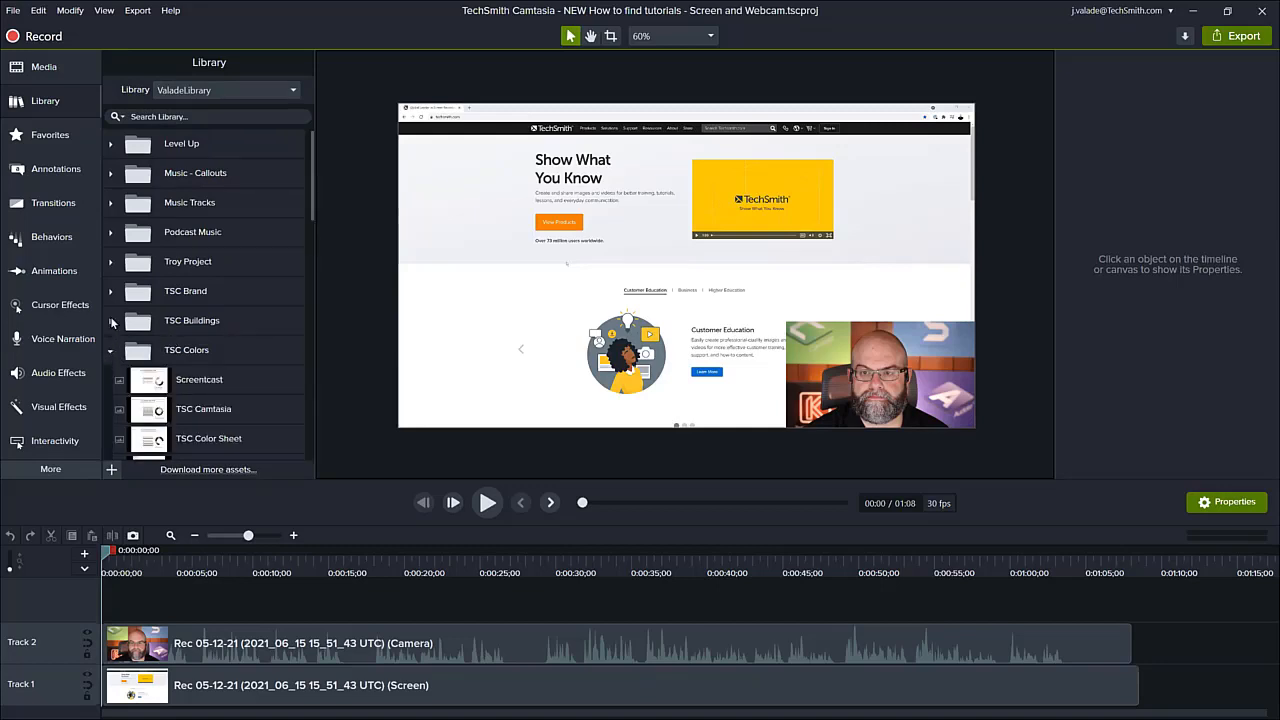
pyautogui.click(110, 291)
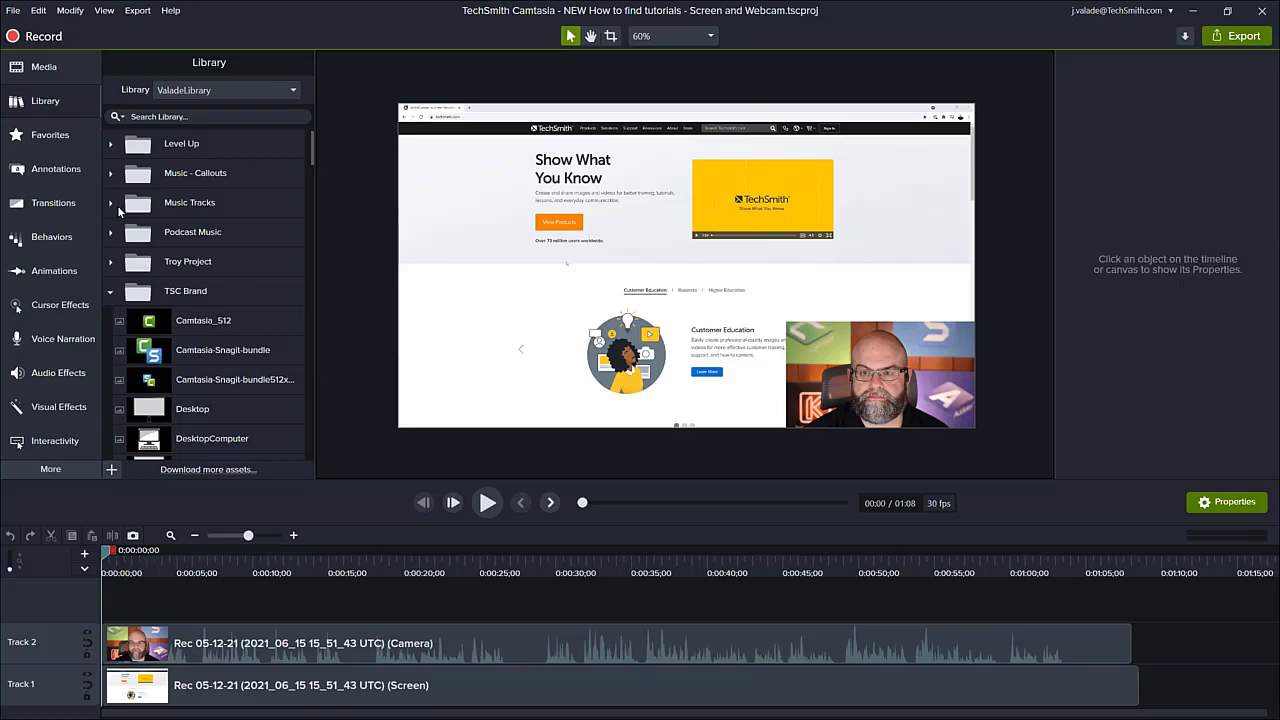
# Compare the project's Media Bin with the user library, look into the Podcast Music folder and collapse all expanded folders.
pyautogui.click(47, 67)
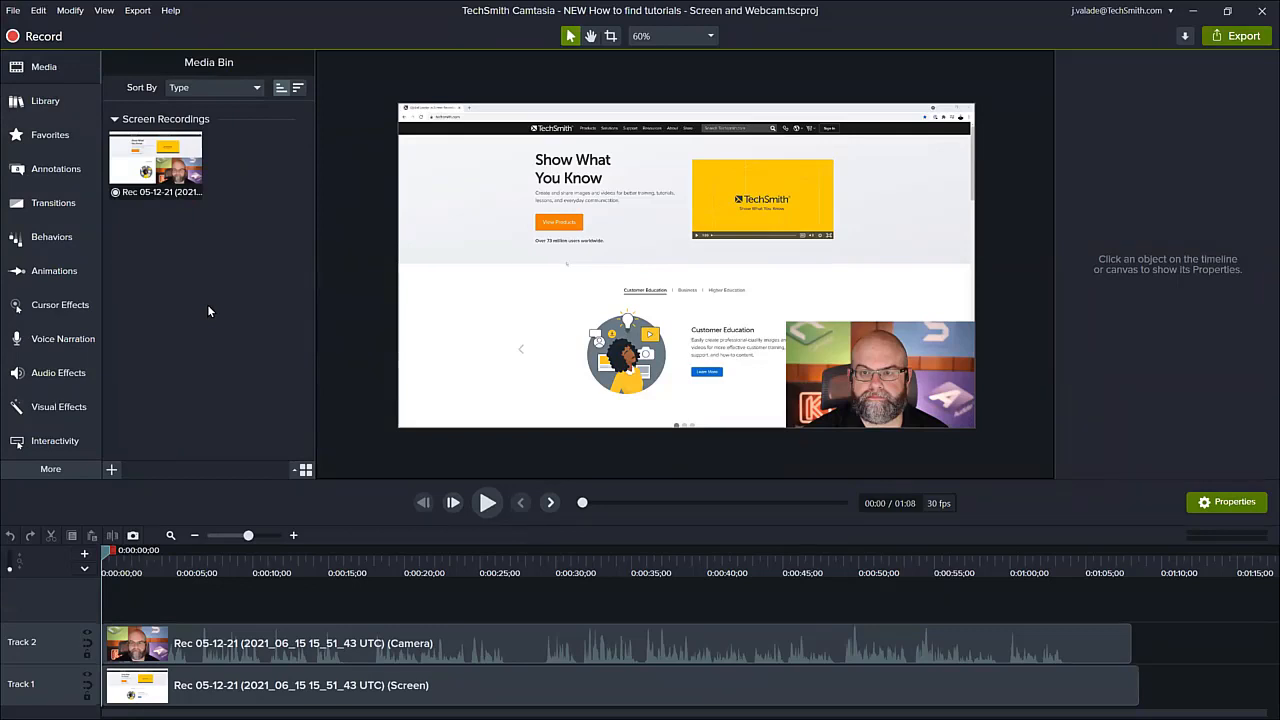
pyautogui.click(47, 103)
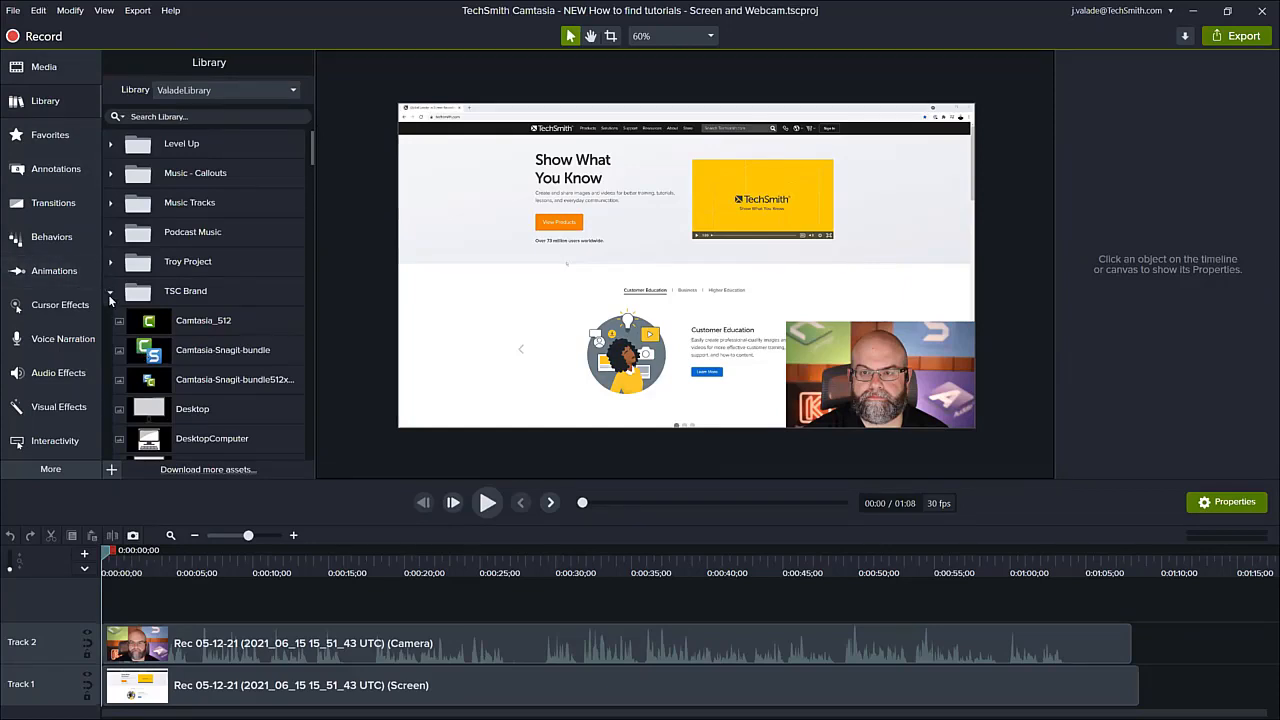
pyautogui.click(110, 293)
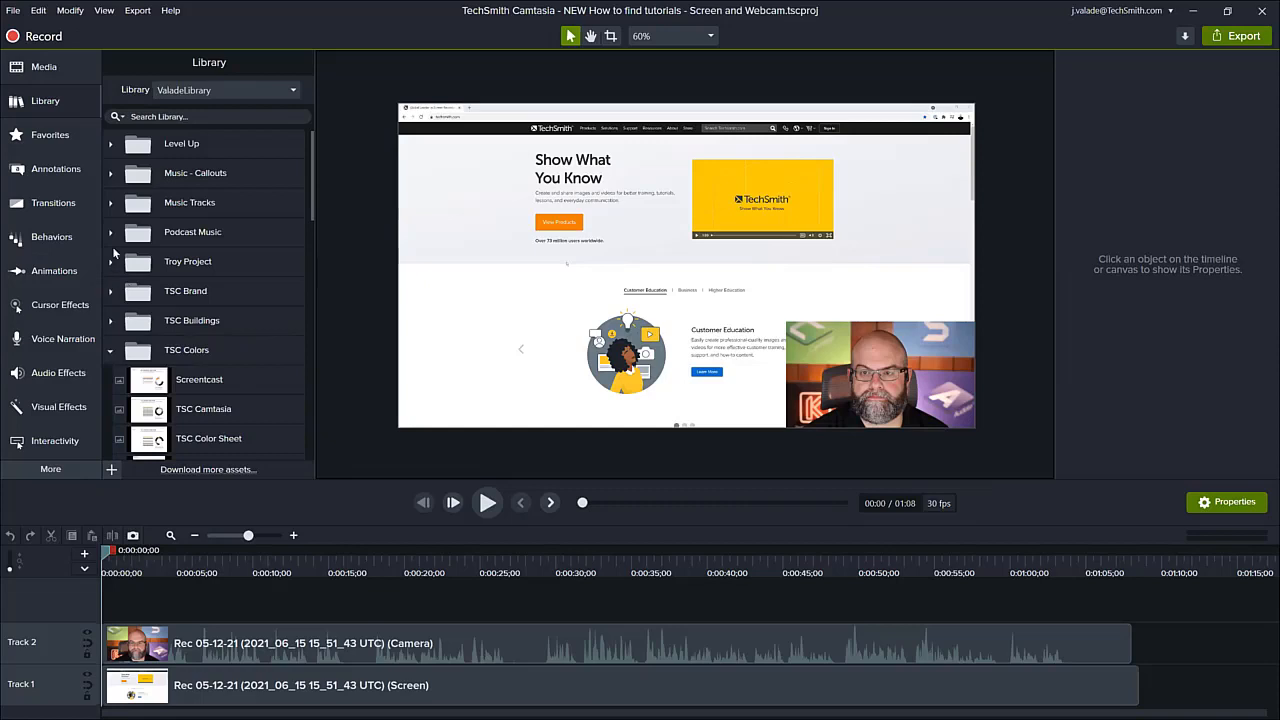
pyautogui.click(110, 233)
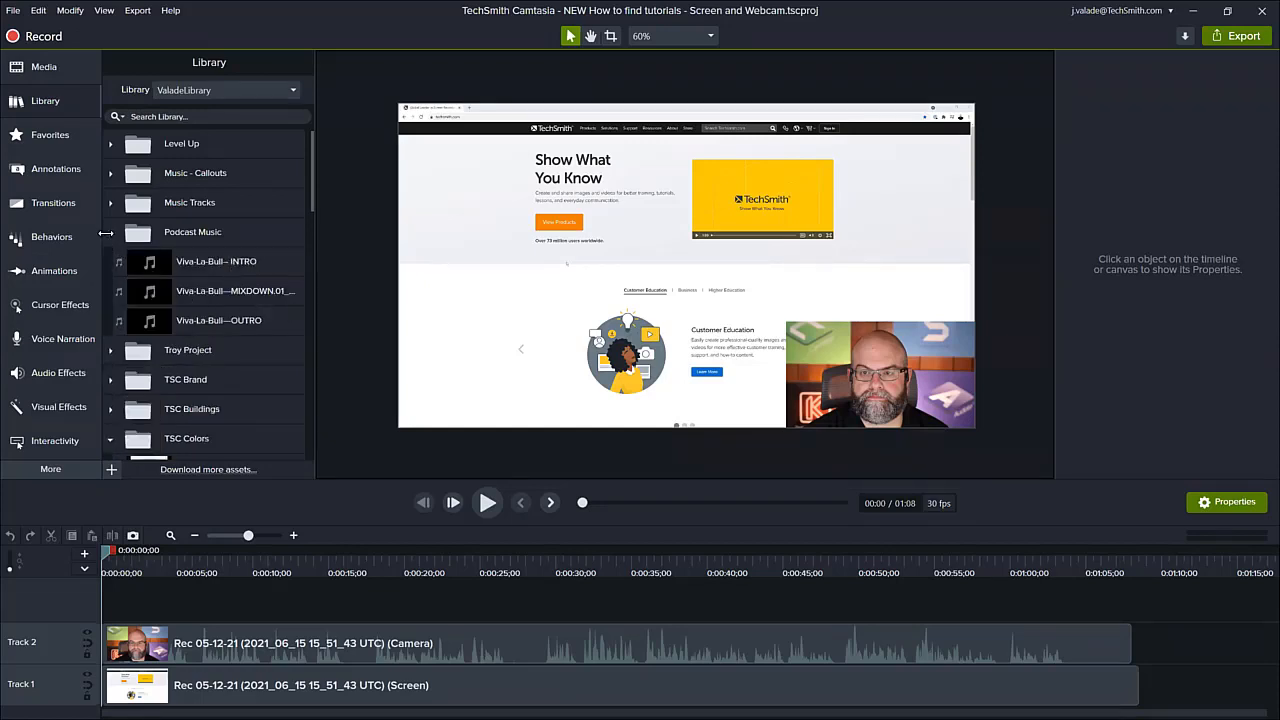
pyautogui.click(110, 233)
pyautogui.scroll(-1, 138, 300)
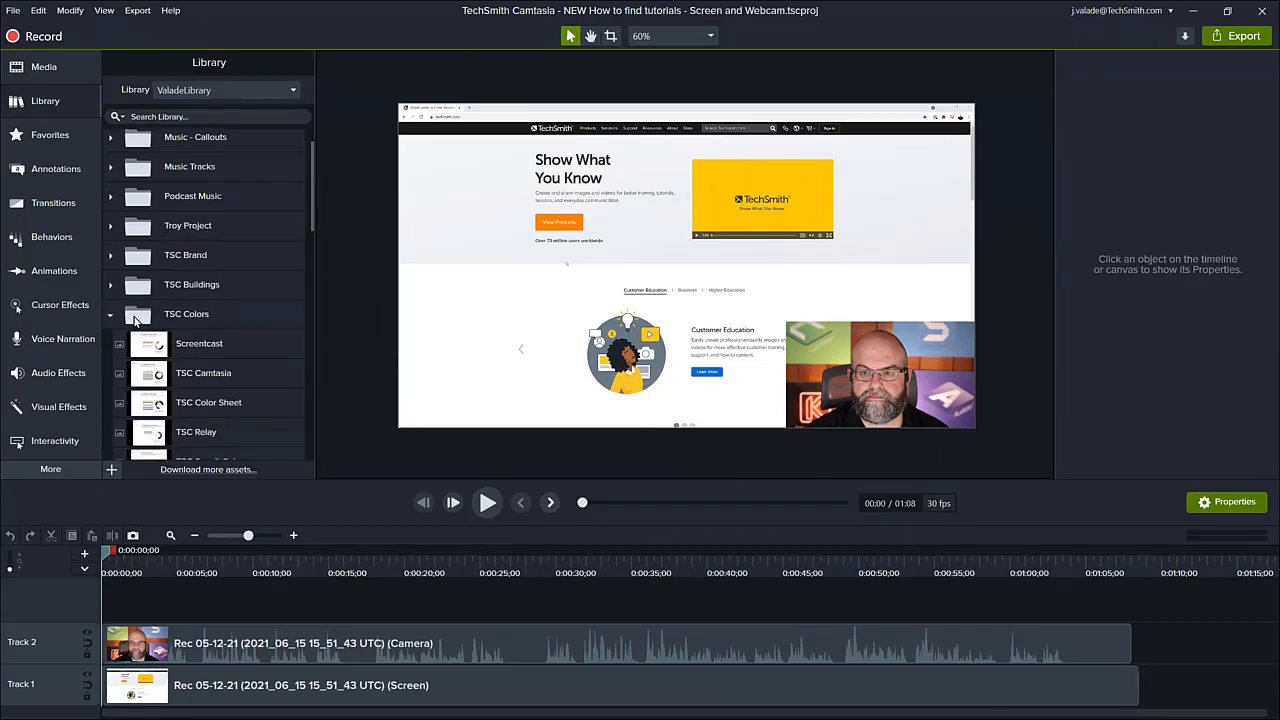
pyautogui.click(111, 316)
# Try placing the Facebook profile picture asset from the library on the canvas, and delete it from the project.
pyautogui.scroll(-2, 198, 388)
pyautogui.scroll(-3, 198, 388)
pyautogui.moveTo(181, 375); pyautogui.dragTo(655, 271)
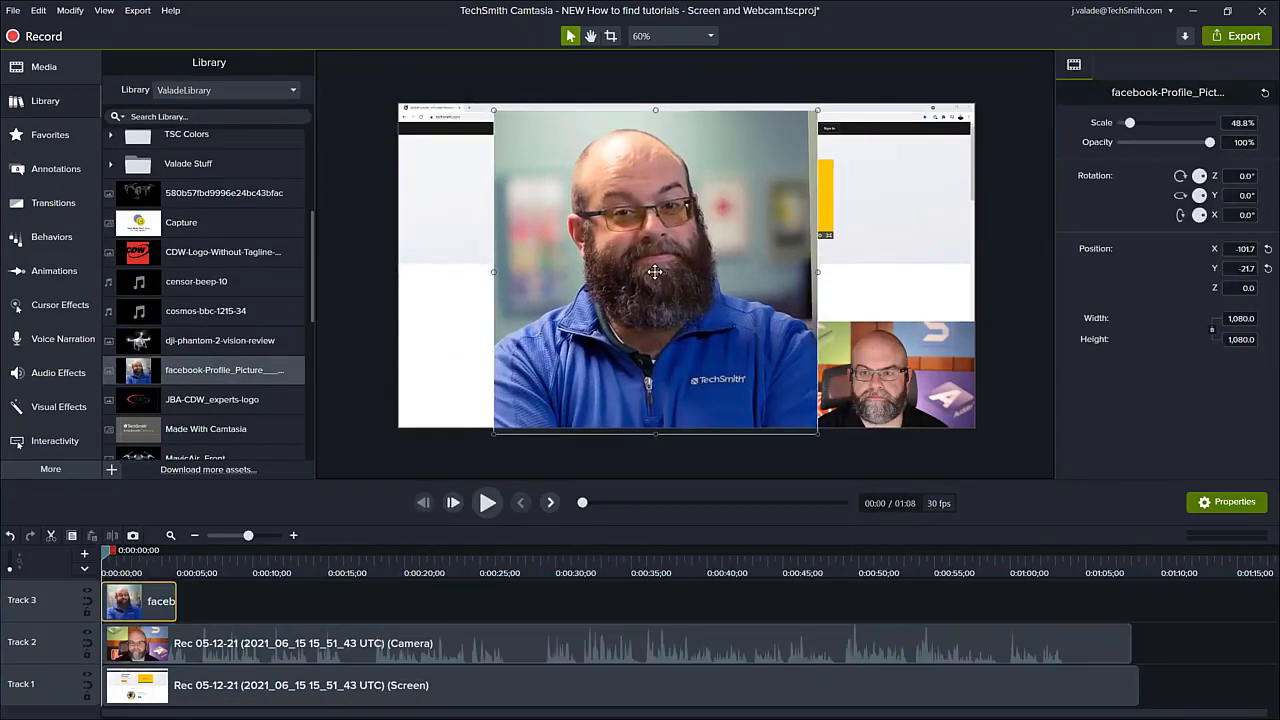
pyautogui.press('Delete')
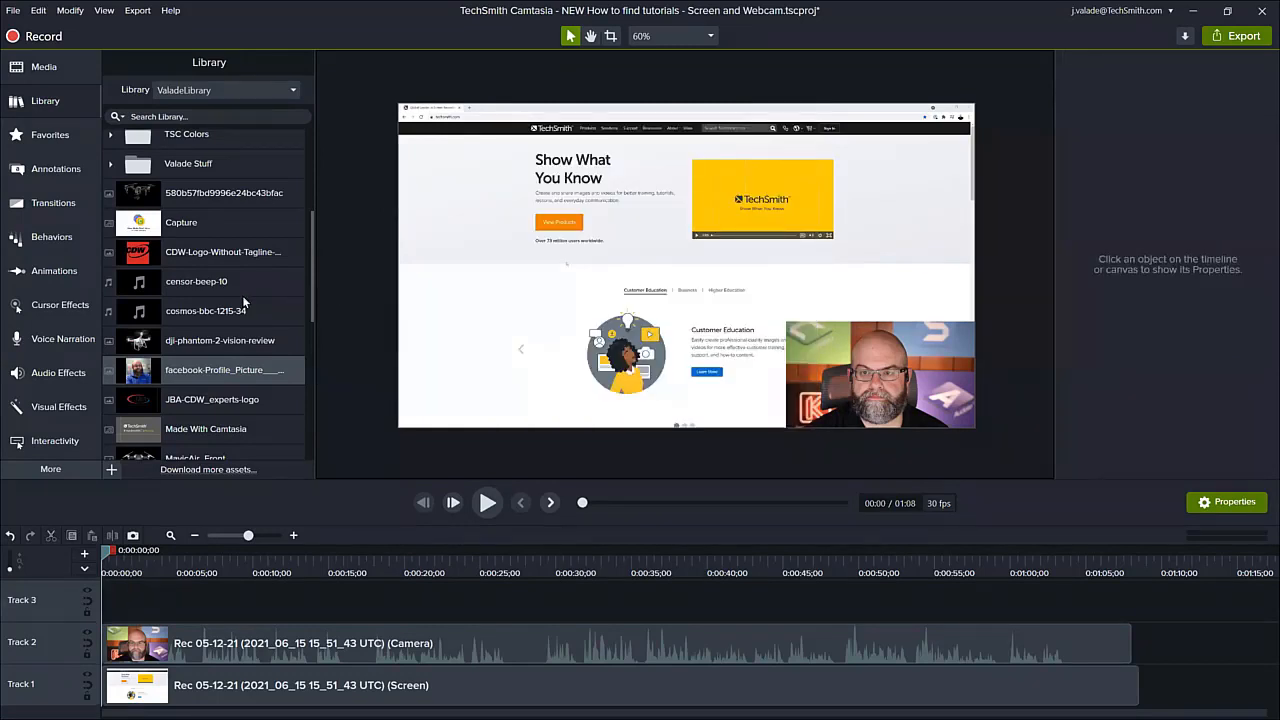
# Review the available Camtasia and user libraries with their management options, and view the Favorites collection.
pyautogui.scroll(3, 200, 282)
pyautogui.click(268, 93)
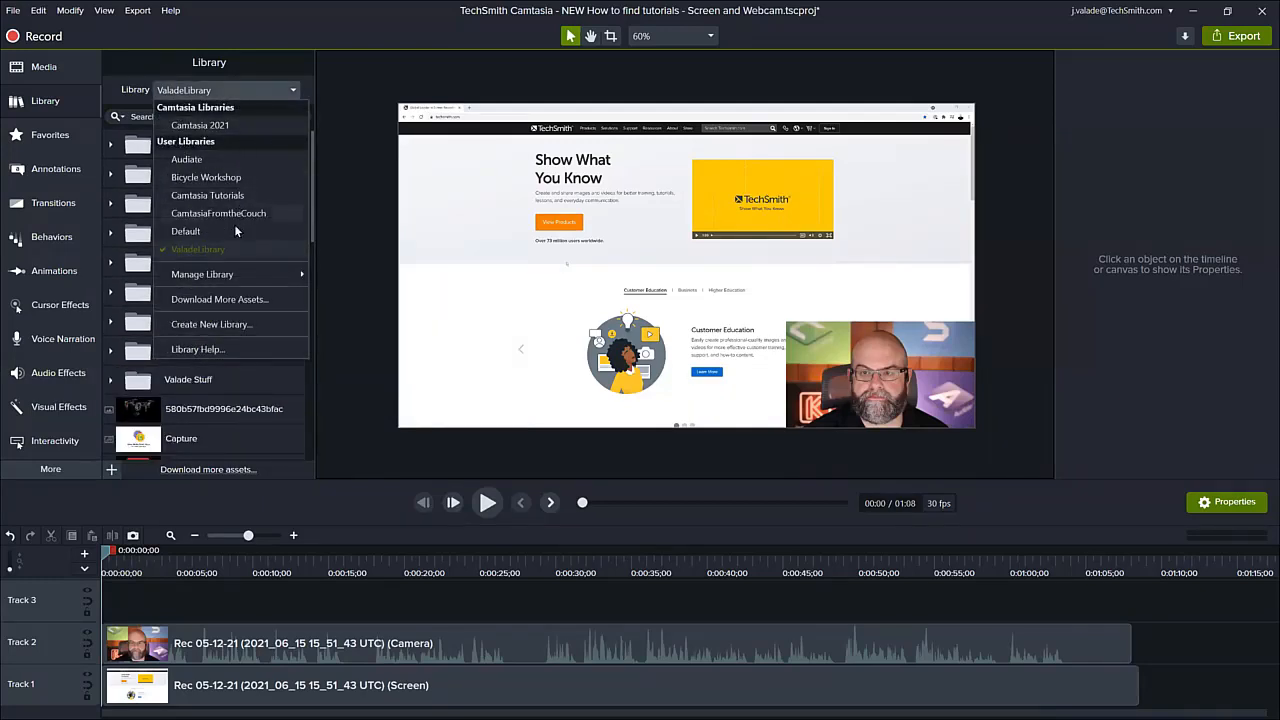
pyautogui.moveTo(238, 274)
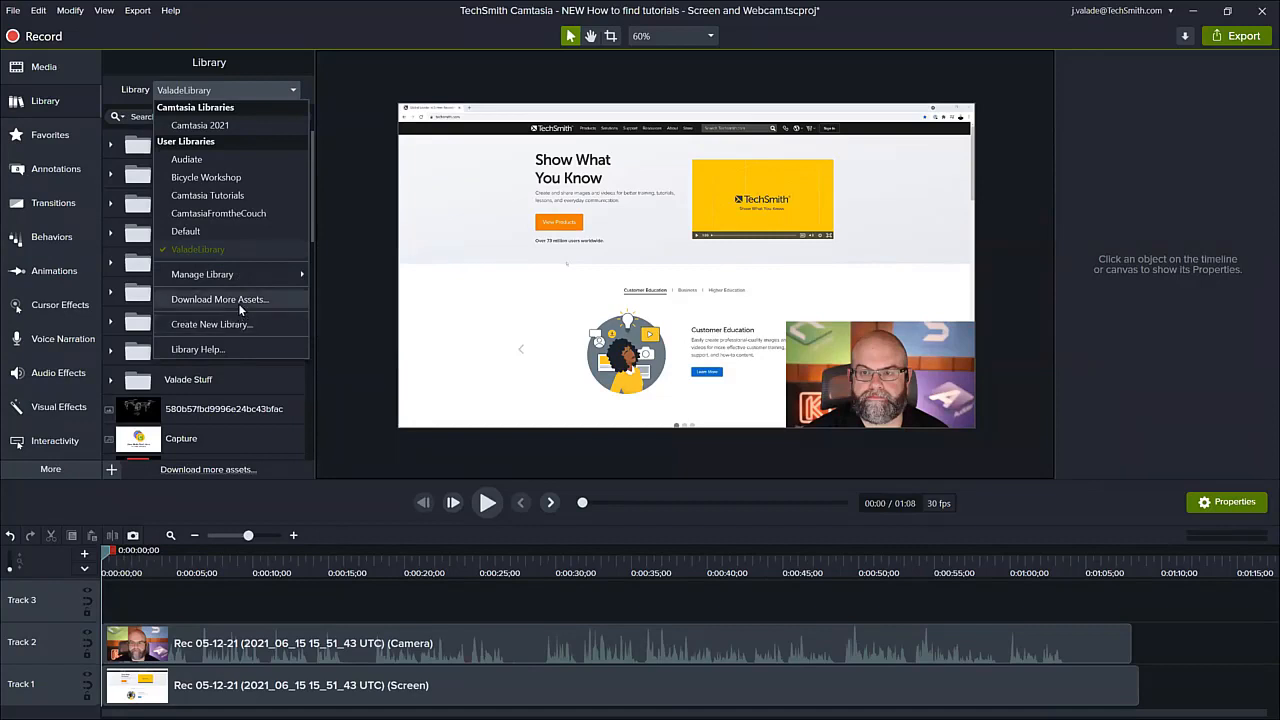
pyautogui.click(251, 69)
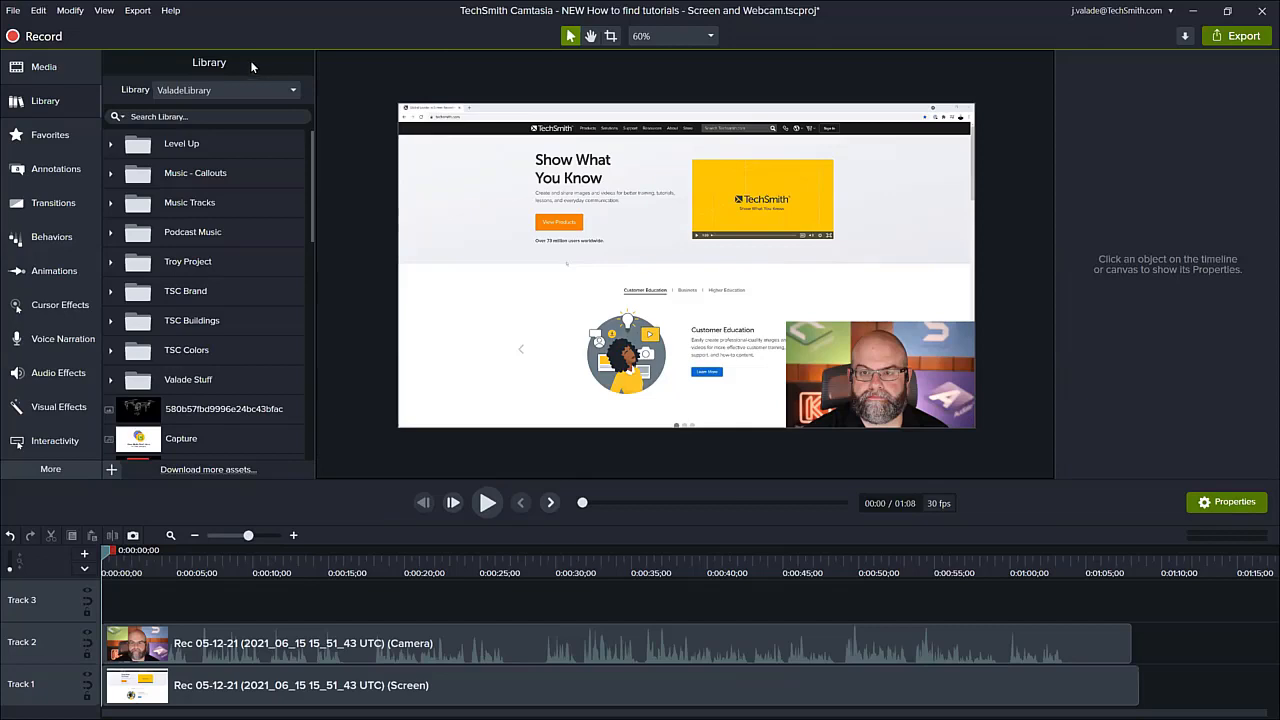
pyautogui.click(38, 137)
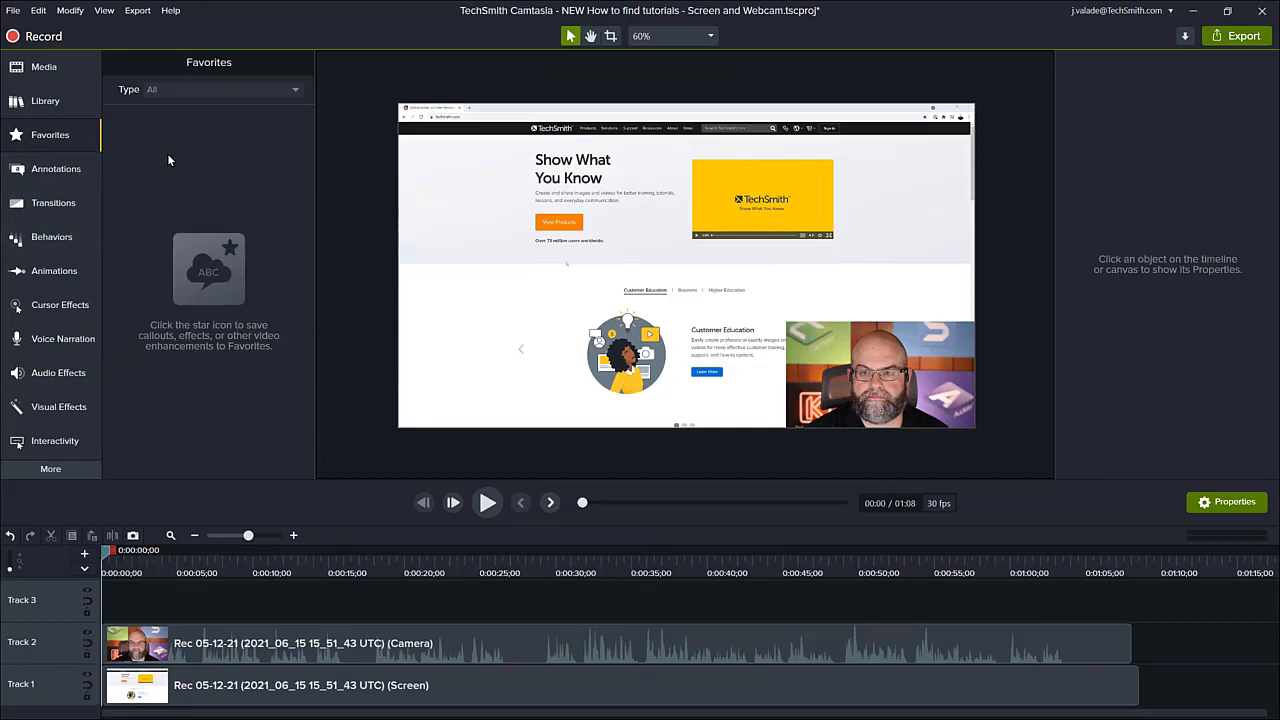
# Try the red text arrow callout over the web page headline on the canvas, and browse the callouts of all styles.
pyautogui.click(22, 171)
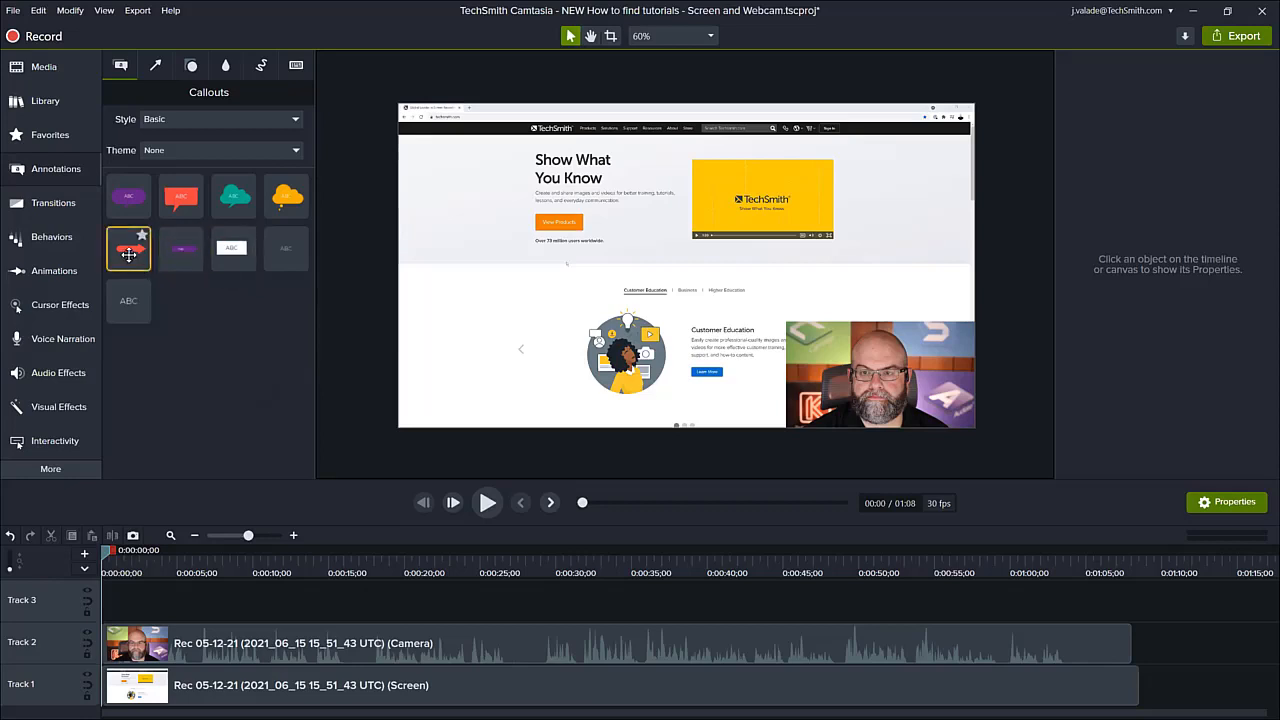
pyautogui.moveTo(133, 253); pyautogui.dragTo(619, 190)
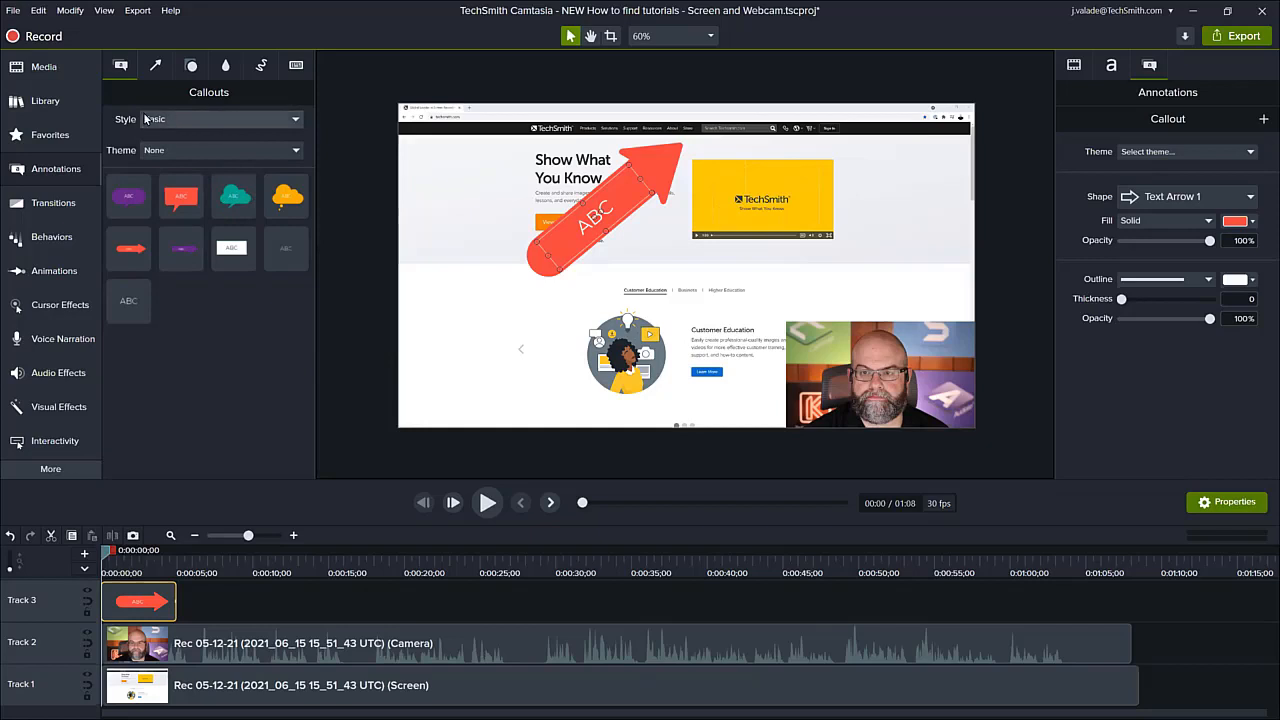
pyautogui.click(296, 121)
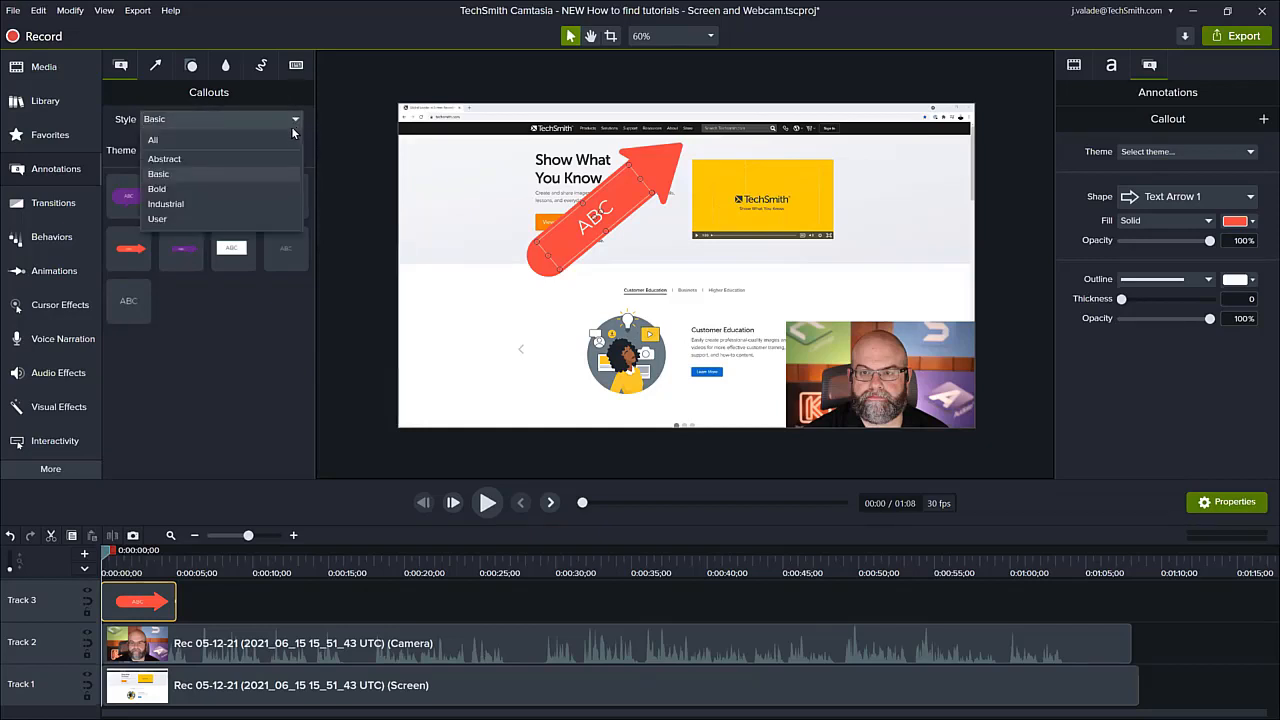
pyautogui.click(288, 145)
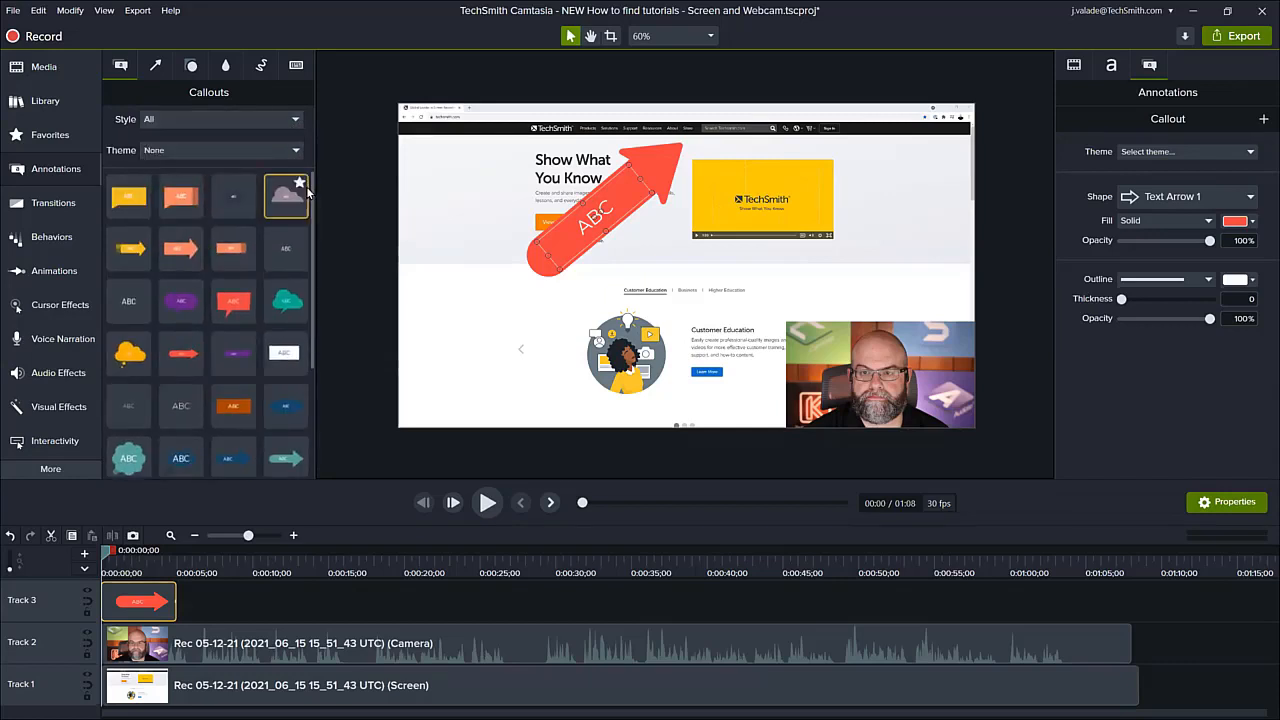
pyautogui.moveTo(309, 190); pyautogui.dragTo(289, 313)
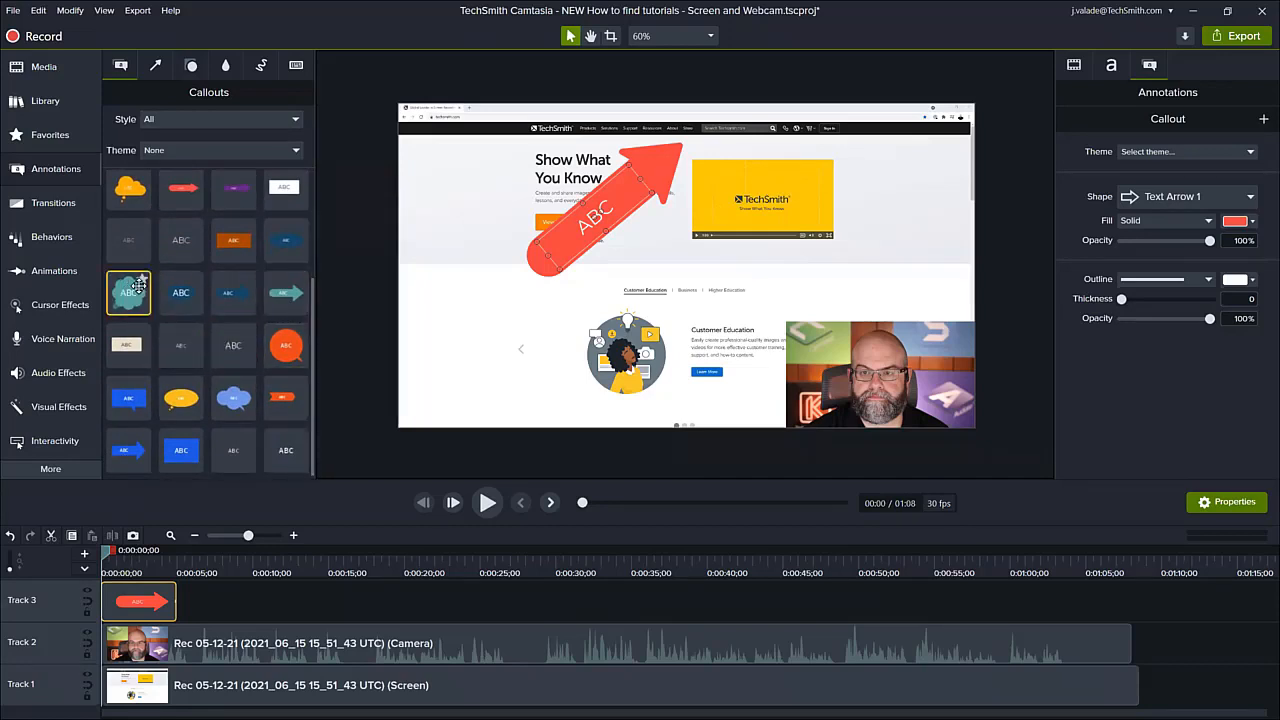
pyautogui.scroll(1, 220, 290)
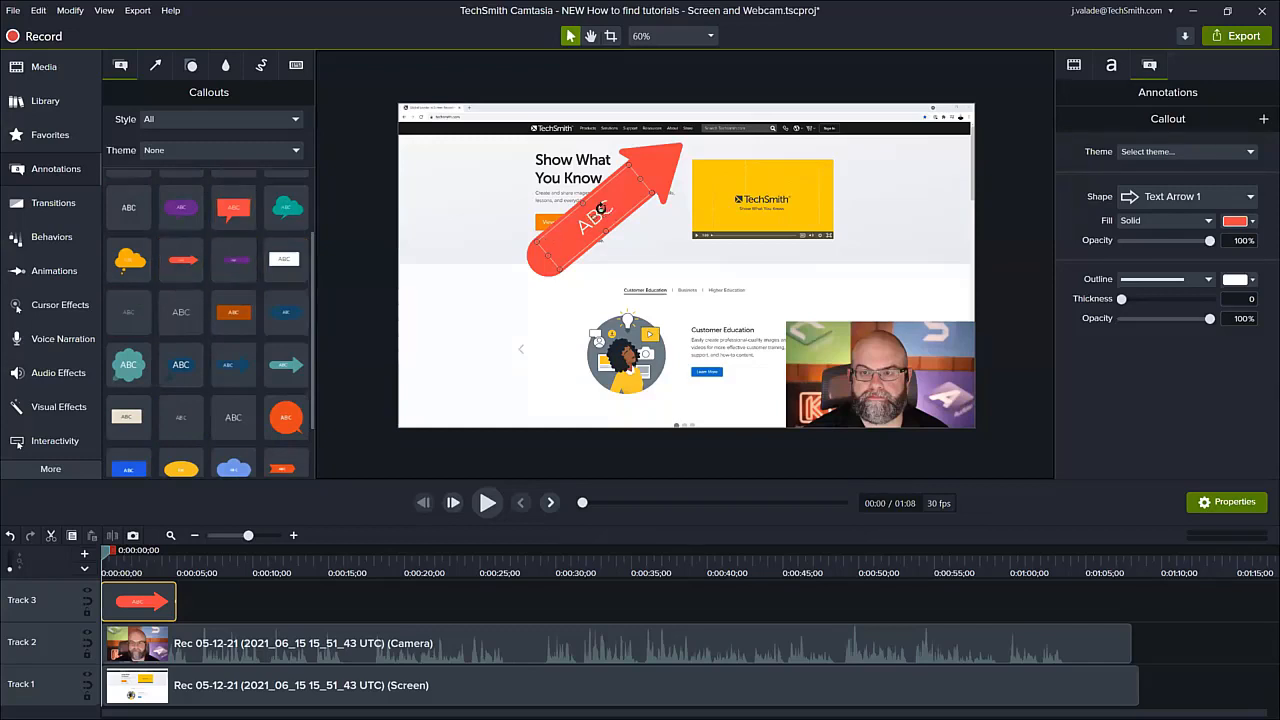
# Reposition the arrow callout below the headline and restyle it with a blue Knowmia Colors fill and the Speech Bubble 2 shape.
pyautogui.moveTo(600, 208); pyautogui.dragTo(614, 289)
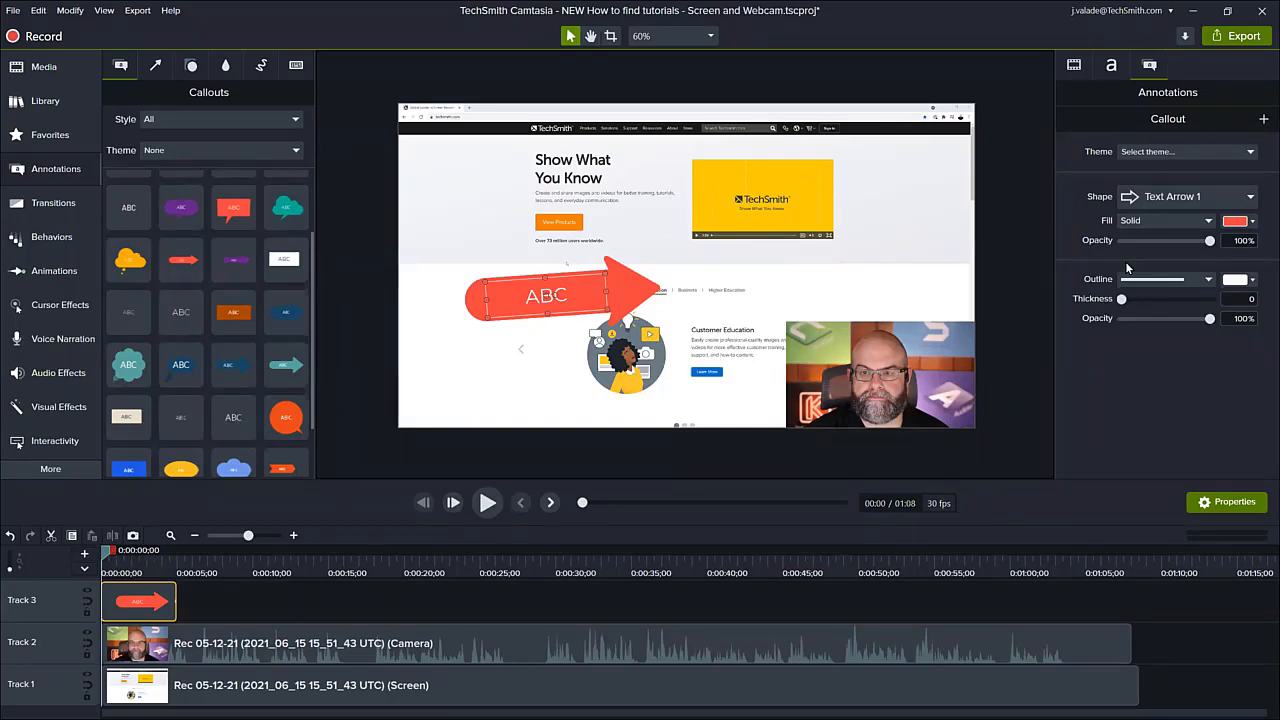
pyautogui.click(1251, 222)
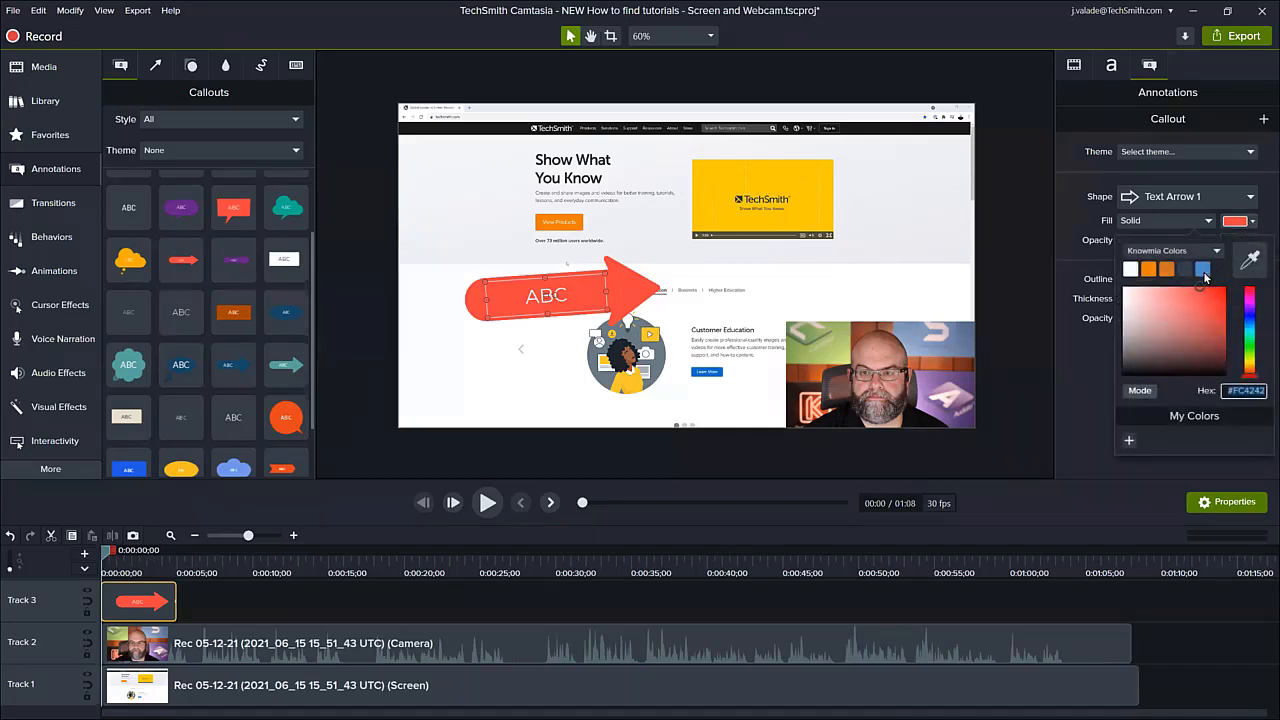
pyautogui.click(1203, 272)
pyautogui.click(1140, 198)
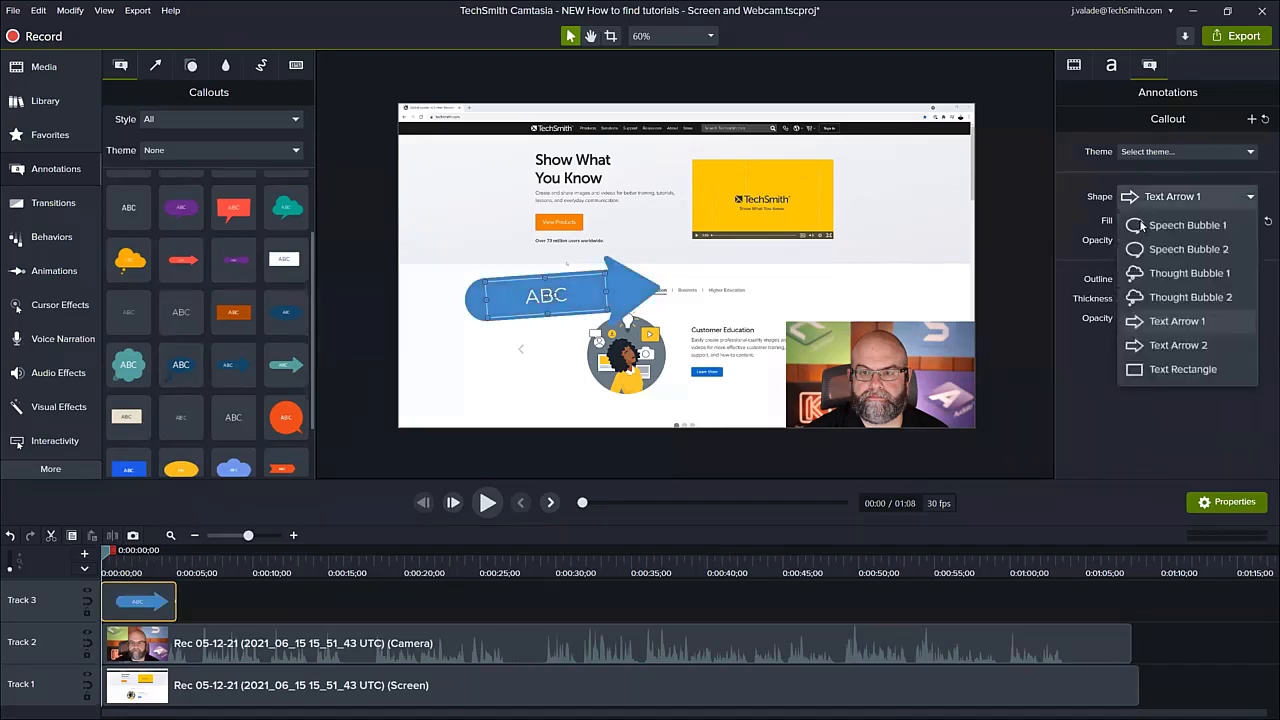
pyautogui.click(1140, 251)
pyautogui.moveTo(568, 293); pyautogui.dragTo(560, 283)
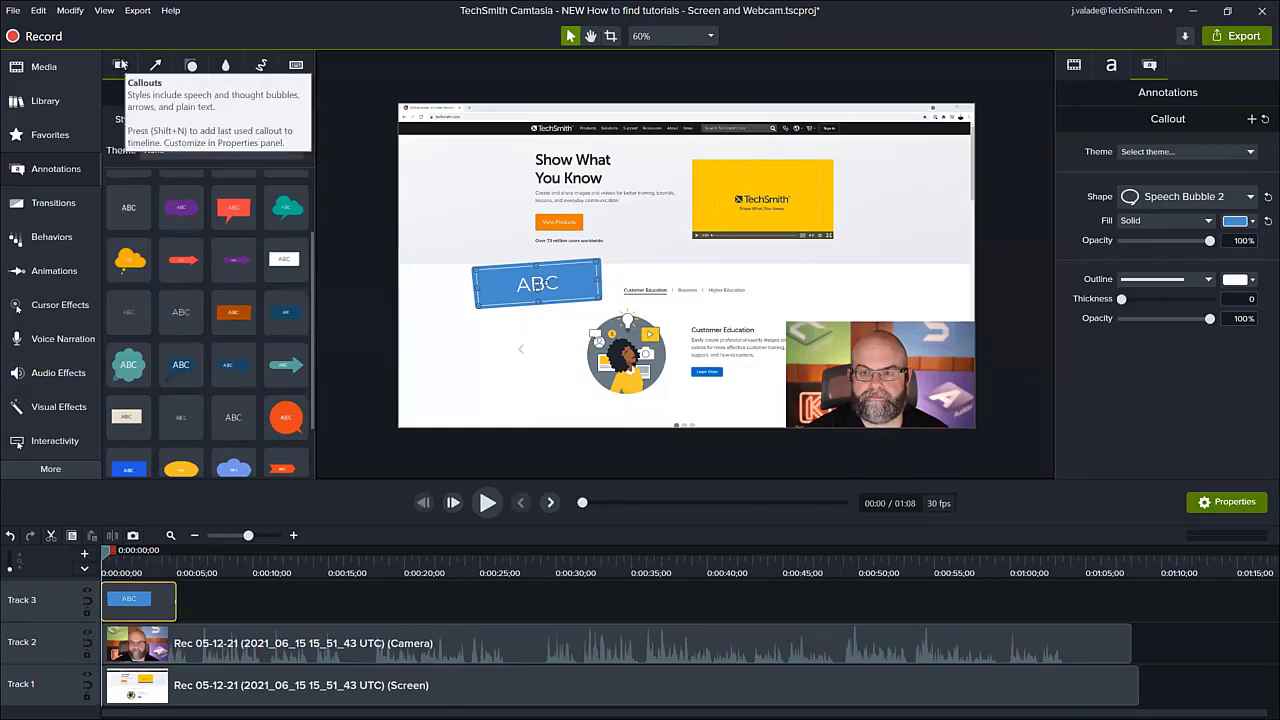
# Look through the Arrows & Lines, Shapes, and Blur & Highlight annotations.
pyautogui.click(156, 64)
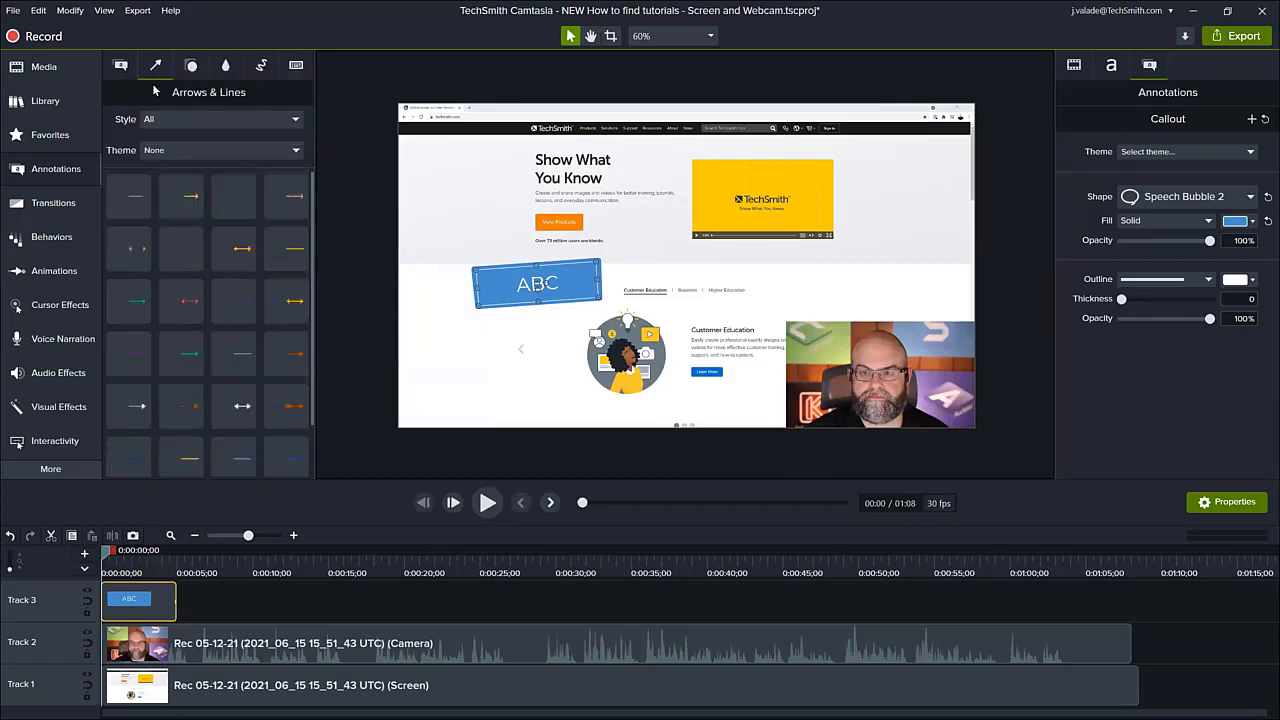
pyautogui.click(186, 70)
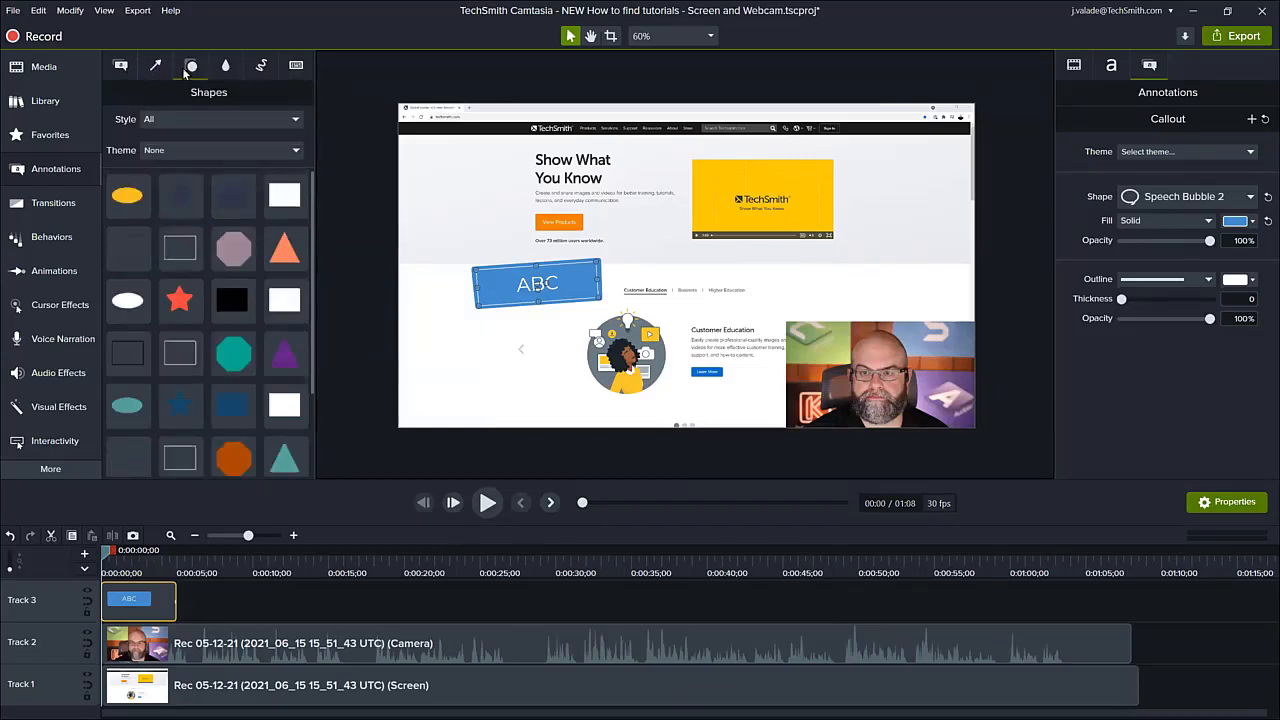
pyautogui.click(228, 67)
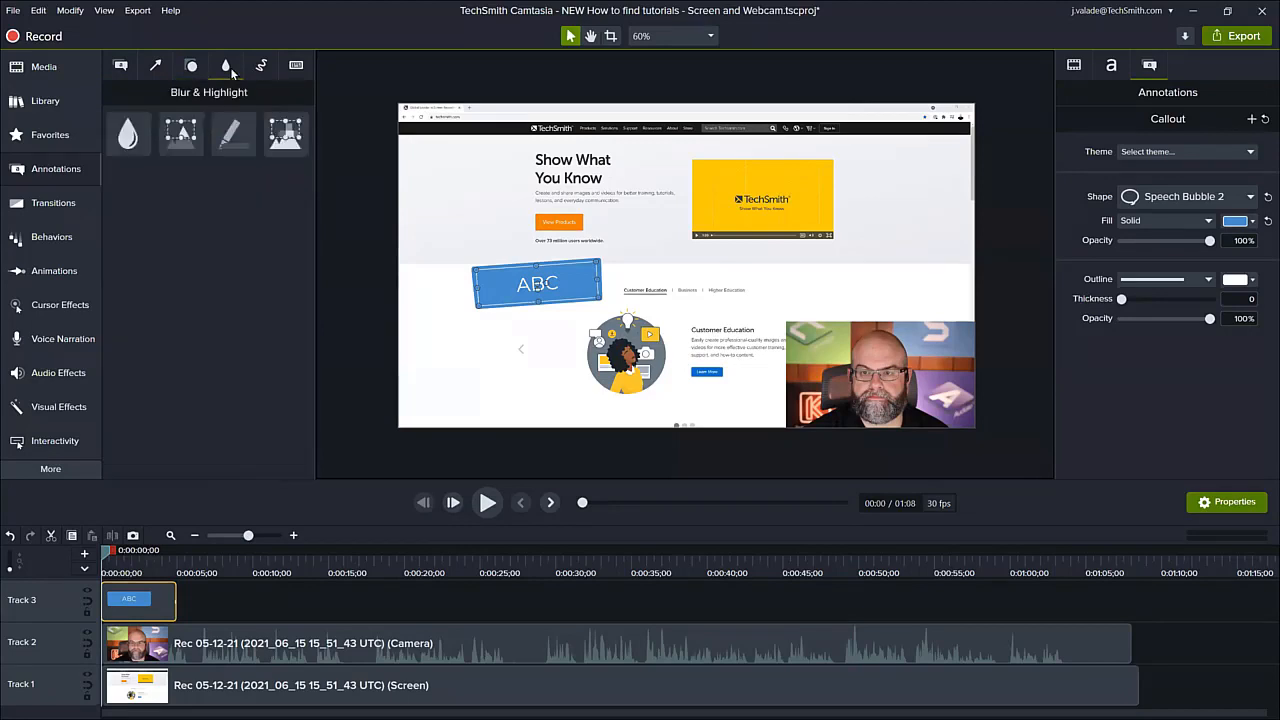
# Try an enlarged blur over the web page headline area and a smaller pixelate region over the Customer Education text.
pyautogui.moveTo(140, 140); pyautogui.dragTo(588, 194)
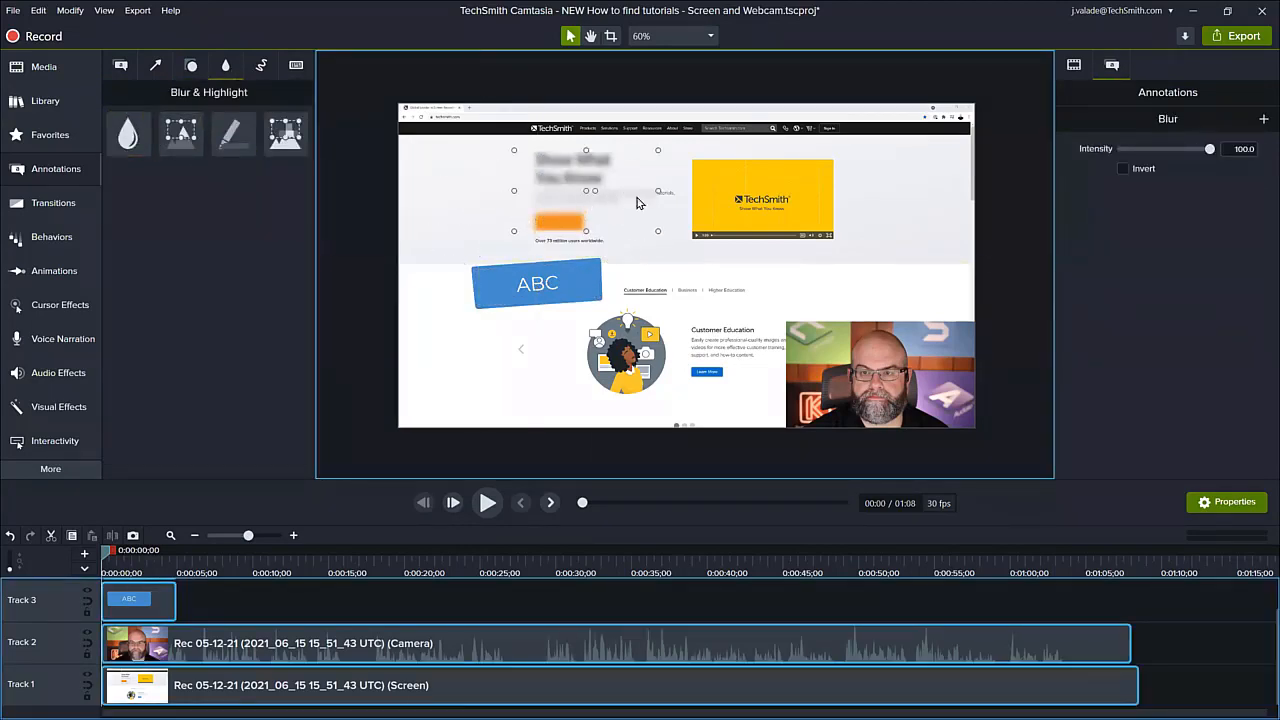
pyautogui.moveTo(658, 232); pyautogui.dragTo(720, 292)
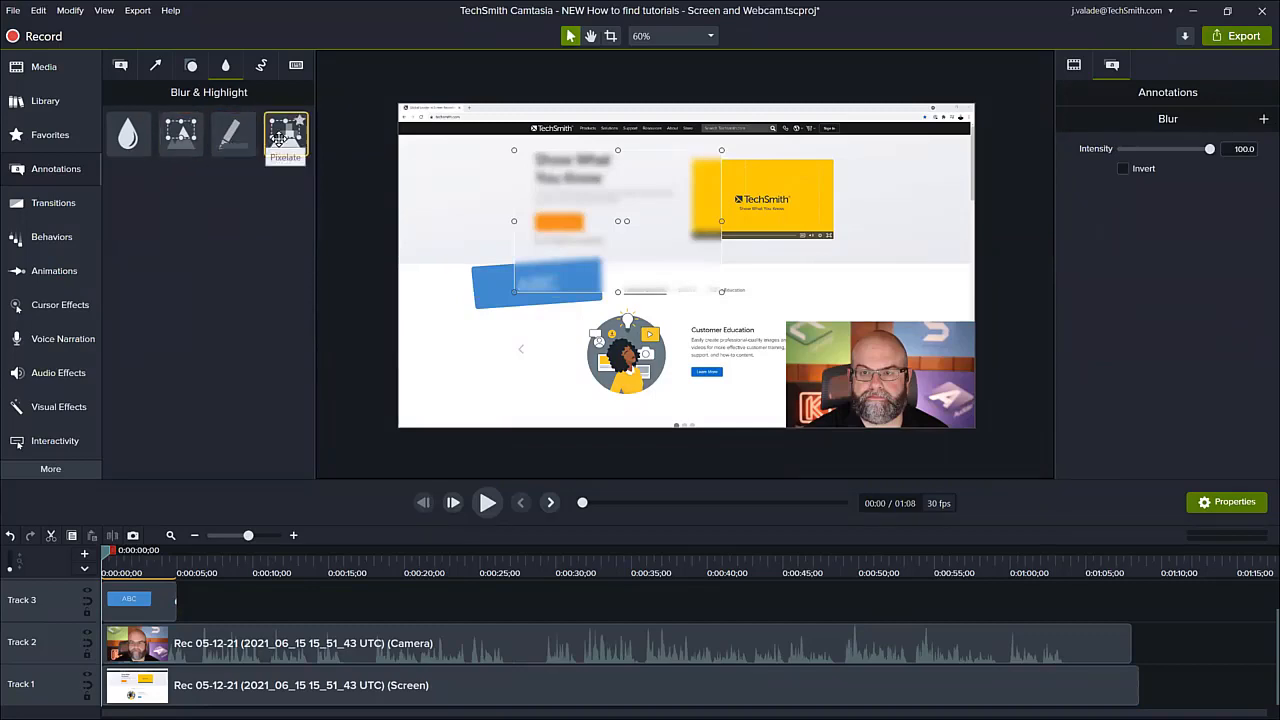
pyautogui.moveTo(294, 152); pyautogui.dragTo(714, 360)
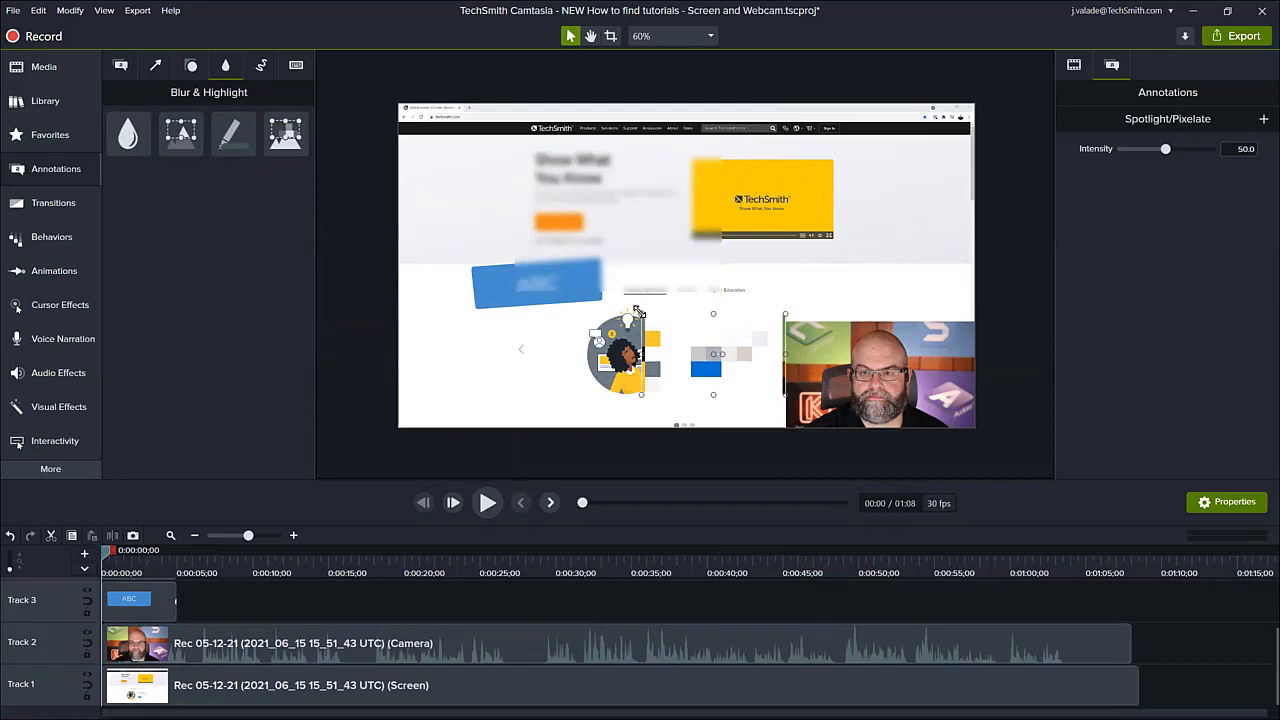
pyautogui.moveTo(645, 317); pyautogui.dragTo(701, 349)
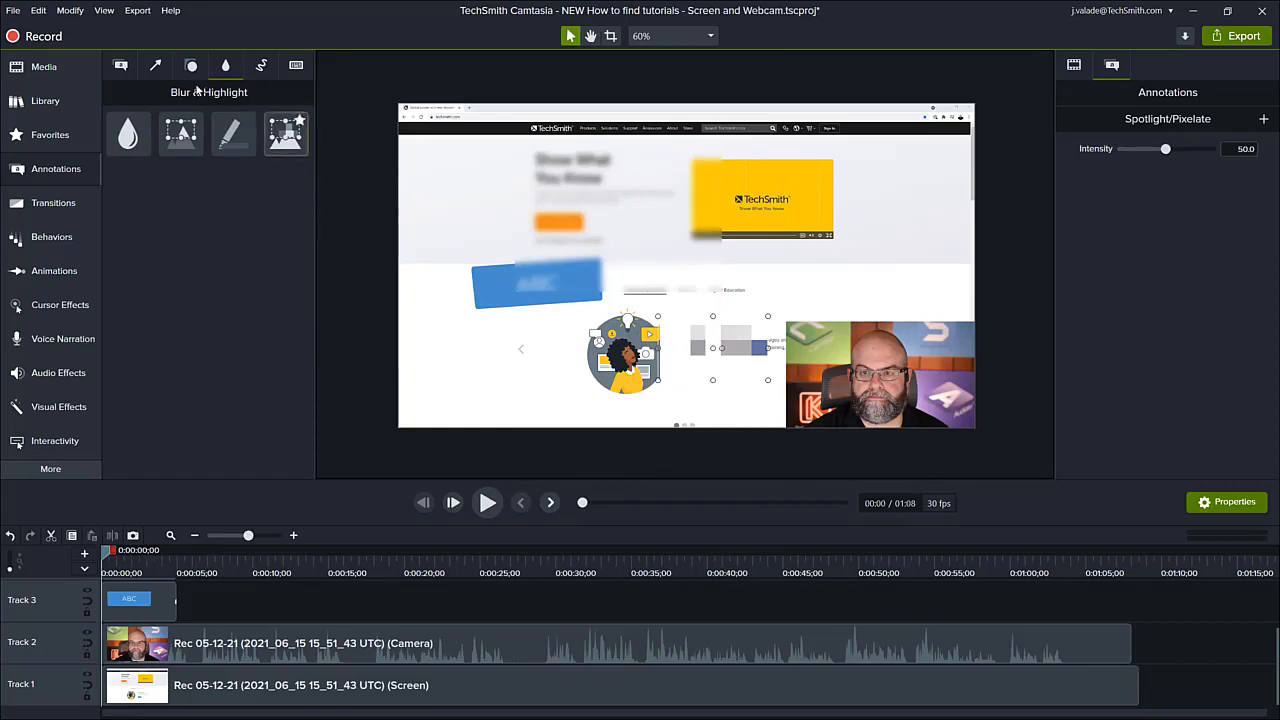
# Delete the pixelate and blur annotations from the canvas.
pyautogui.press('Delete')
pyautogui.click(573, 201)
pyautogui.press('Delete')
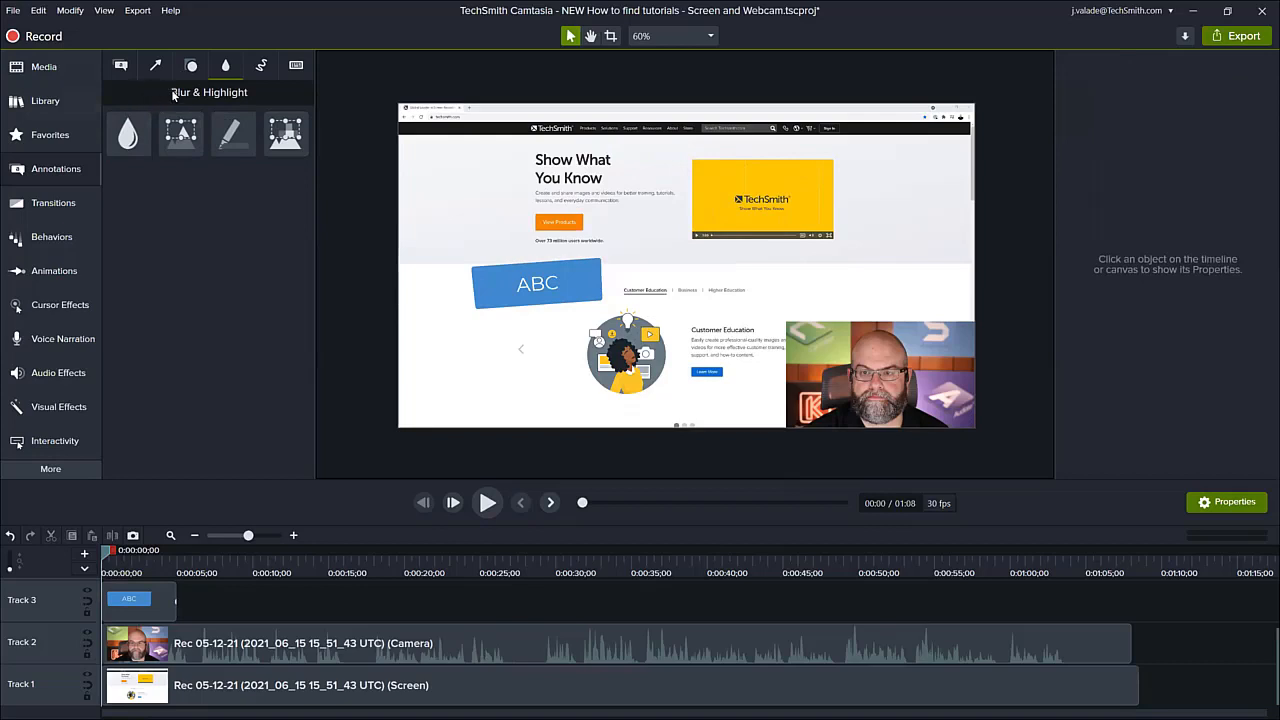
# Look through the Sketch Motion and Keystroke Callouts annotations, and return to the callouts filtered to the Basic style.
pyautogui.click(261, 67)
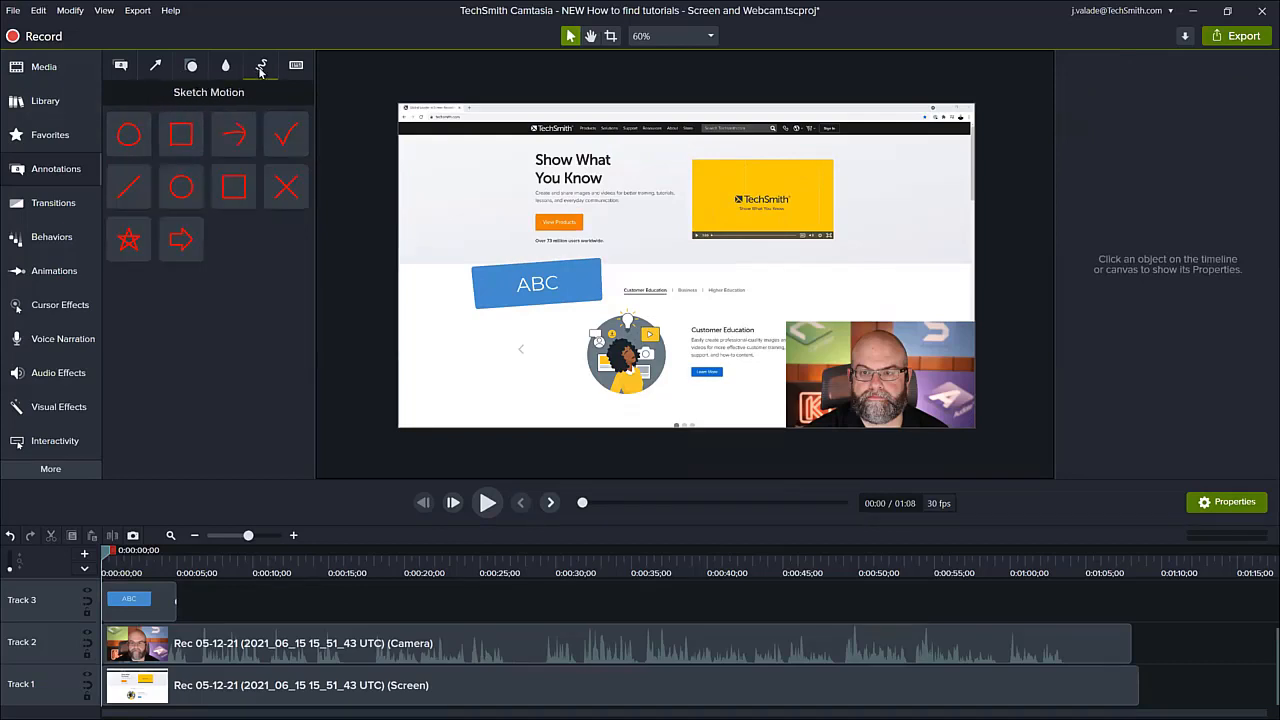
pyautogui.click(295, 66)
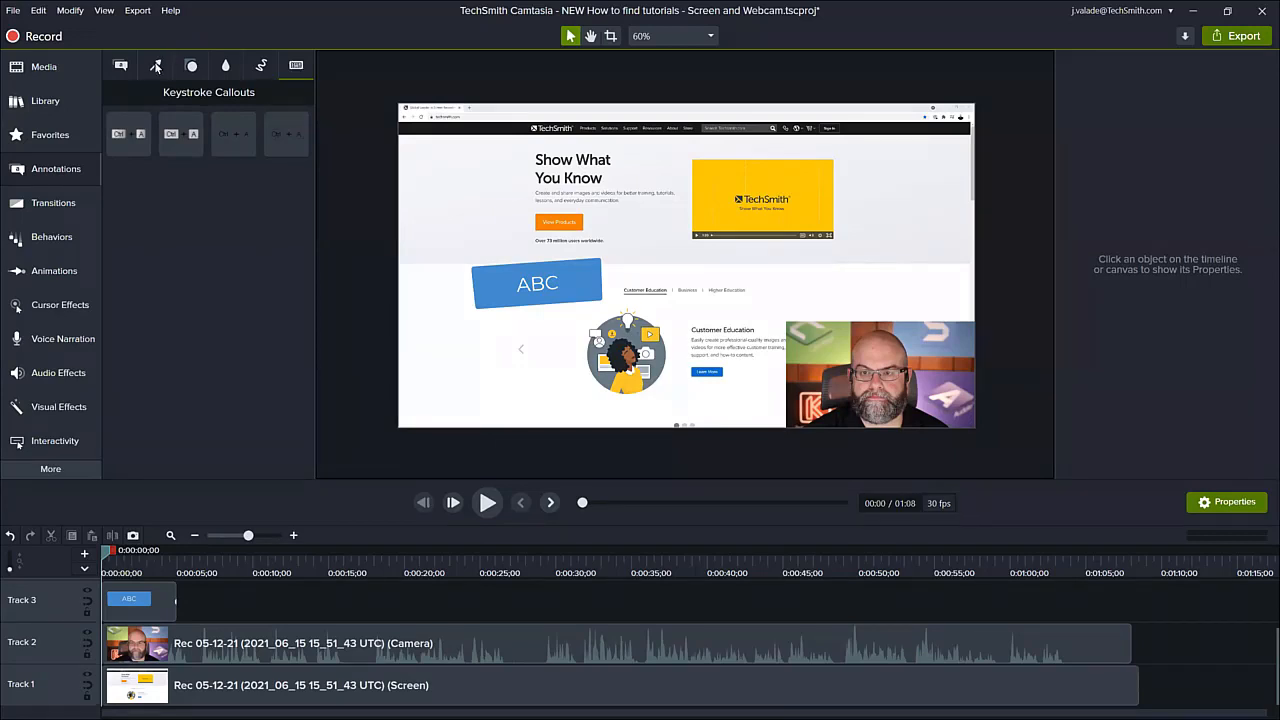
pyautogui.click(121, 66)
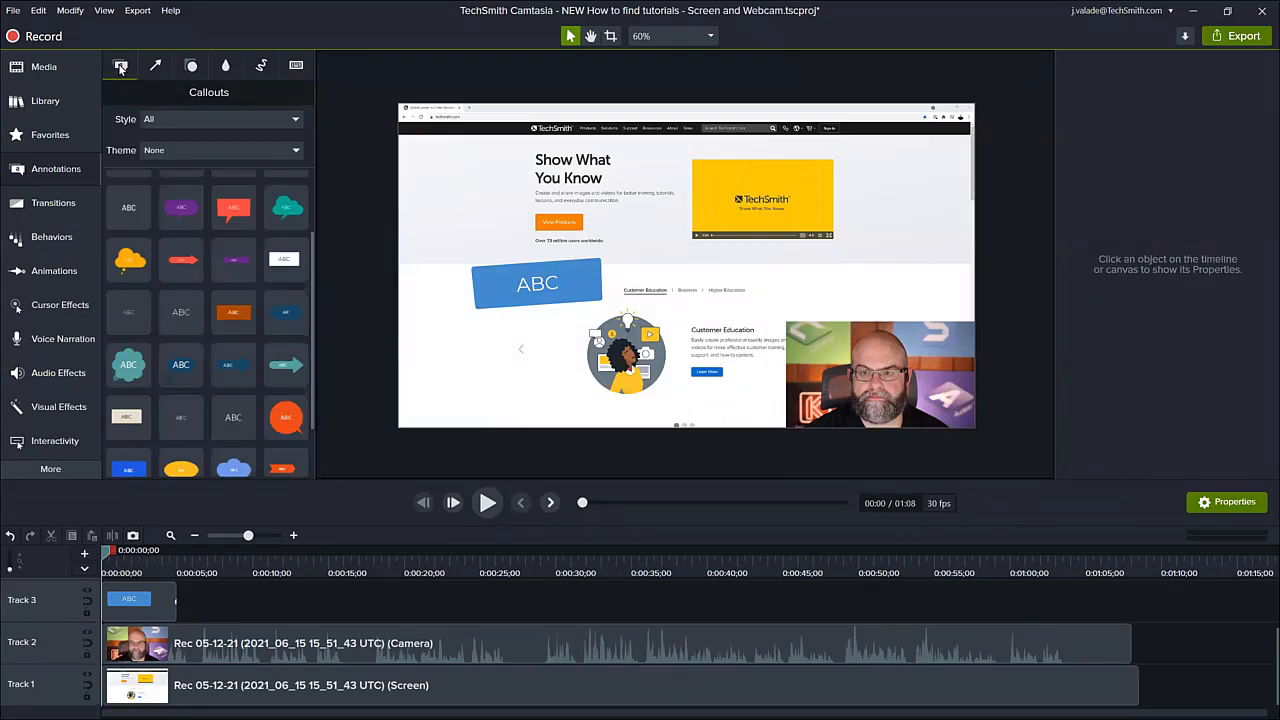
pyautogui.click(232, 121)
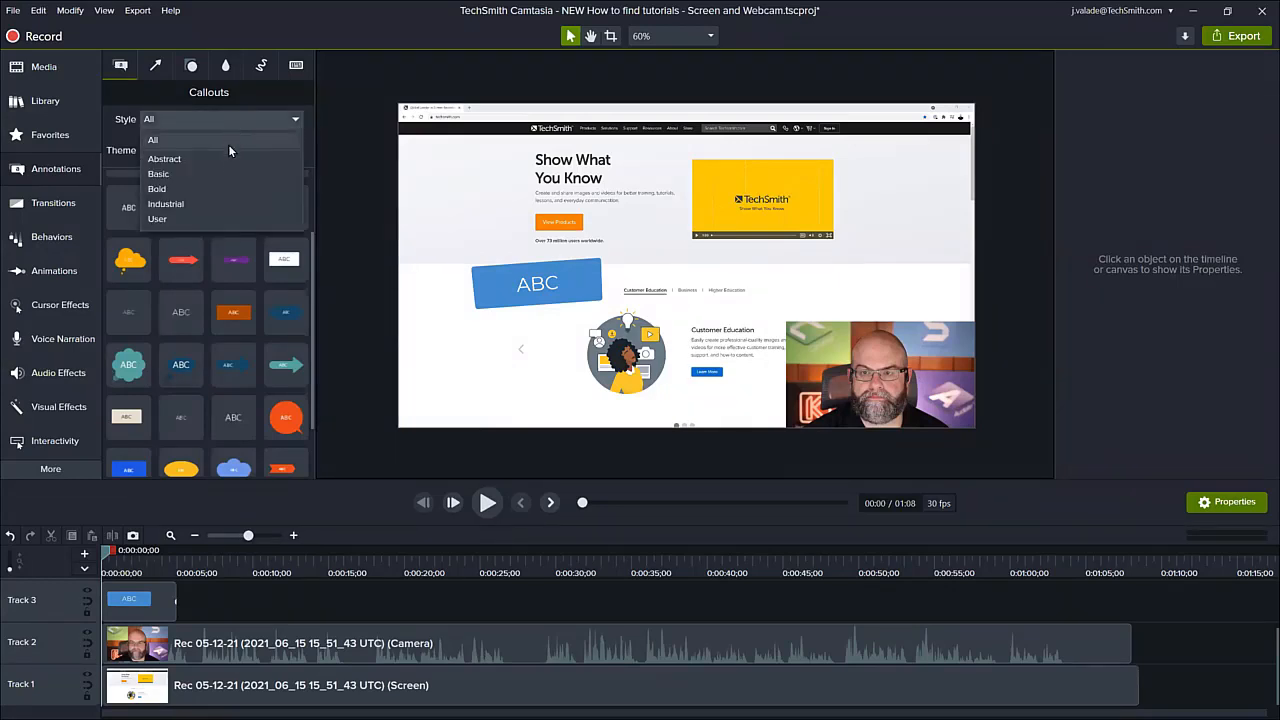
pyautogui.click(233, 173)
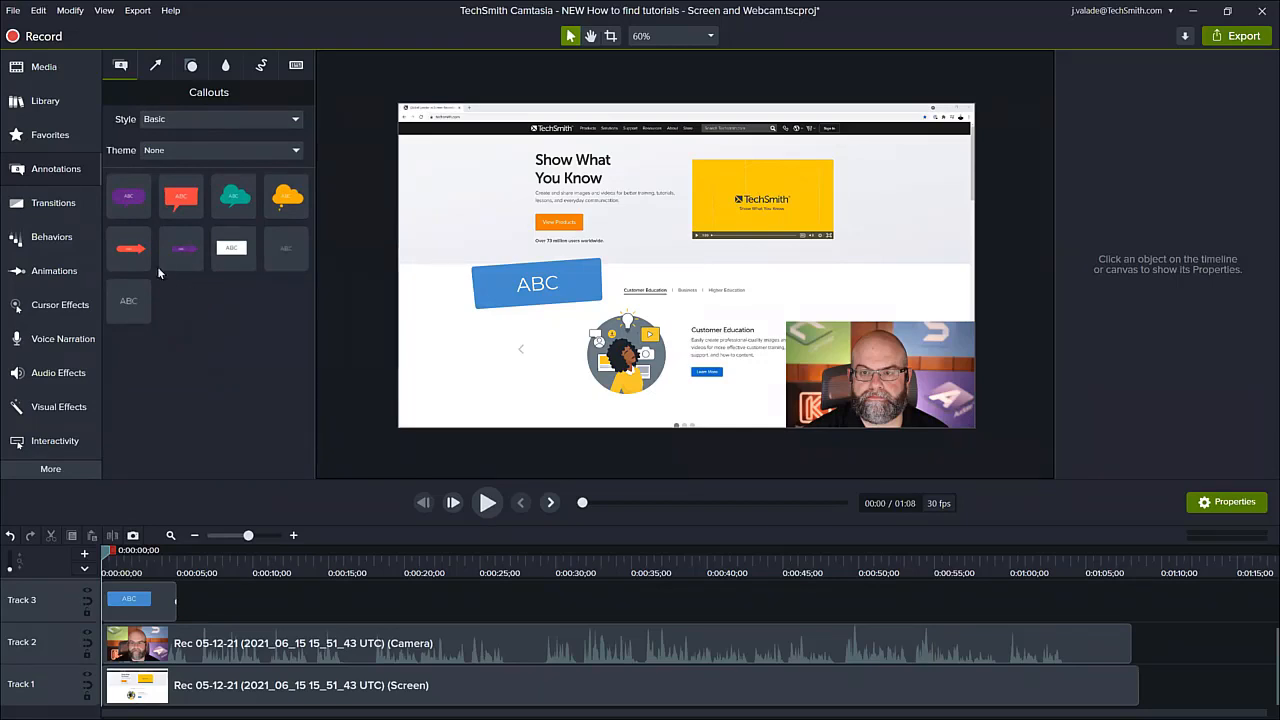
# Open the transitions collection and delete the blue ABC callout from Track 3.
pyautogui.click(50, 203)
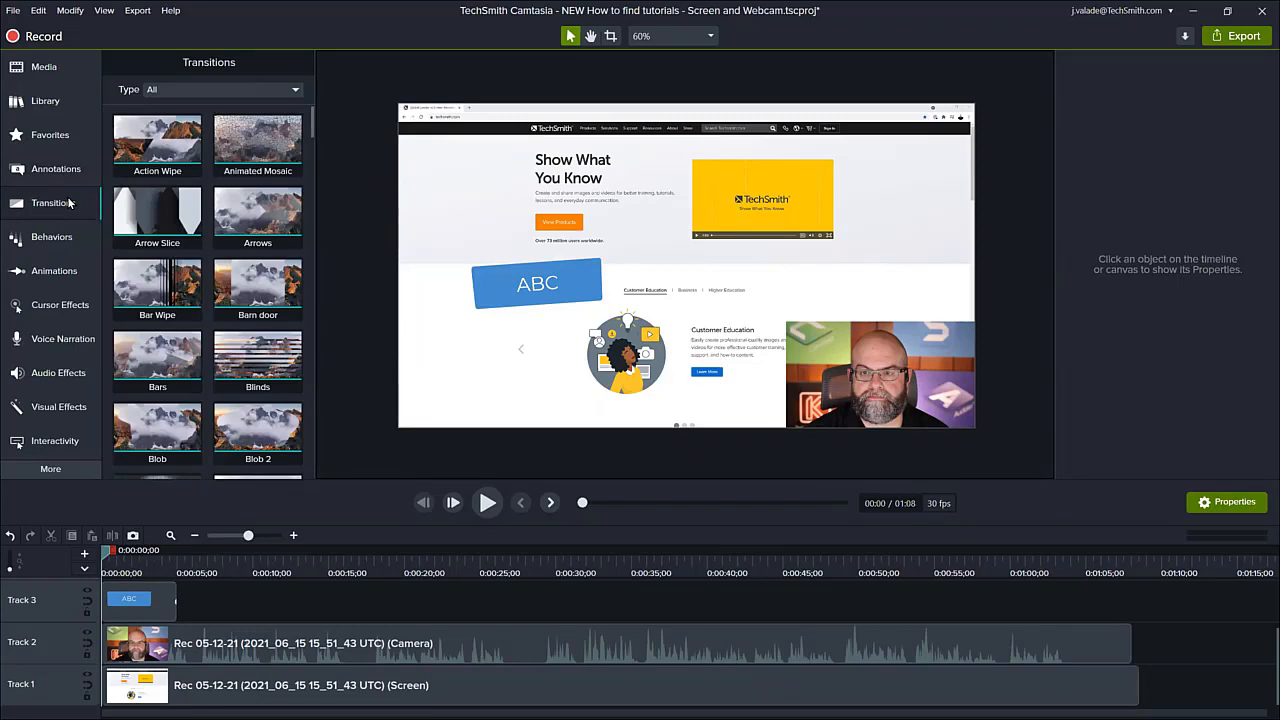
pyautogui.click(145, 600)
pyautogui.press('Delete')
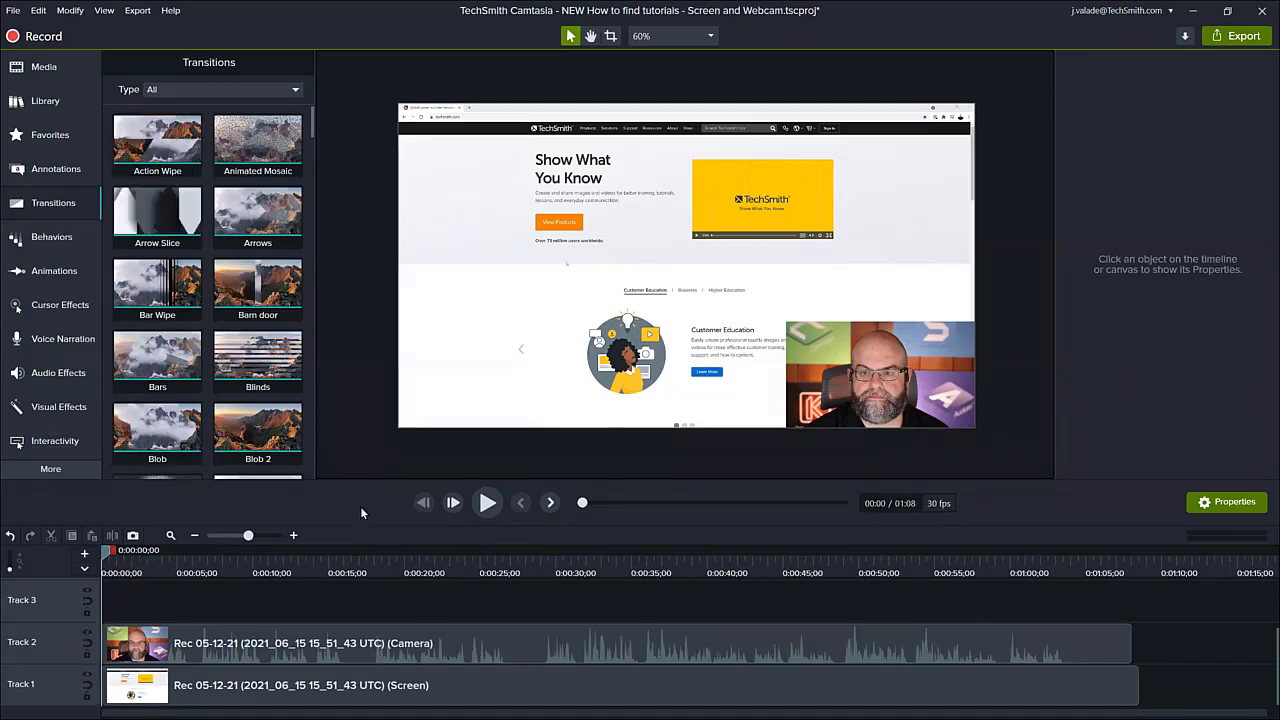
# Filter the transitions to the Wipes type.
pyautogui.moveTo(311, 123)
pyautogui.mouseDown()
pyautogui.moveTo(290, 472)
pyautogui.moveTo(293, 115)
pyautogui.mouseUp()
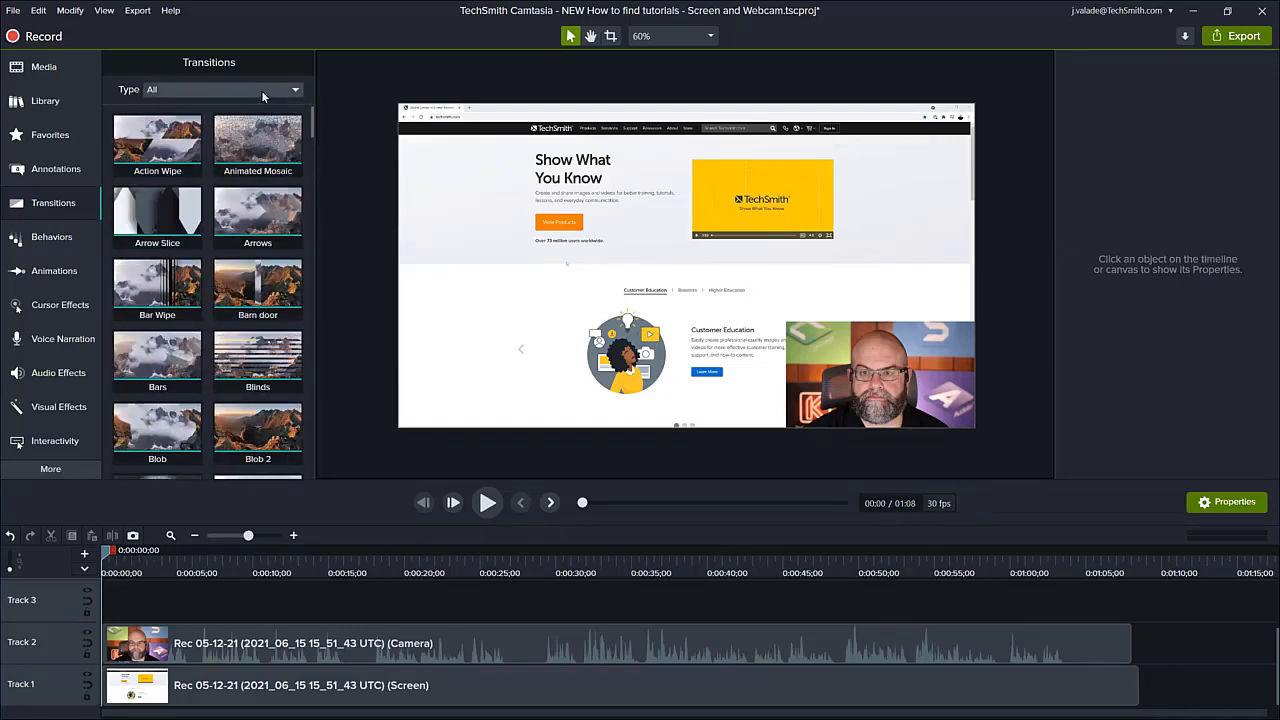
pyautogui.click(261, 90)
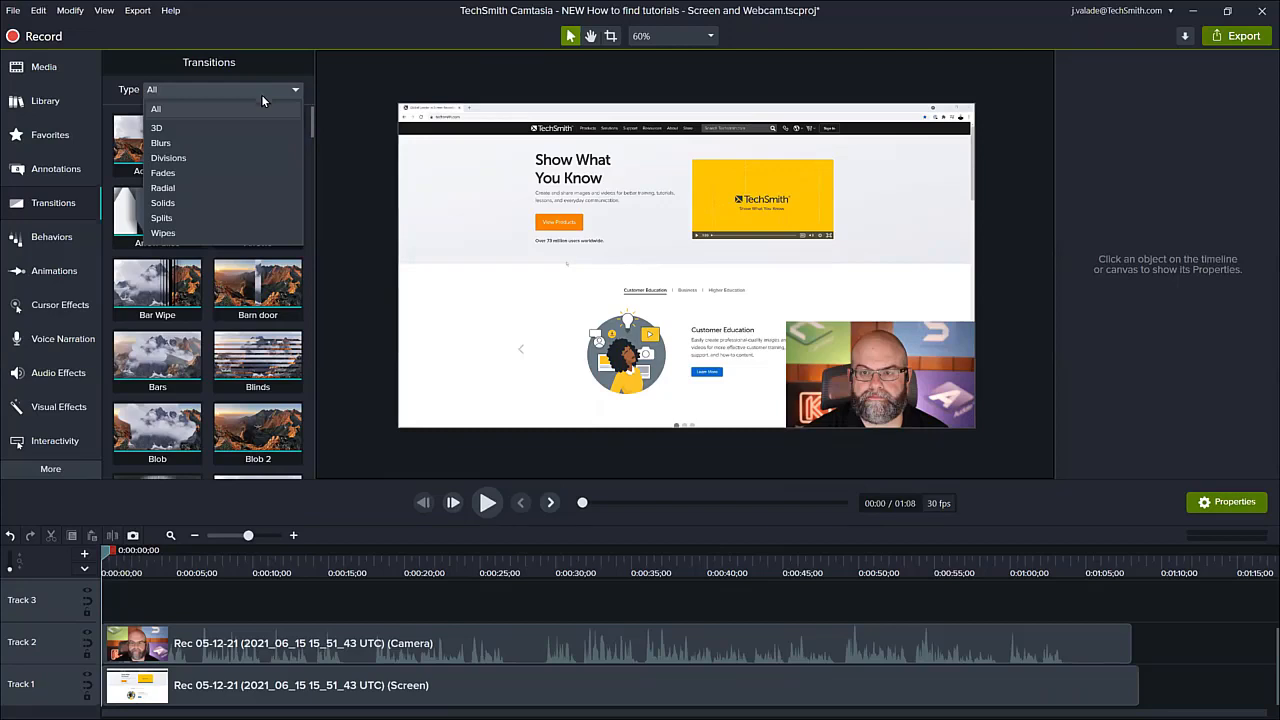
pyautogui.click(178, 234)
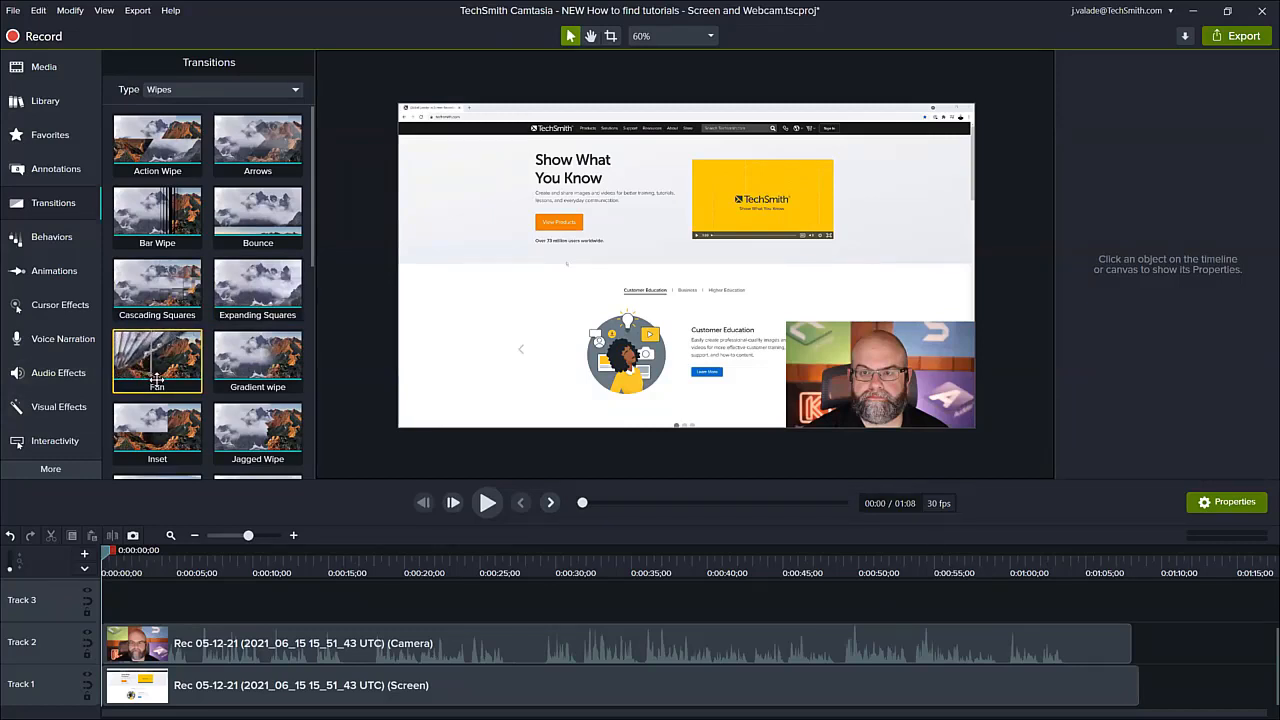
# Mark the Paint Arcs transition as a favorite and check the Favorites collection.
pyautogui.scroll(-1, 214, 400)
pyautogui.scroll(-2, 214, 400)
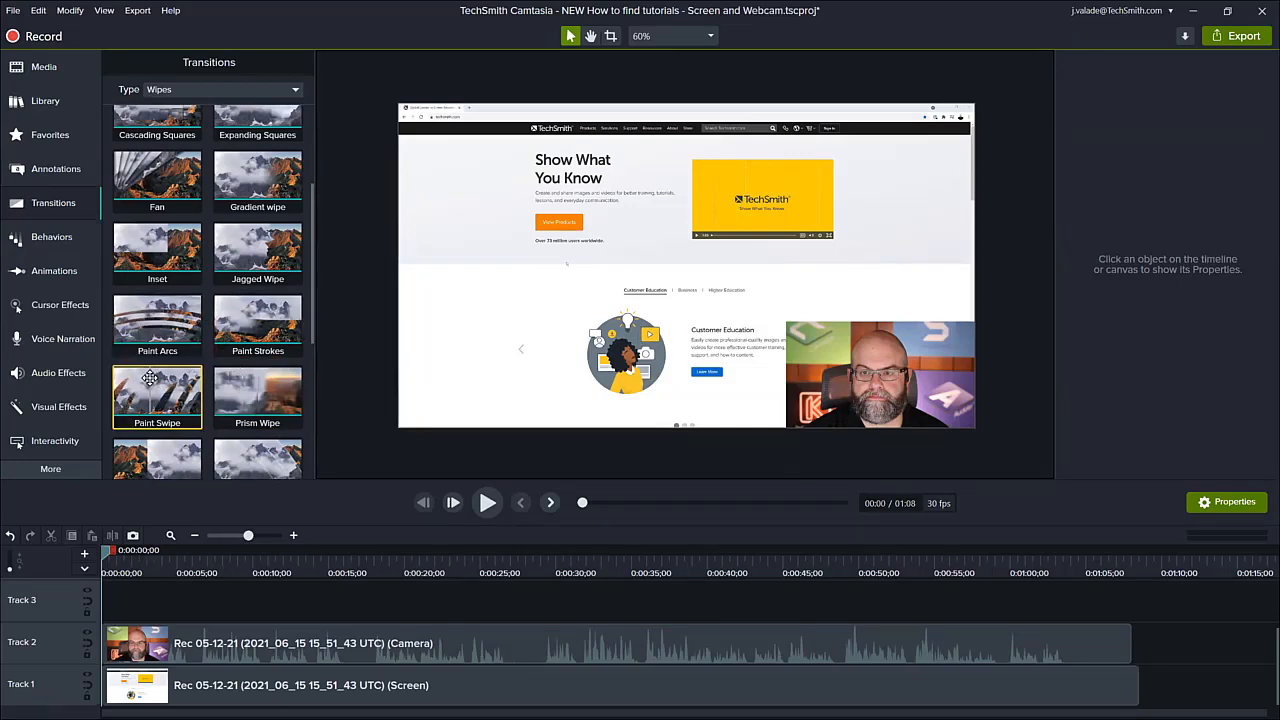
pyautogui.click(193, 308)
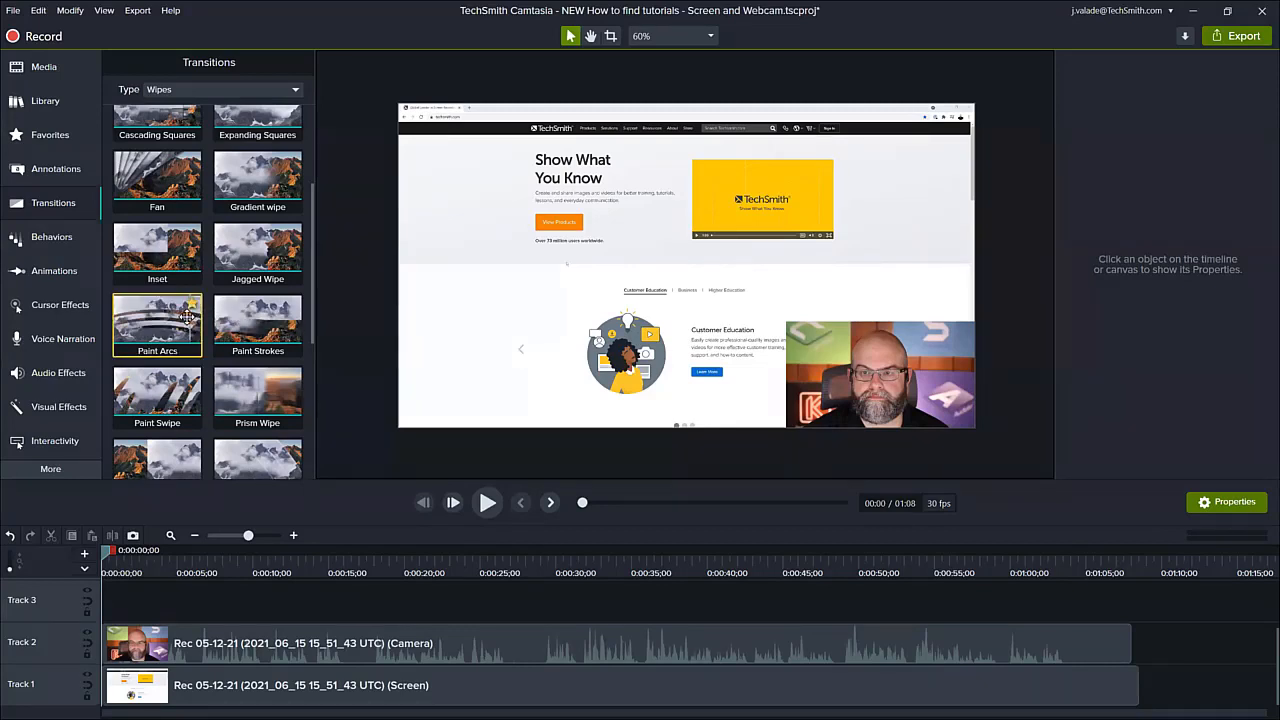
pyautogui.click(60, 140)
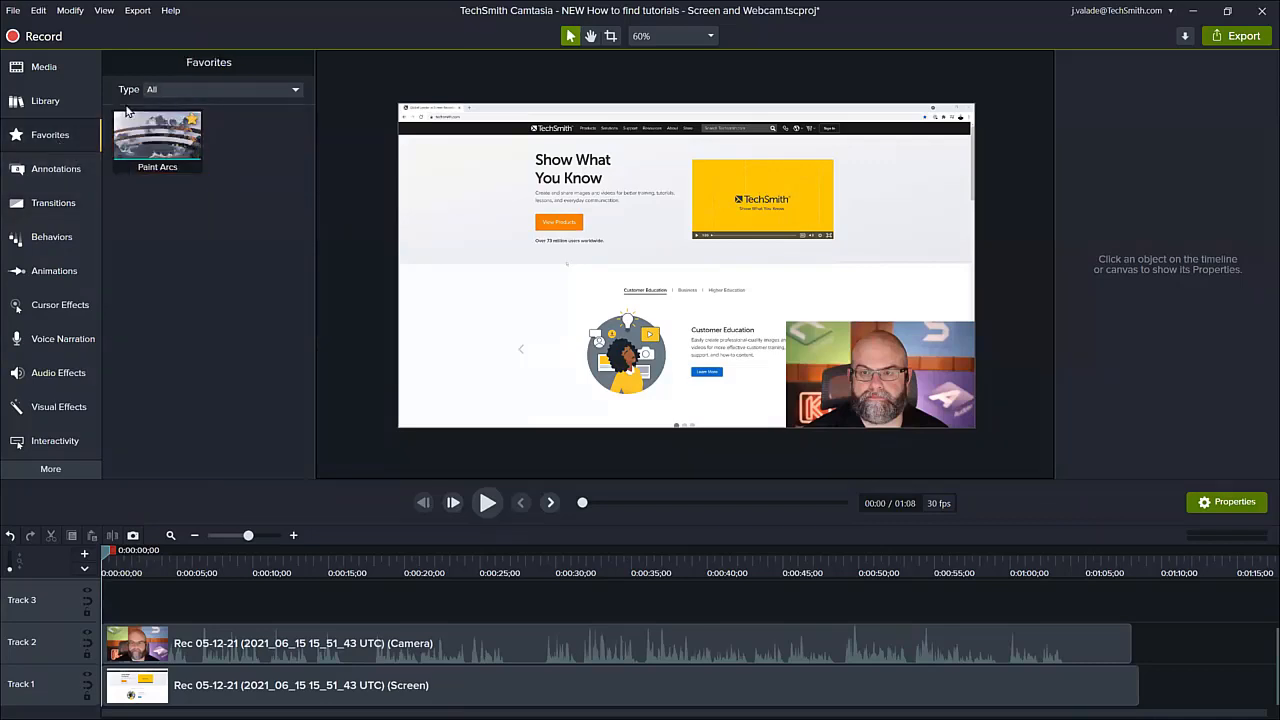
# Mark the Paint Swipe, Paint Strokes and Cascading Squares transitions as favorites and check the Favorites collection.
pyautogui.click(52, 203)
pyautogui.click(191, 376)
pyautogui.click(290, 300)
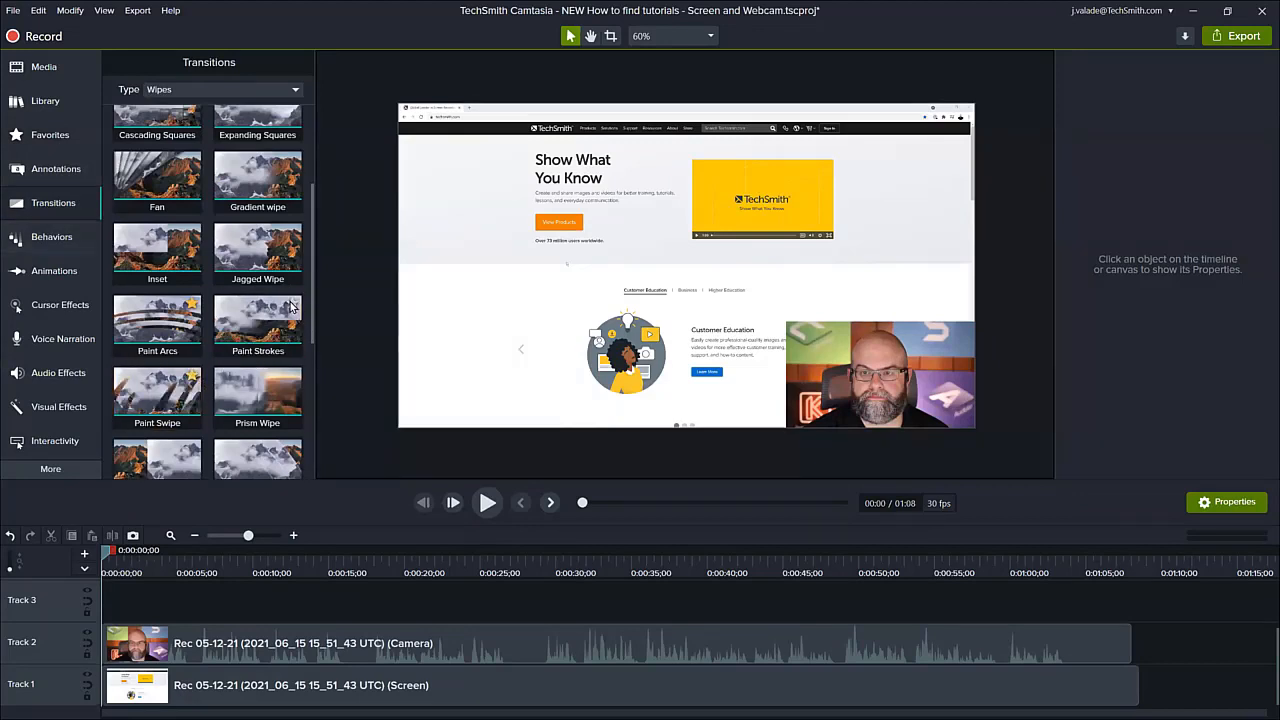
pyautogui.scroll(3, 218, 257)
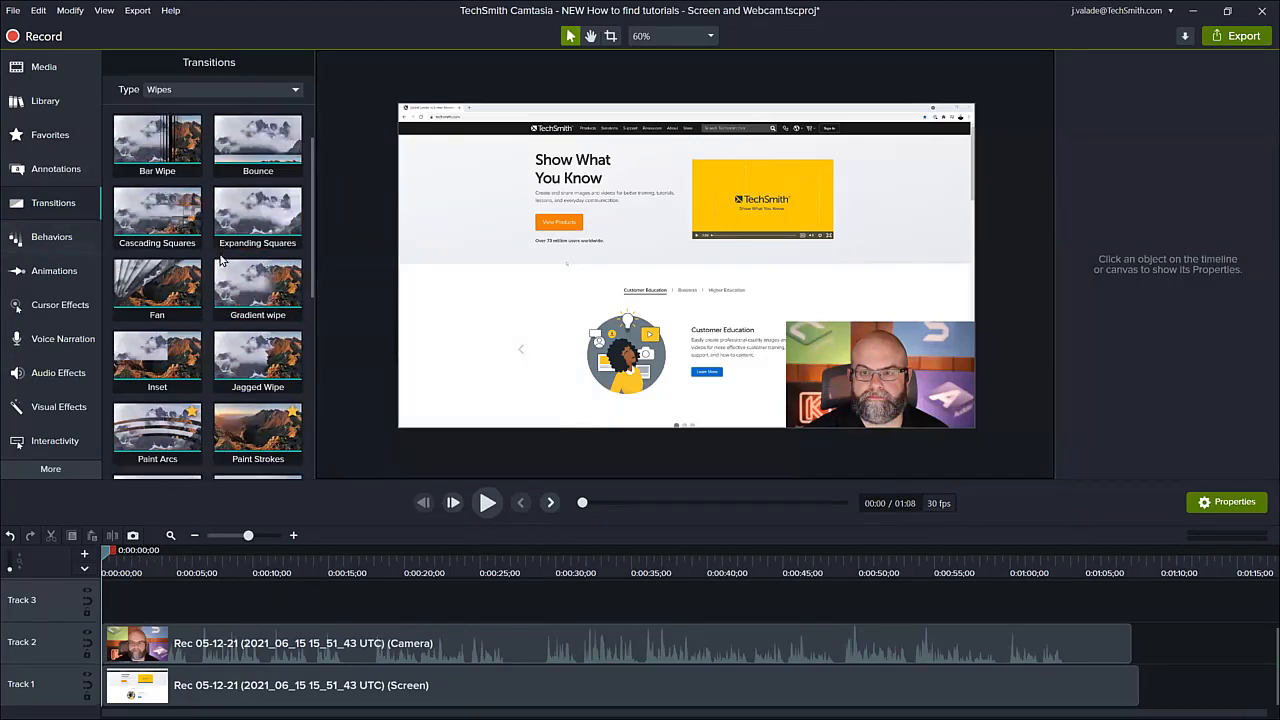
pyautogui.click(191, 199)
pyautogui.click(38, 139)
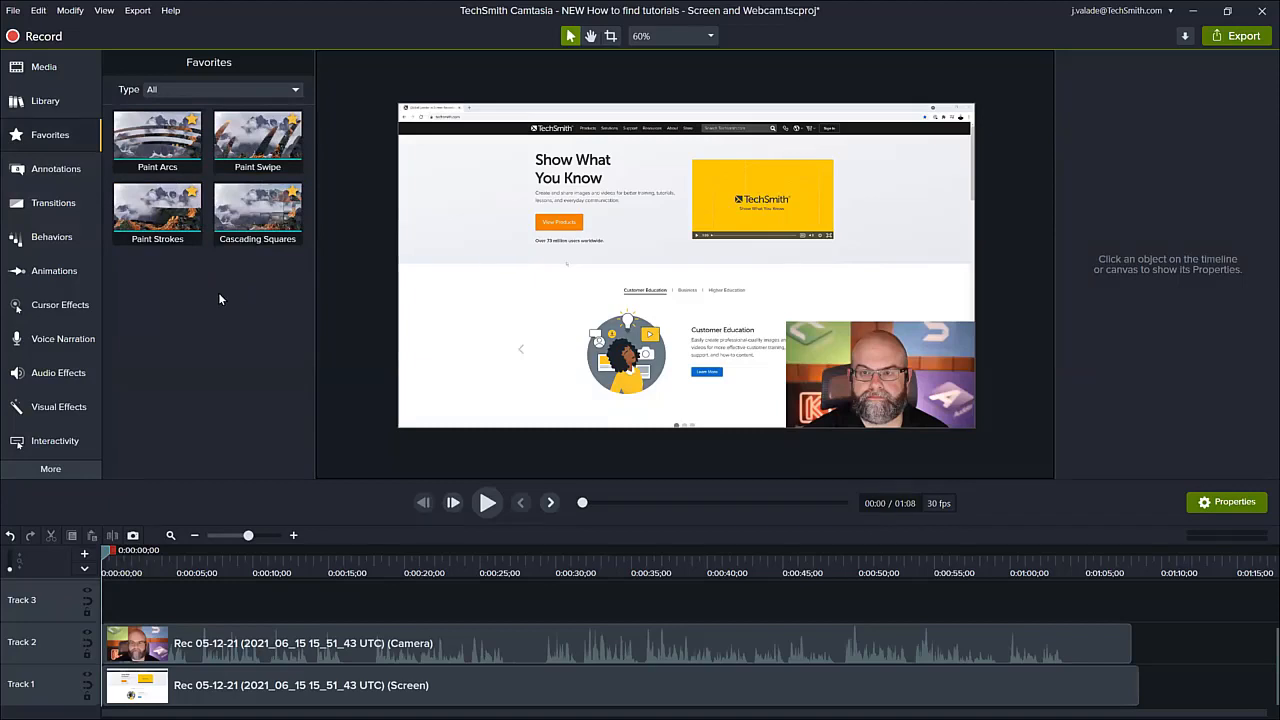
# Mark the purple callout, the red arrow callout and the second Blur & Highlight annotation as favorites, and review the Favorites collection.
pyautogui.click(50, 173)
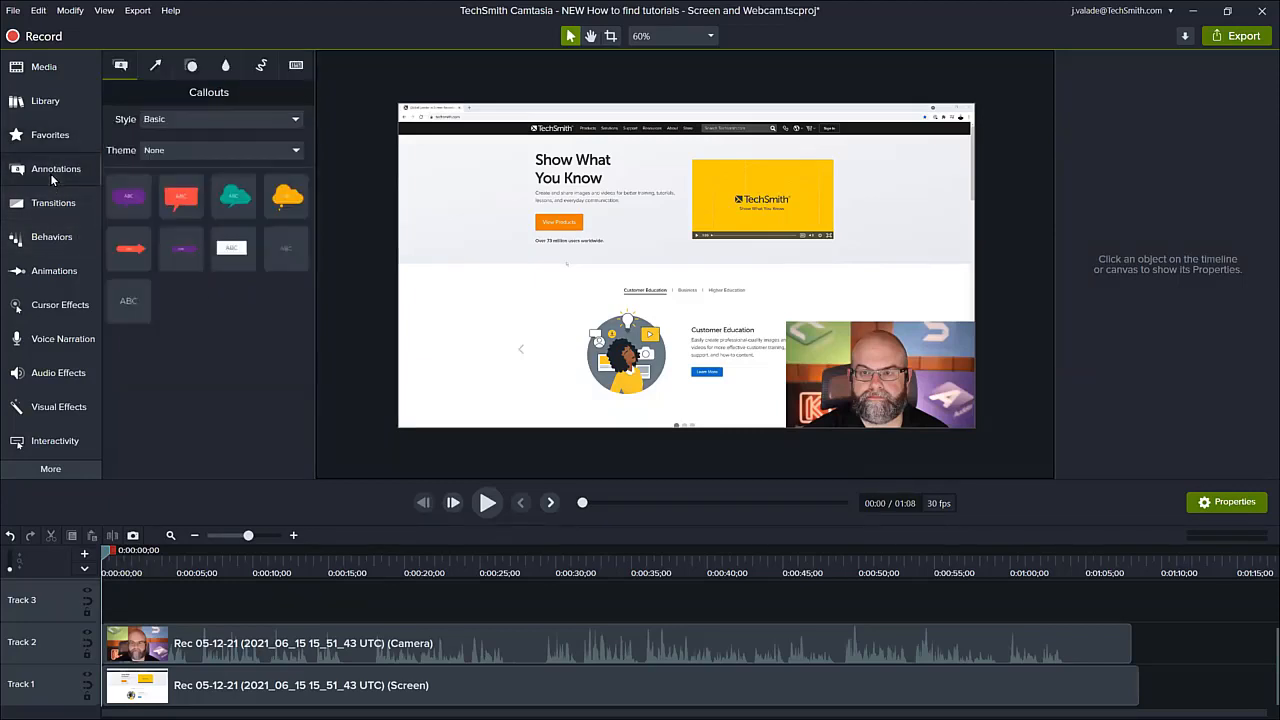
pyautogui.click(141, 184)
pyautogui.click(225, 66)
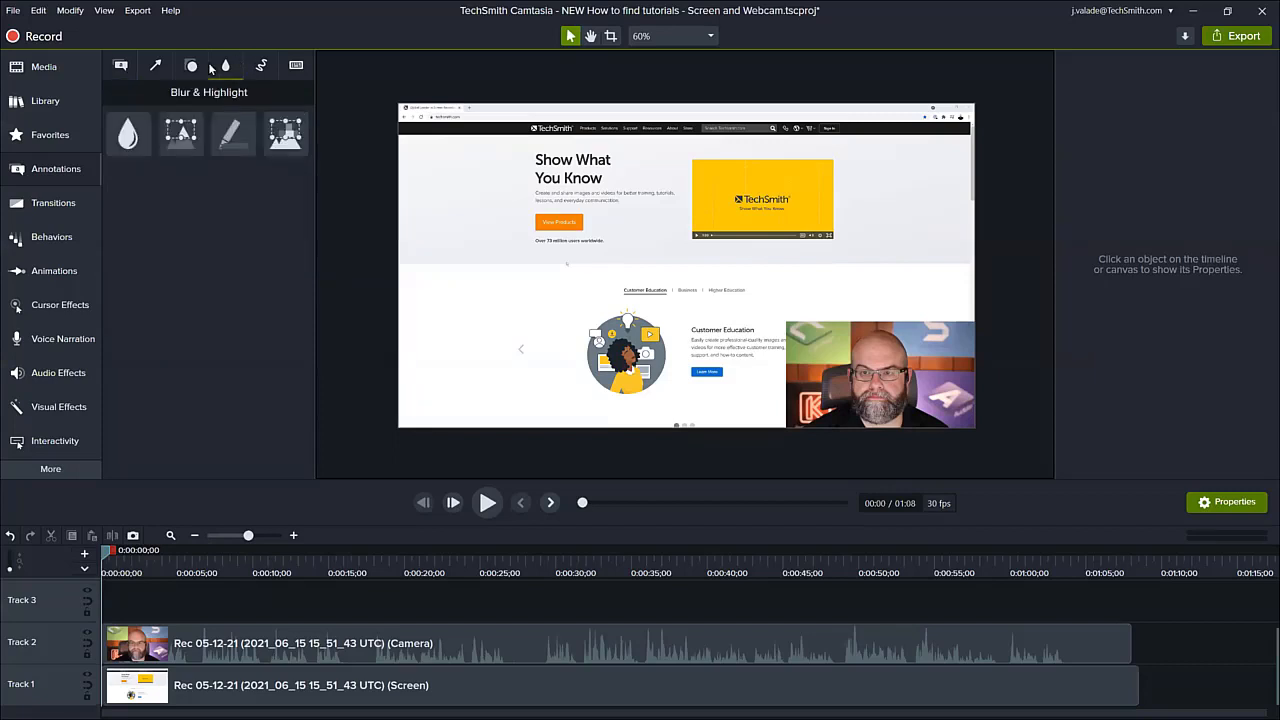
pyautogui.click(195, 121)
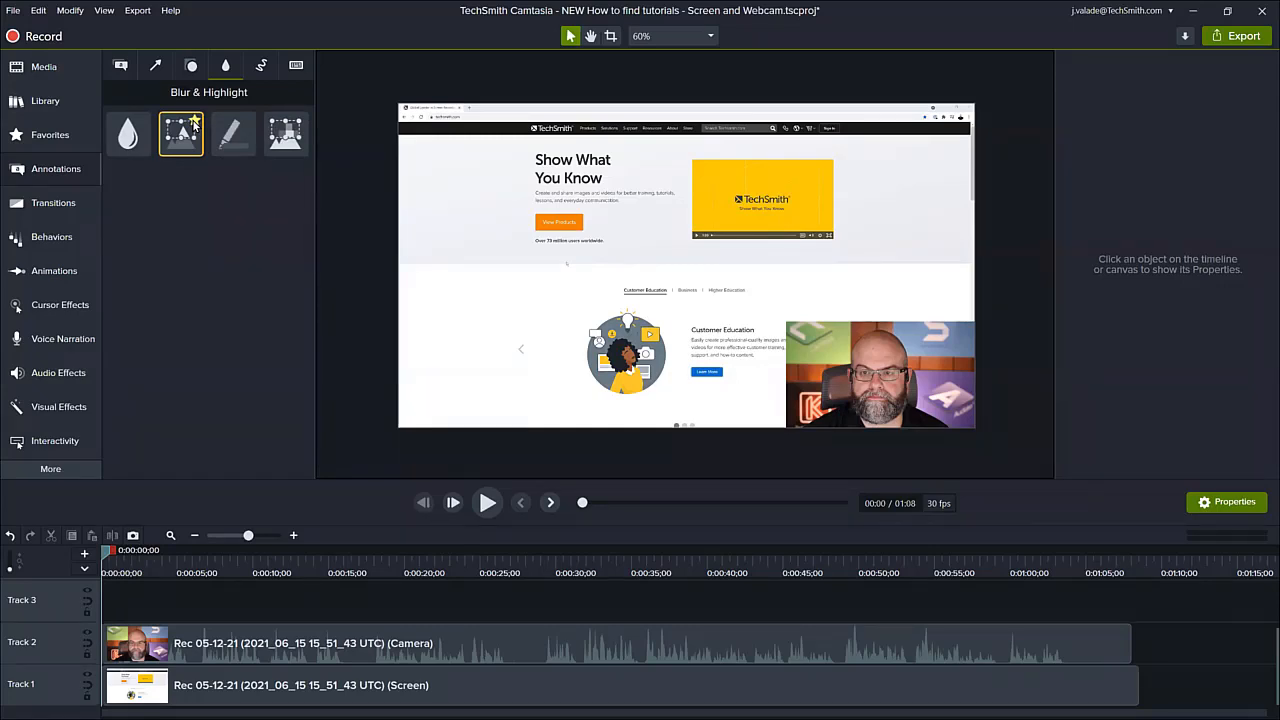
pyautogui.click(45, 135)
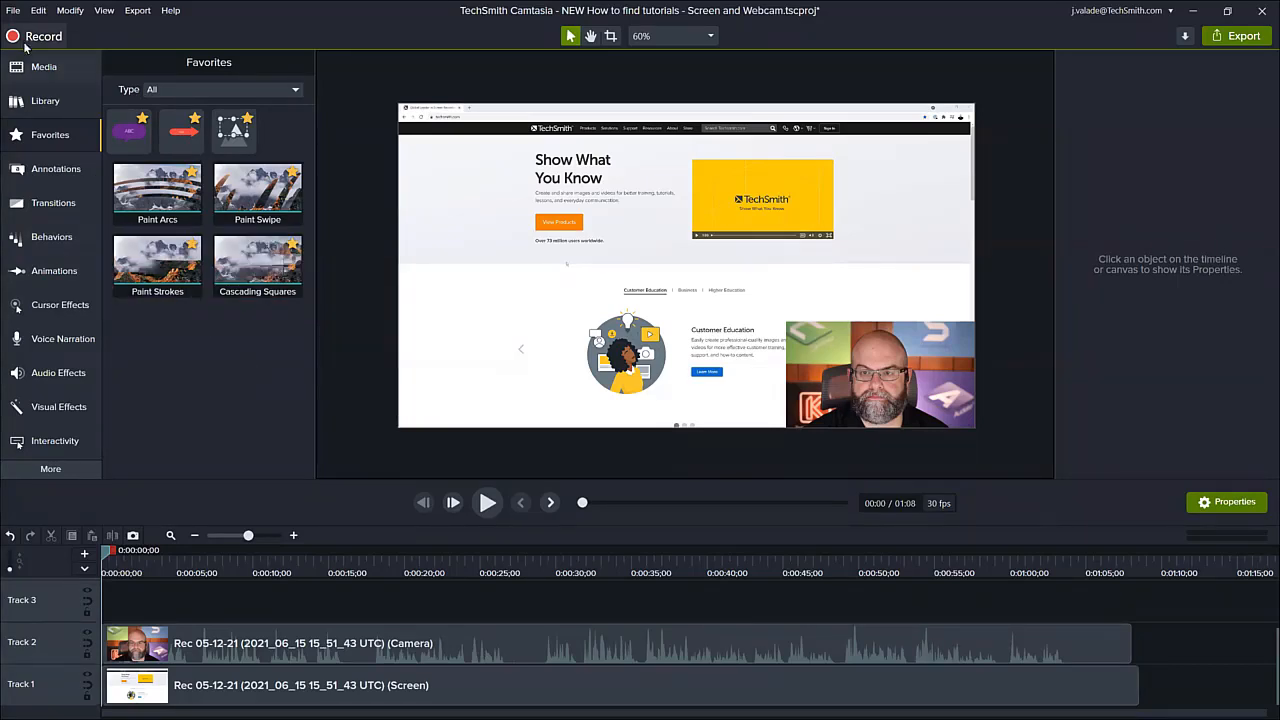
# Check which libraries the facebook-Profile image in the Media Bin can be added to.
pyautogui.click(45, 67)
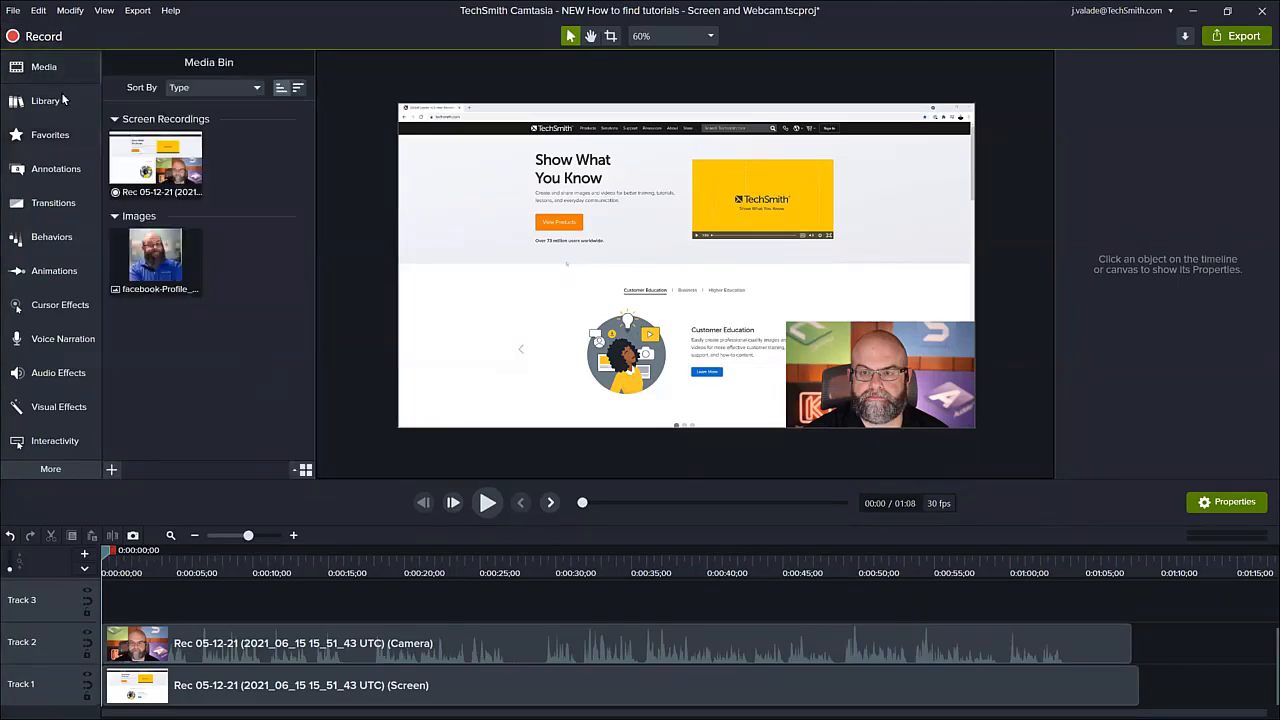
pyautogui.rightClick(174, 265)
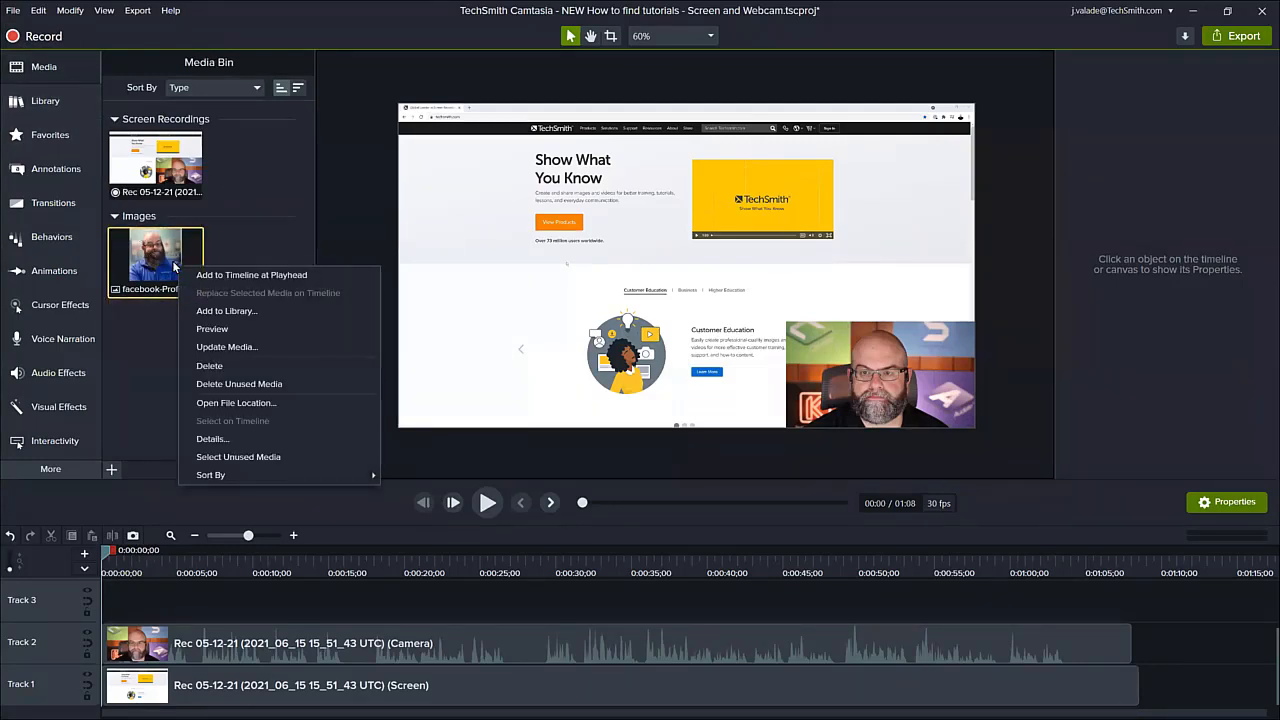
pyautogui.click(165, 332)
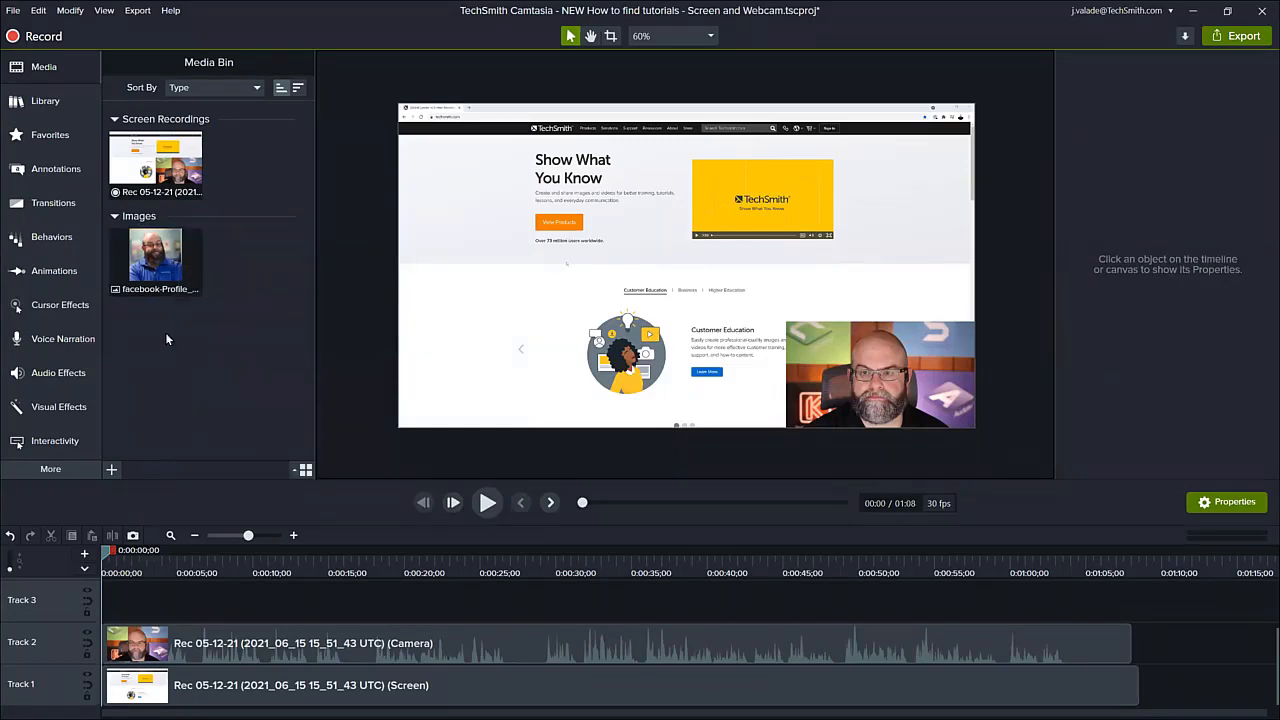
pyautogui.rightClick(153, 276)
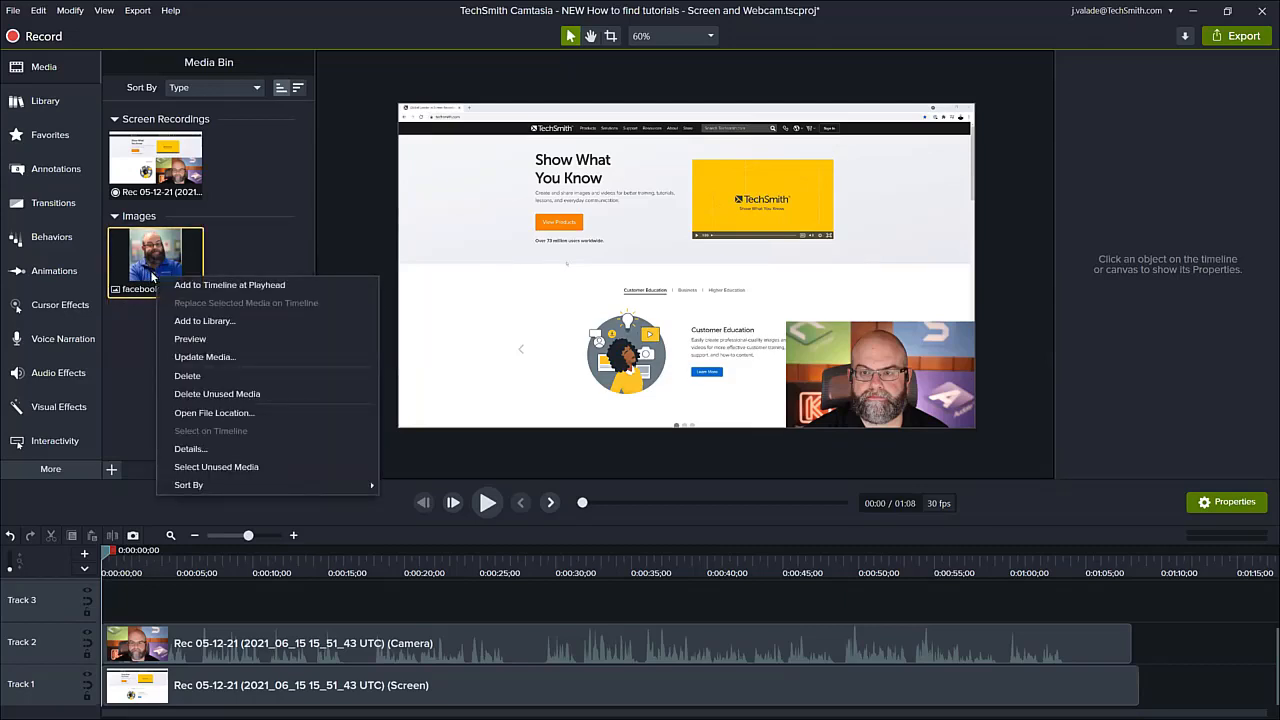
pyautogui.click(190, 321)
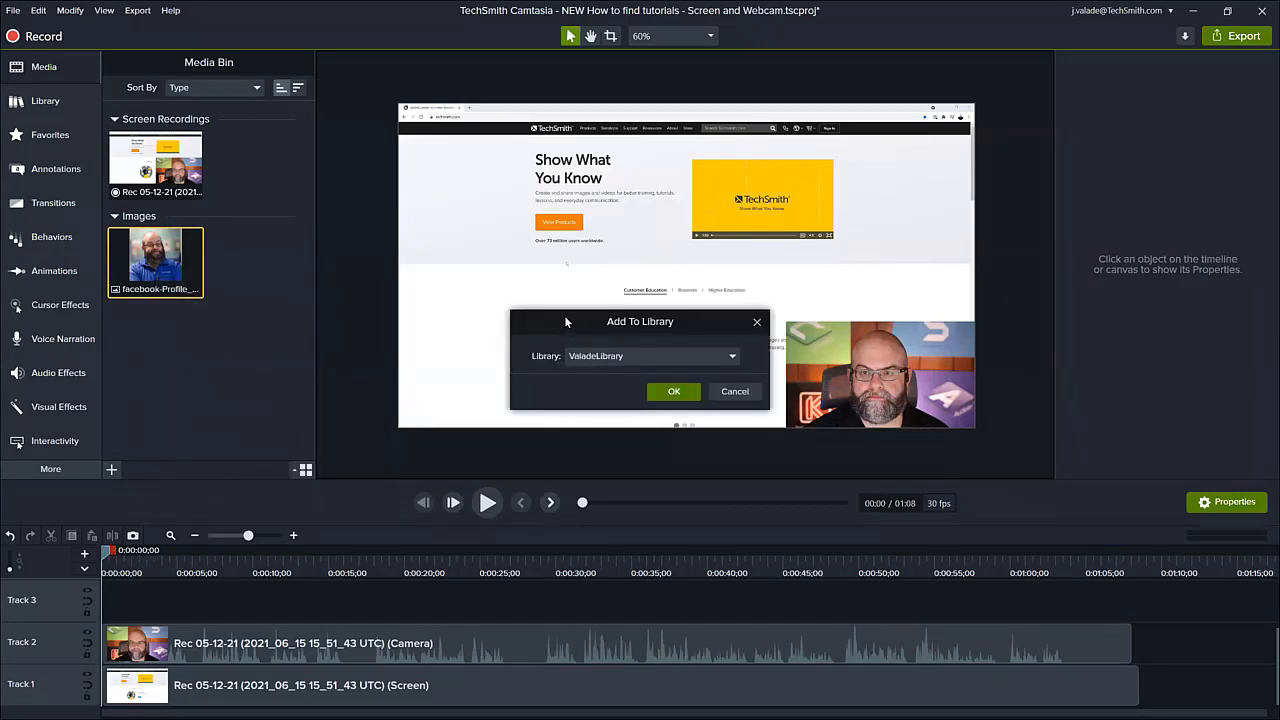
pyautogui.moveTo(565, 320); pyautogui.dragTo(514, 288)
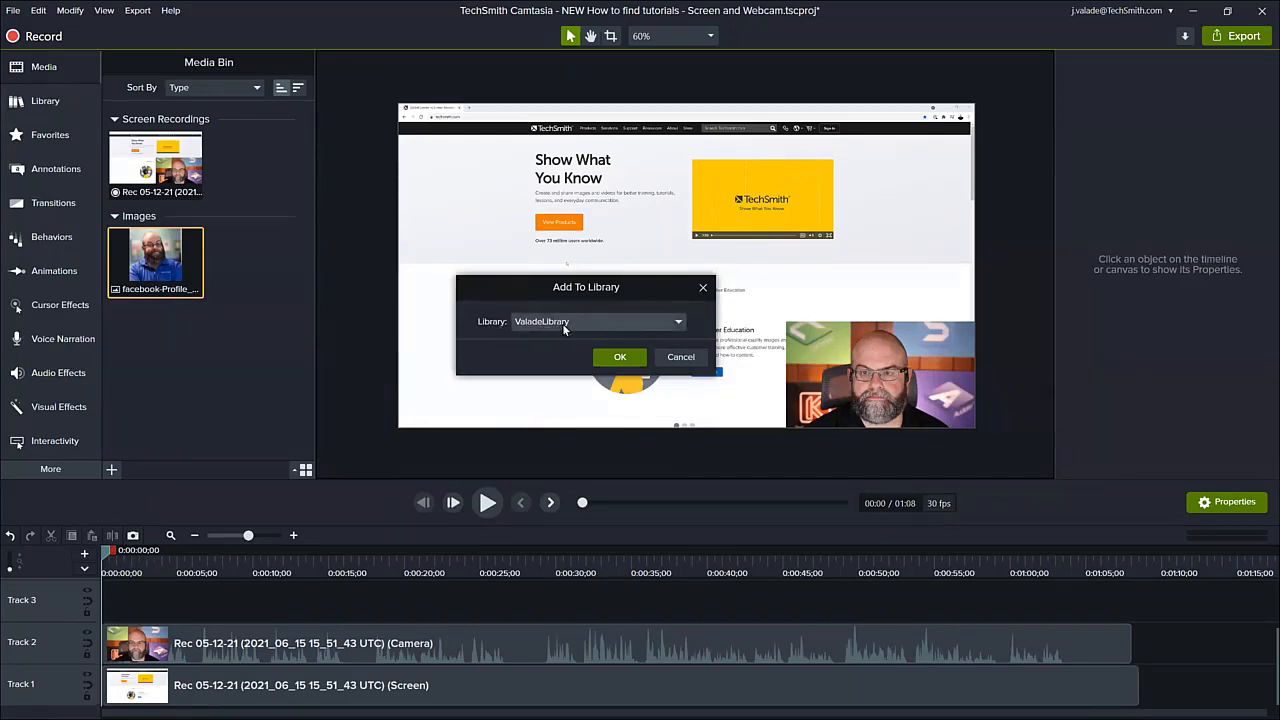
pyautogui.click(677, 323)
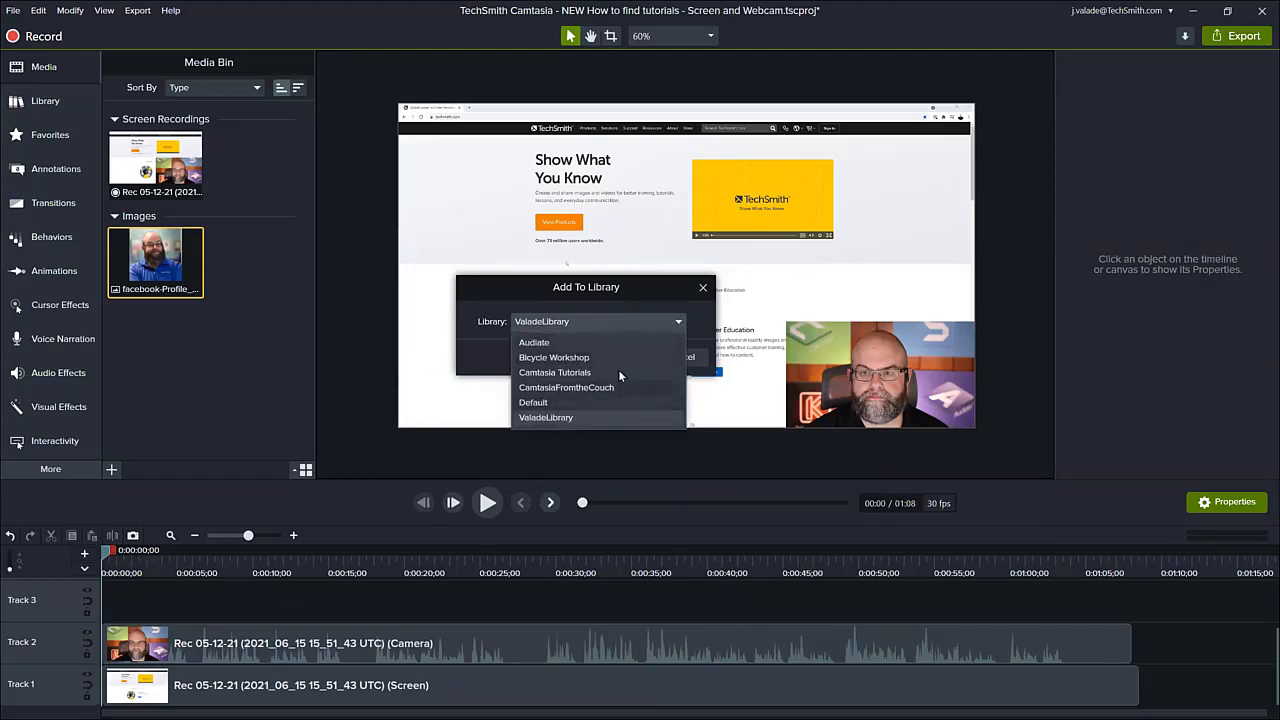
pyautogui.click(613, 286)
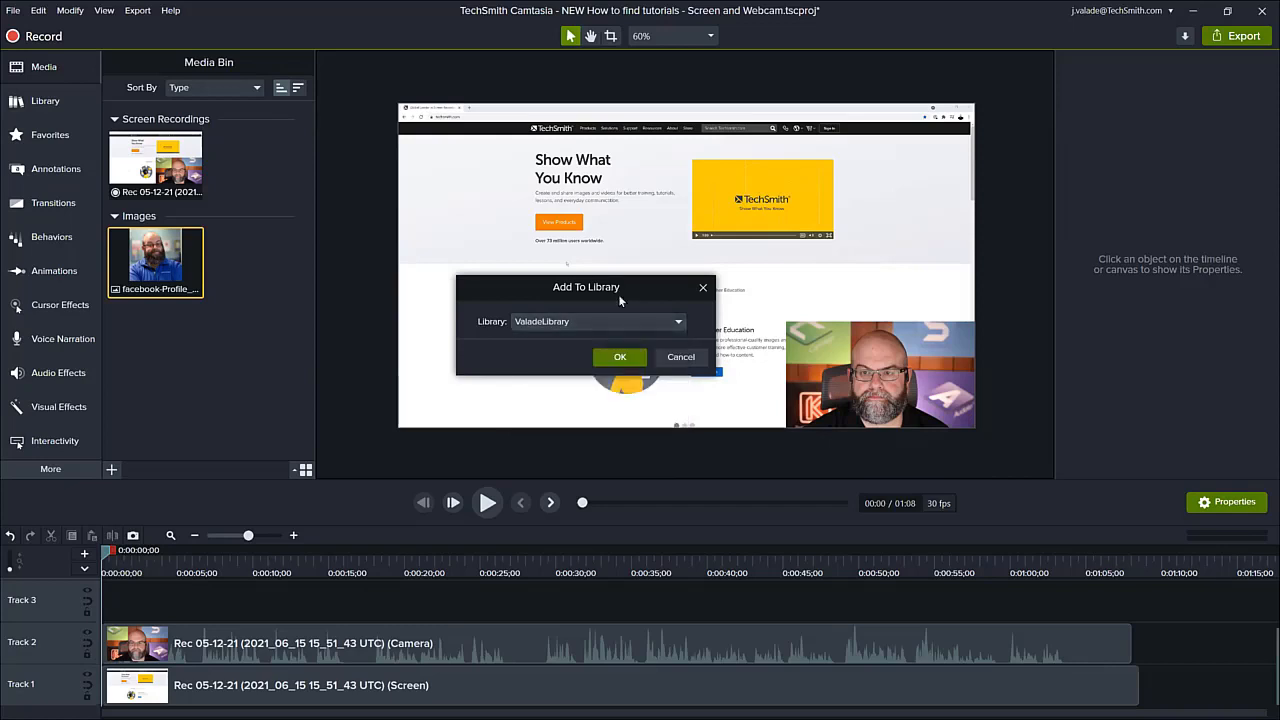
pyautogui.click(662, 360)
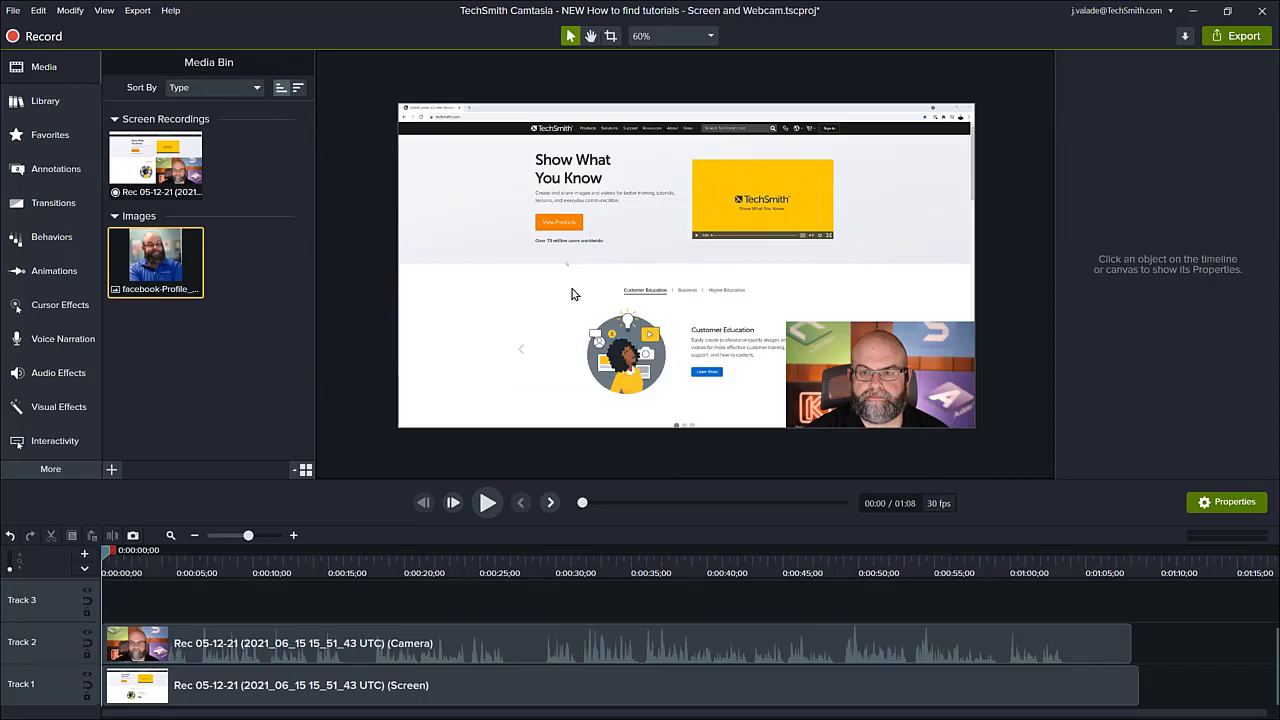
# Open the asset library and examine the library list with its Manage Library options.
pyautogui.click(60, 102)
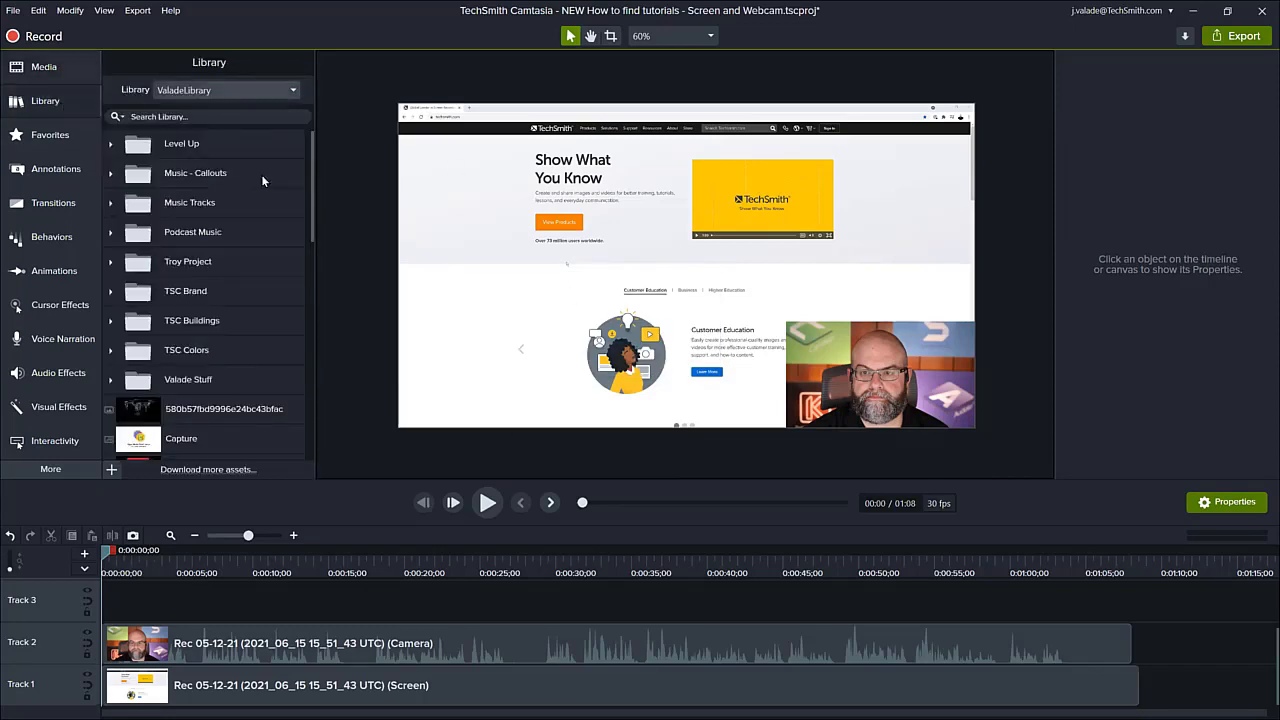
pyautogui.click(256, 88)
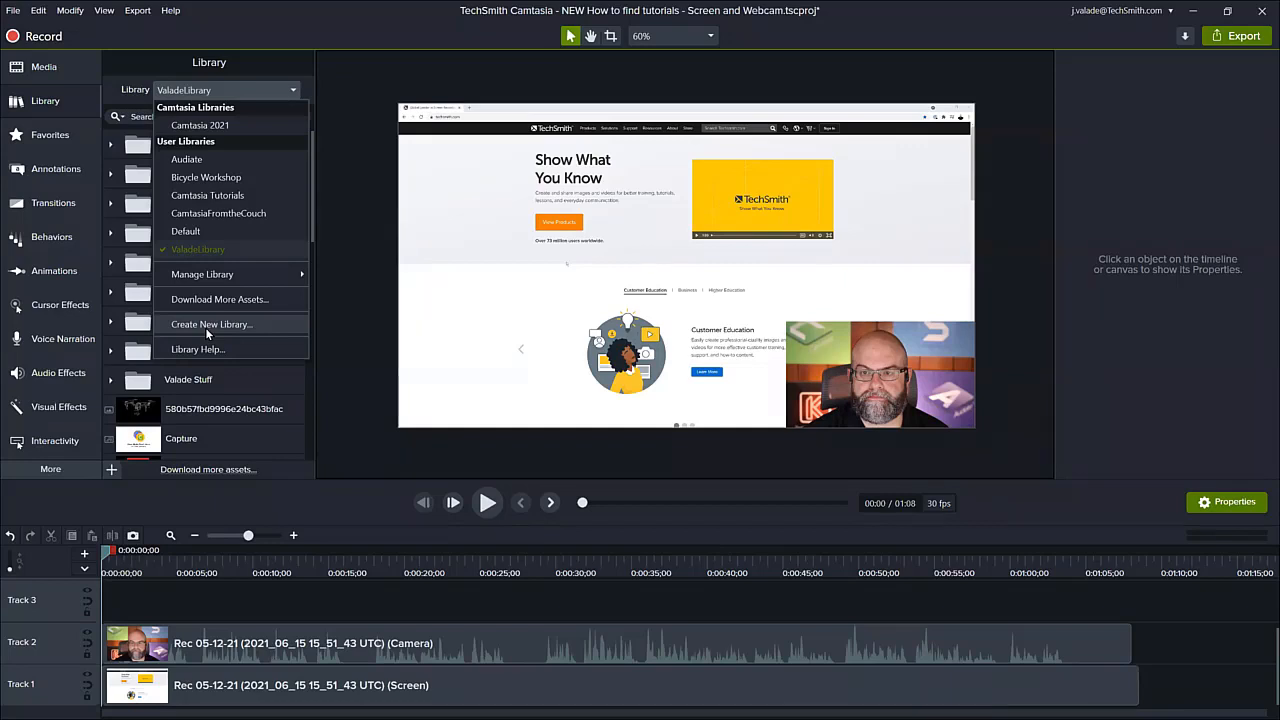
pyautogui.moveTo(271, 270)
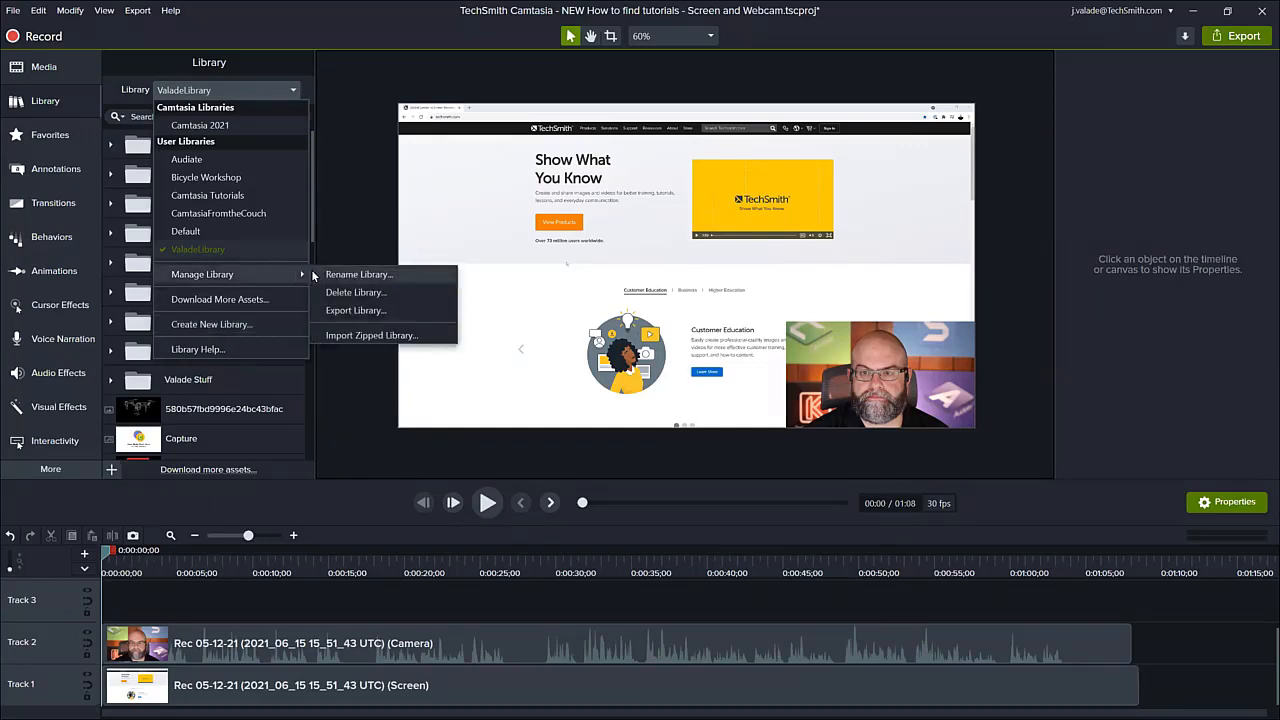
pyautogui.click(155, 57)
# Switch to the Camtasia Tutorials library and preview the Camtasia 2021 Intro (Short) asset.
pyautogui.click(201, 92)
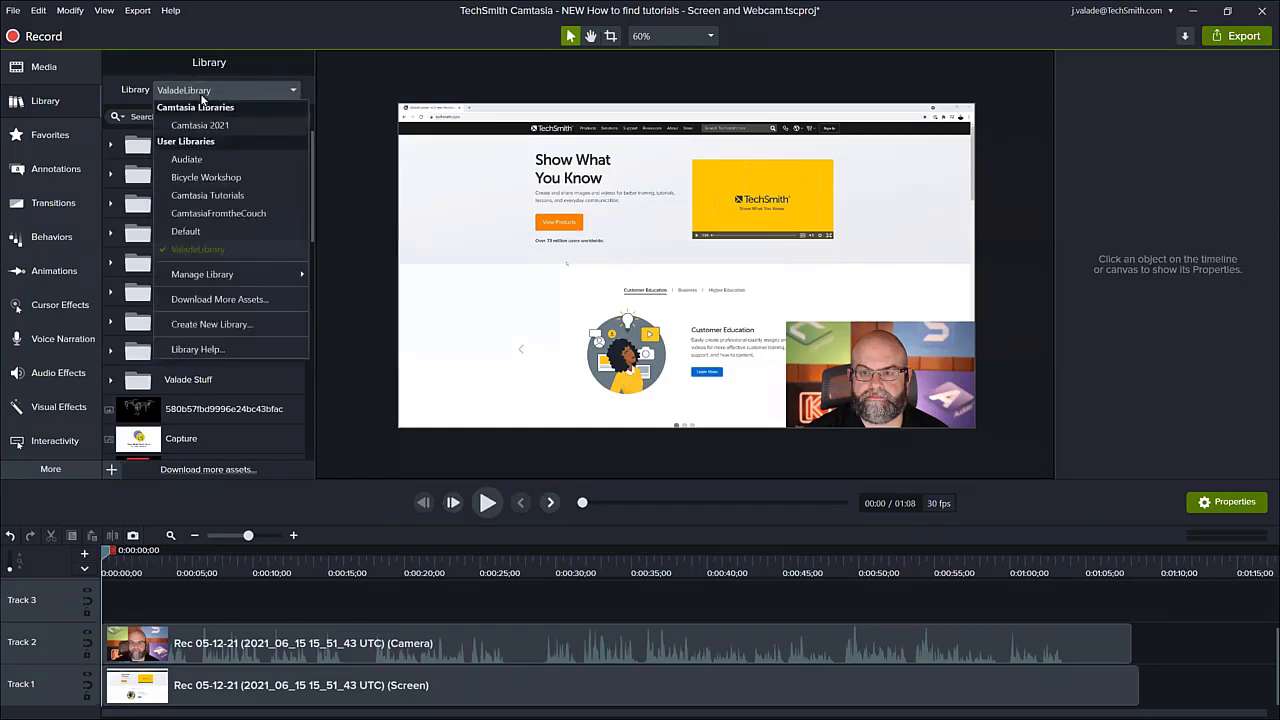
pyautogui.click(221, 195)
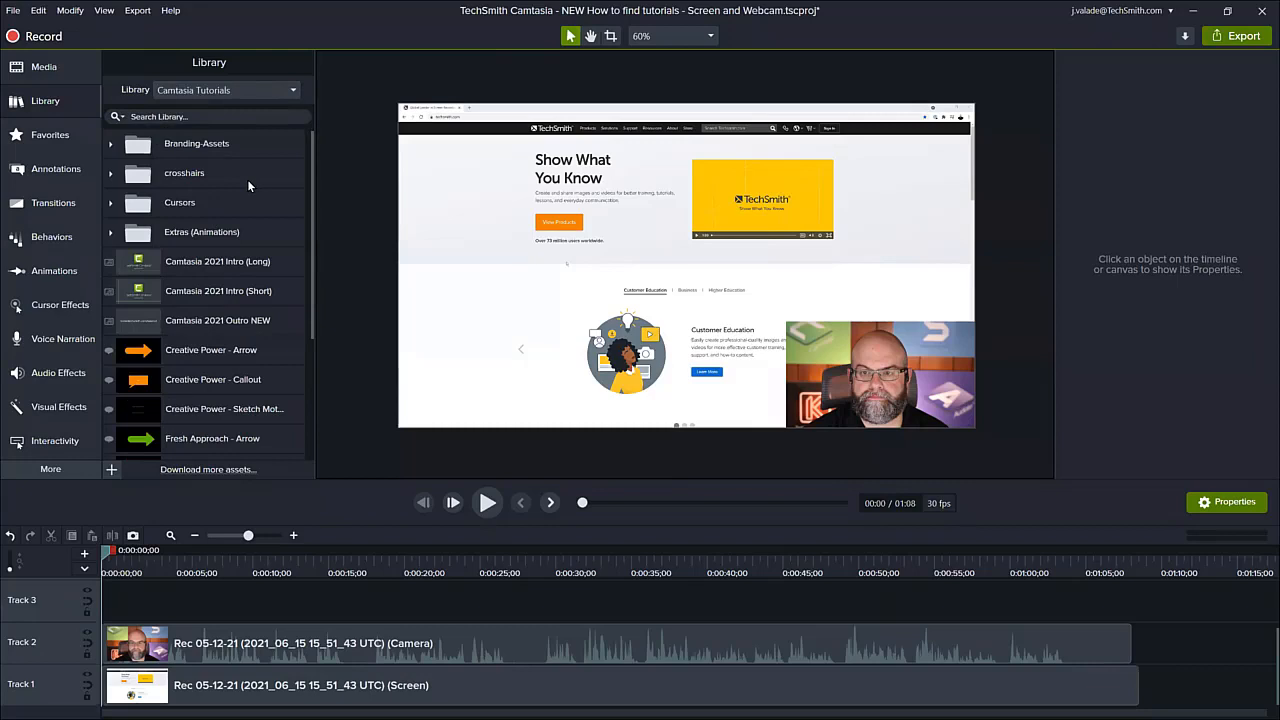
pyautogui.scroll(-1, 228, 230)
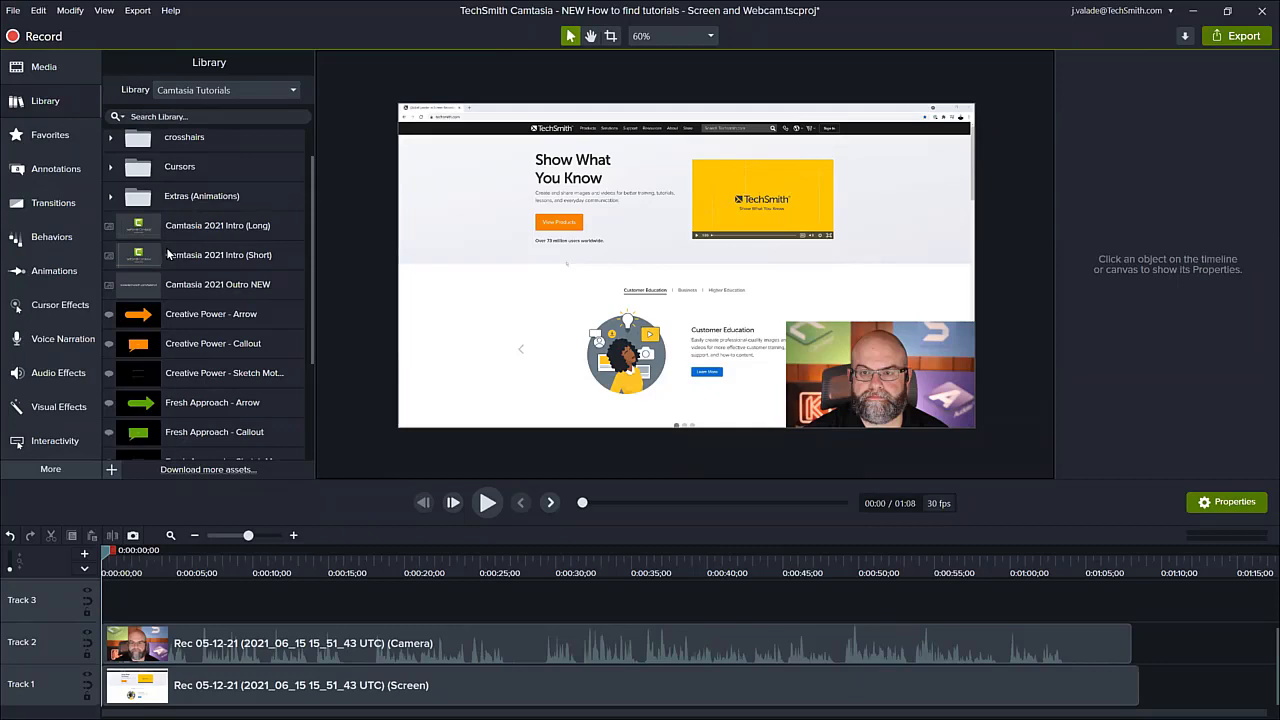
pyautogui.doubleClick(168, 253)
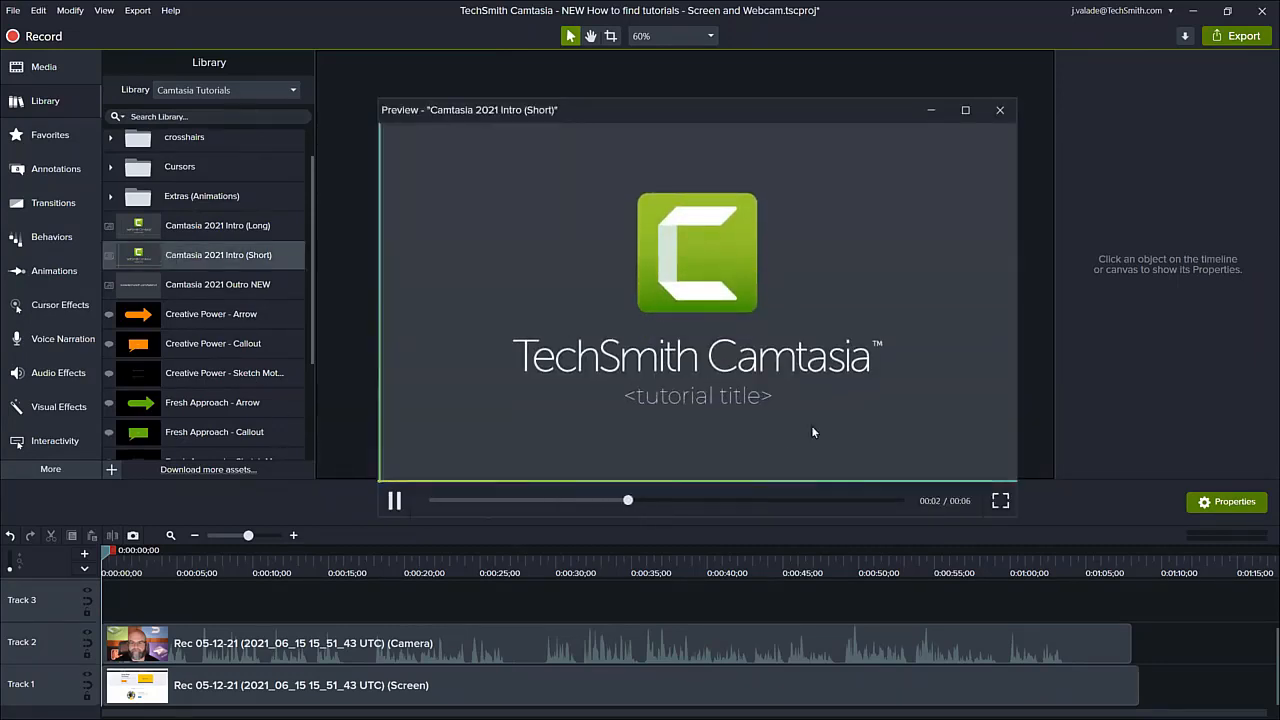
pyautogui.click(1000, 110)
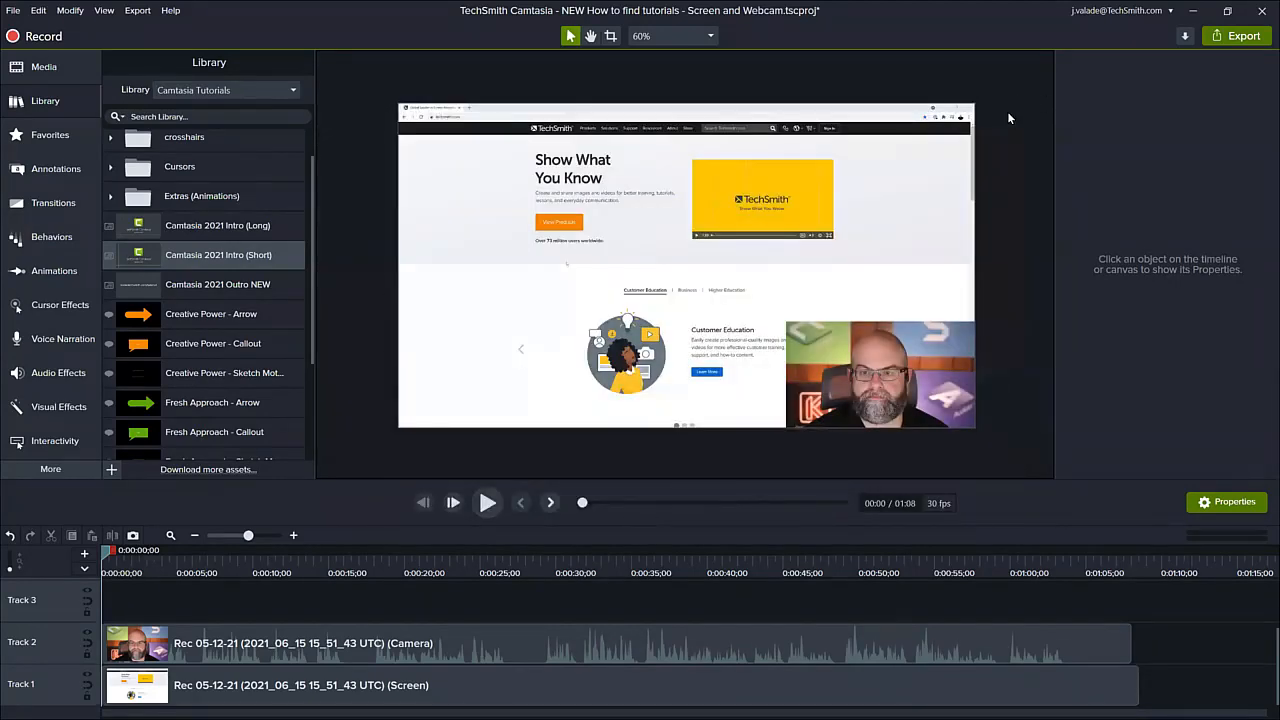
# Look at the add-to-library option for the facebook-Profile image in the Media Bin.
pyautogui.click(62, 64)
pyautogui.rightClick(152, 281)
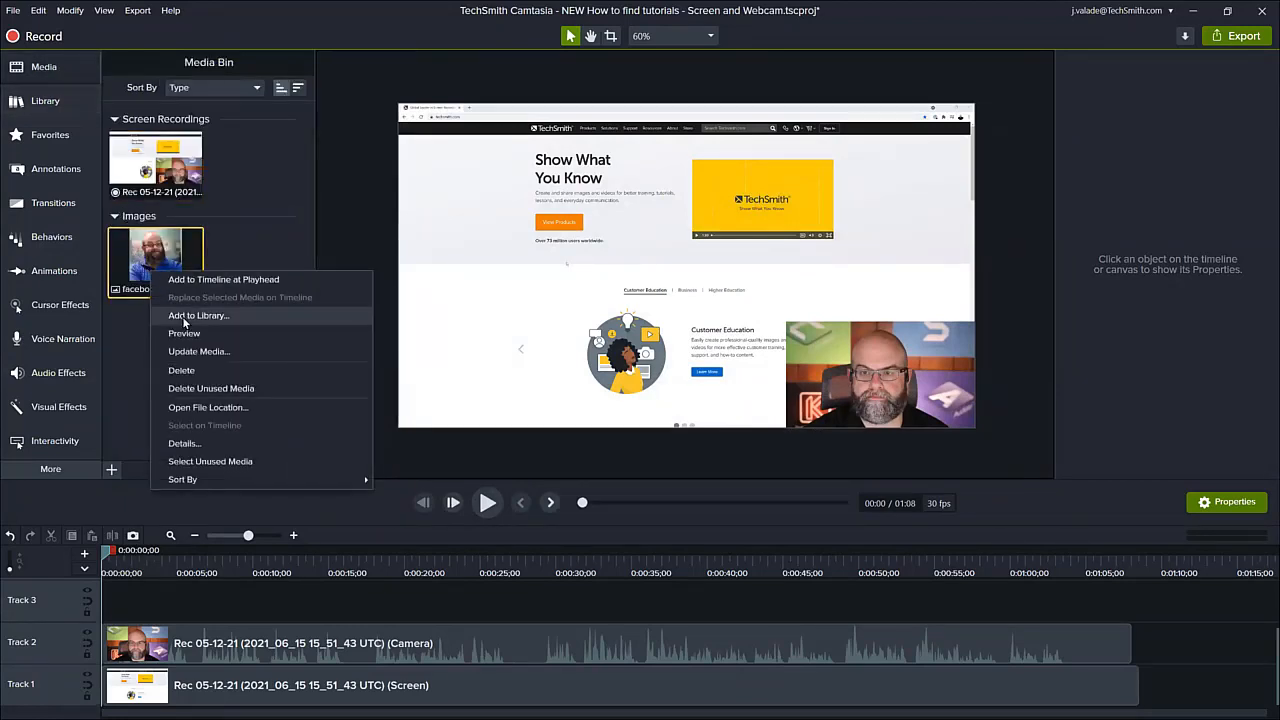
pyautogui.click(256, 598)
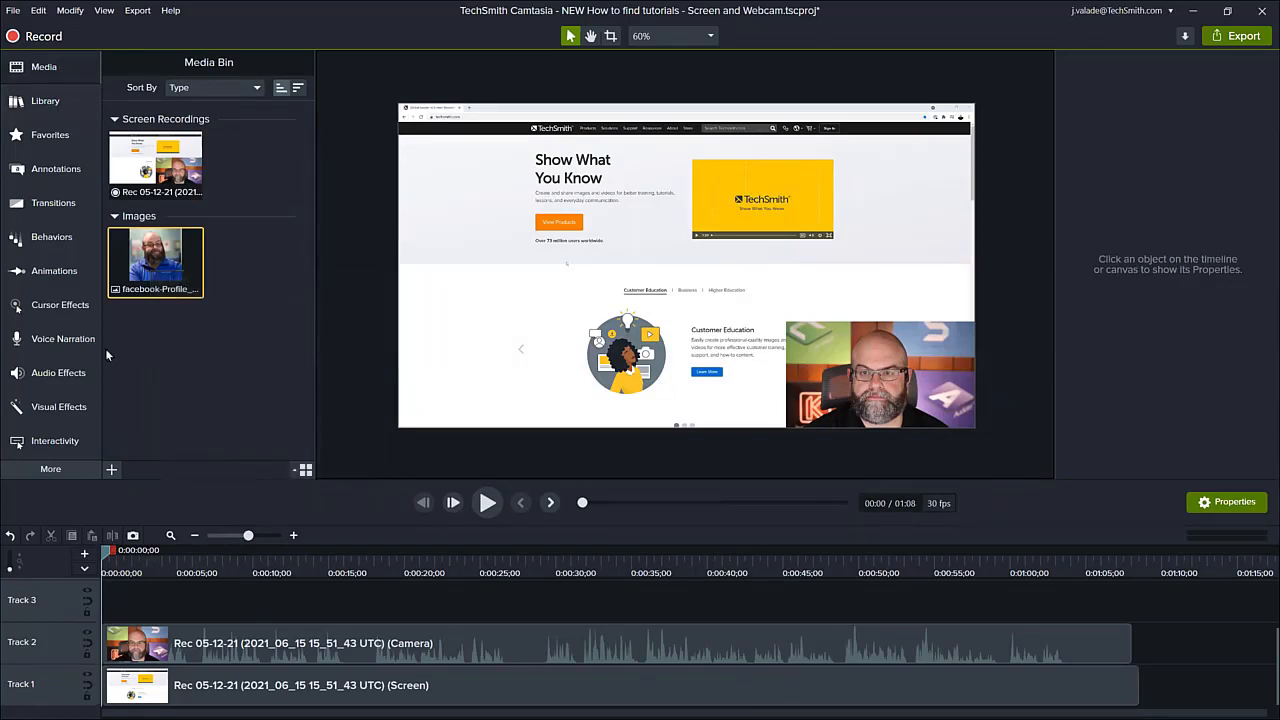
# Add the favorited red arrow callout from the Basic callouts to the canvas.
pyautogui.click(52, 168)
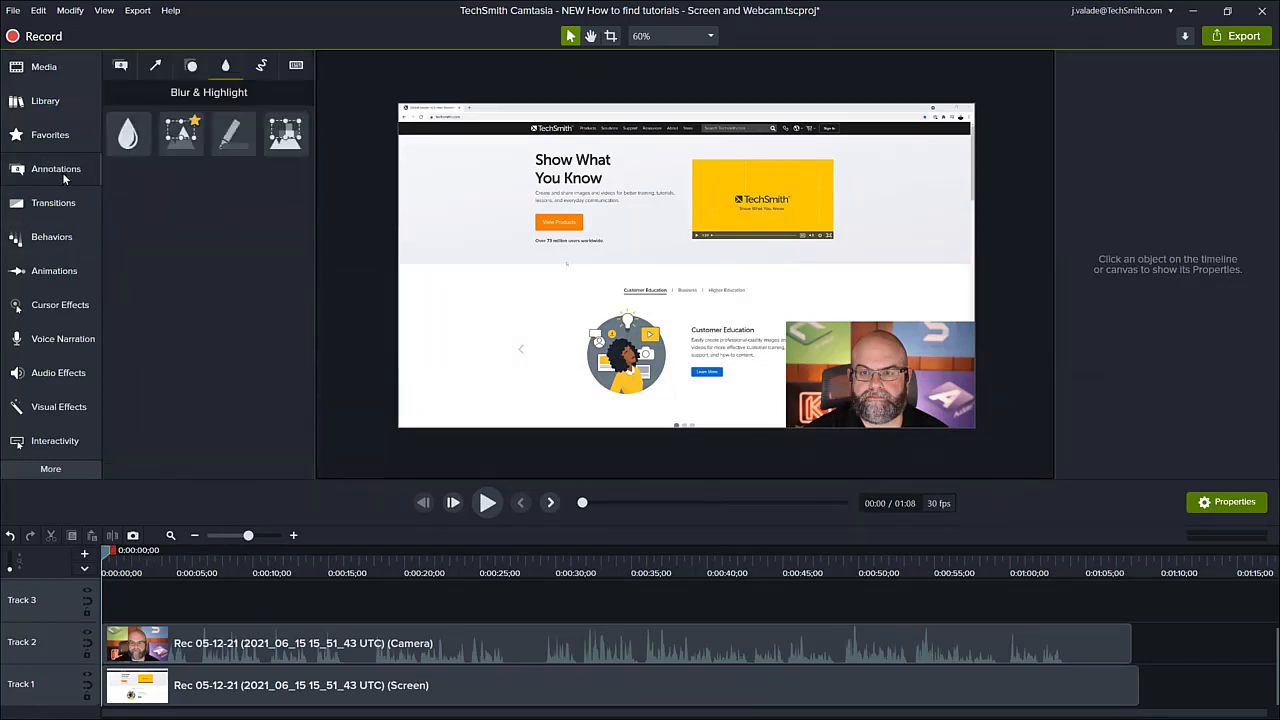
pyautogui.click(120, 66)
pyautogui.moveTo(129, 249); pyautogui.dragTo(748, 230)
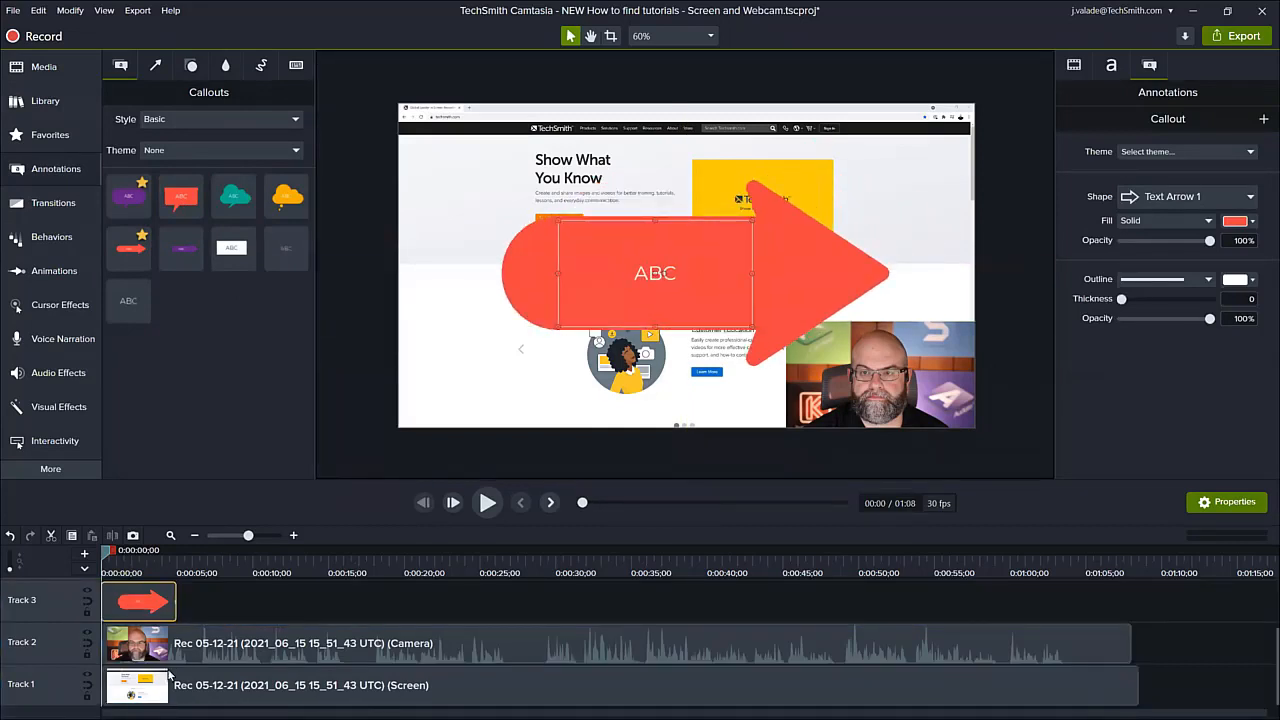
# Look at the add-to-library option of the red arrow callout clip and delete the clip from Track 3.
pyautogui.rightClick(145, 606)
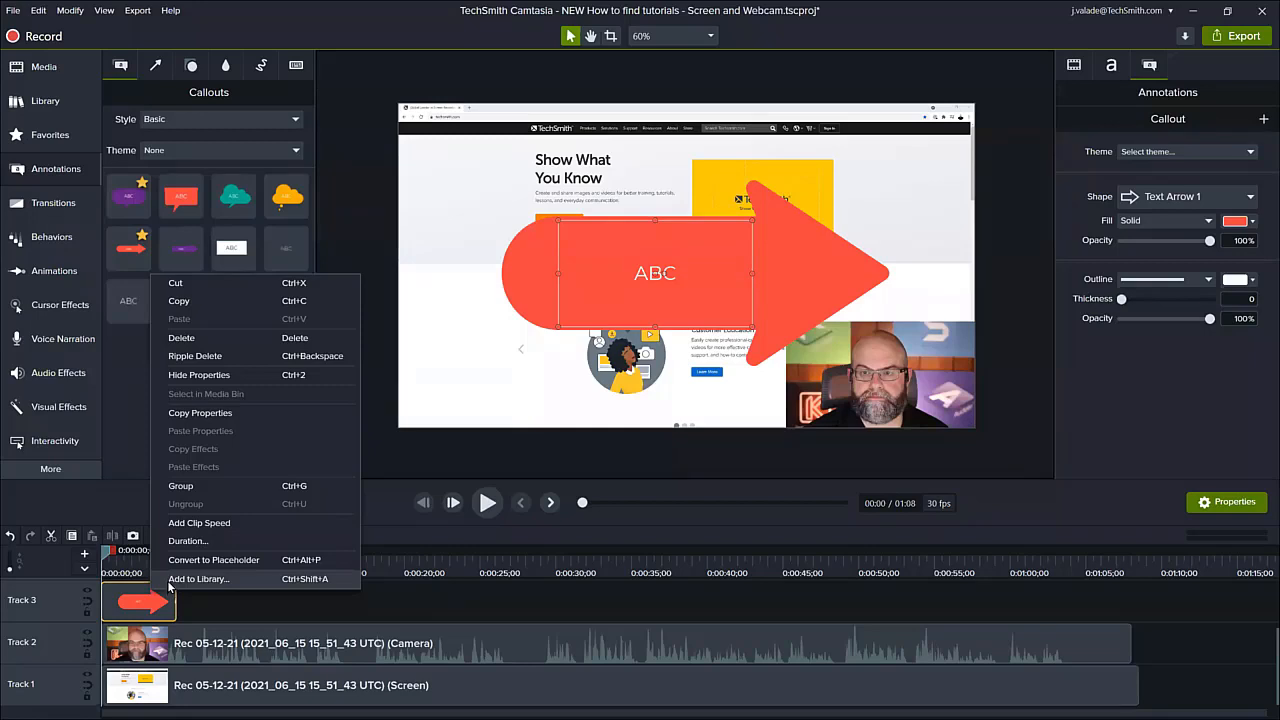
pyautogui.click(184, 616)
pyautogui.click(162, 609)
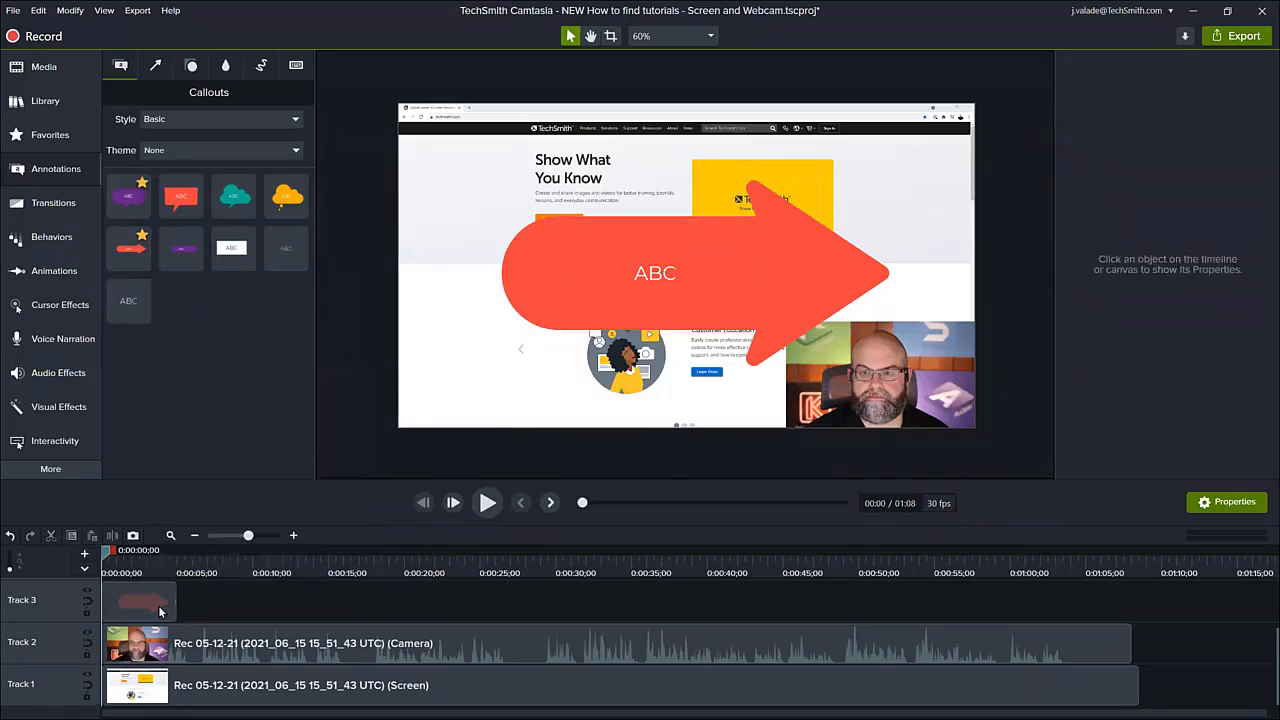
pyautogui.press('Delete')
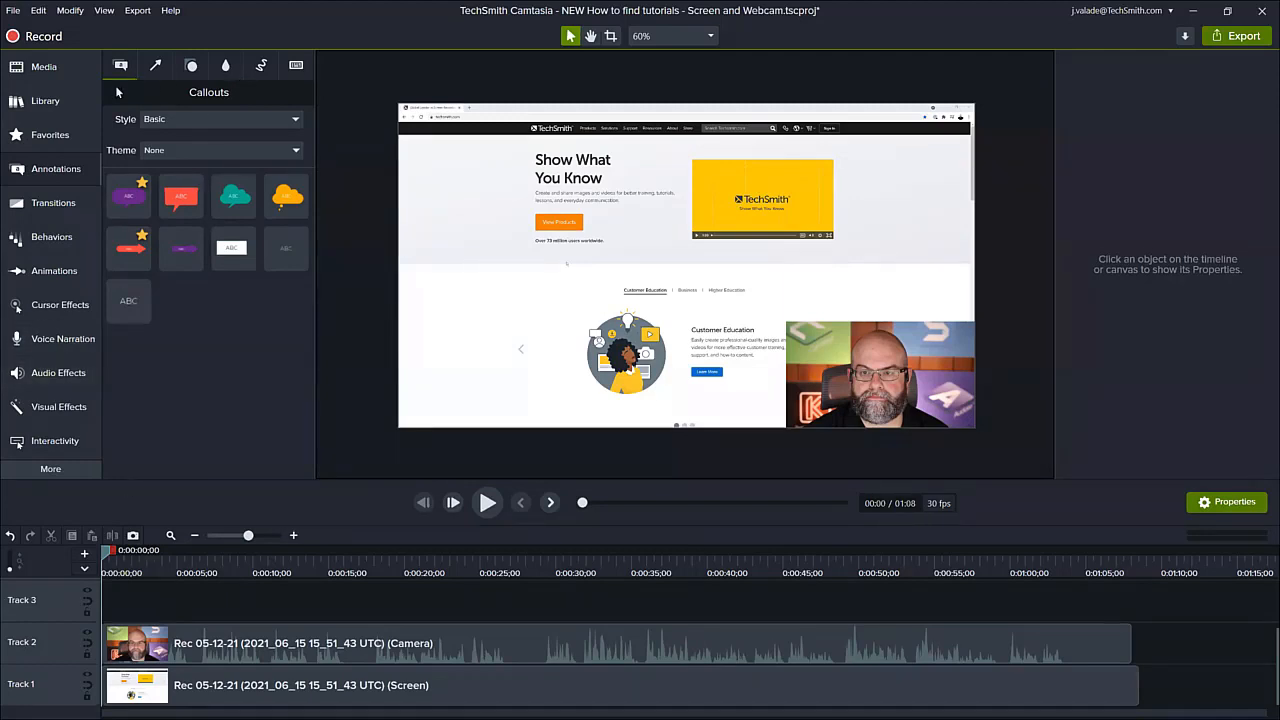
# Look at the export option for the Creative Power - Arrow asset in the Camtasia Tutorials library.
pyautogui.click(80, 95)
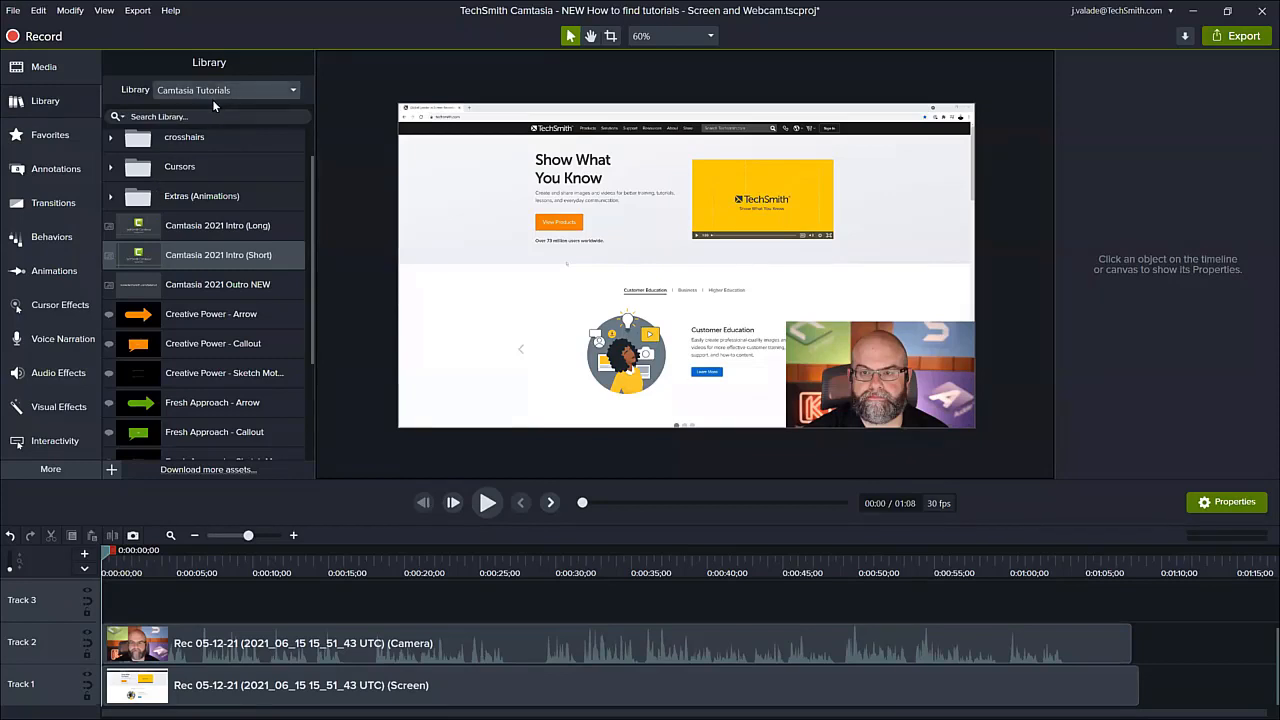
pyautogui.scroll(1, 240, 261)
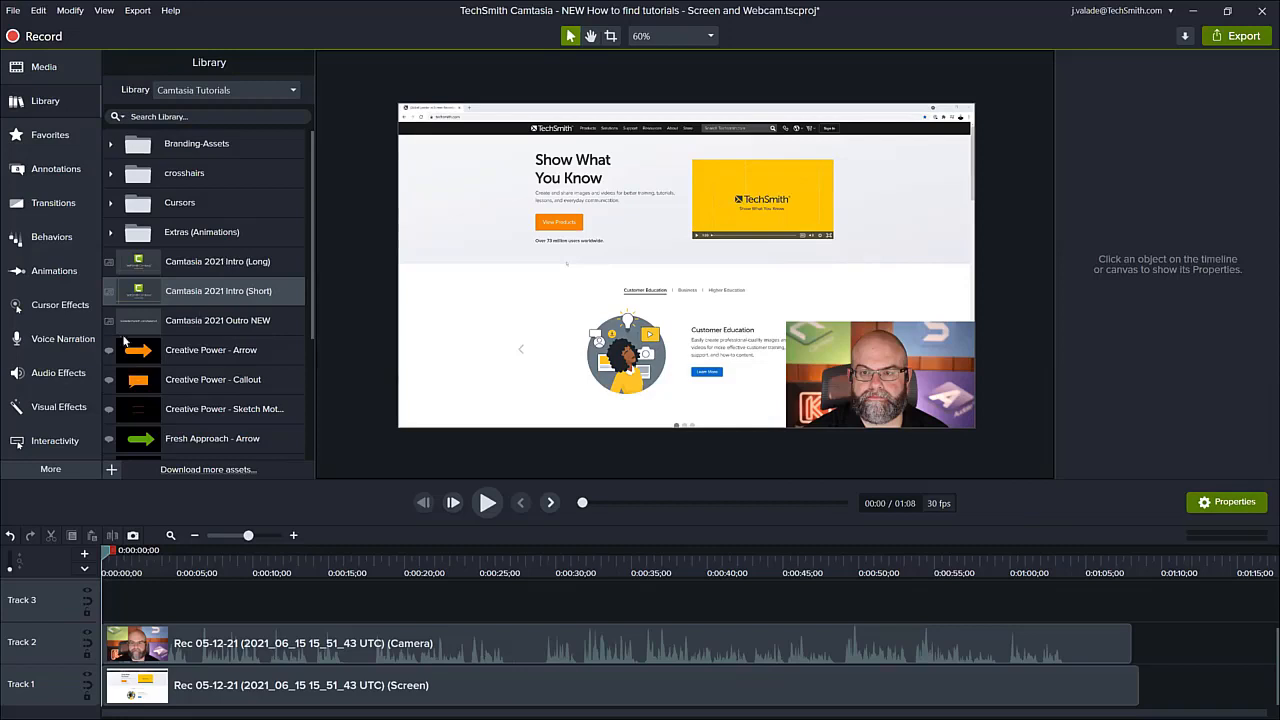
pyautogui.click(207, 349)
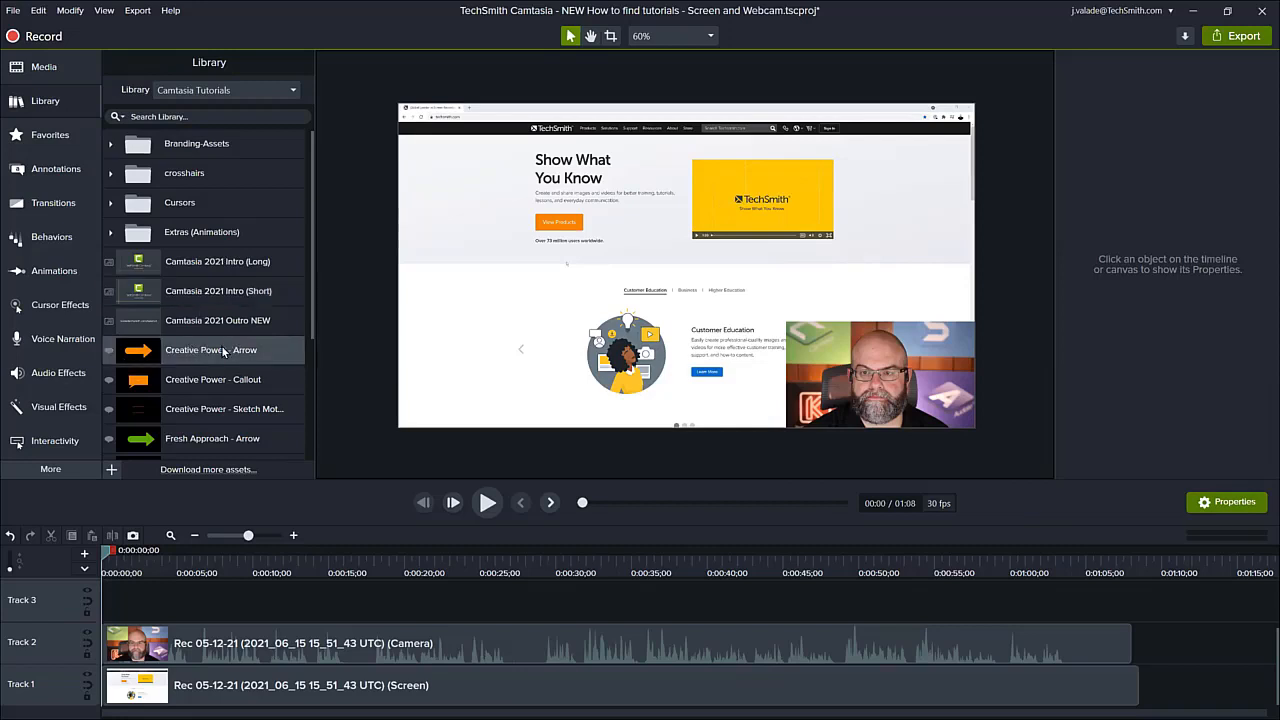
pyautogui.rightClick(222, 350)
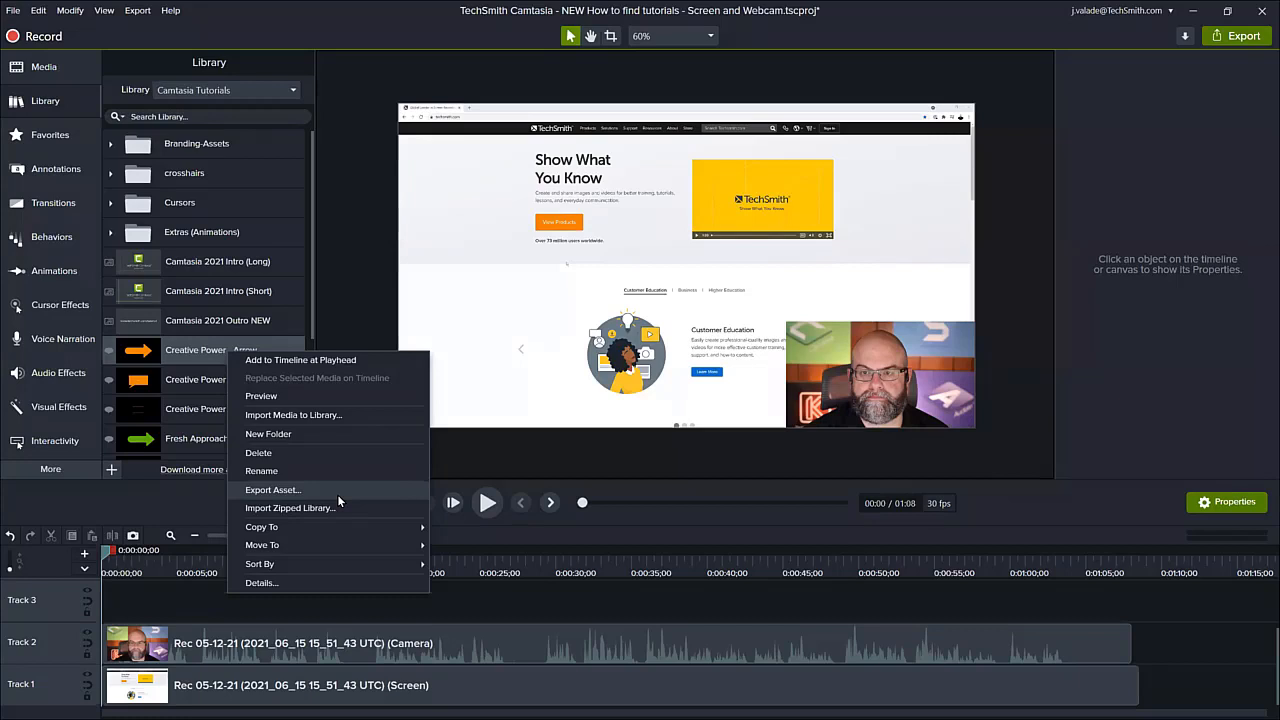
pyautogui.click(168, 64)
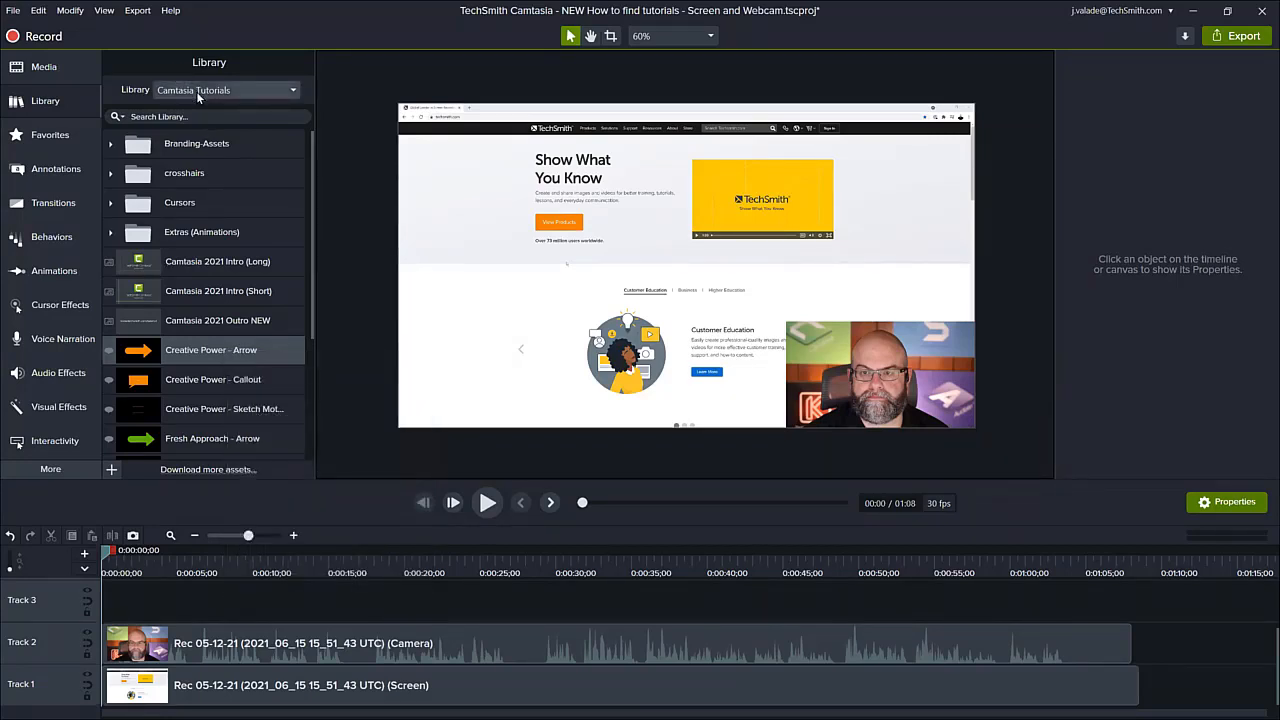
# Examine the library management options for renaming, deleting, exporting and importing zipped libraries, and restore the editor to full screen.
pyautogui.click(198, 92)
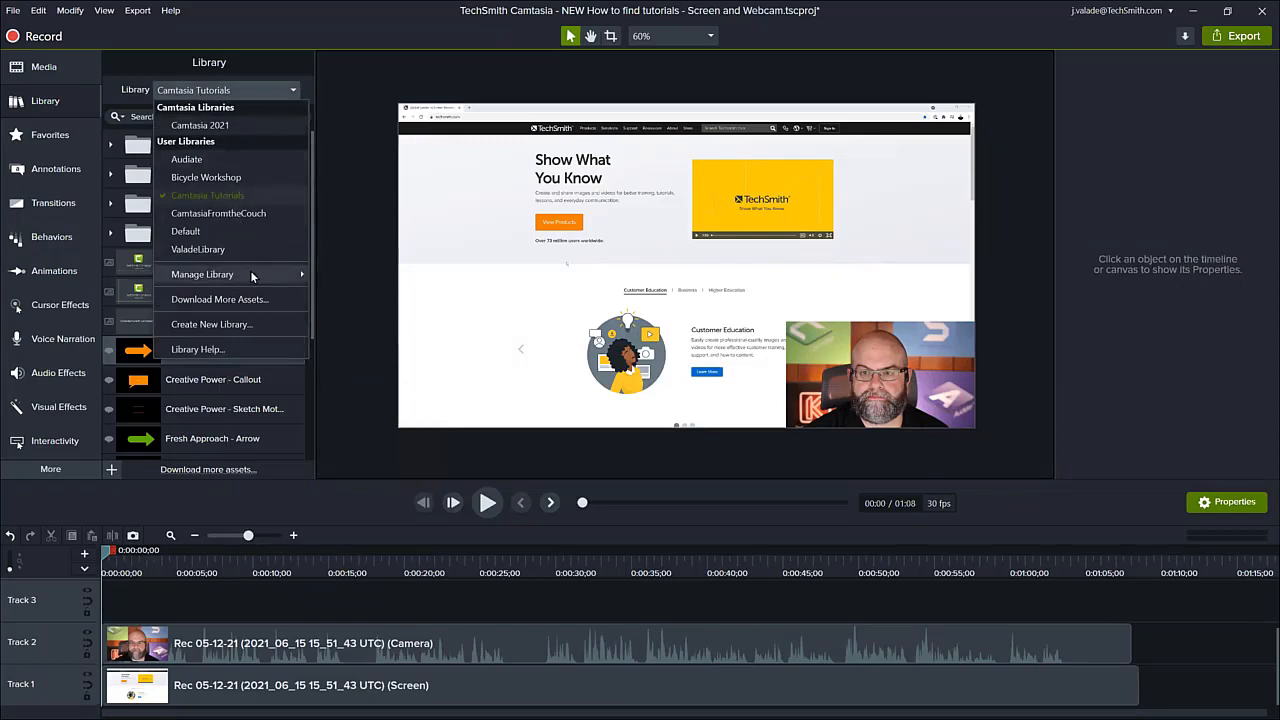
pyautogui.moveTo(251, 272)
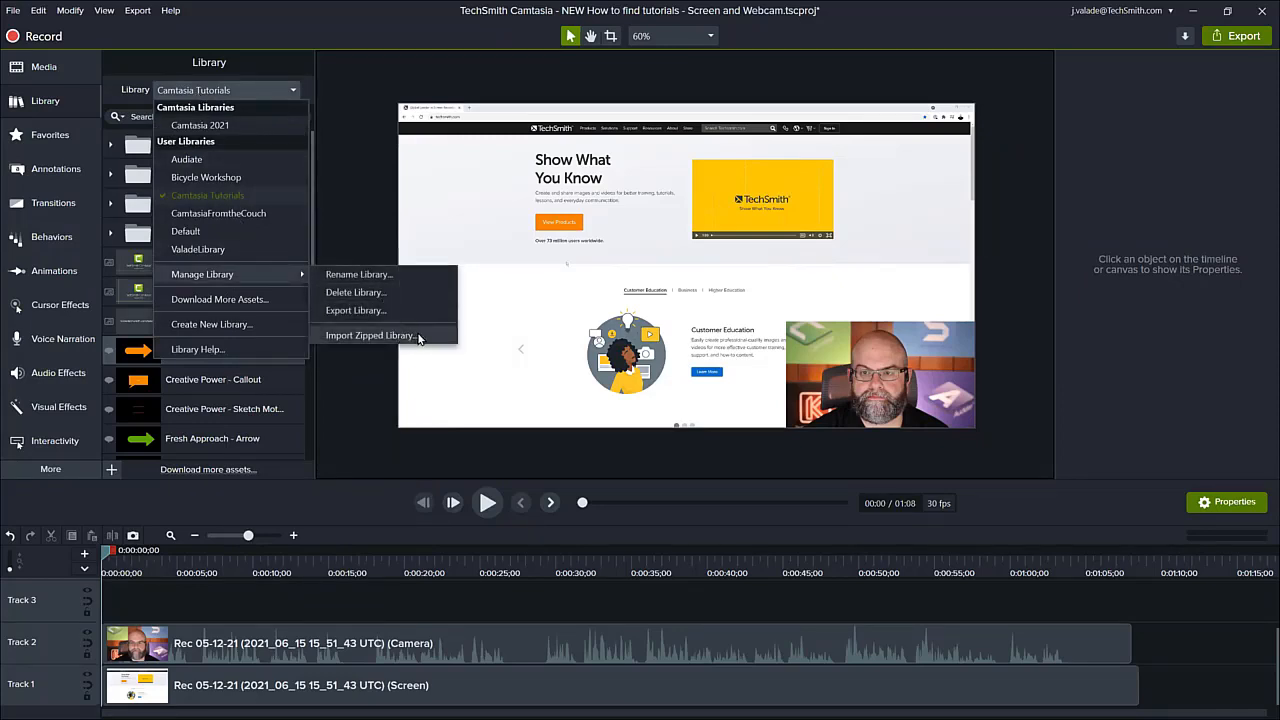
pyautogui.click(275, 479)
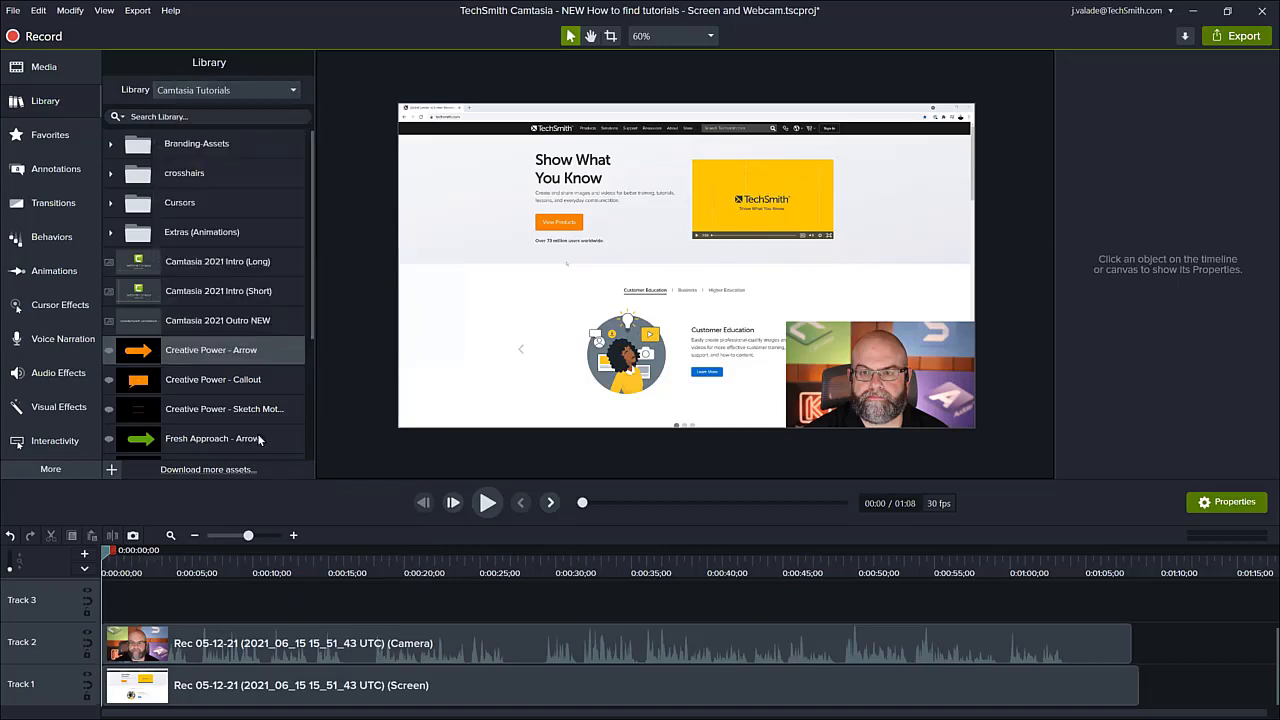
pyautogui.rightClick(219, 348)
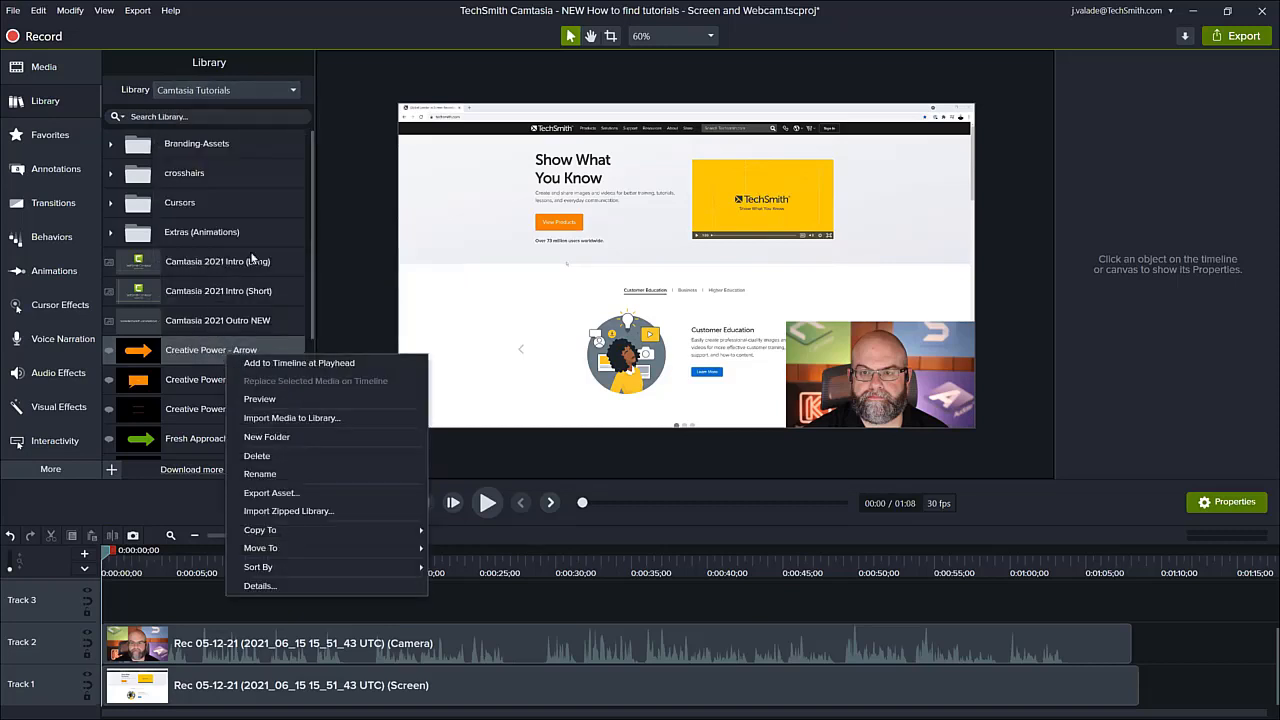
pyautogui.click(237, 90)
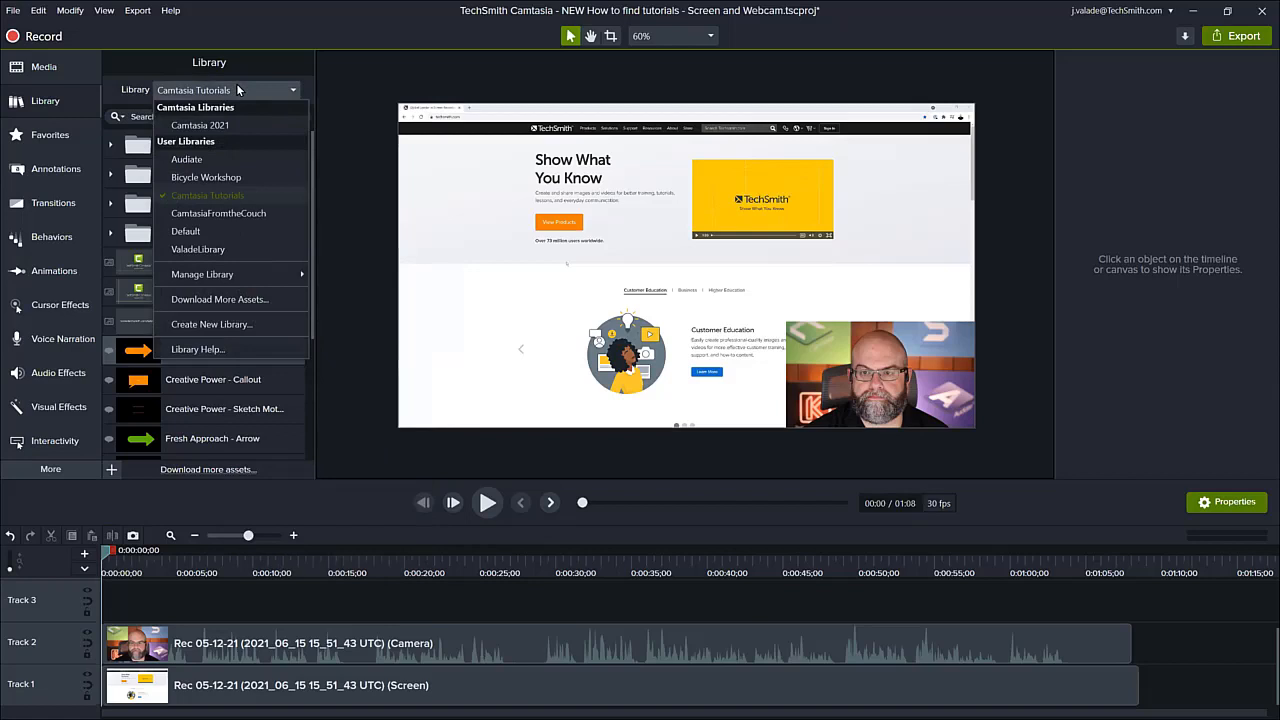
pyautogui.moveTo(252, 278)
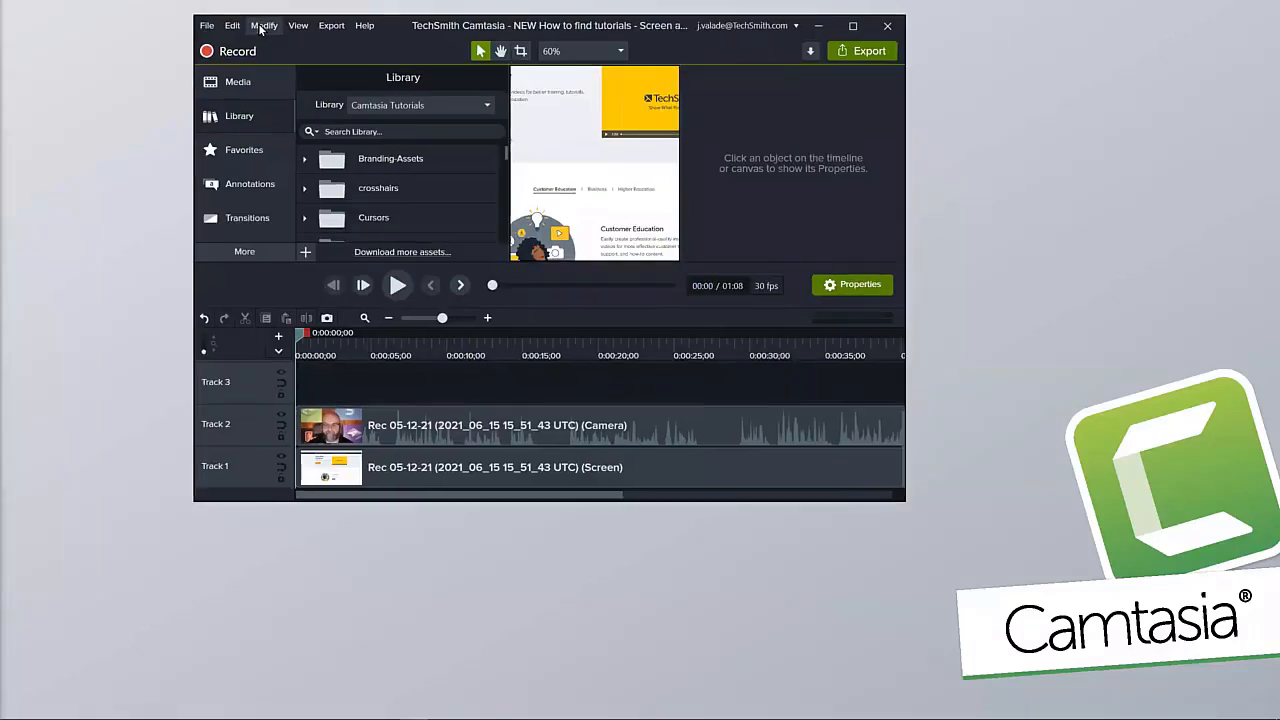
pyautogui.click(853, 26)
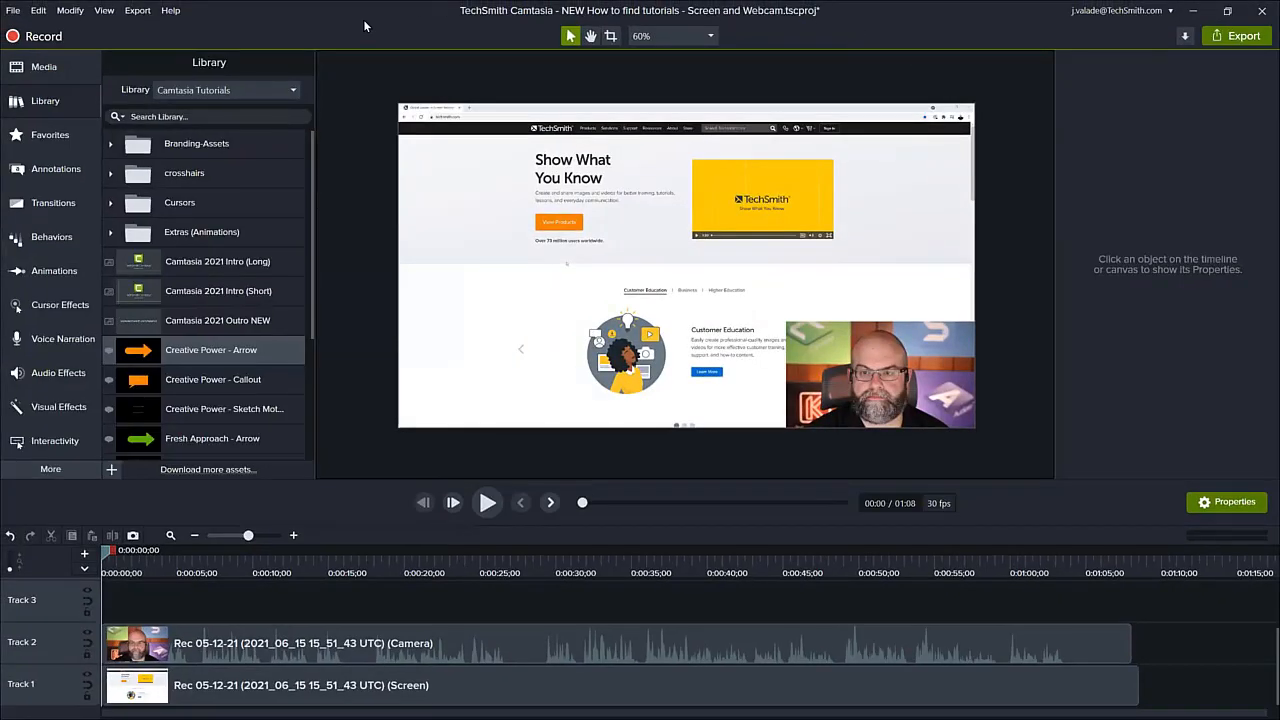
# Select the Camtasia 2021, Audiate and Bicycle Workshop libraries for a package export, and cancel the export.
pyautogui.click(14, 12)
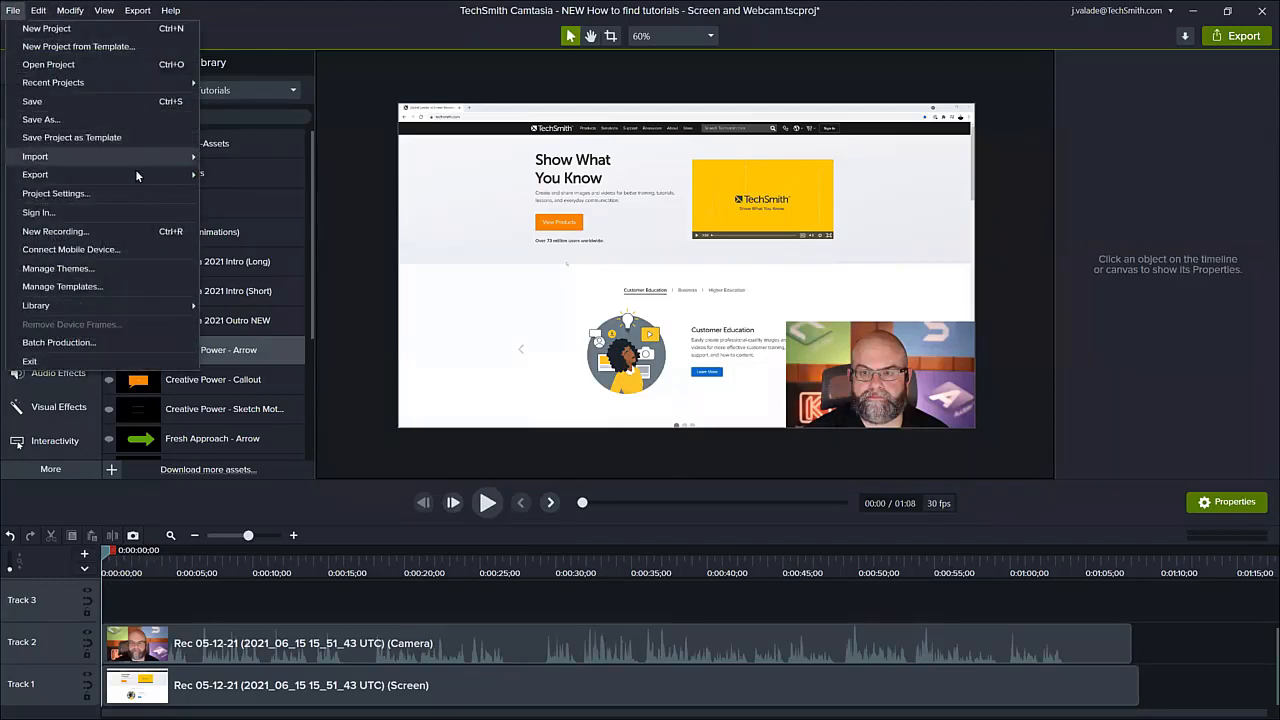
pyautogui.moveTo(140, 178)
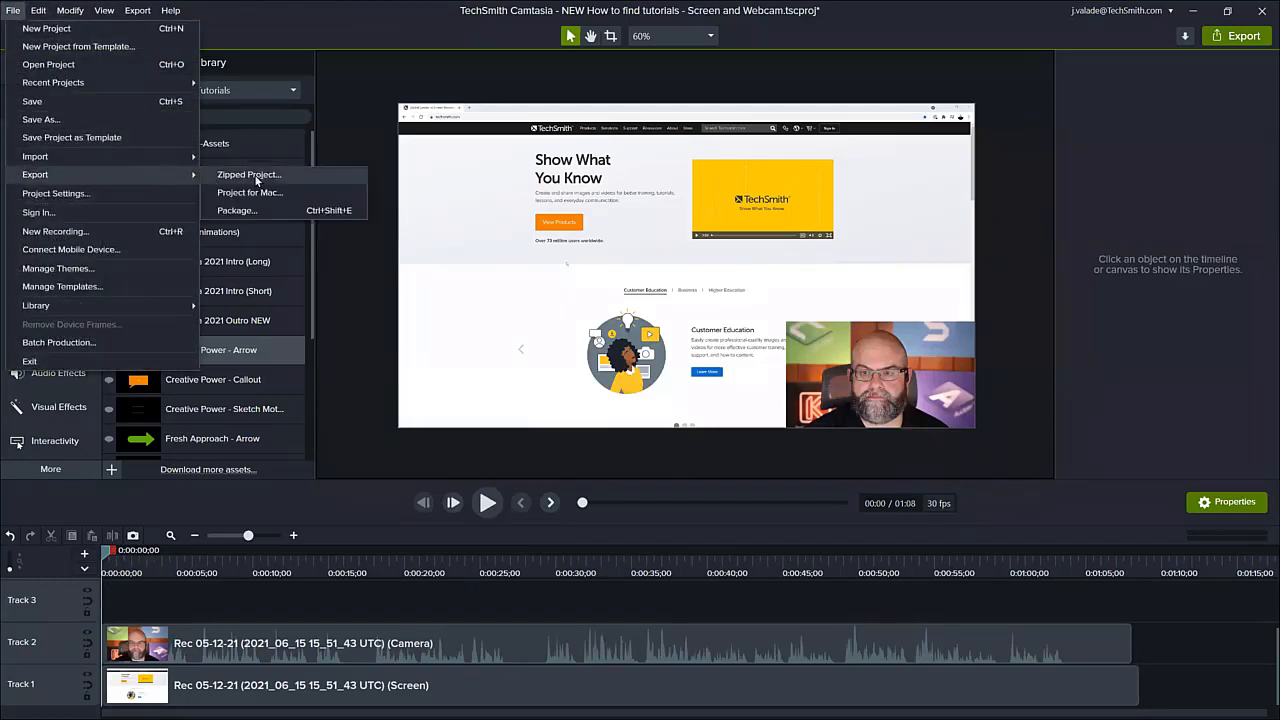
pyautogui.click(287, 212)
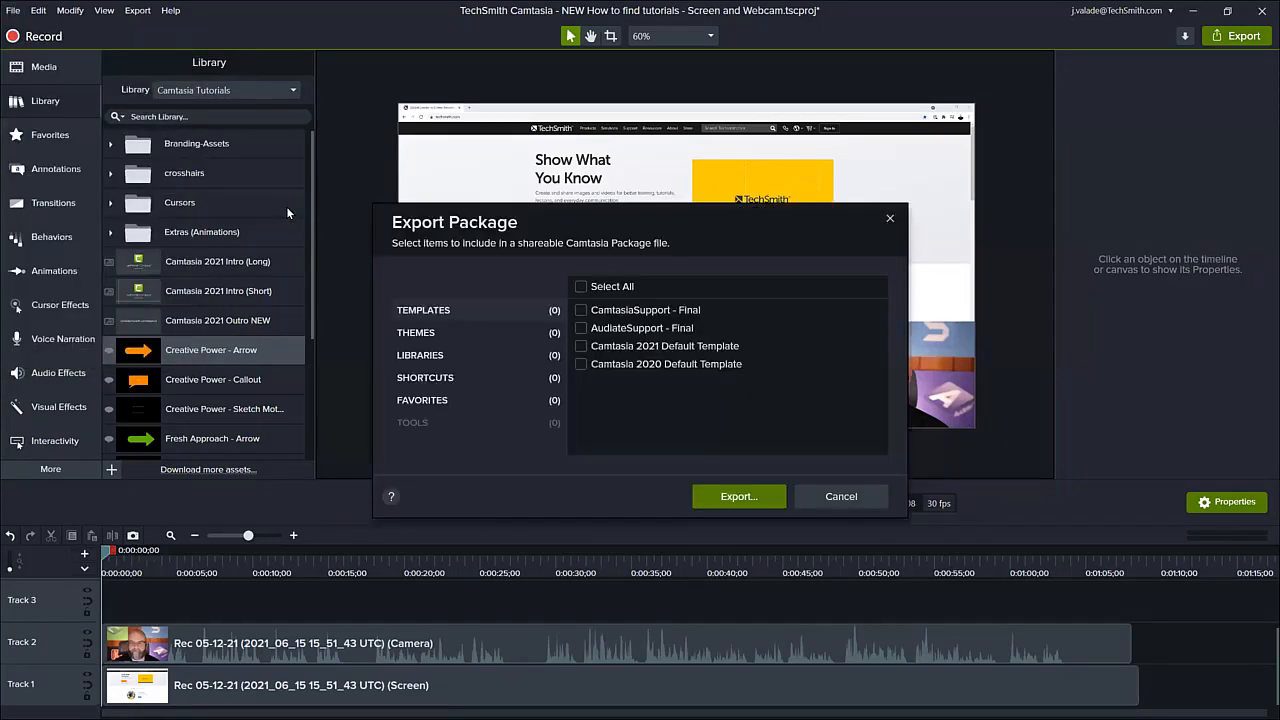
pyautogui.click(448, 356)
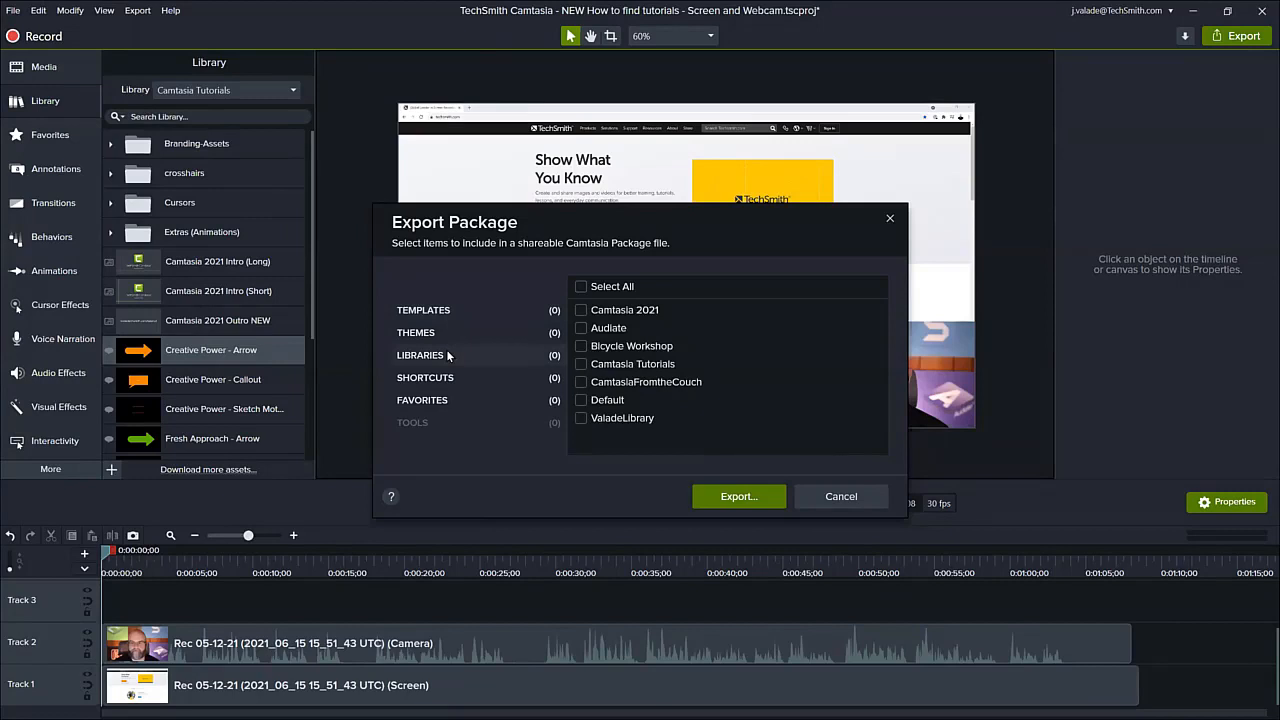
pyautogui.click(581, 310)
pyautogui.click(580, 328)
pyautogui.click(581, 347)
pyautogui.click(841, 496)
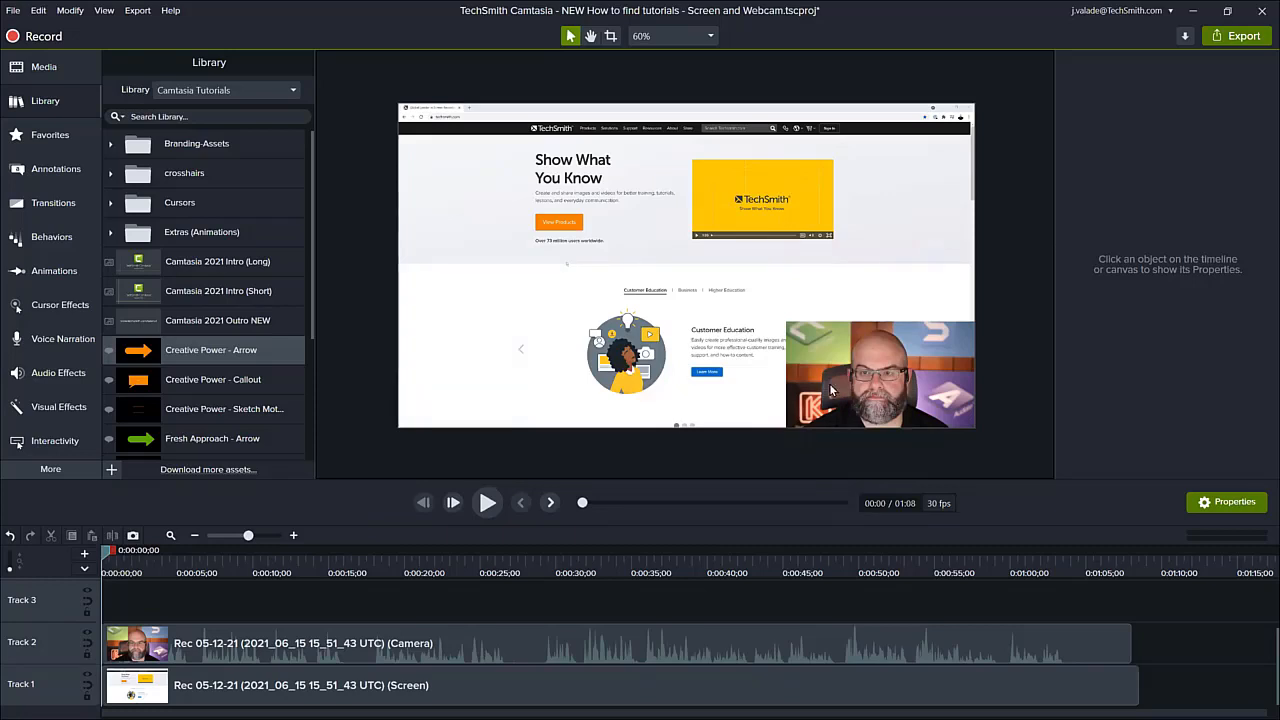
# Open the file import for the Media Bin and reposition the Open dialog so it fits on screen.
pyautogui.click(44, 66)
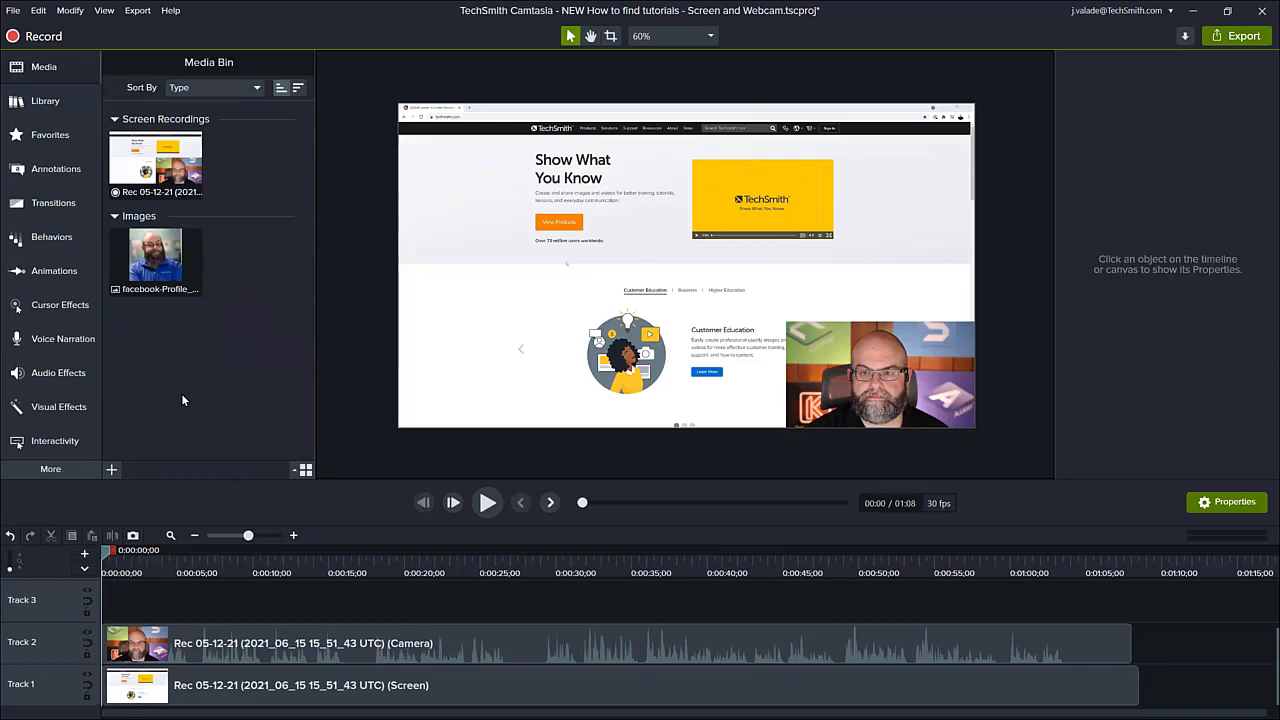
pyautogui.click(113, 470)
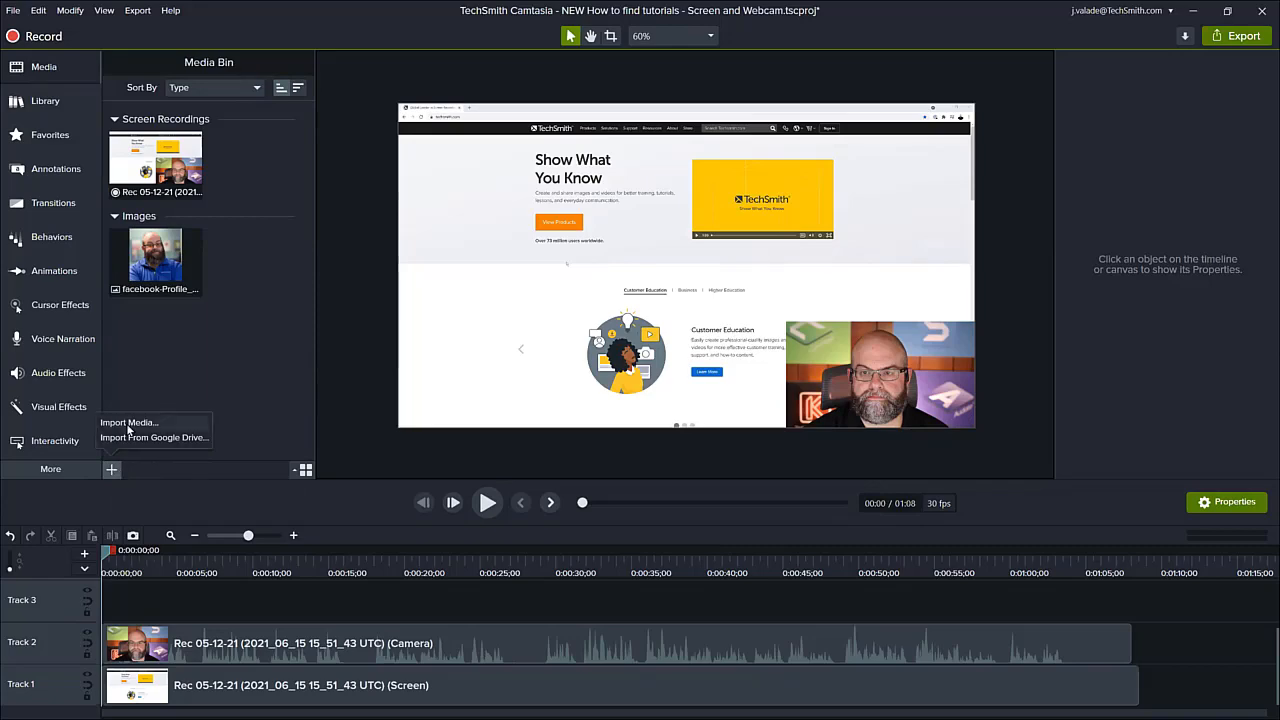
pyautogui.click(128, 423)
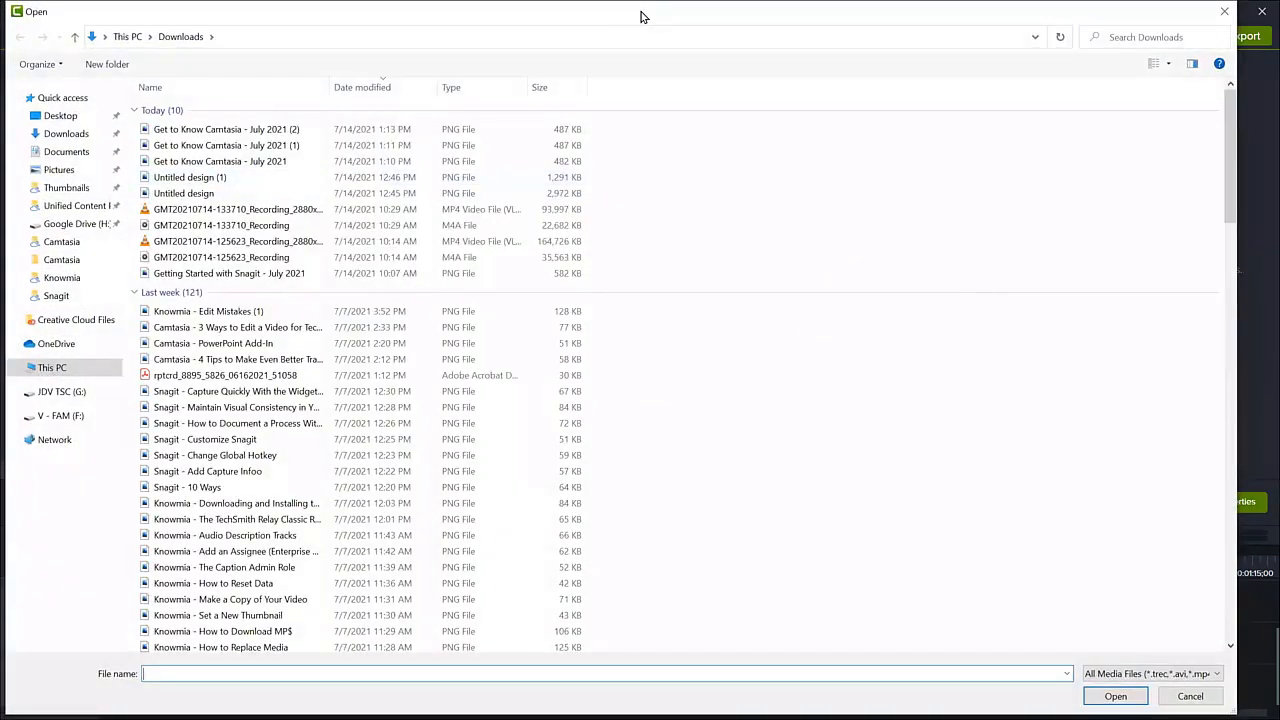
pyautogui.moveTo(640, 14); pyautogui.dragTo(620, 91)
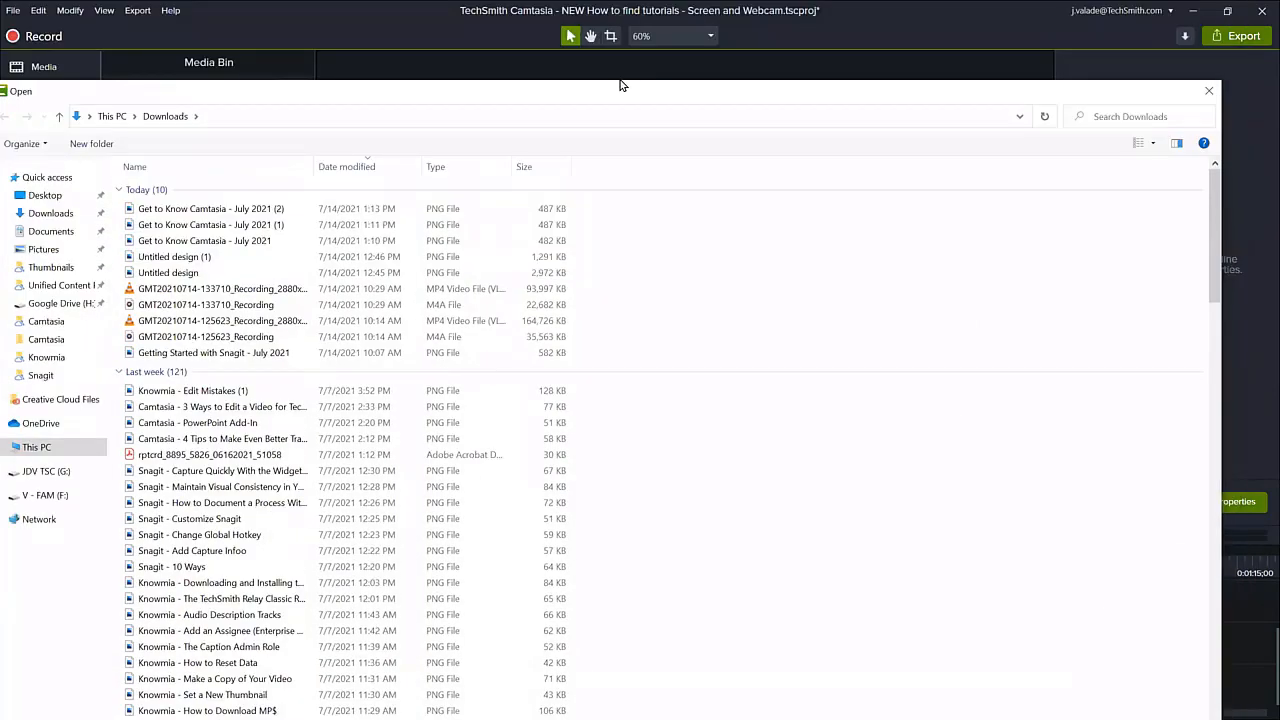
pyautogui.moveTo(627, 310); pyautogui.dragTo(648, 62)
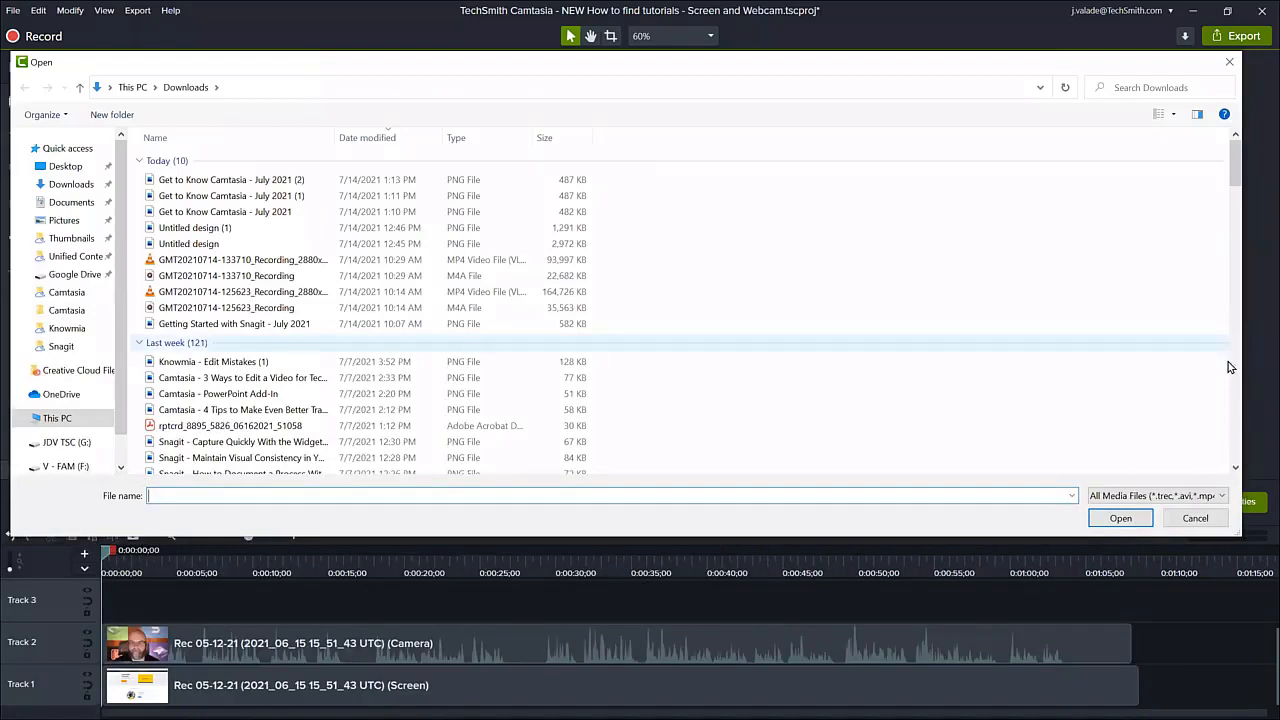
# Narrow the Open dialog, examine the importable media file types, and close the dialog without importing.
pyautogui.click(1228, 498)
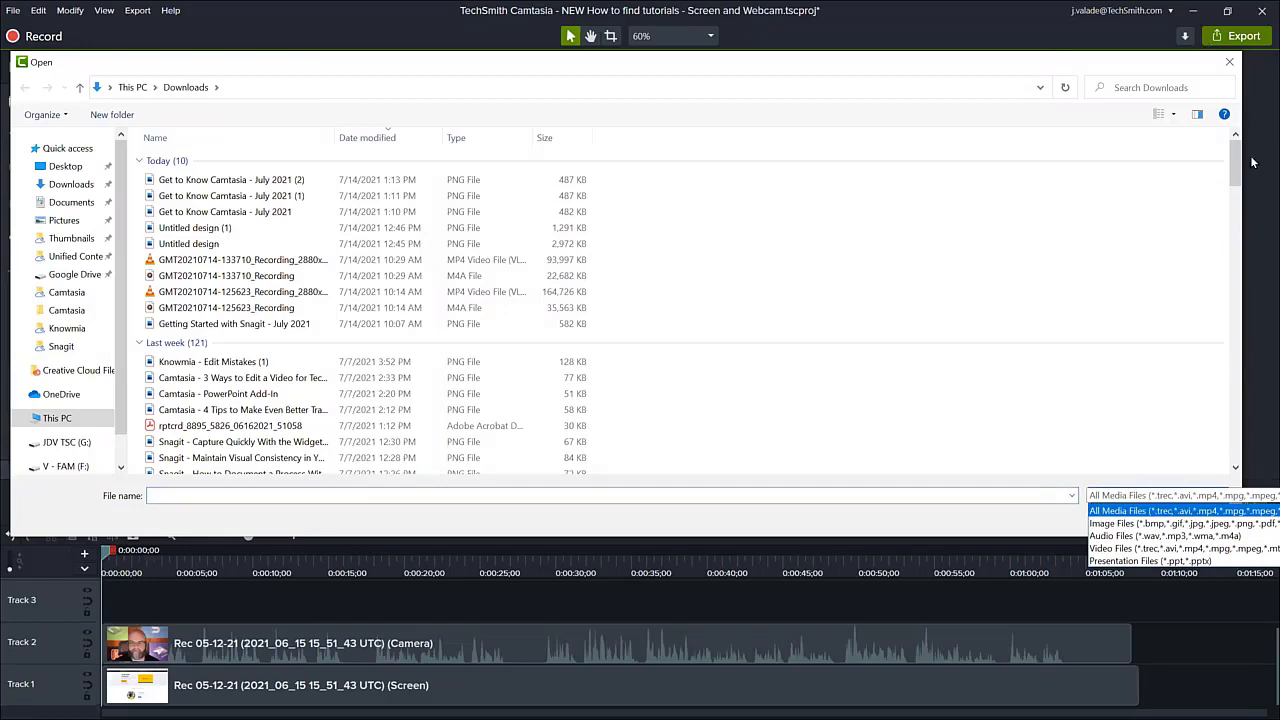
pyautogui.click(1201, 267)
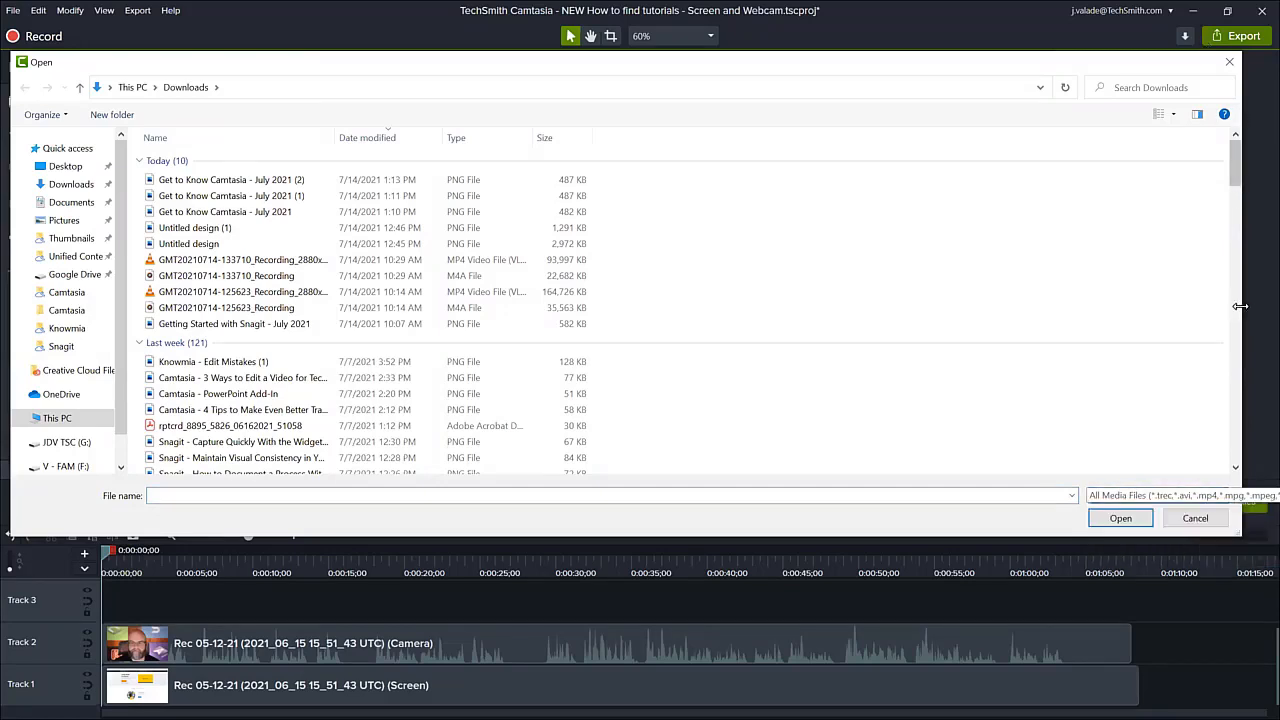
pyautogui.moveTo(1244, 307); pyautogui.dragTo(798, 310)
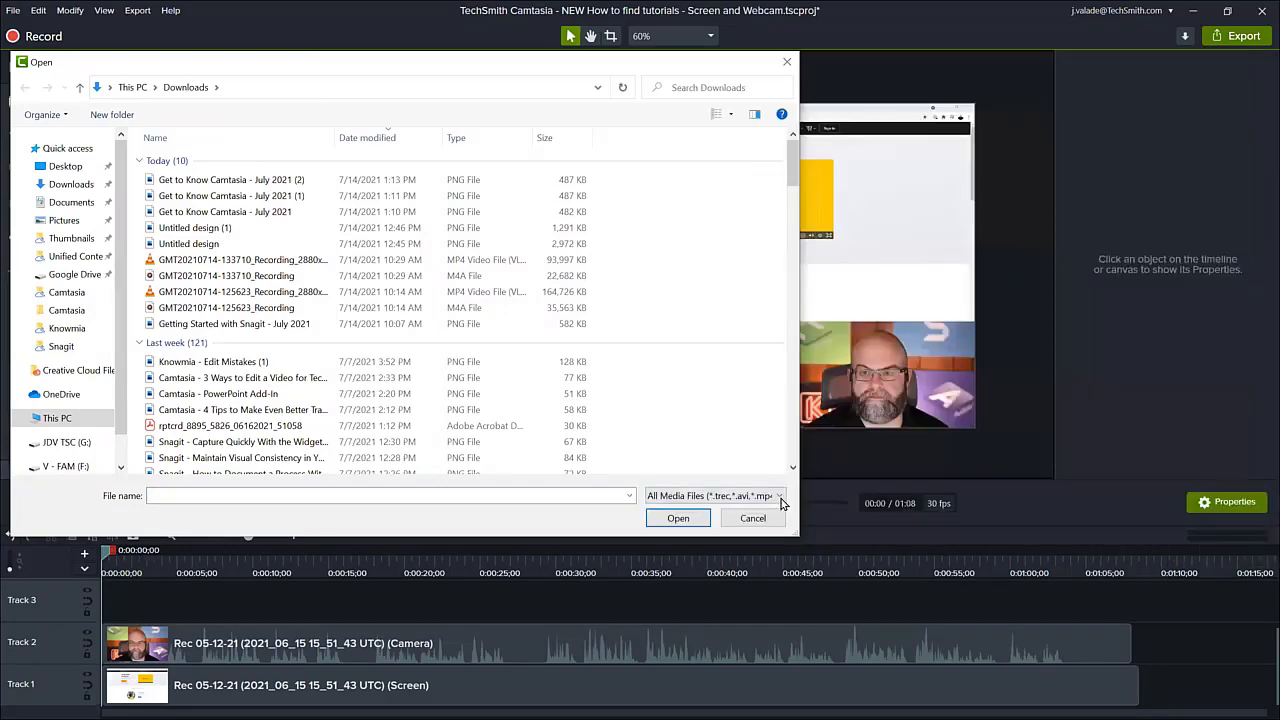
pyautogui.click(785, 497)
pyautogui.click(798, 404)
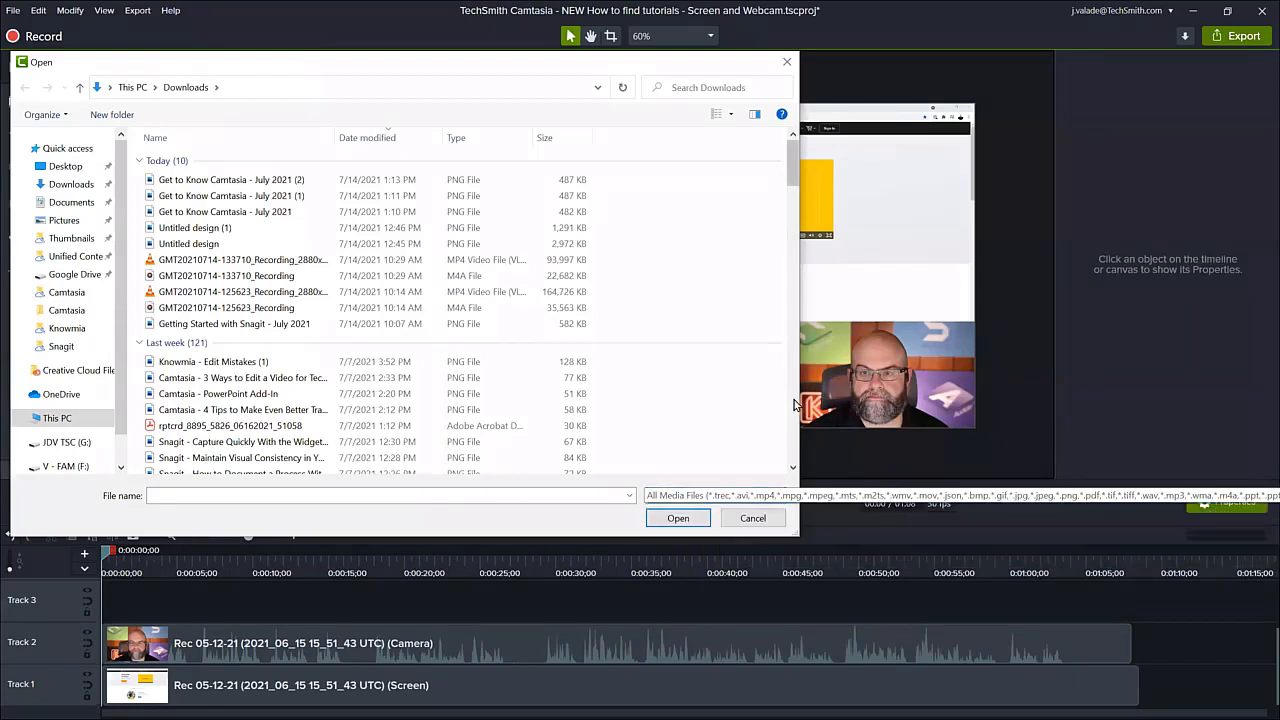
pyautogui.moveTo(798, 404); pyautogui.dragTo(518, 416)
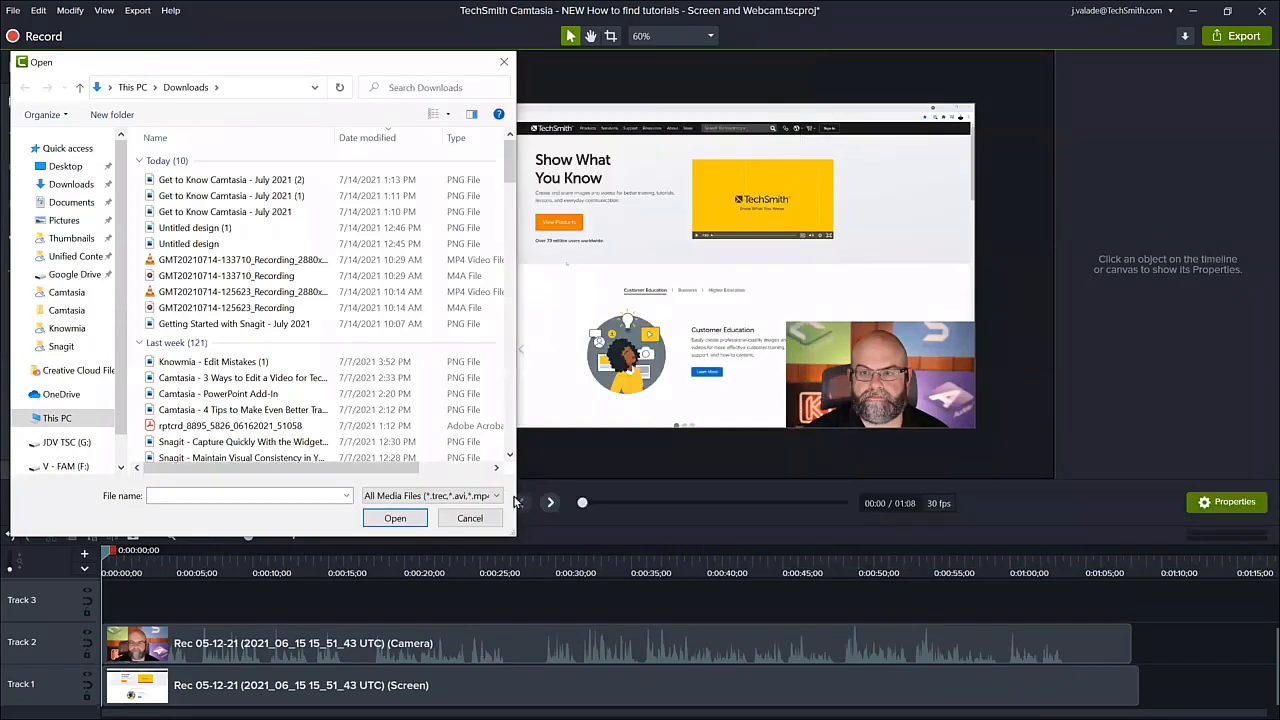
pyautogui.click(502, 497)
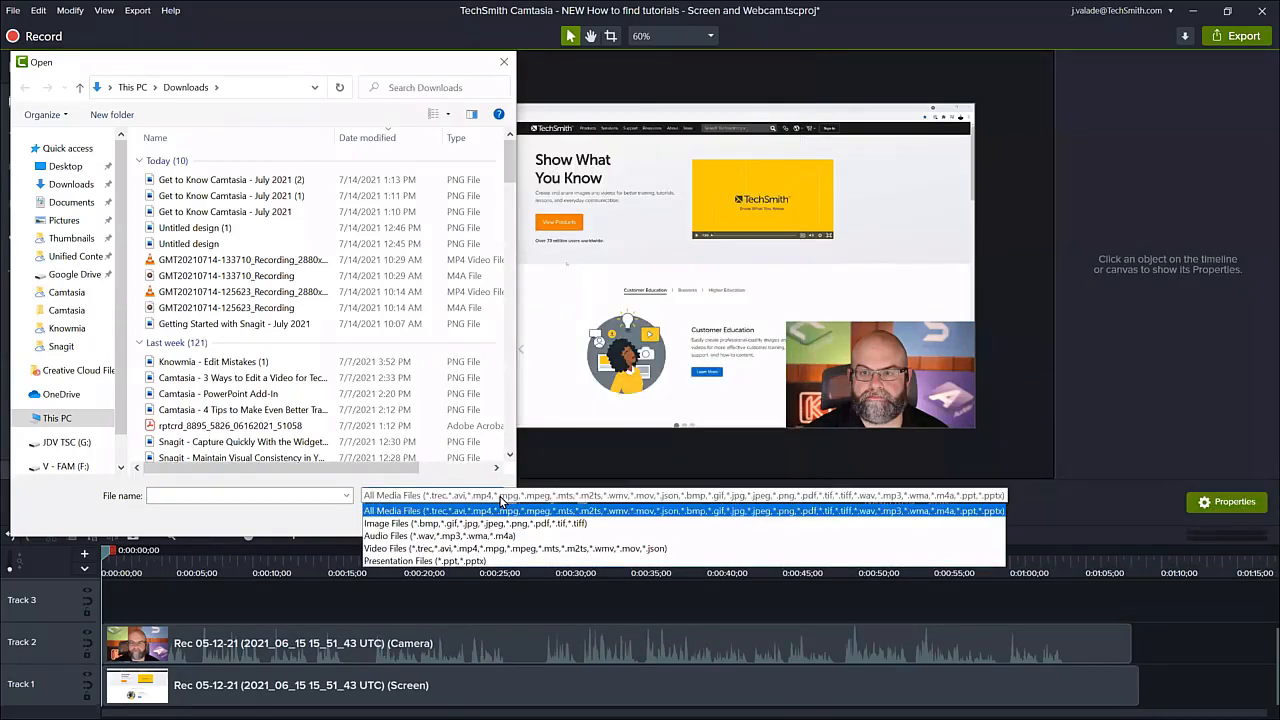
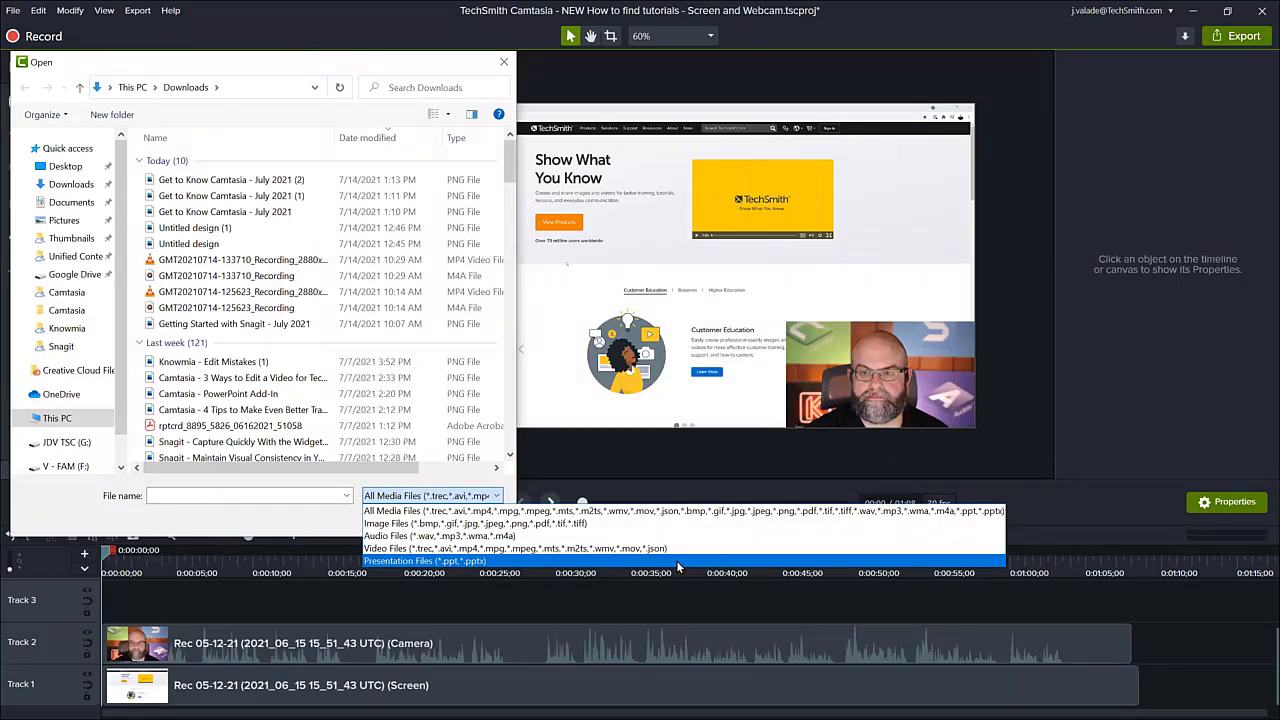
pyautogui.click(502, 67)
pyautogui.click(502, 67)
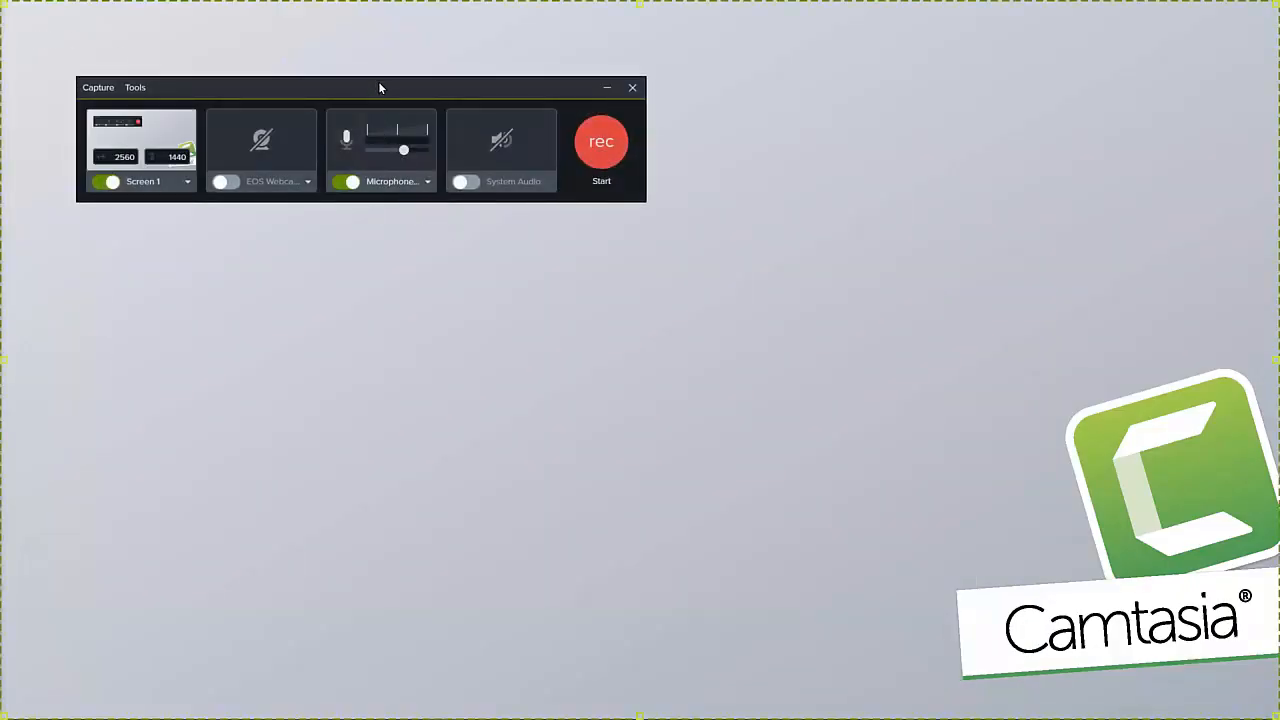
# Bring the Camtasia editor back up behind the repositioned recorder window, and minimize the recorder.
pyautogui.moveTo(380, 88); pyautogui.dragTo(642, 243)
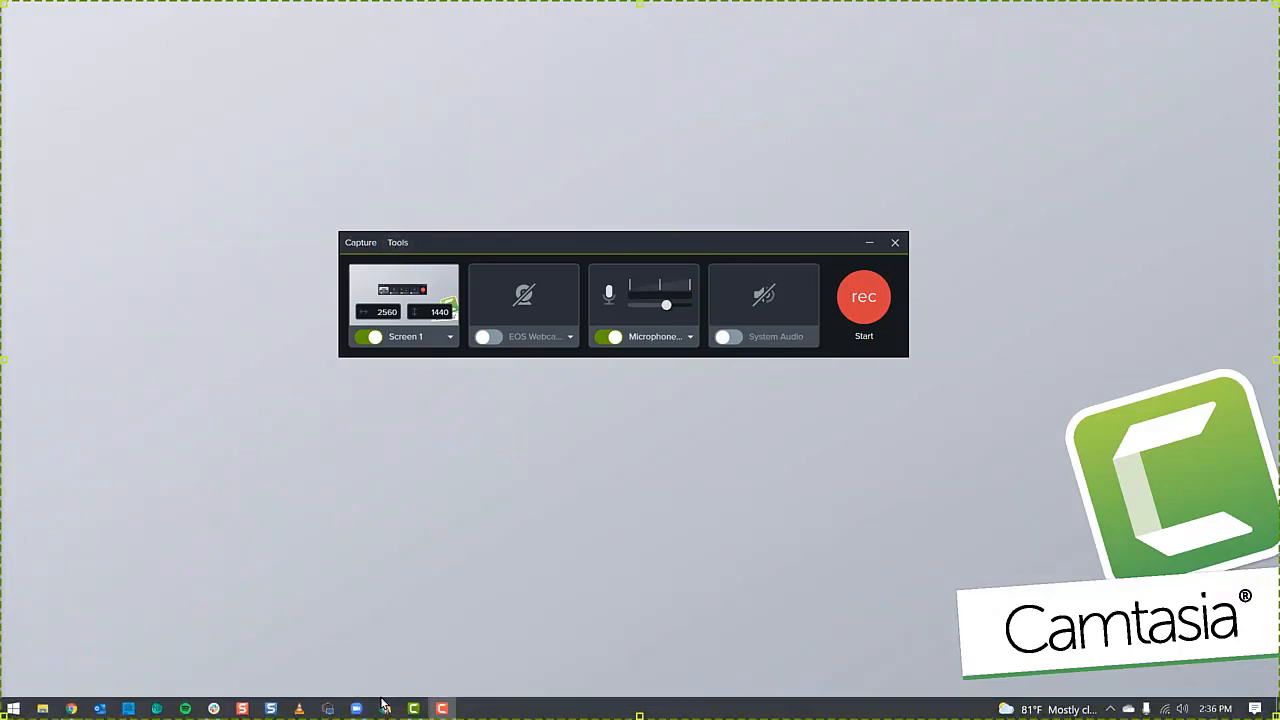
pyautogui.click(413, 708)
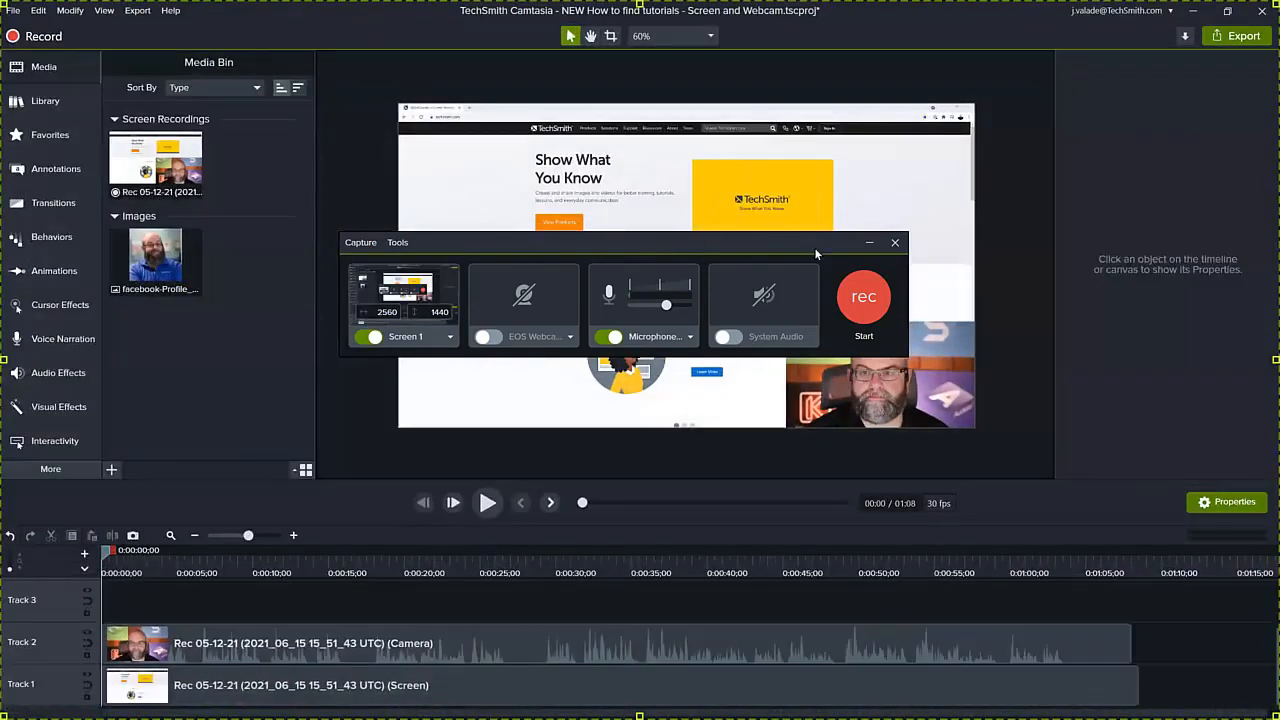
pyautogui.click(867, 245)
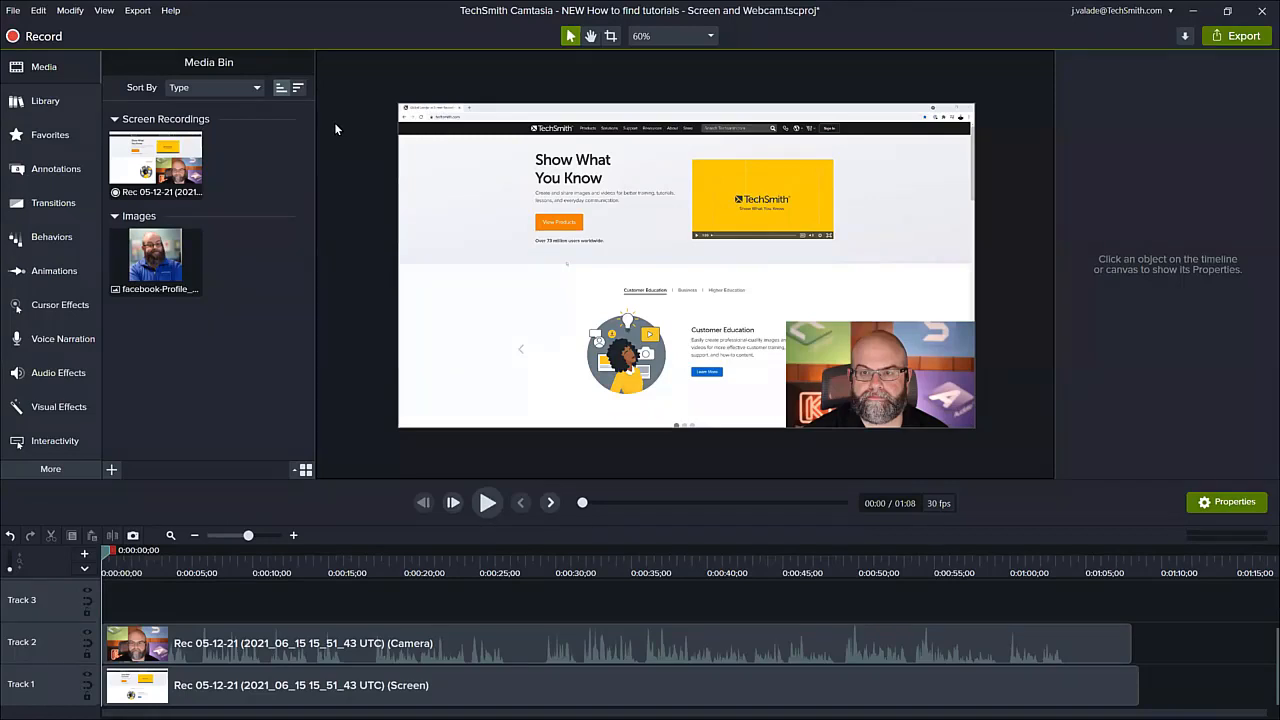
# Open the About Camtasia information to check the installed version and license type.
pyautogui.click(171, 11)
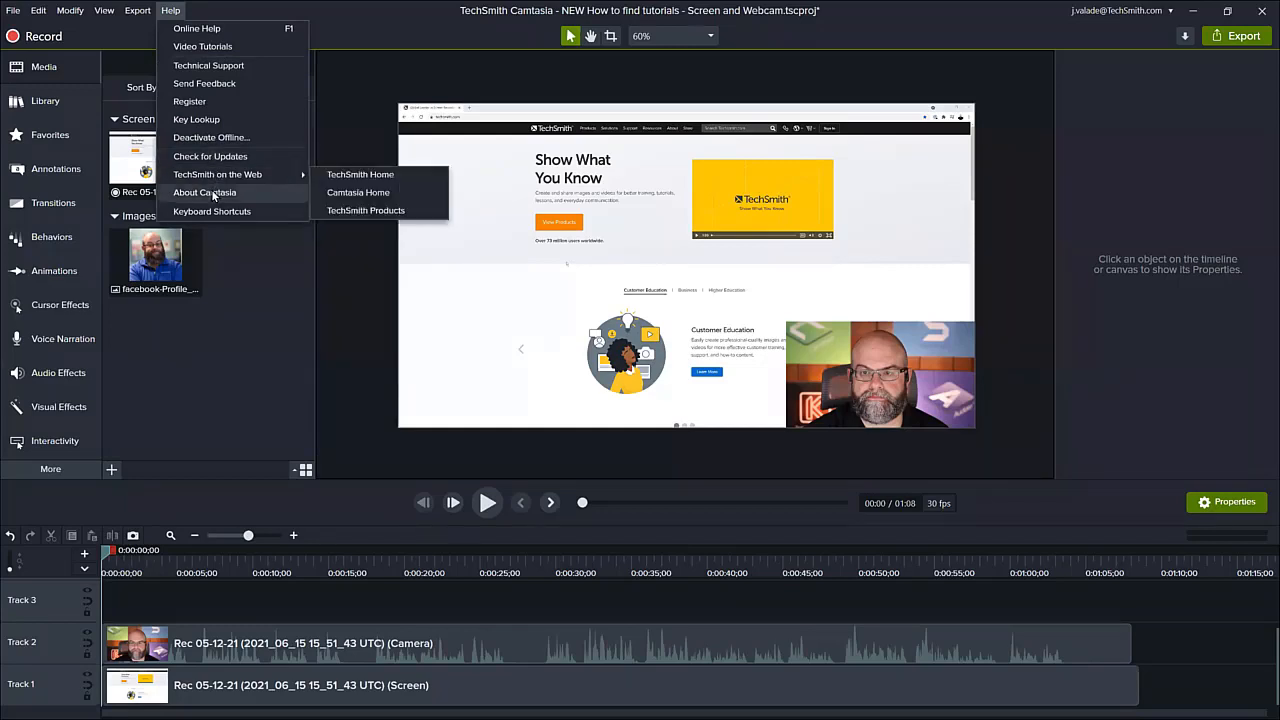
pyautogui.click(212, 193)
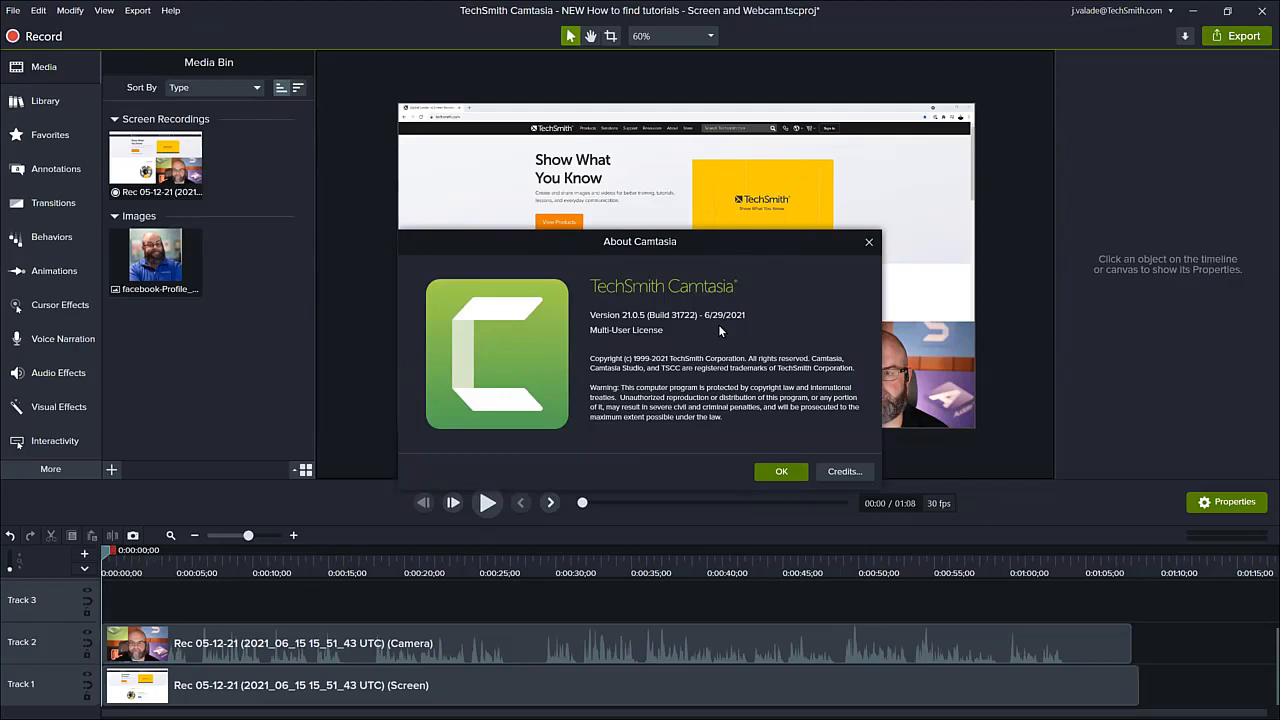
# Close the About Camtasia information, open it again to recheck the version details, and dismiss it.
pyautogui.click(795, 472)
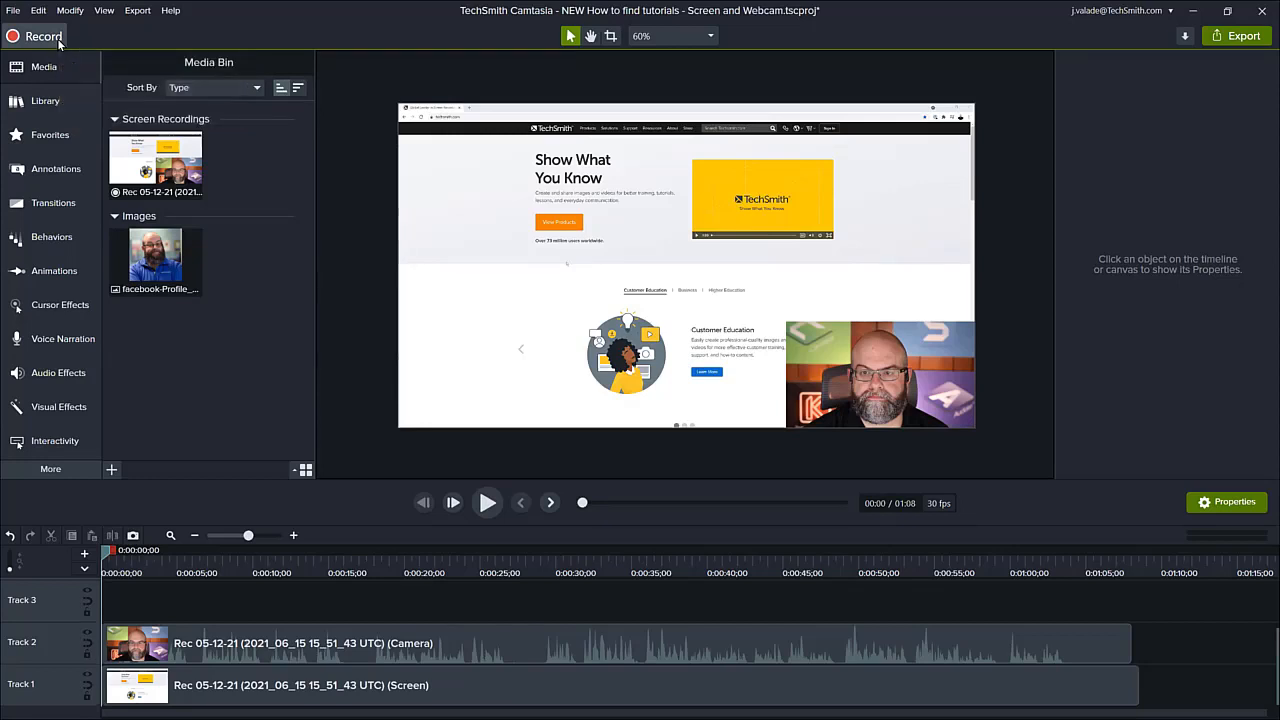
pyautogui.click(170, 10)
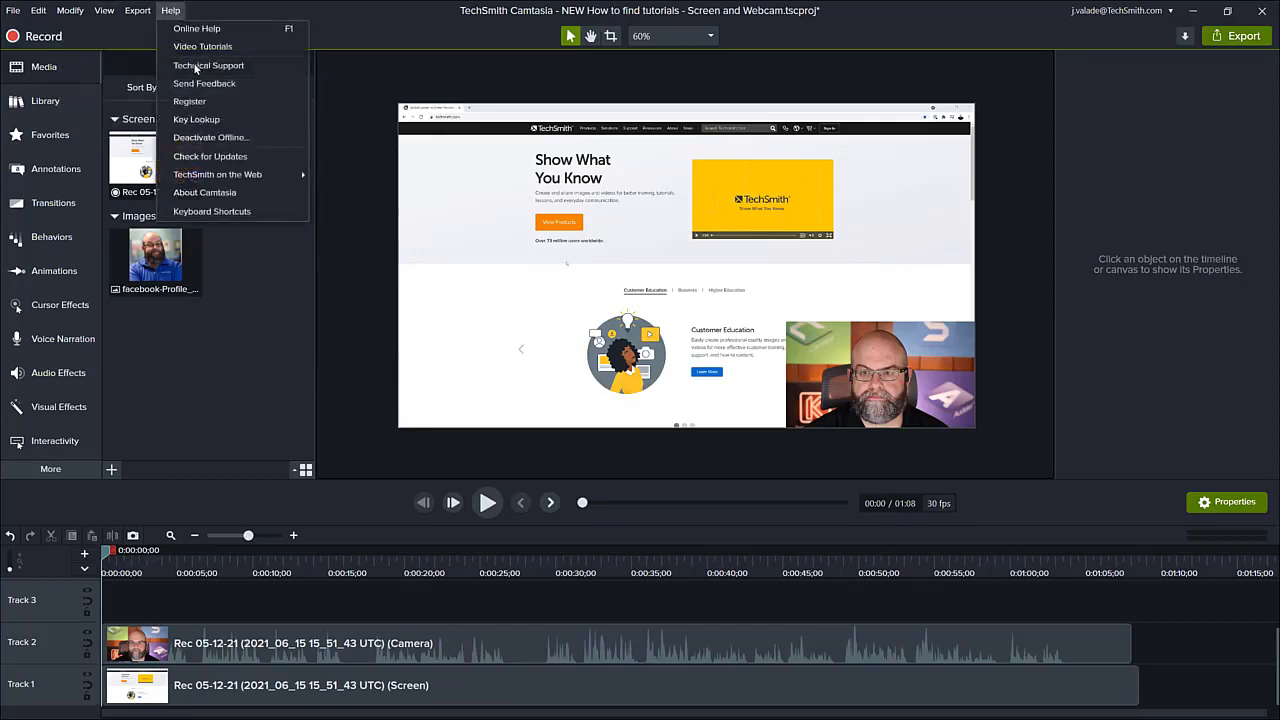
pyautogui.click(224, 192)
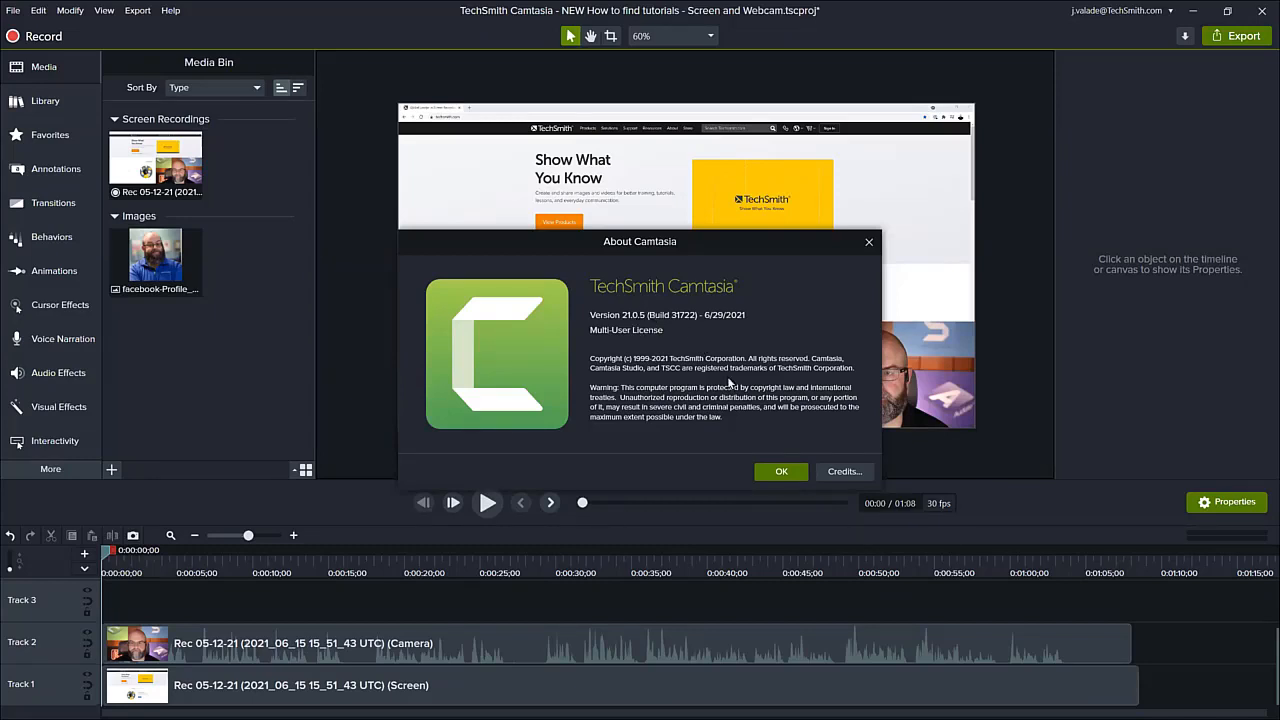
pyautogui.click(795, 472)
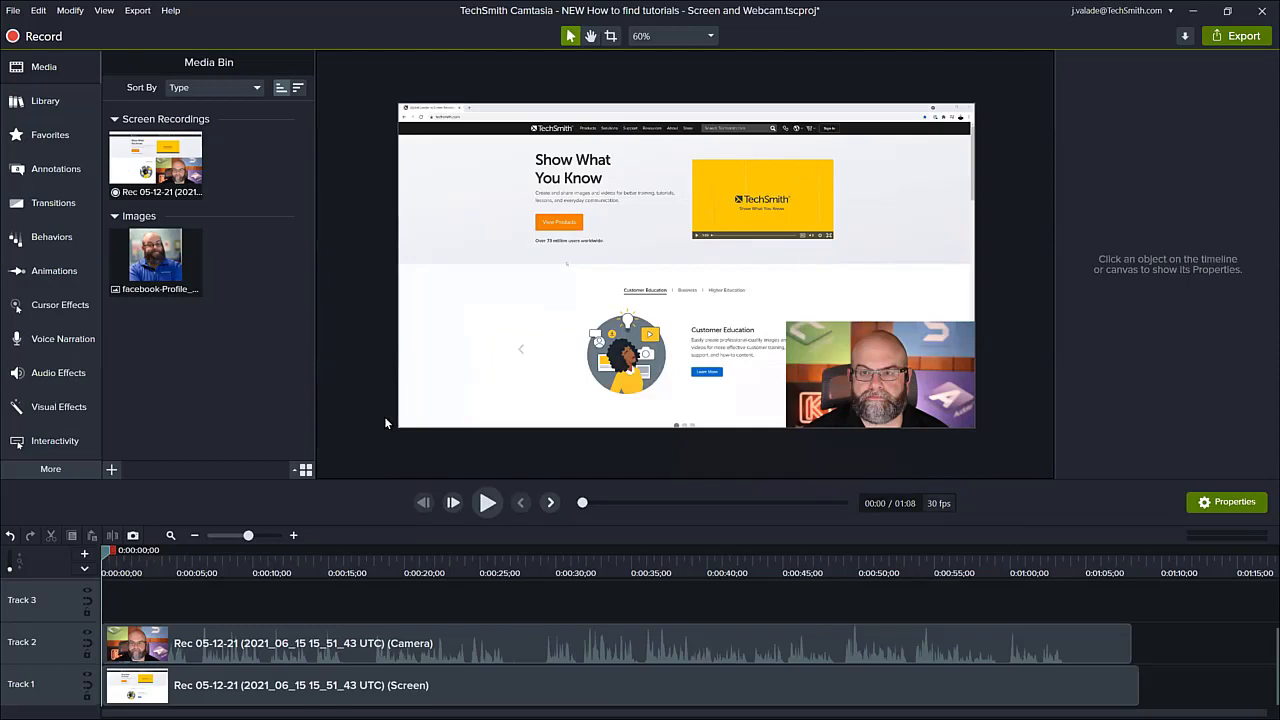
pyautogui.click(170, 10)
# Open a gap of about 18 seconds before both clips and apply the Jump And Fall behavior to the camera clip.
pyautogui.click(85, 247)
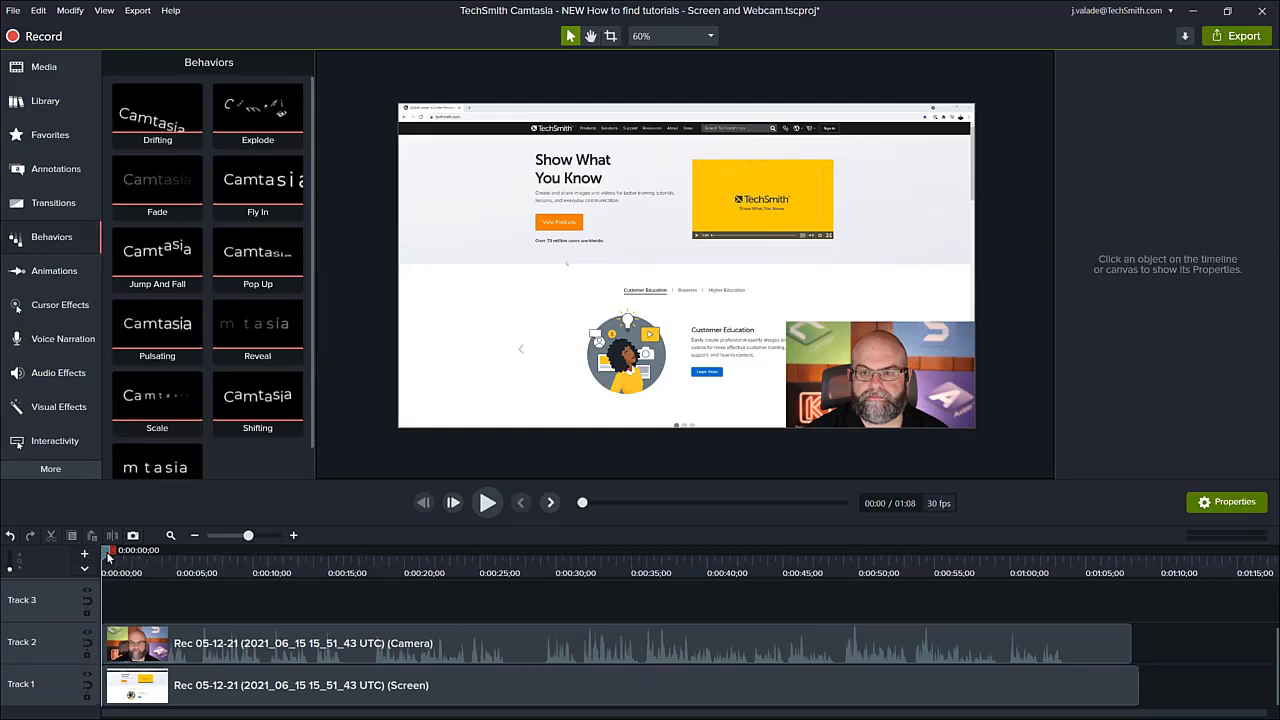
pyautogui.moveTo(107, 557); pyautogui.dragTo(370, 557)
pyautogui.moveTo(264, 561); pyautogui.dragTo(190, 573)
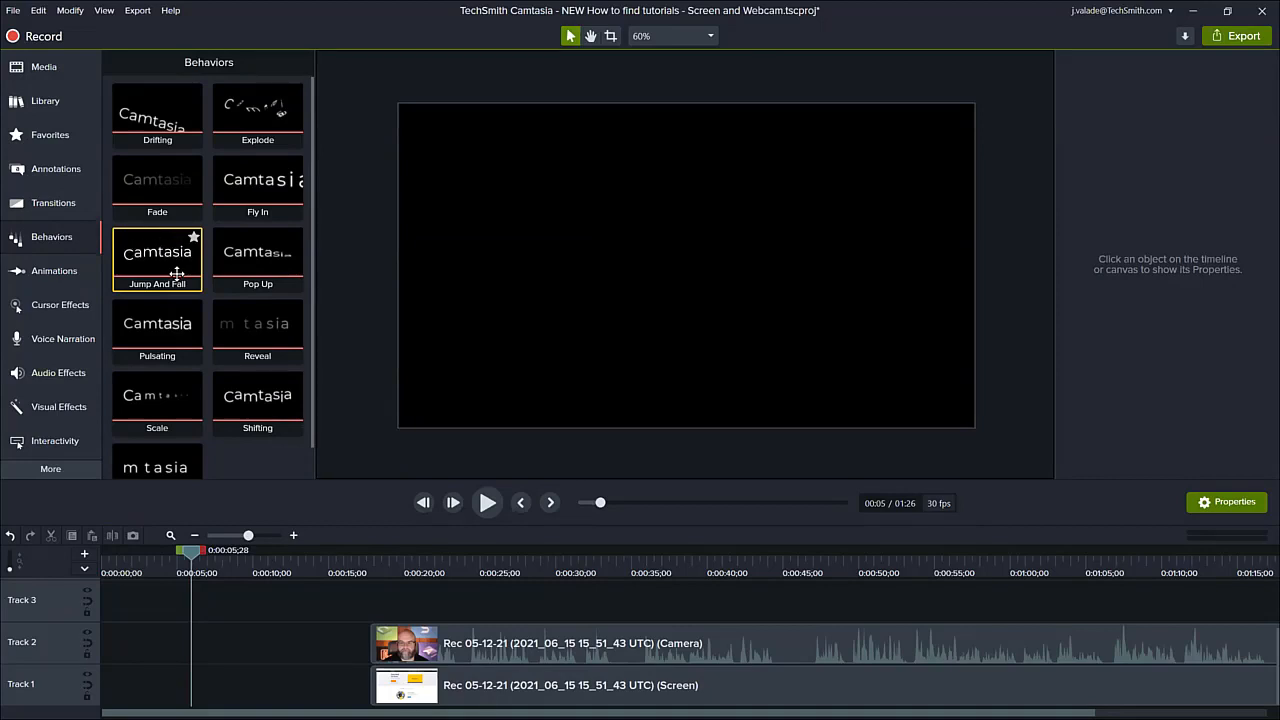
pyautogui.moveTo(176, 272); pyautogui.dragTo(490, 640)
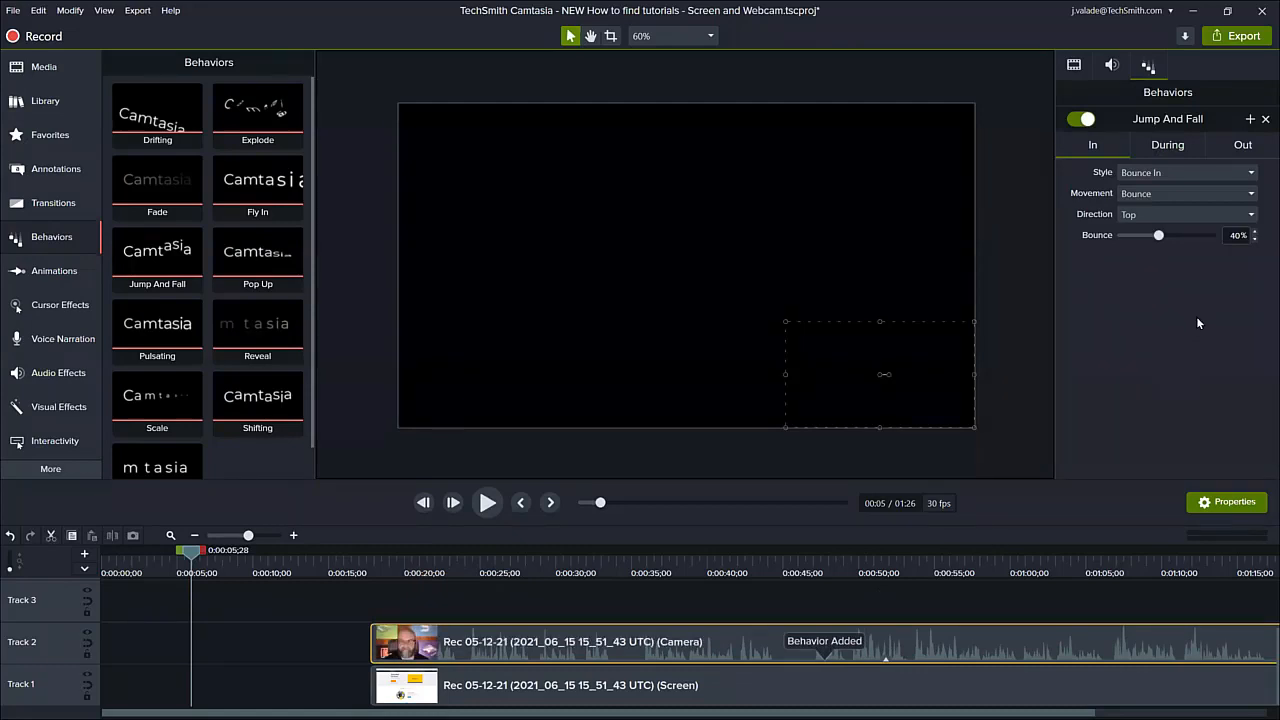
pyautogui.doubleClick(443, 640)
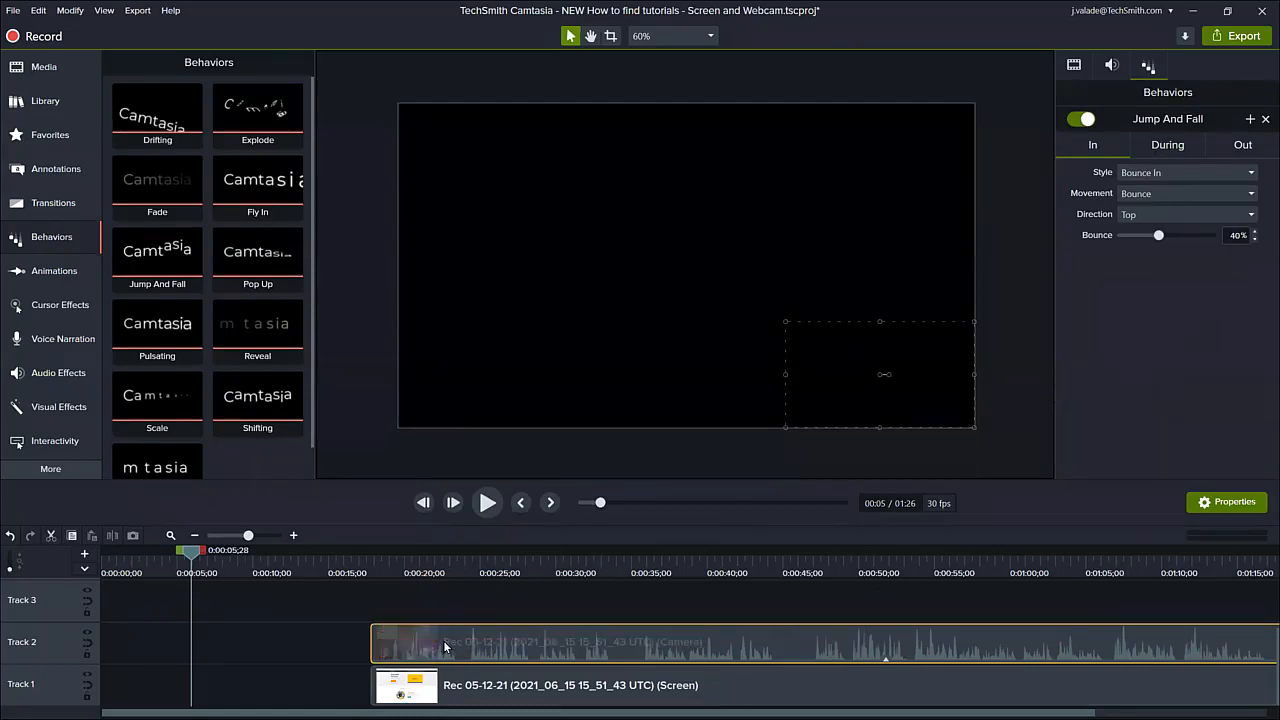
# Return both clips to the start of the timeline and remove the Jump And Fall behavior from the camera clip.
pyautogui.moveTo(371, 552); pyautogui.dragTo(84, 567)
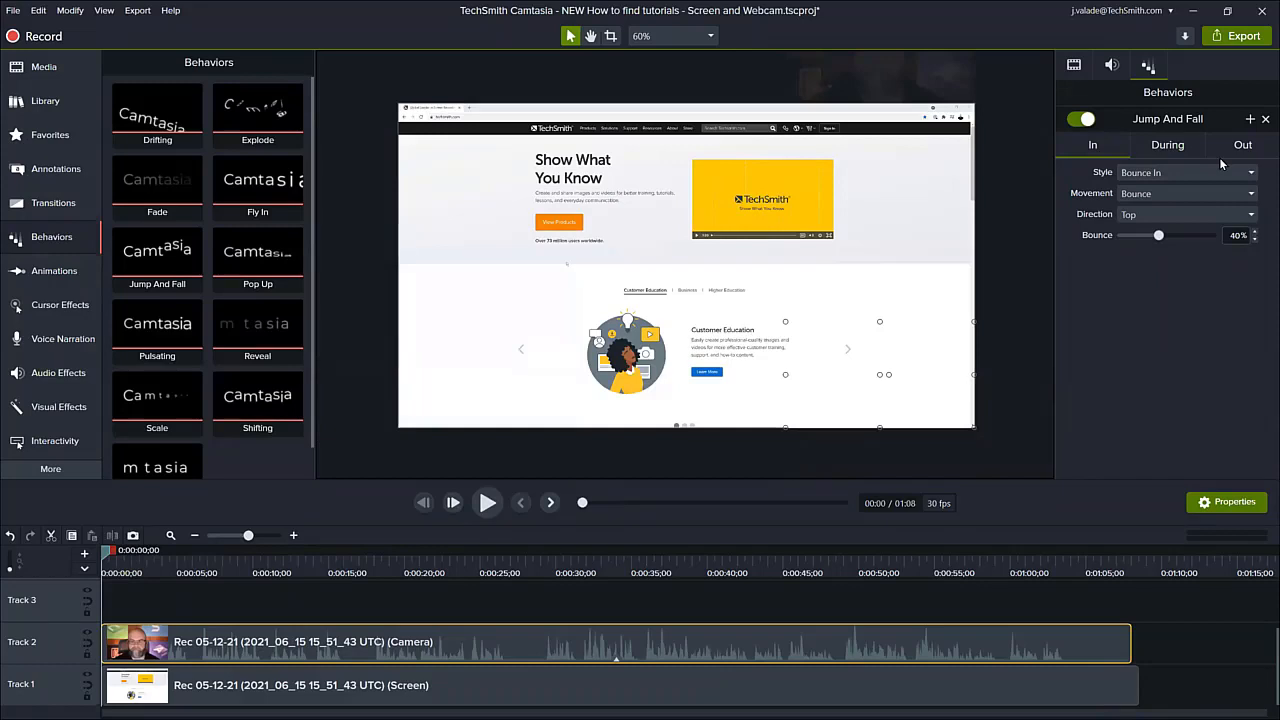
pyautogui.click(1263, 119)
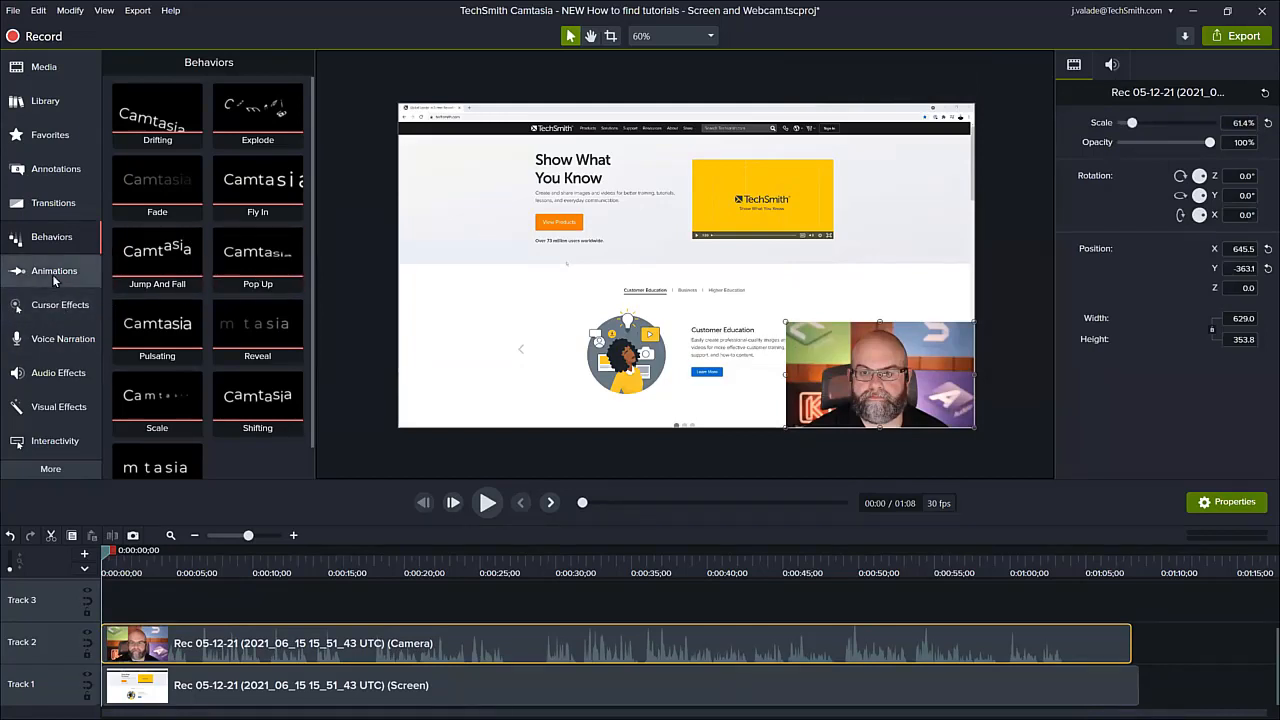
# Examine the Zoom-n-Pan controls and preset animations at 0:00:09;17, and move the camera video to about X 607, Y -325.
pyautogui.moveTo(65, 243)
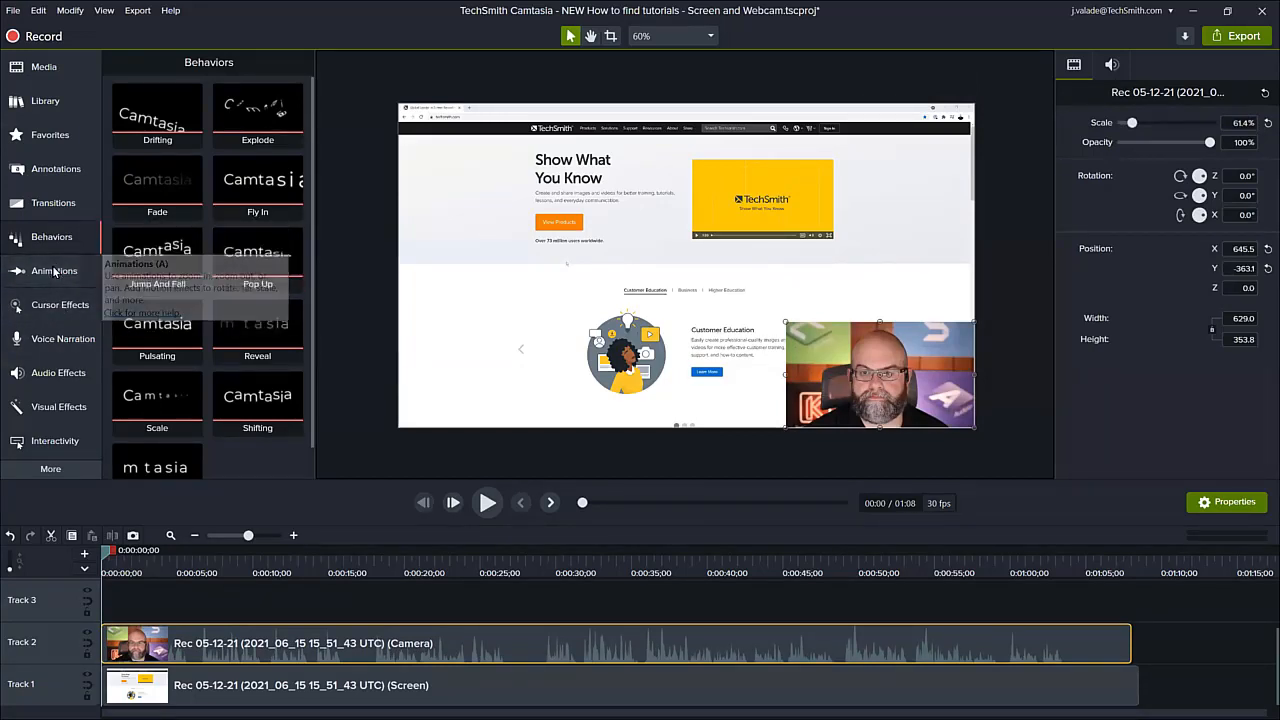
pyautogui.click(54, 271)
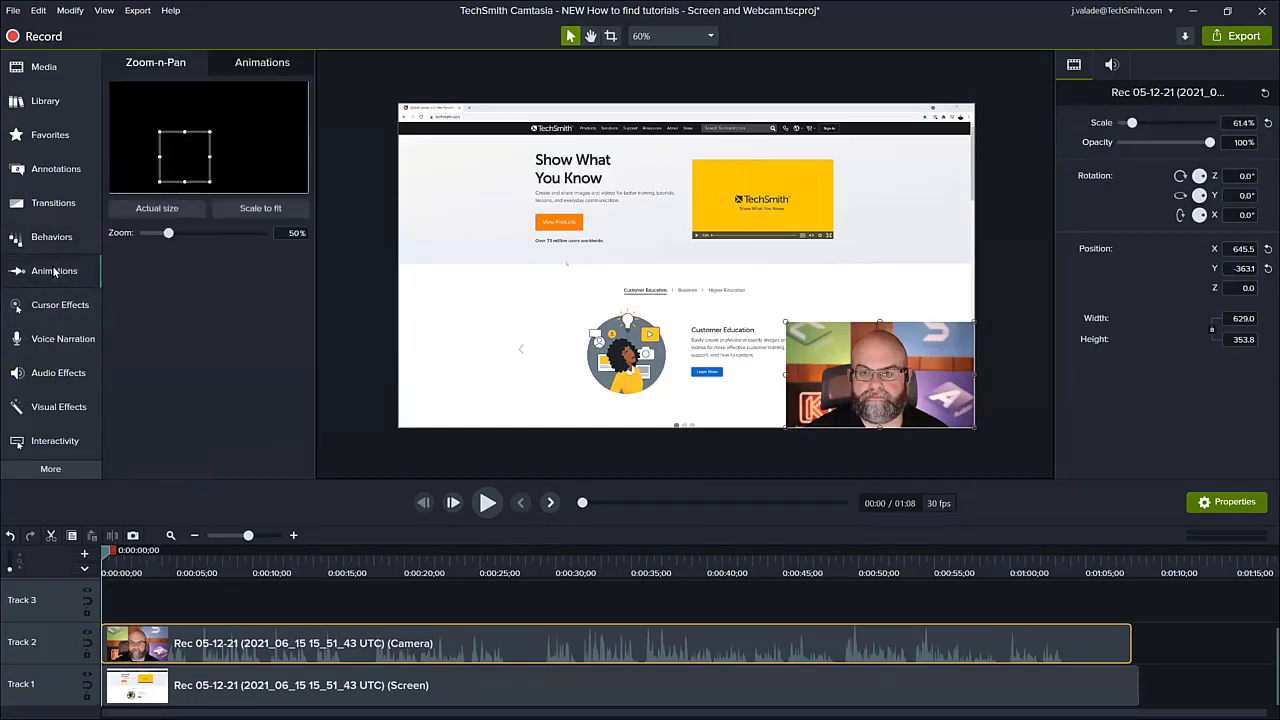
pyautogui.click(247, 566)
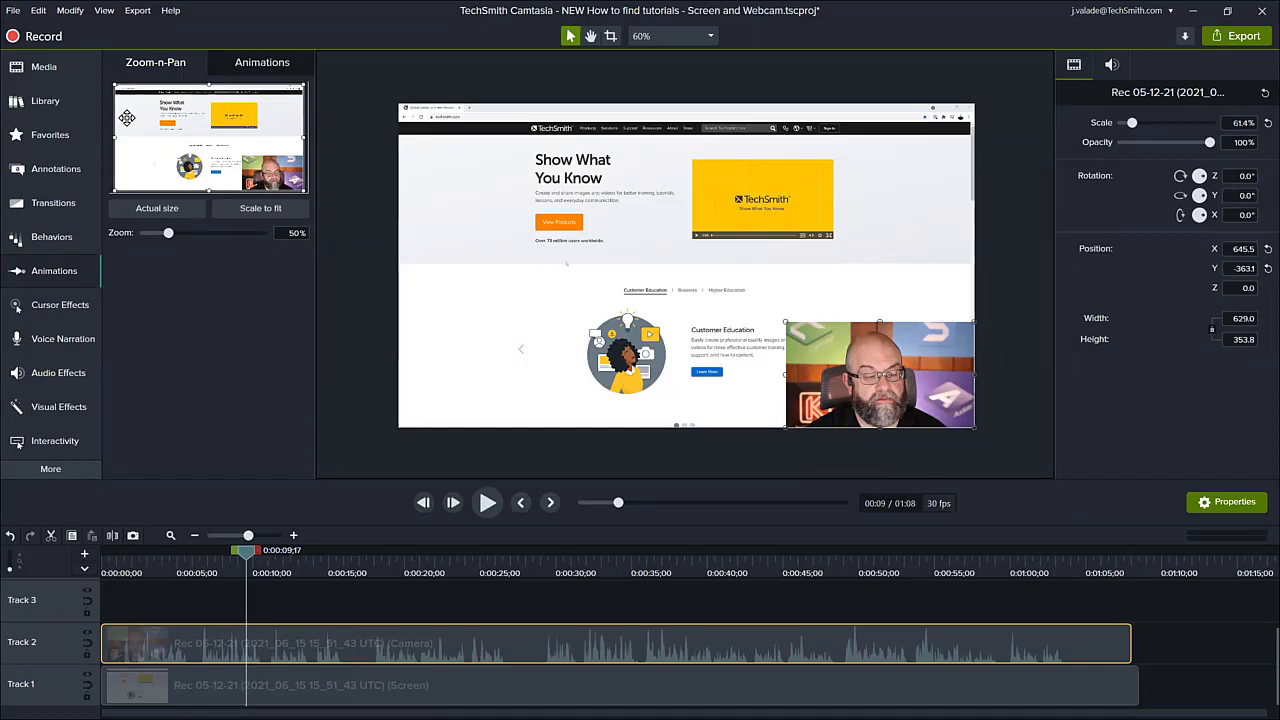
pyautogui.click(245, 66)
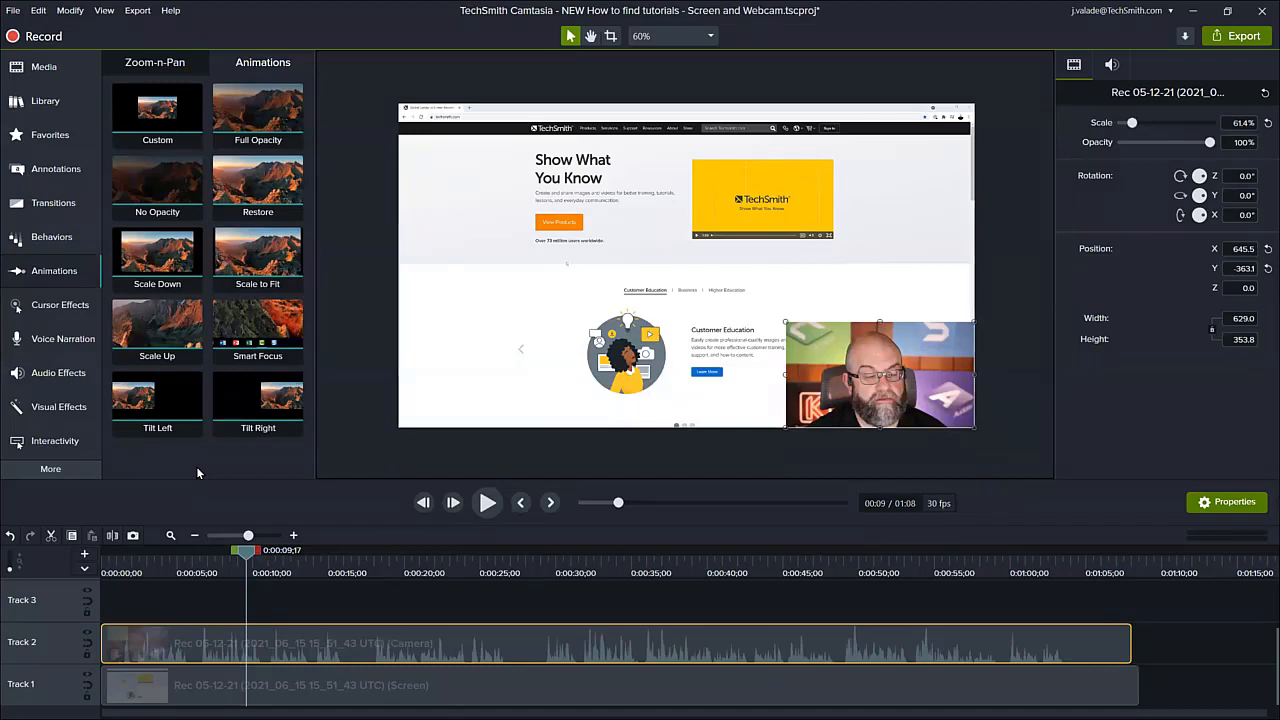
pyautogui.moveTo(880, 384); pyautogui.dragTo(868, 372)
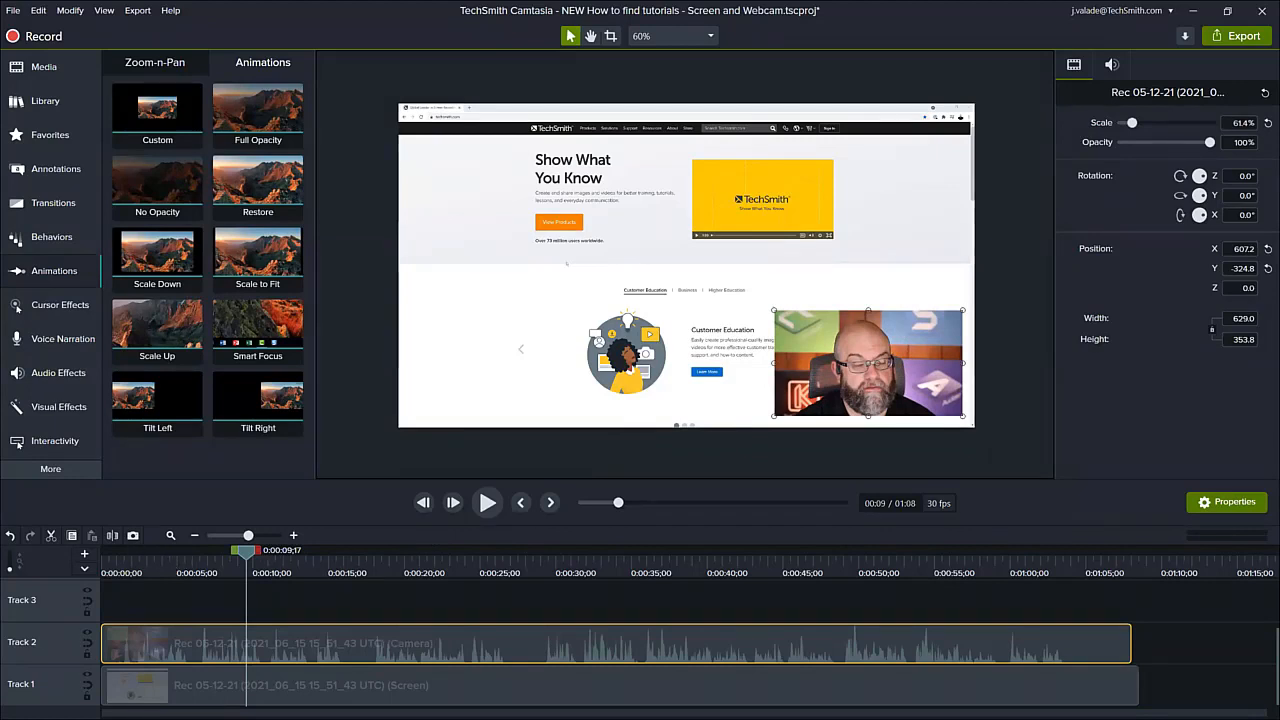
pyautogui.click(160, 64)
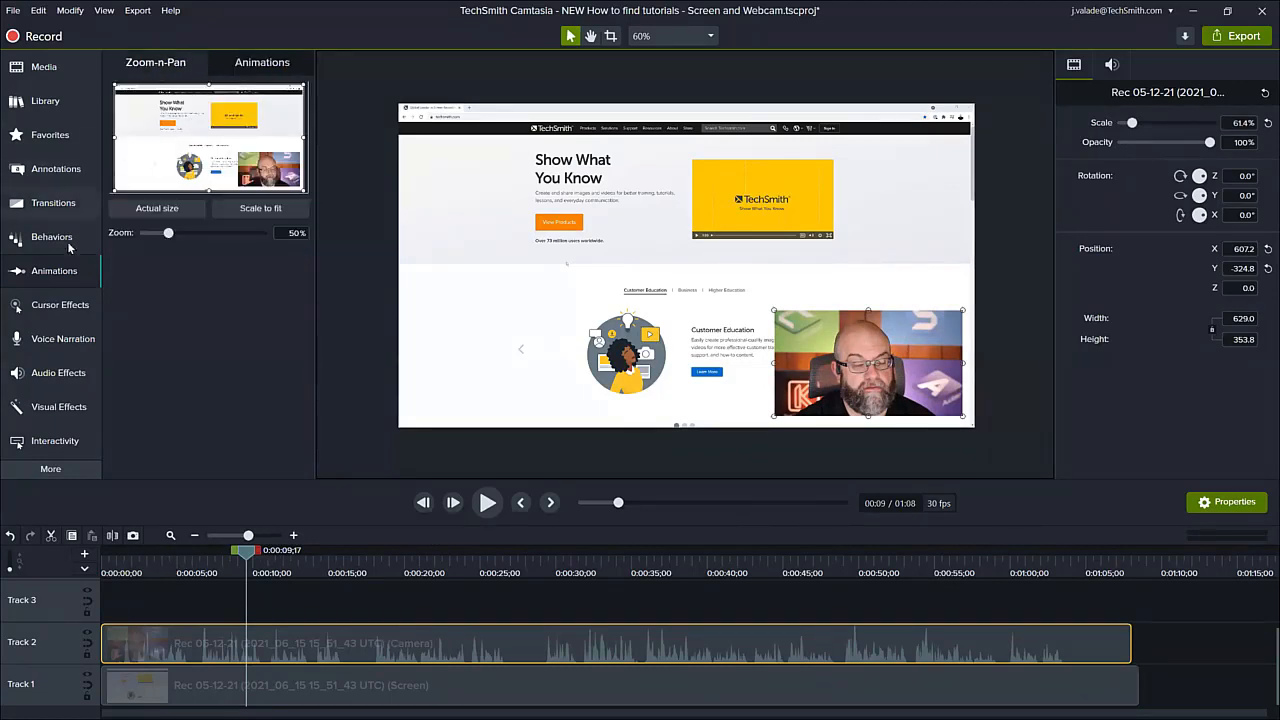
# Set the cursor scale of the screen recording on Track 1 to 340%.
pyautogui.click(46, 310)
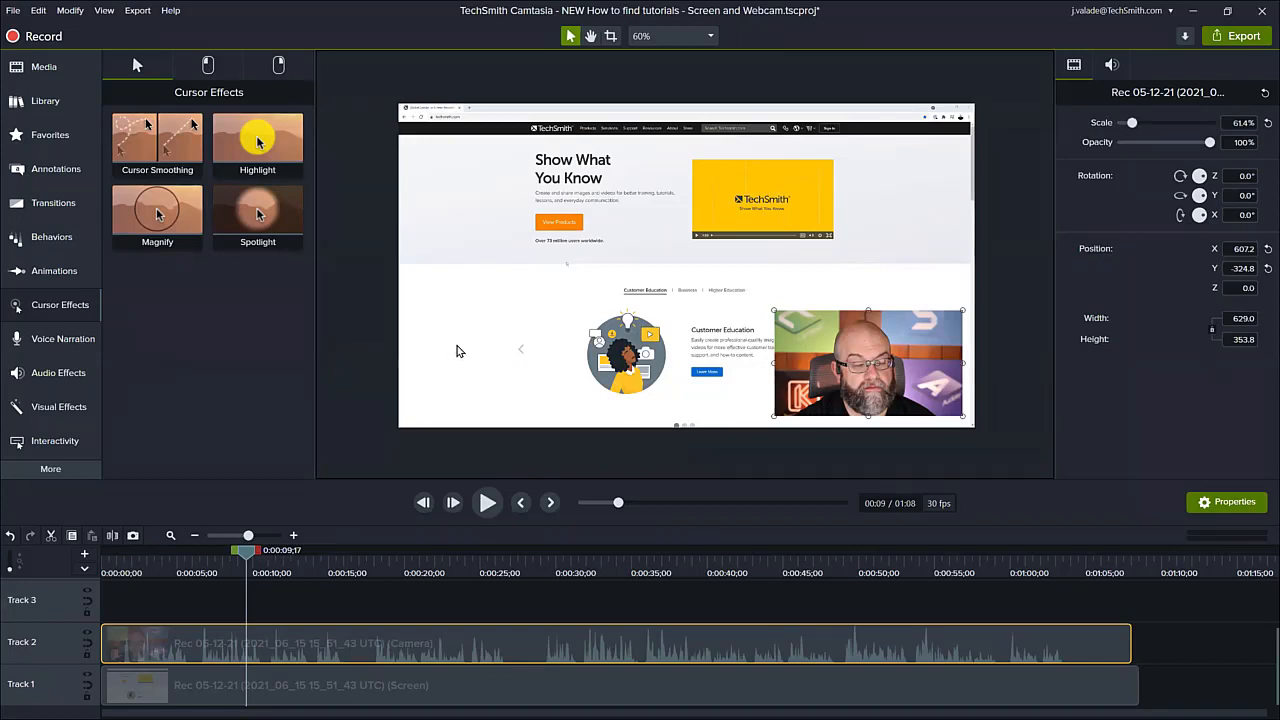
pyautogui.click(301, 600)
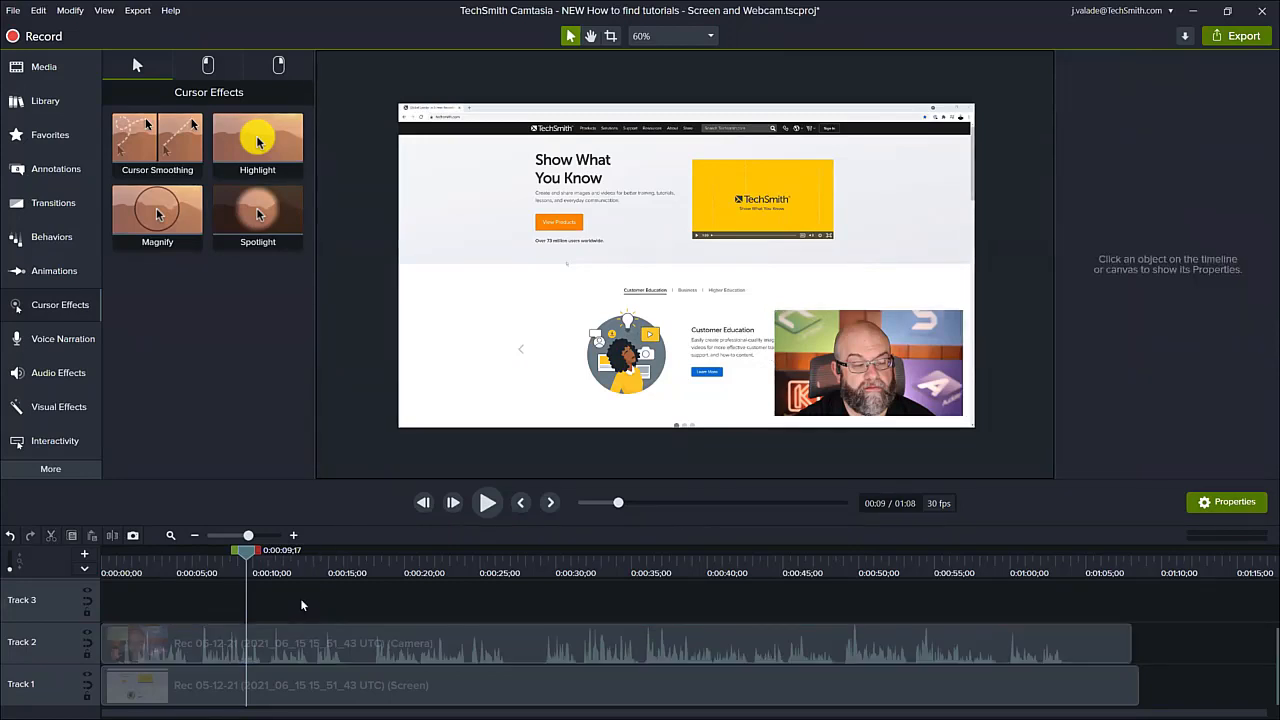
pyautogui.click(281, 679)
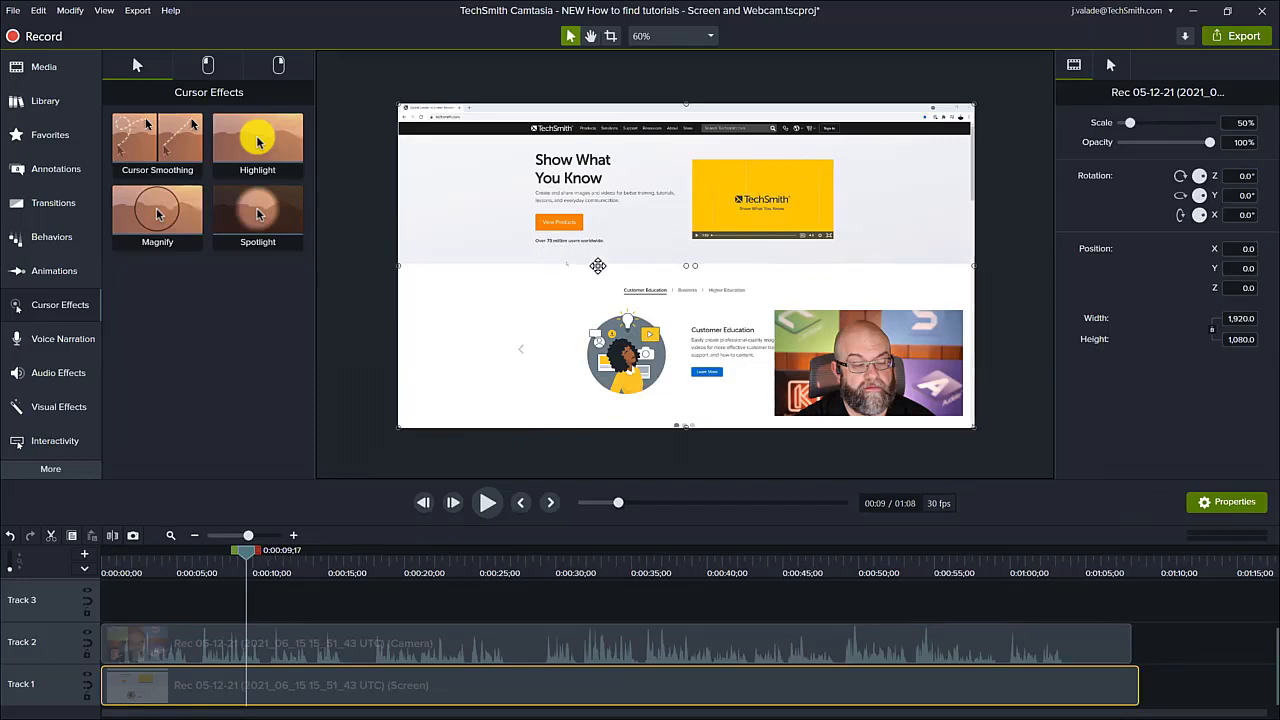
pyautogui.scroll(1, 598, 265)
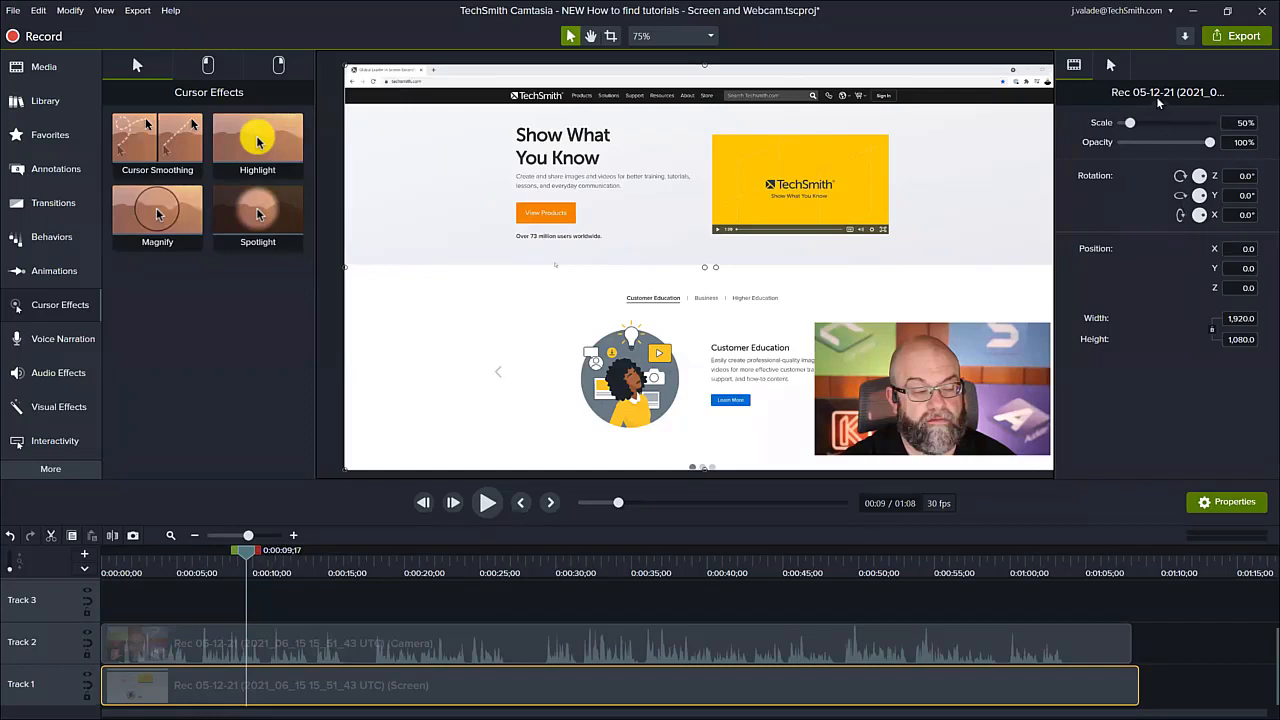
pyautogui.click(1113, 67)
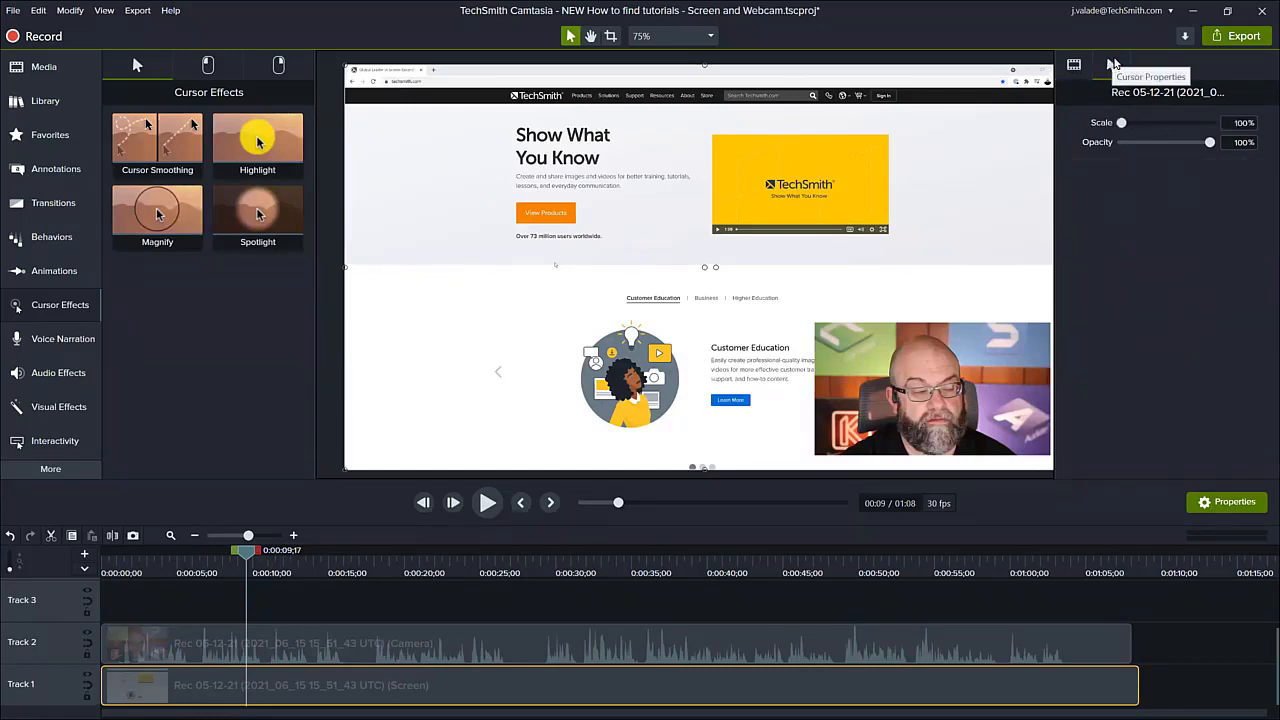
pyautogui.moveTo(1122, 123); pyautogui.dragTo(1203, 128)
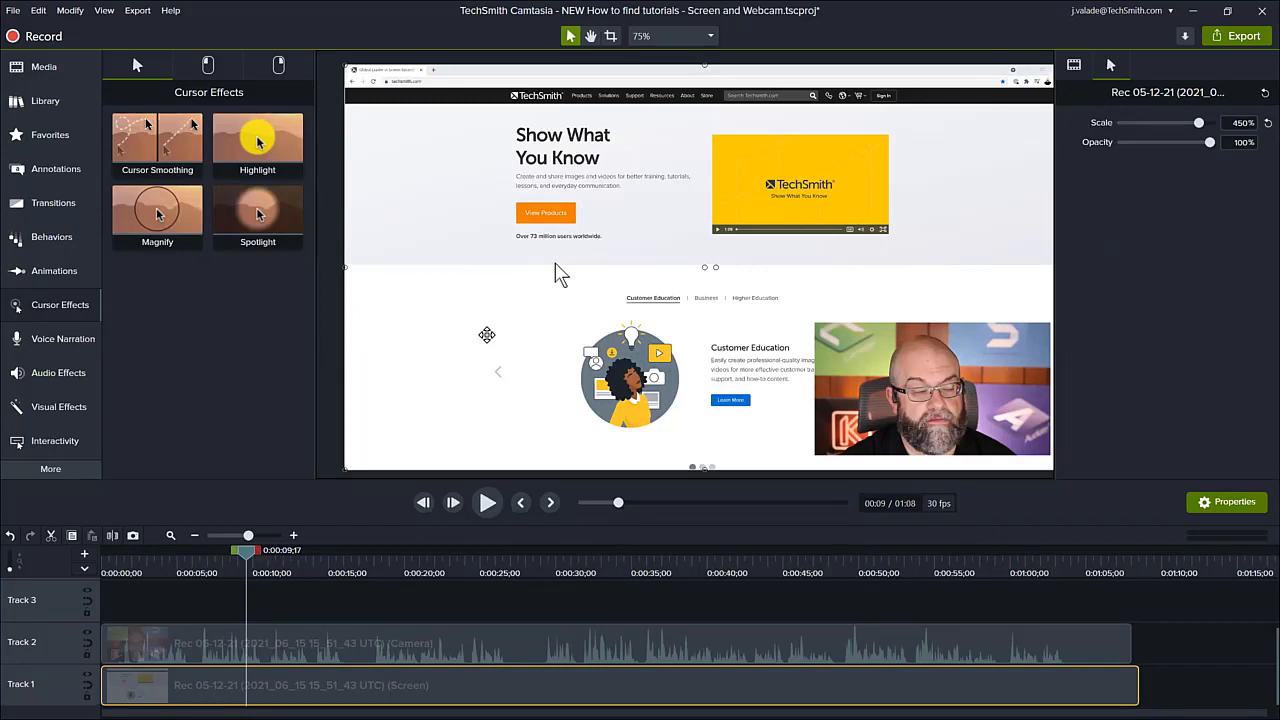
pyautogui.moveTo(1199, 124); pyautogui.dragTo(1174, 131)
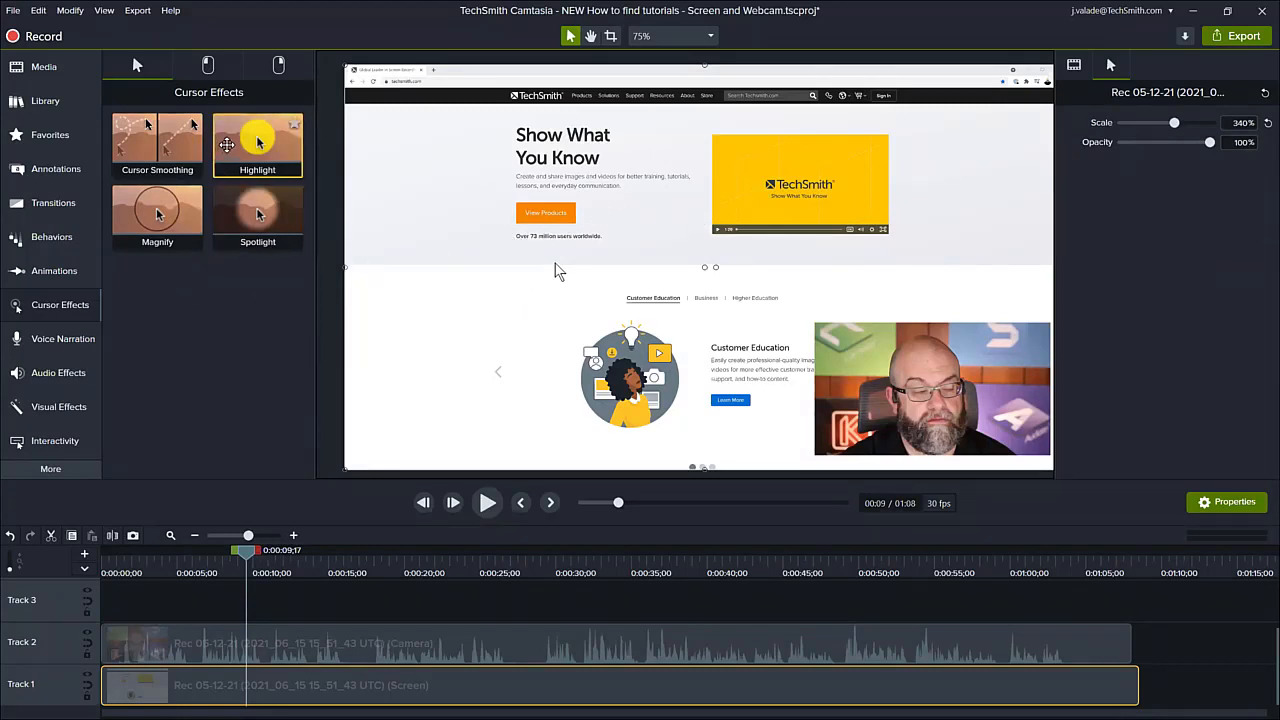
# Add the Highlight cursor effect to the screen recording and set its size to 127.
pyautogui.moveTo(257, 165); pyautogui.dragTo(276, 703)
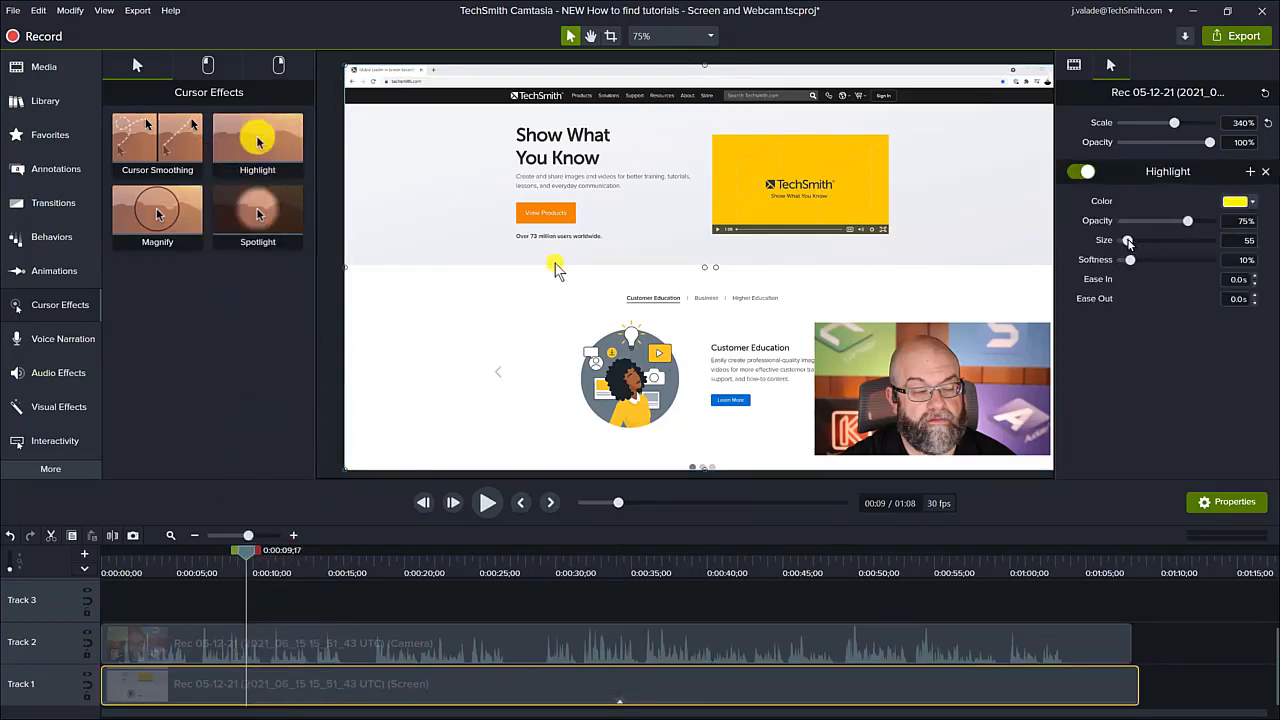
pyautogui.moveTo(1127, 241); pyautogui.dragTo(1135, 241)
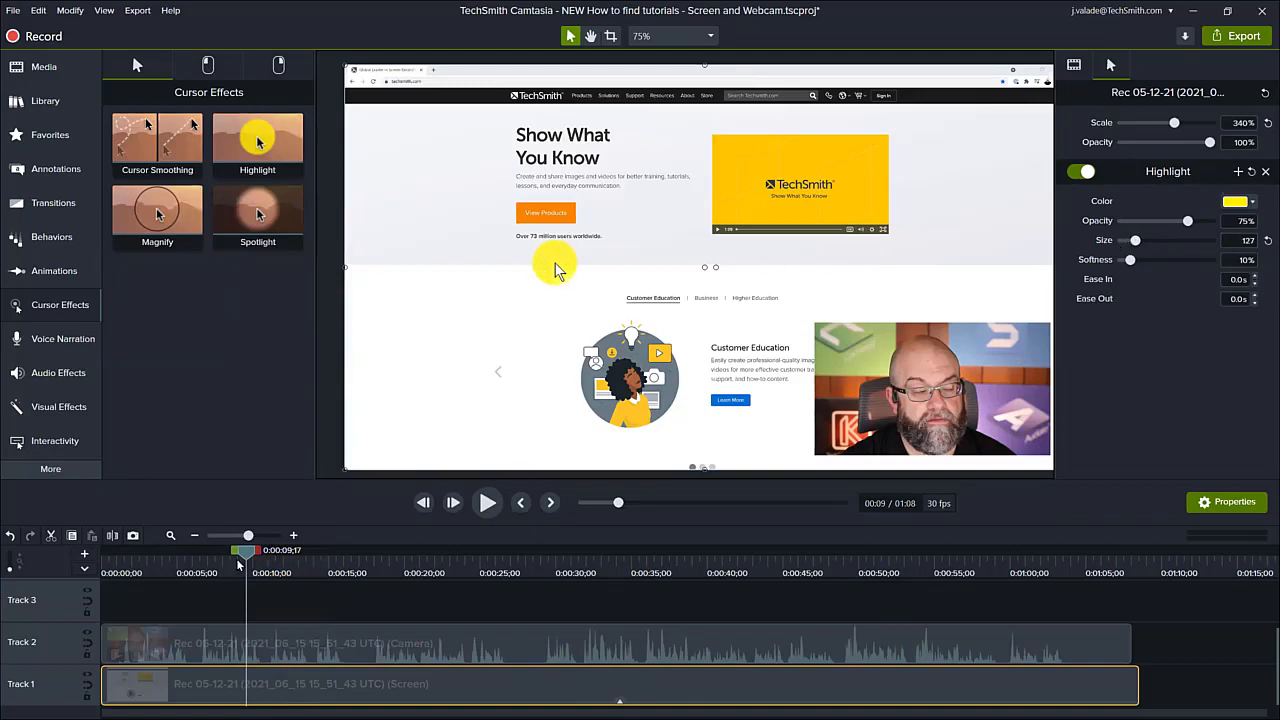
pyautogui.moveTo(247, 555)
pyautogui.mouseDown()
pyautogui.moveTo(300, 557)
pyautogui.moveTo(241, 560)
pyautogui.mouseUp()
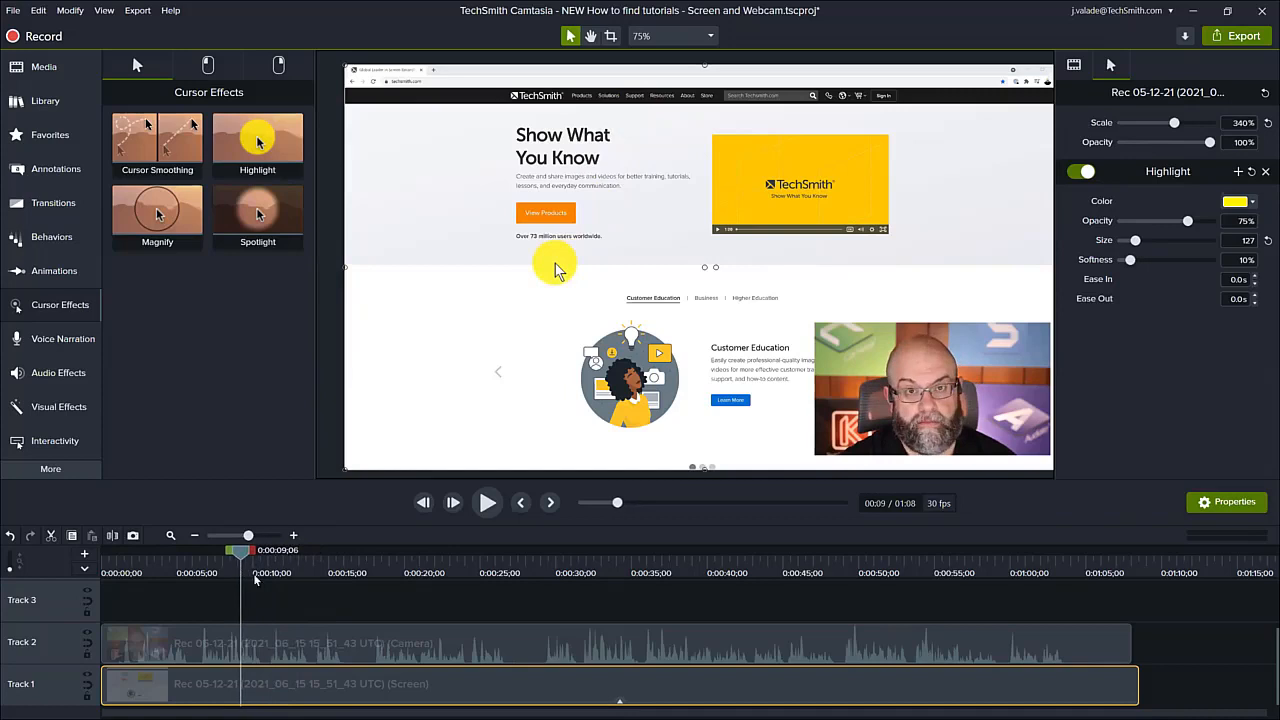
# Examine the cursor effects available for left clicks and right clicks.
pyautogui.moveTo(292, 200)
pyautogui.click(150, 240)
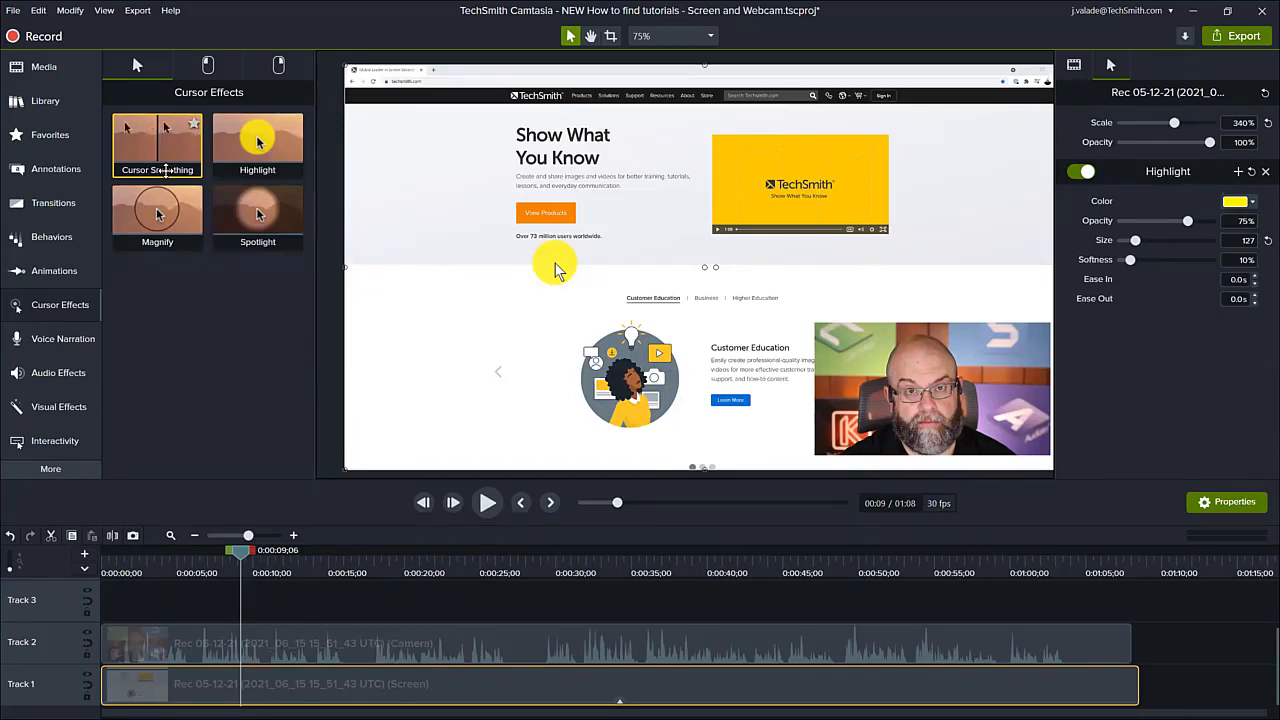
pyautogui.click(212, 65)
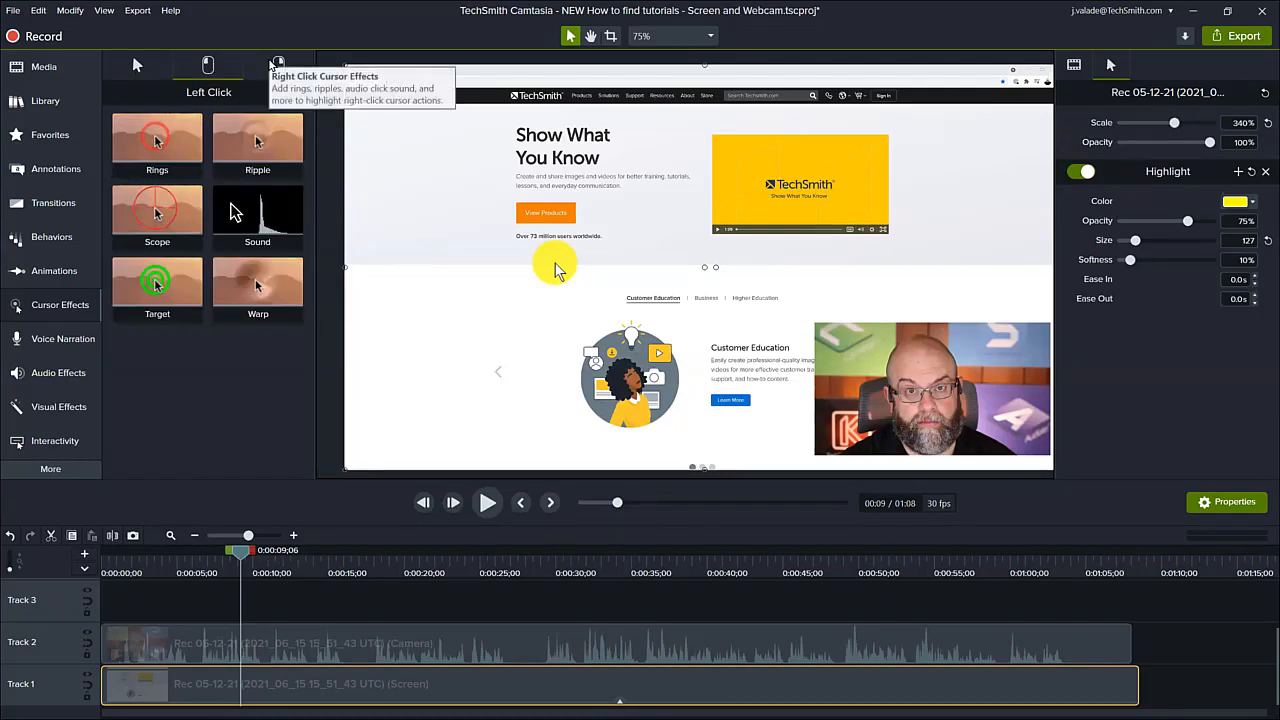
pyautogui.click(277, 64)
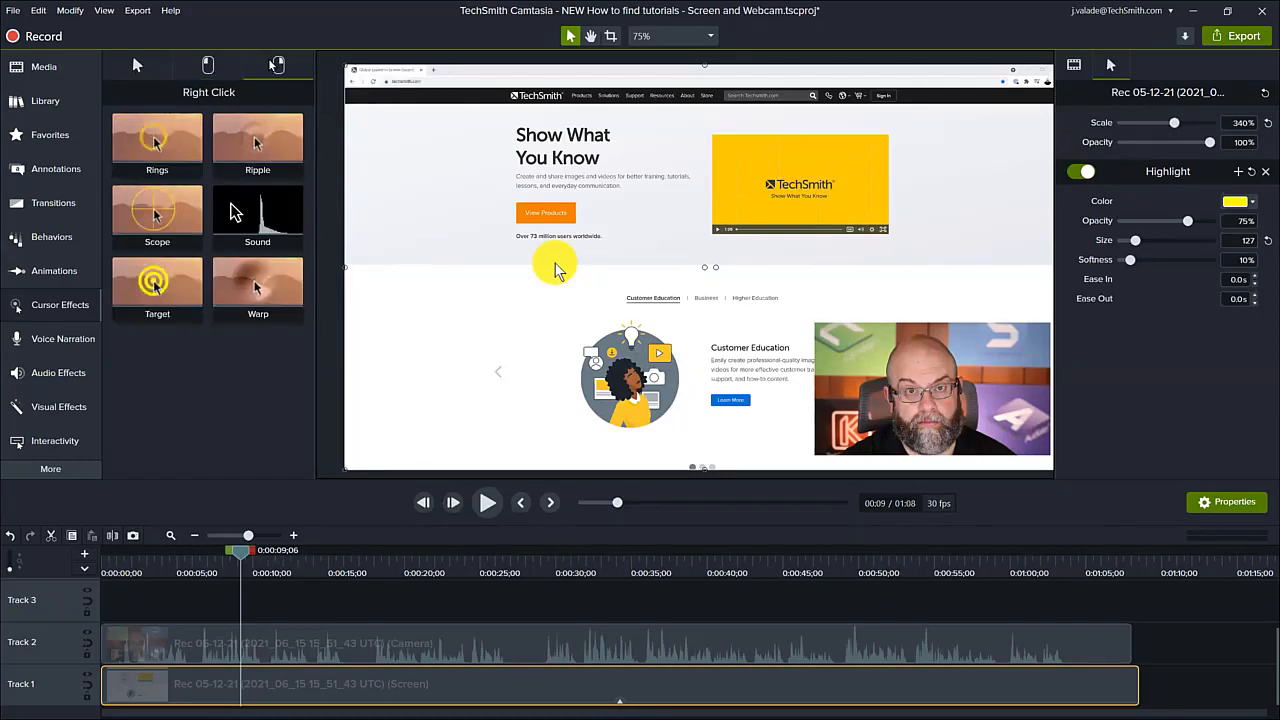
pyautogui.click(215, 72)
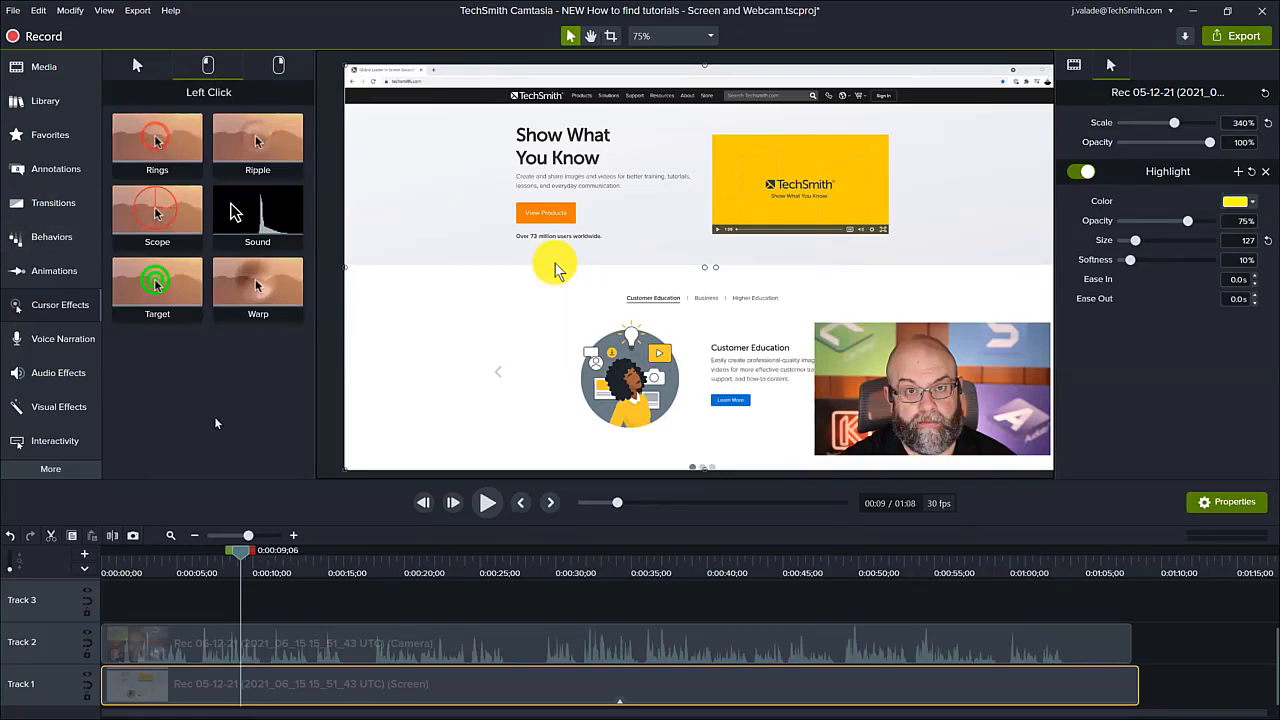
# Examine the voice narration settings with the playhead at 0:00:03;28, and view the available audio effects.
pyautogui.click(80, 343)
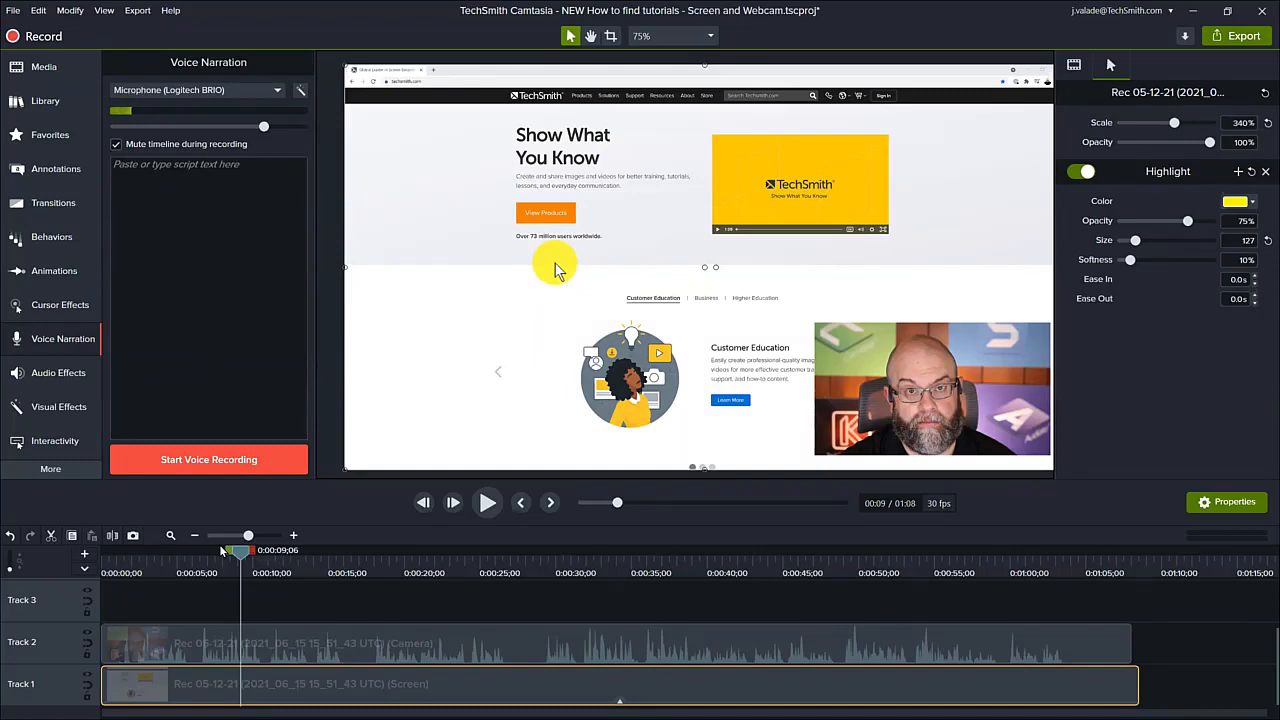
pyautogui.moveTo(178, 552); pyautogui.dragTo(159, 558)
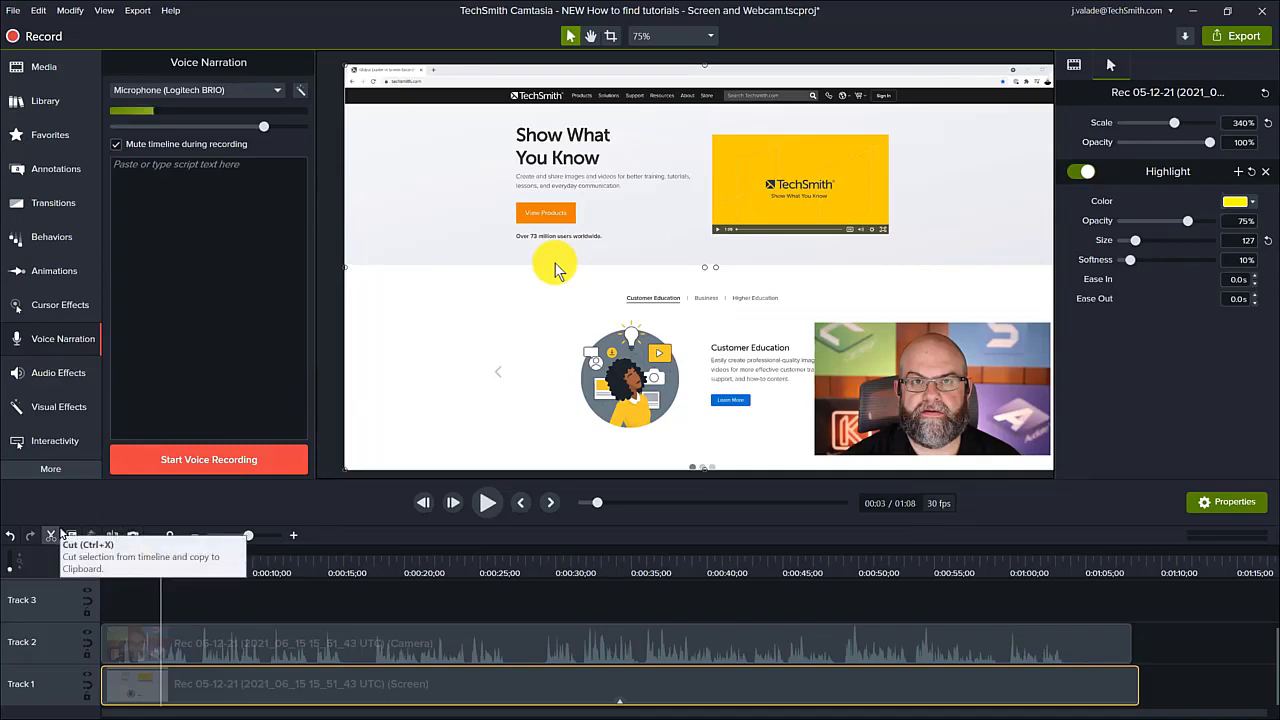
pyautogui.click(66, 376)
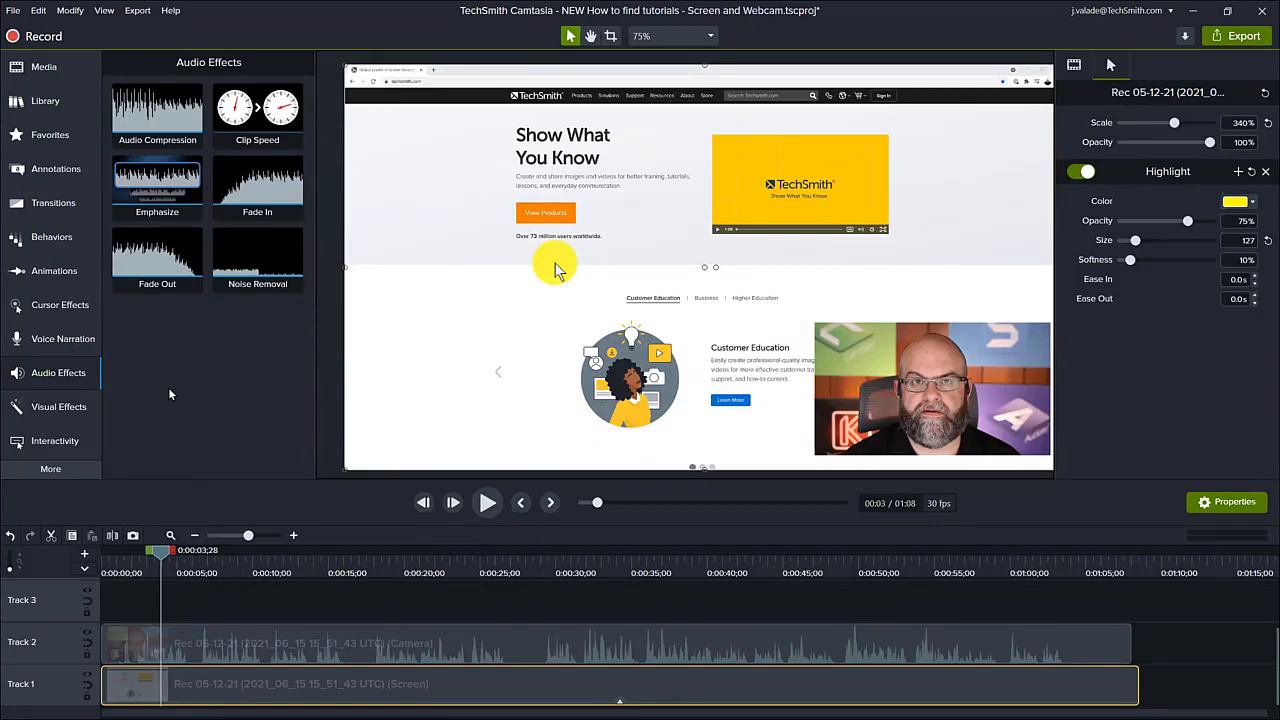
# Apply the Color LUT visual effect to the camera video on the canvas.
pyautogui.click(62, 410)
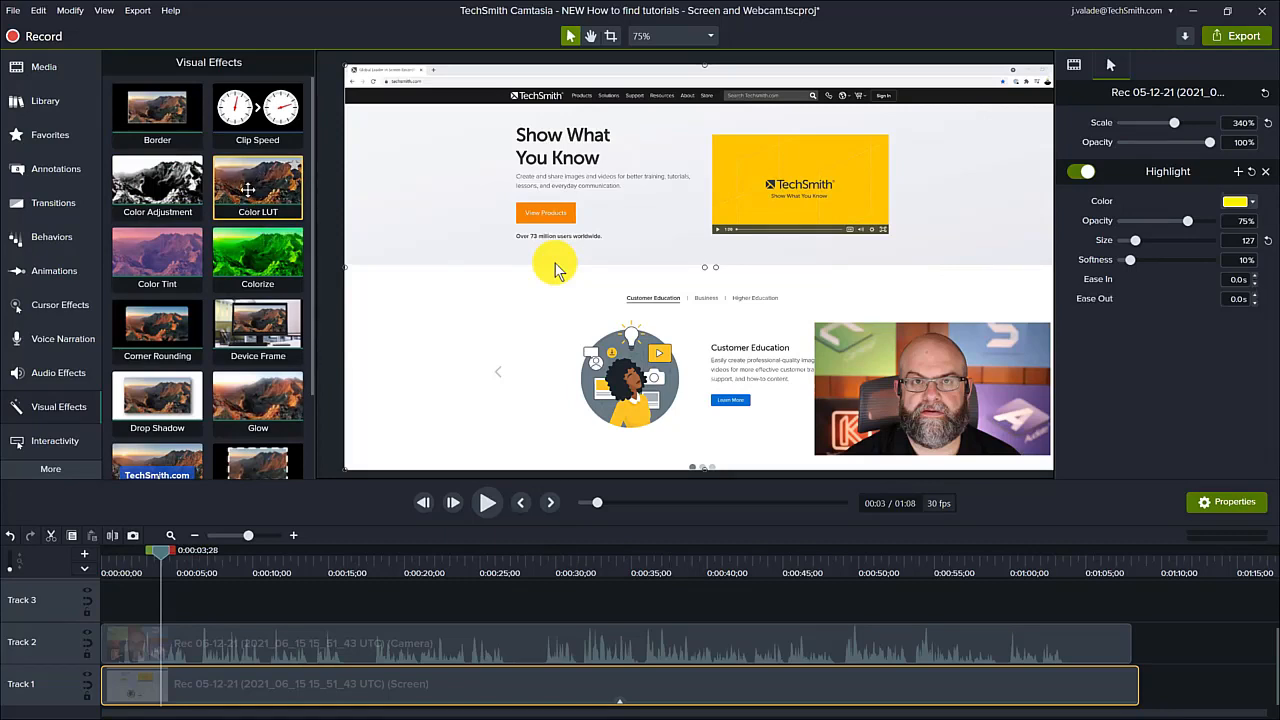
pyautogui.moveTo(254, 186); pyautogui.dragTo(964, 344)
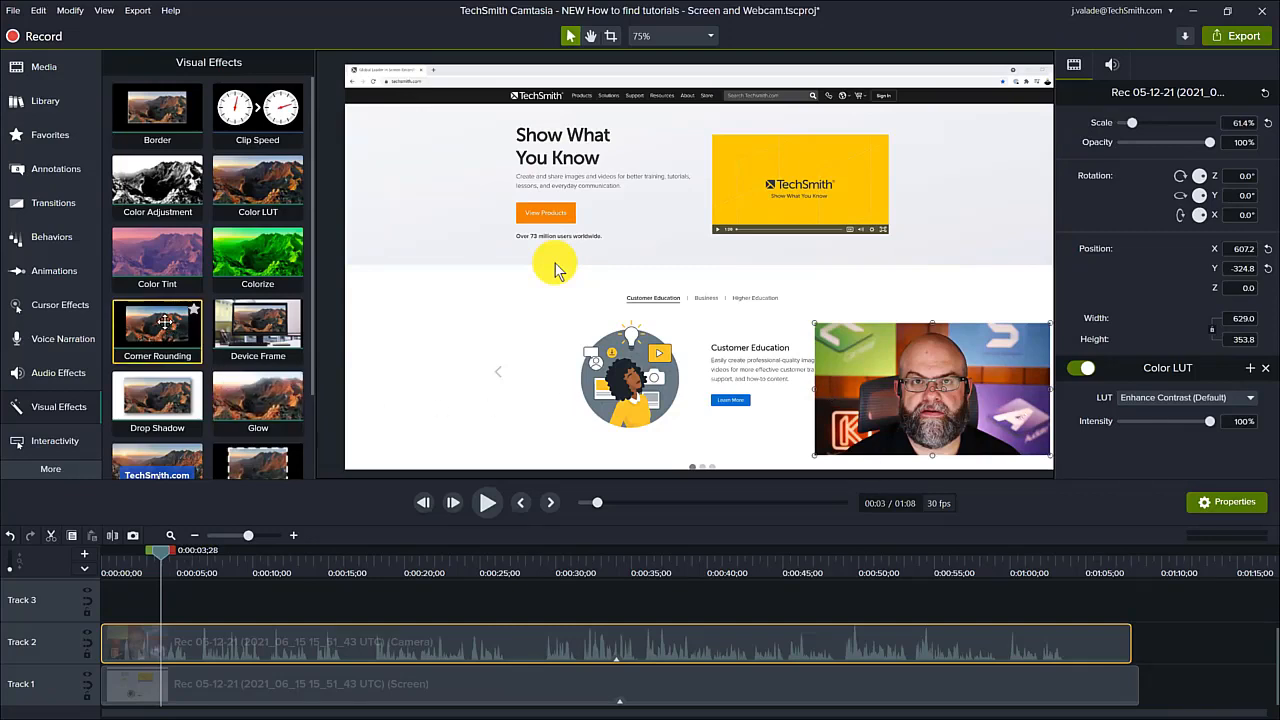
# Try the Device Frame visual effect on the camera video with the MacBook Pro type.
pyautogui.scroll(-1, 164, 321)
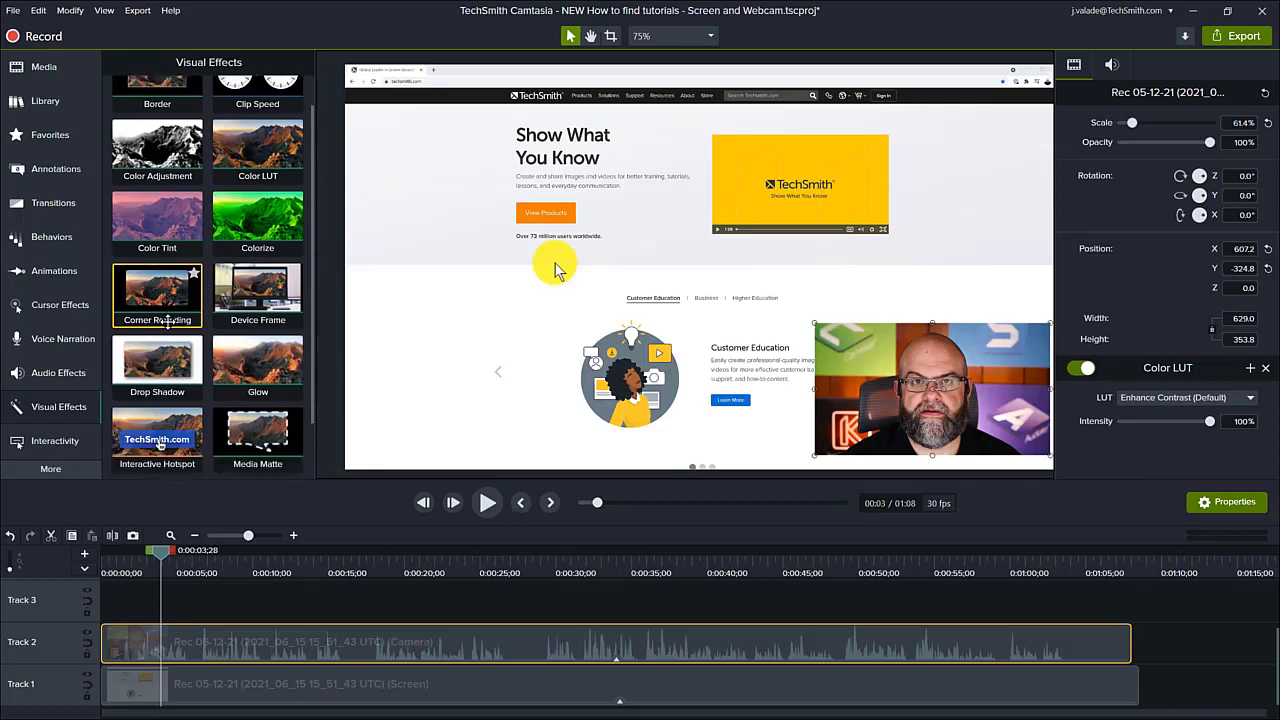
pyautogui.moveTo(250, 300); pyautogui.dragTo(895, 395)
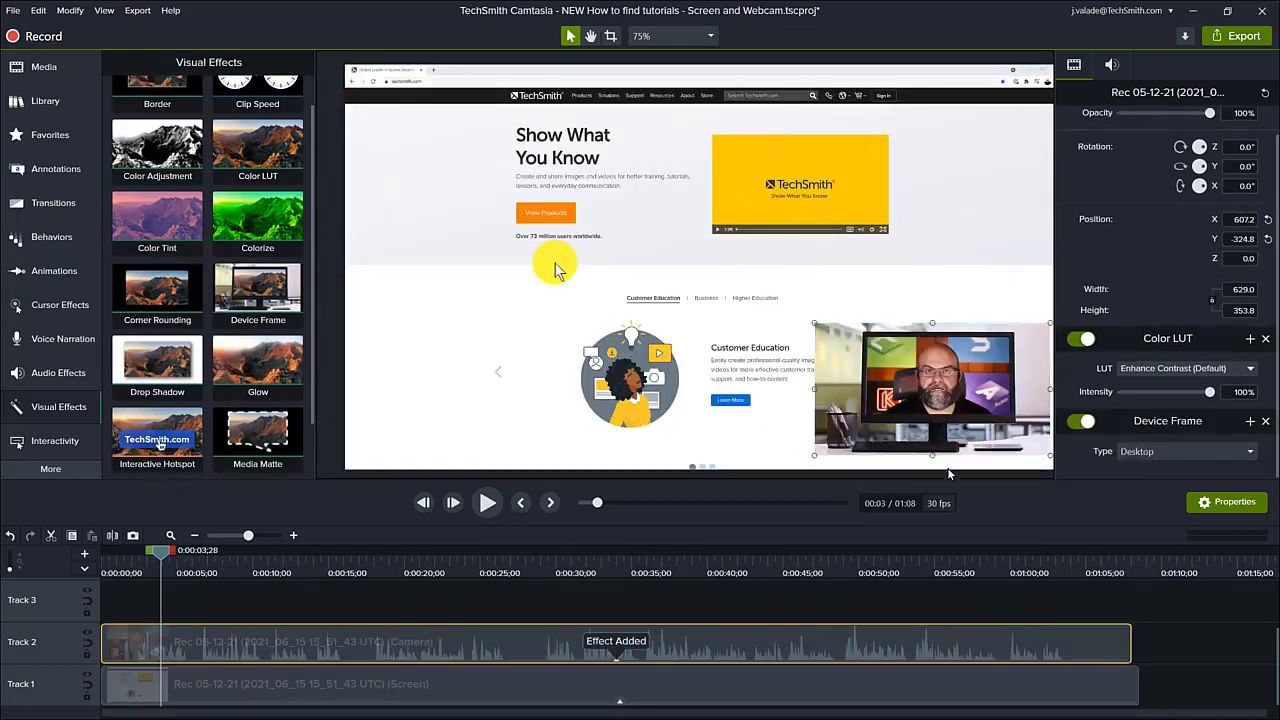
pyautogui.click(1144, 452)
pyautogui.click(1161, 503)
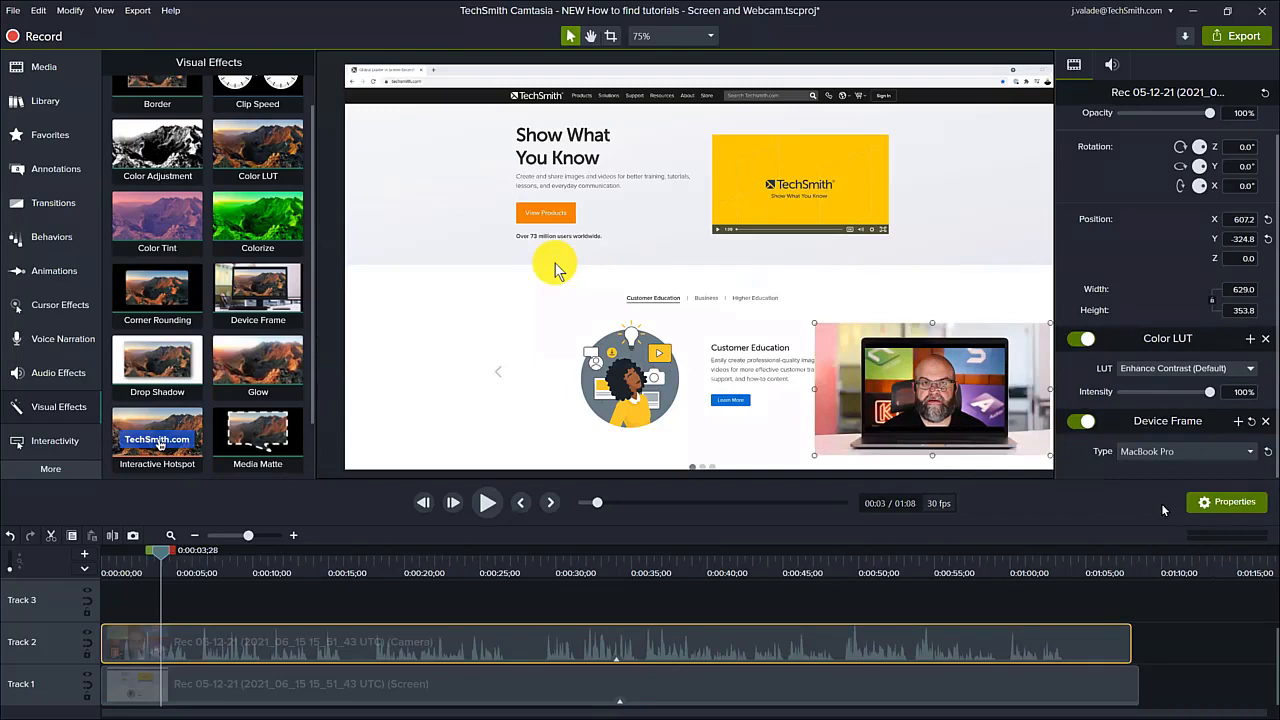
pyautogui.click(1263, 422)
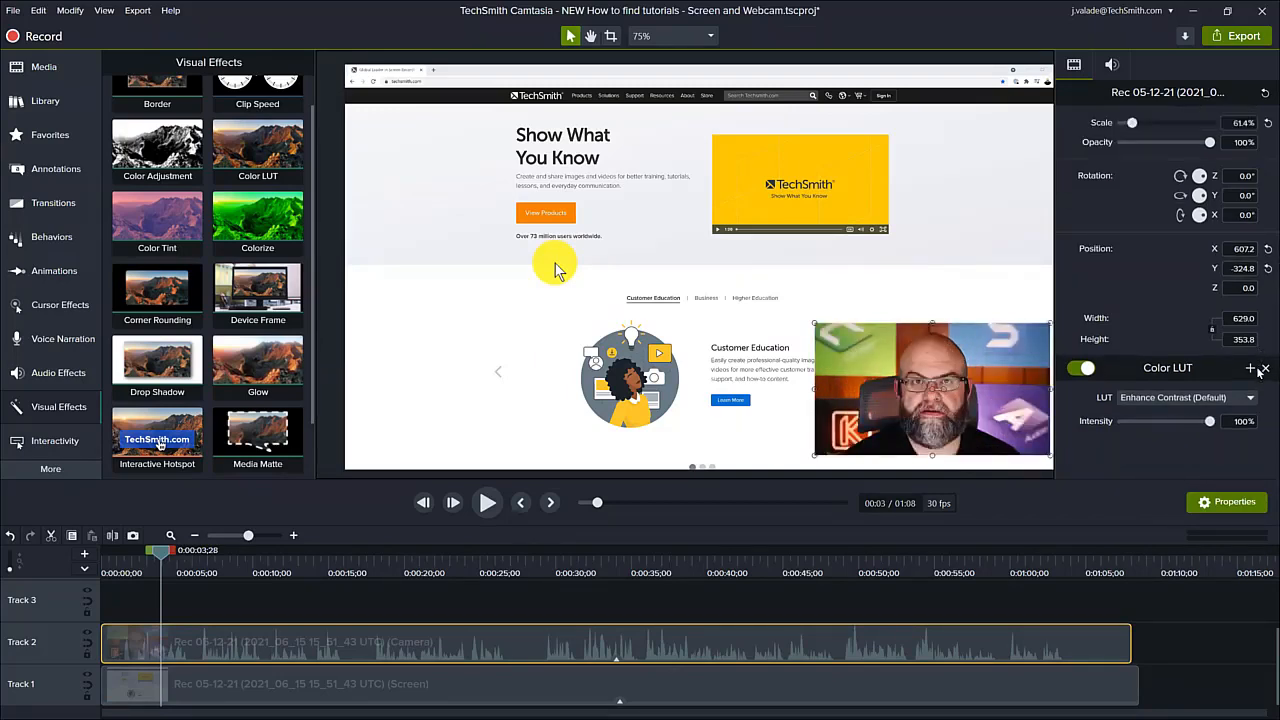
# Remove the Color LUT effect from the camera video and view the remaining visual effects.
pyautogui.click(1263, 368)
pyautogui.scroll(-2, 257, 400)
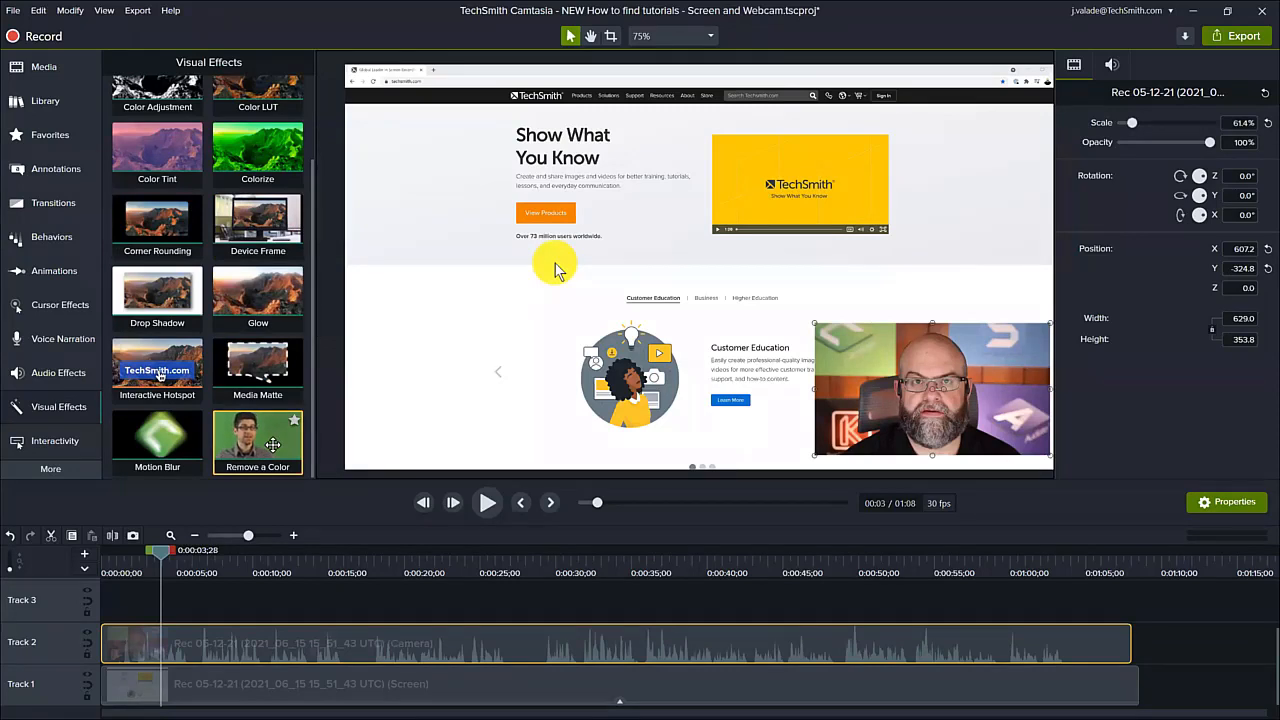
# View the interactivity options for adding a quiz and zoom the canvas out to 60%.
pyautogui.click(62, 440)
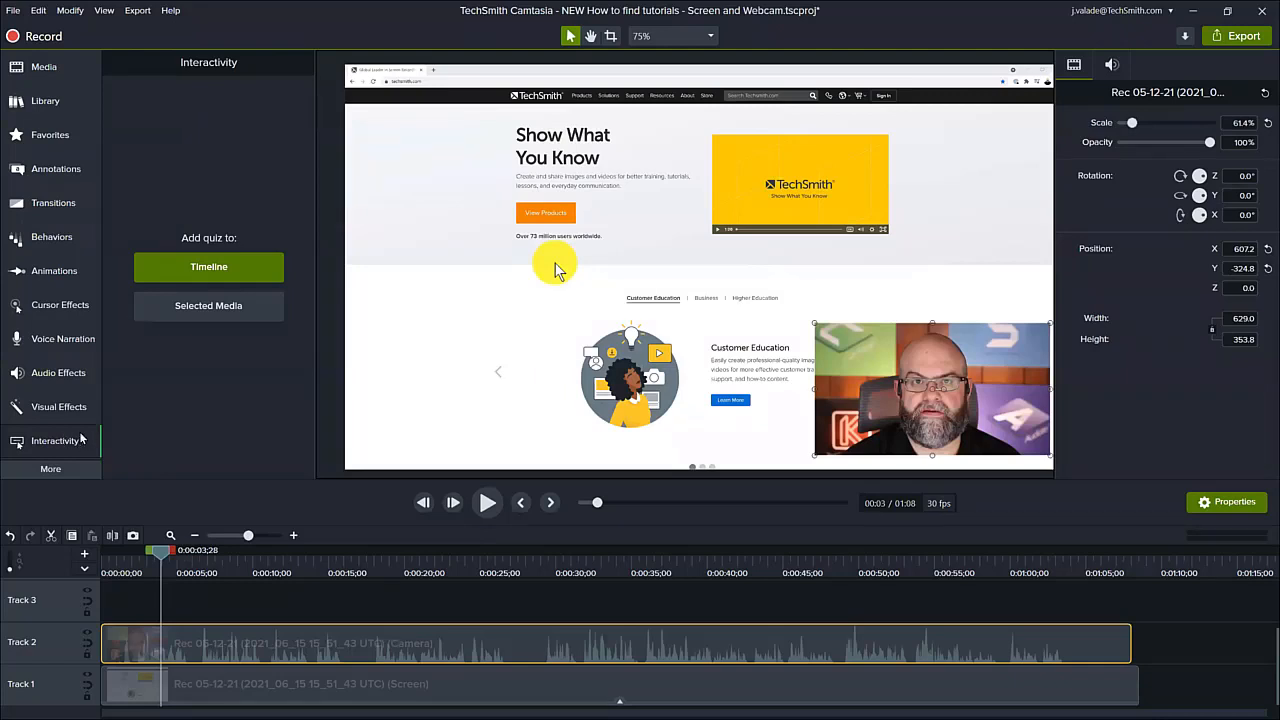
pyautogui.moveTo(296, 641)
pyautogui.scroll(-1, 607, 222)
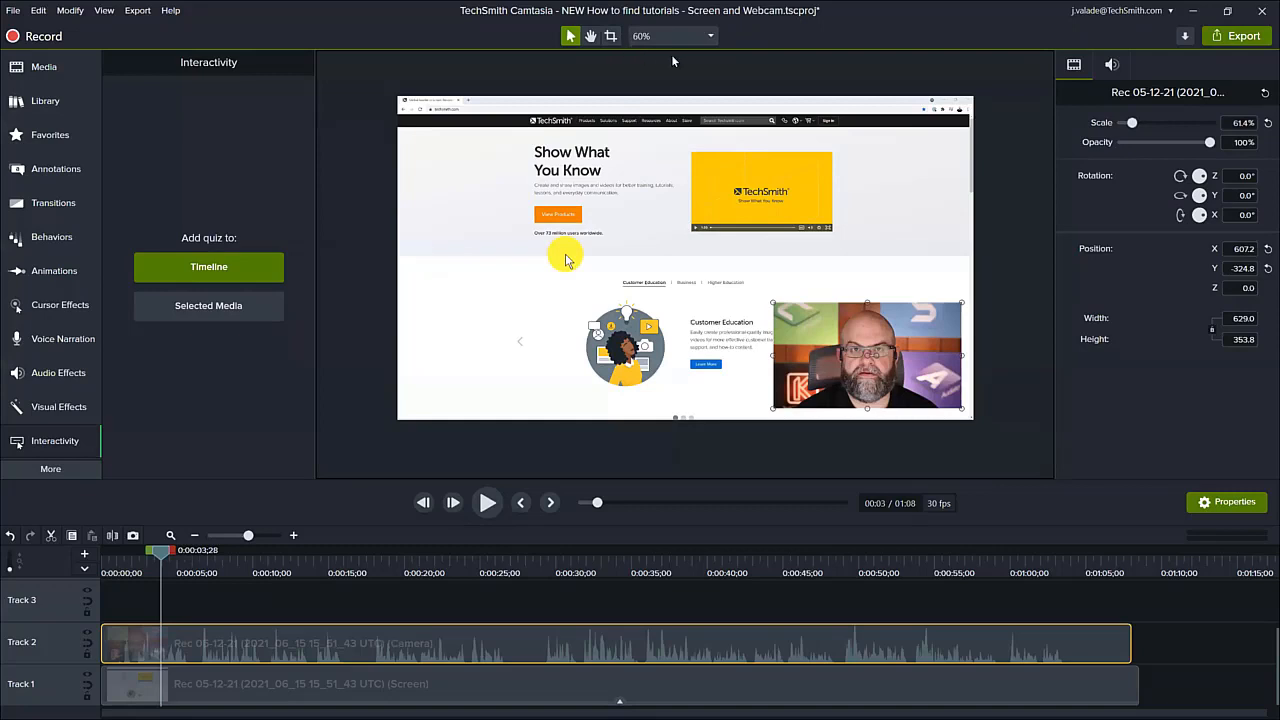
# Try detaching the canvas into a separate window and moving it, and return it to the editor.
pyautogui.click(711, 37)
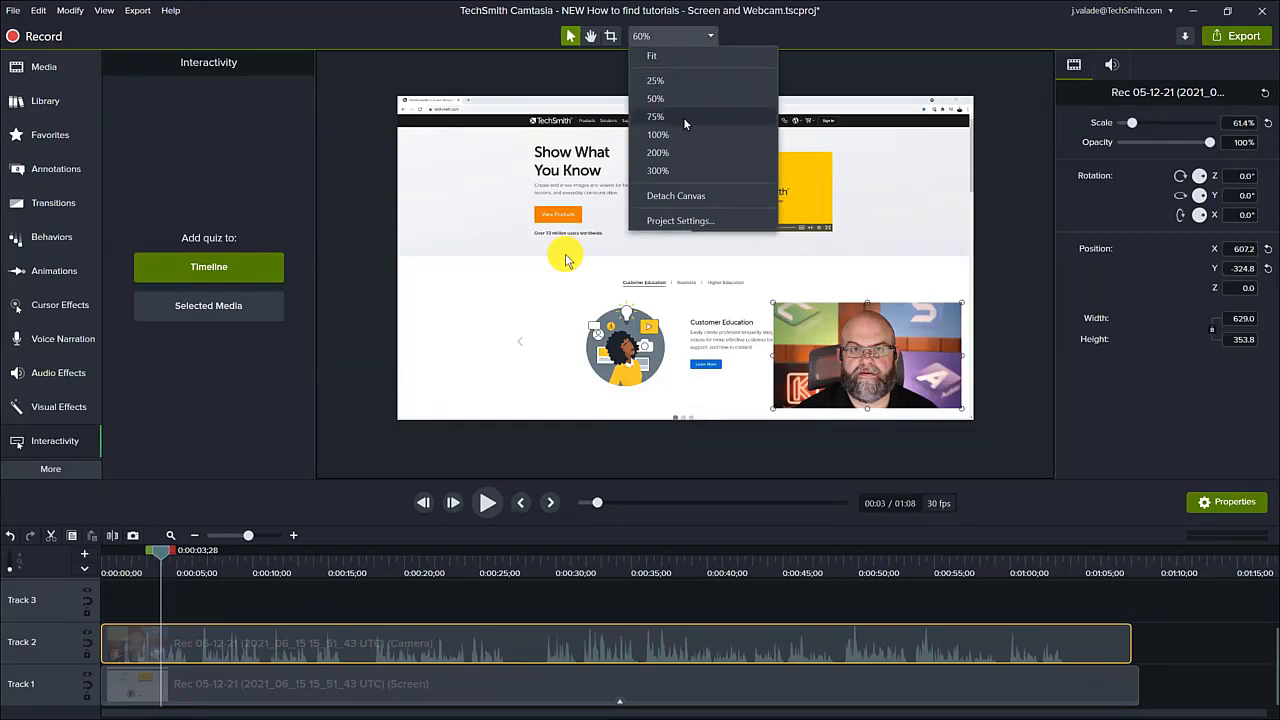
pyautogui.click(697, 196)
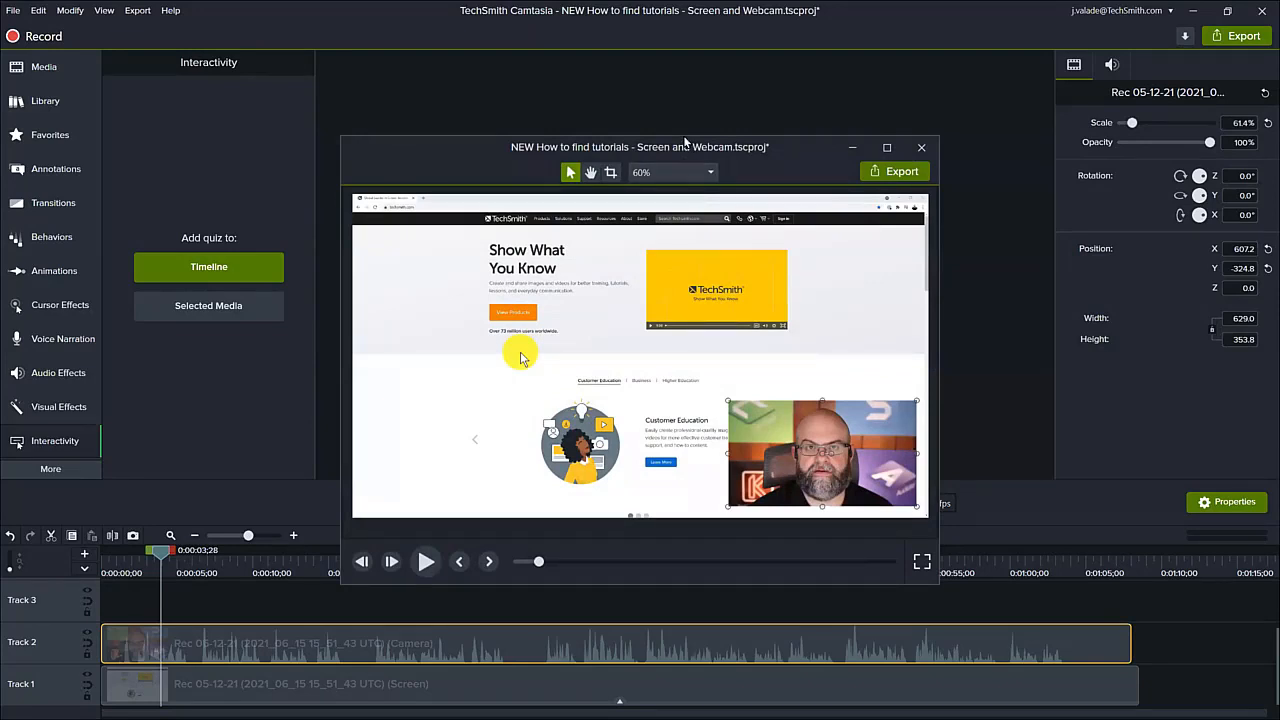
pyautogui.moveTo(685, 141); pyautogui.dragTo(538, 160)
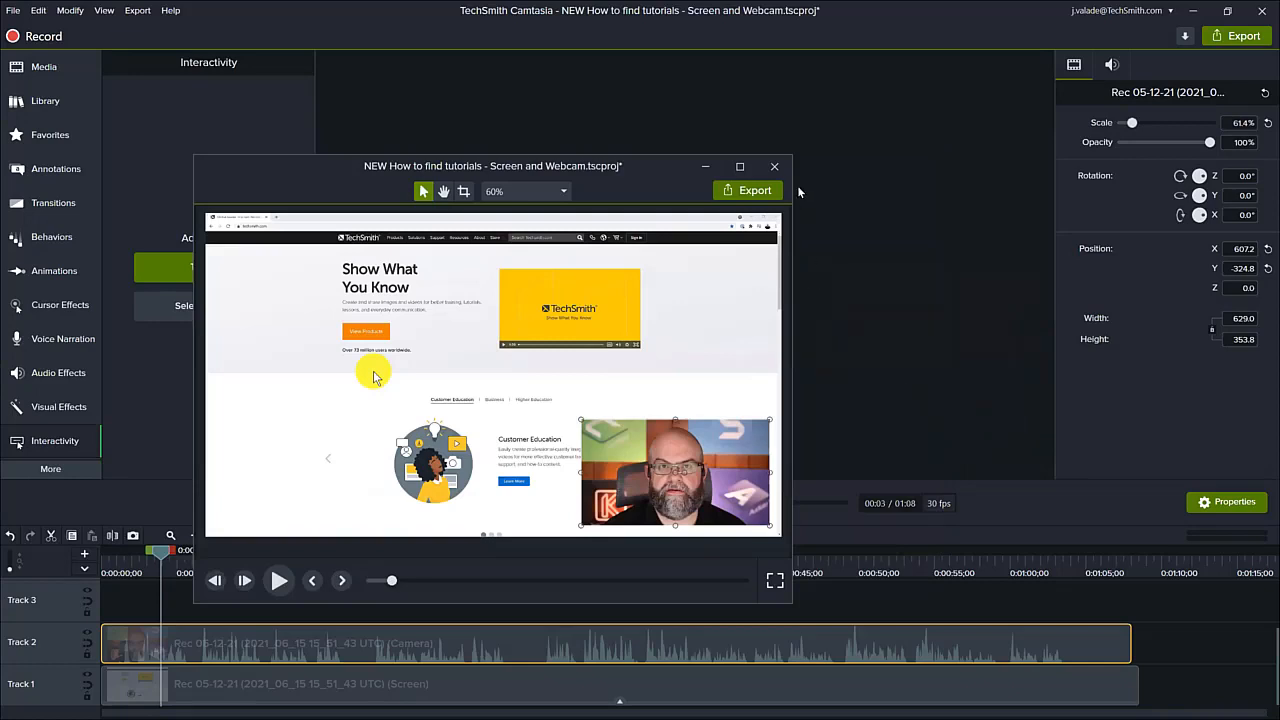
pyautogui.click(774, 166)
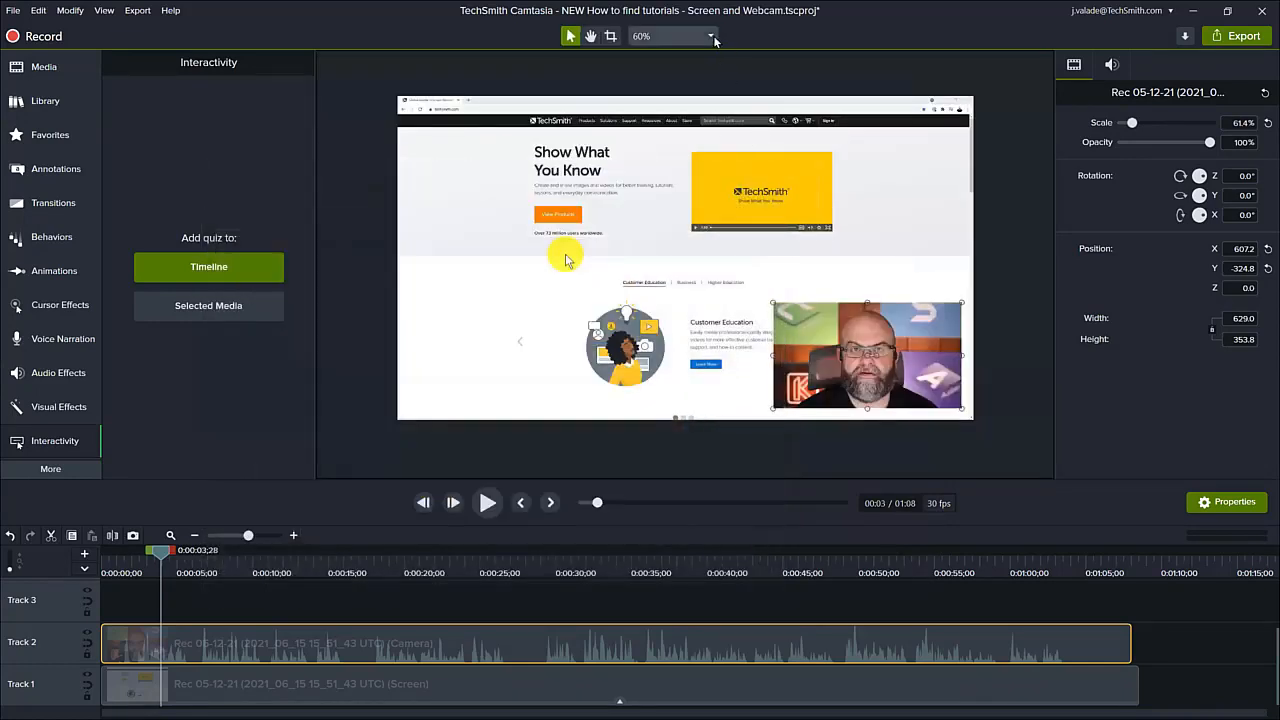
# Examine the canvas dimension and frame rate options in the project settings, leaving them without applying changes.
pyautogui.click(712, 37)
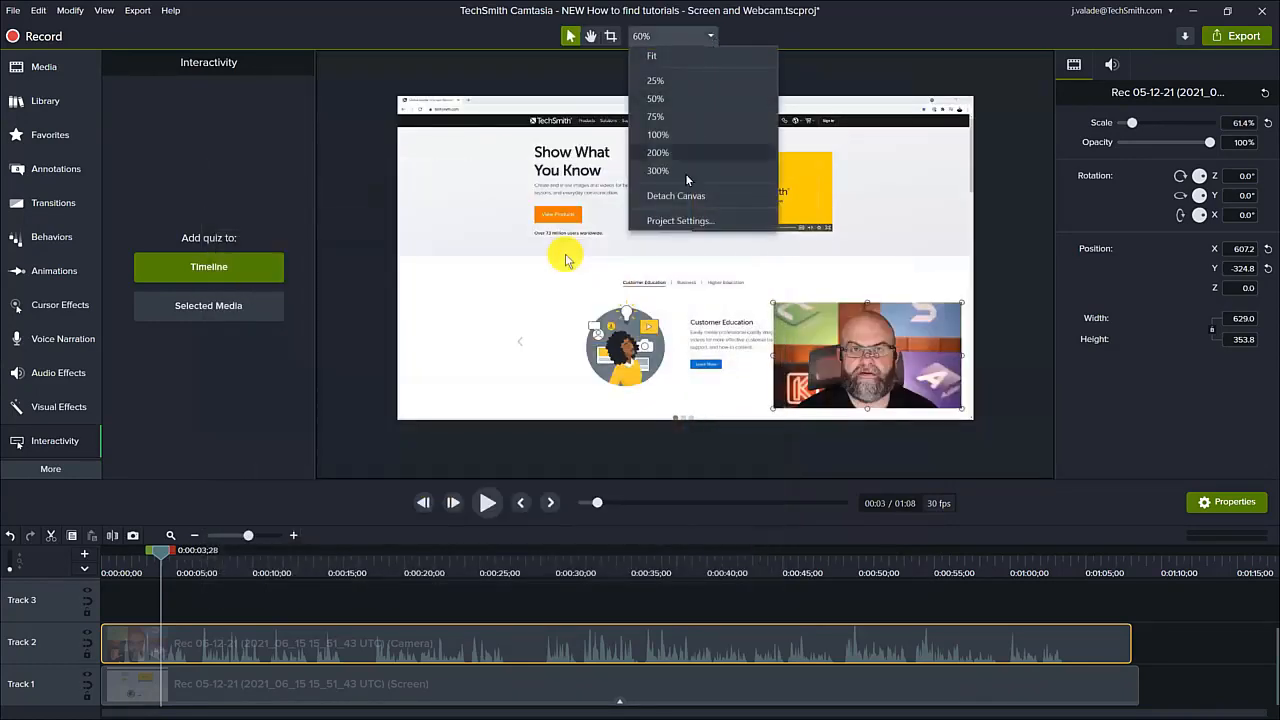
pyautogui.click(688, 222)
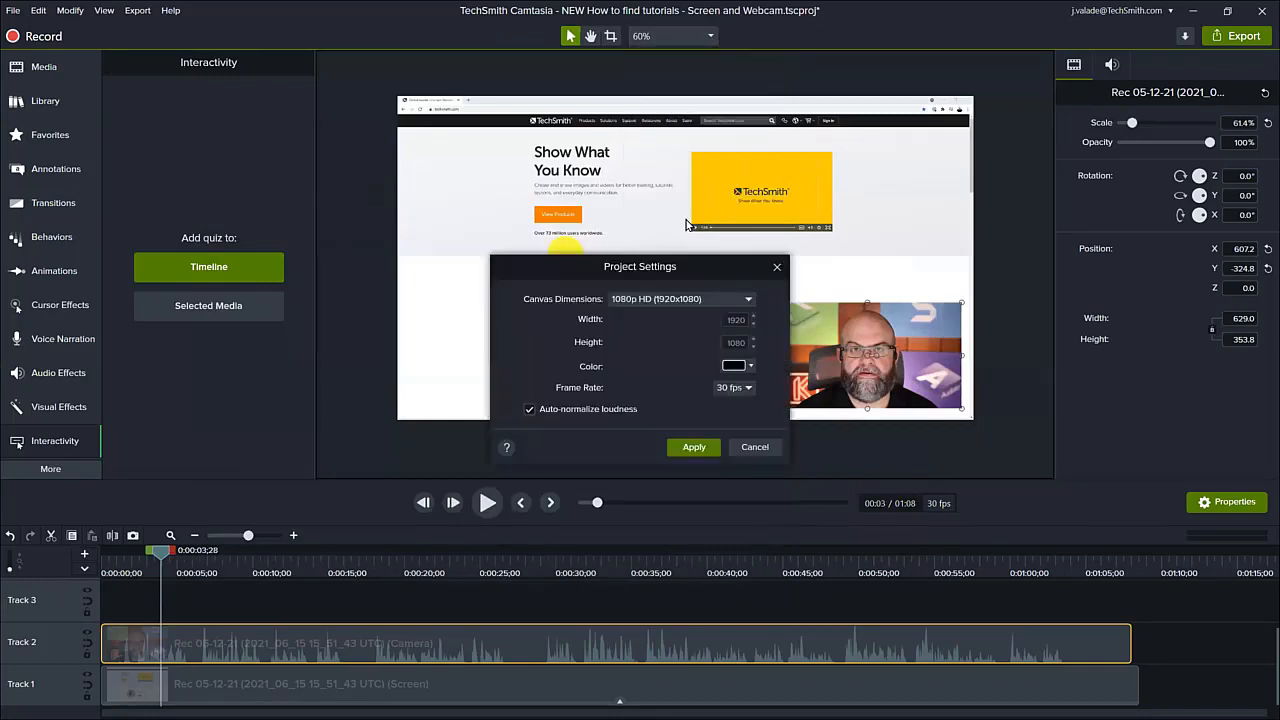
pyautogui.click(749, 300)
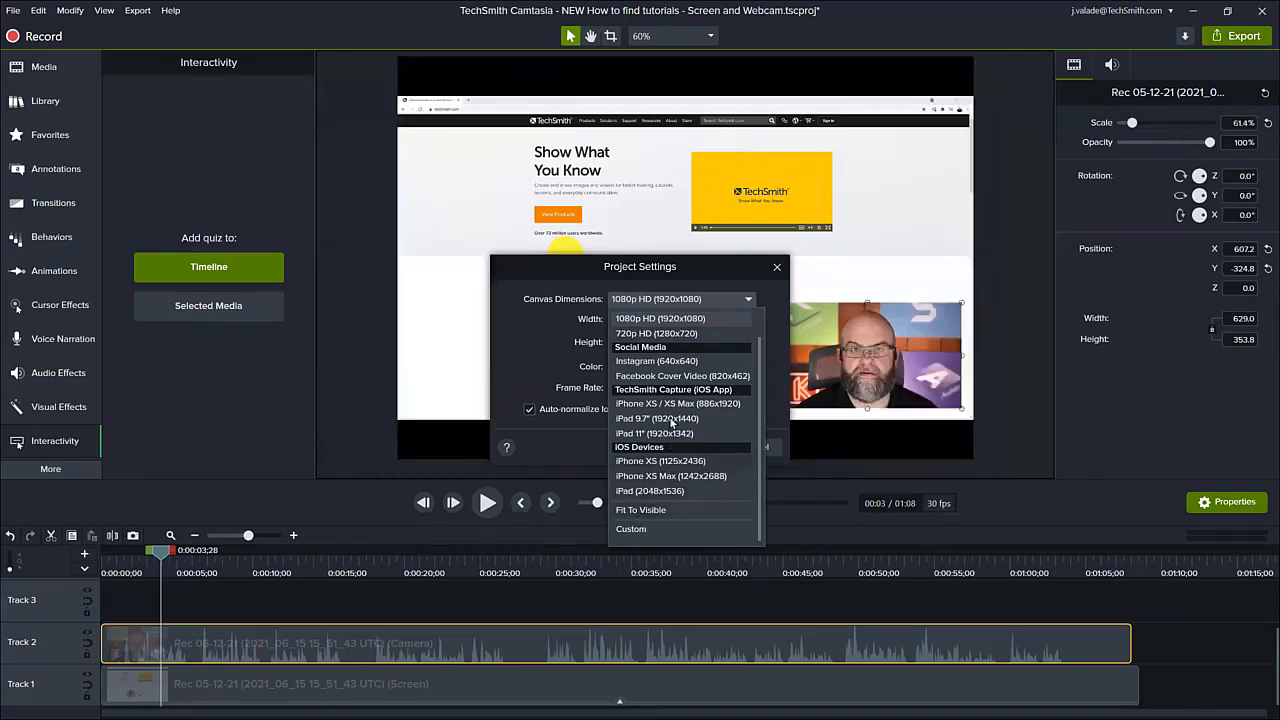
pyautogui.click(662, 320)
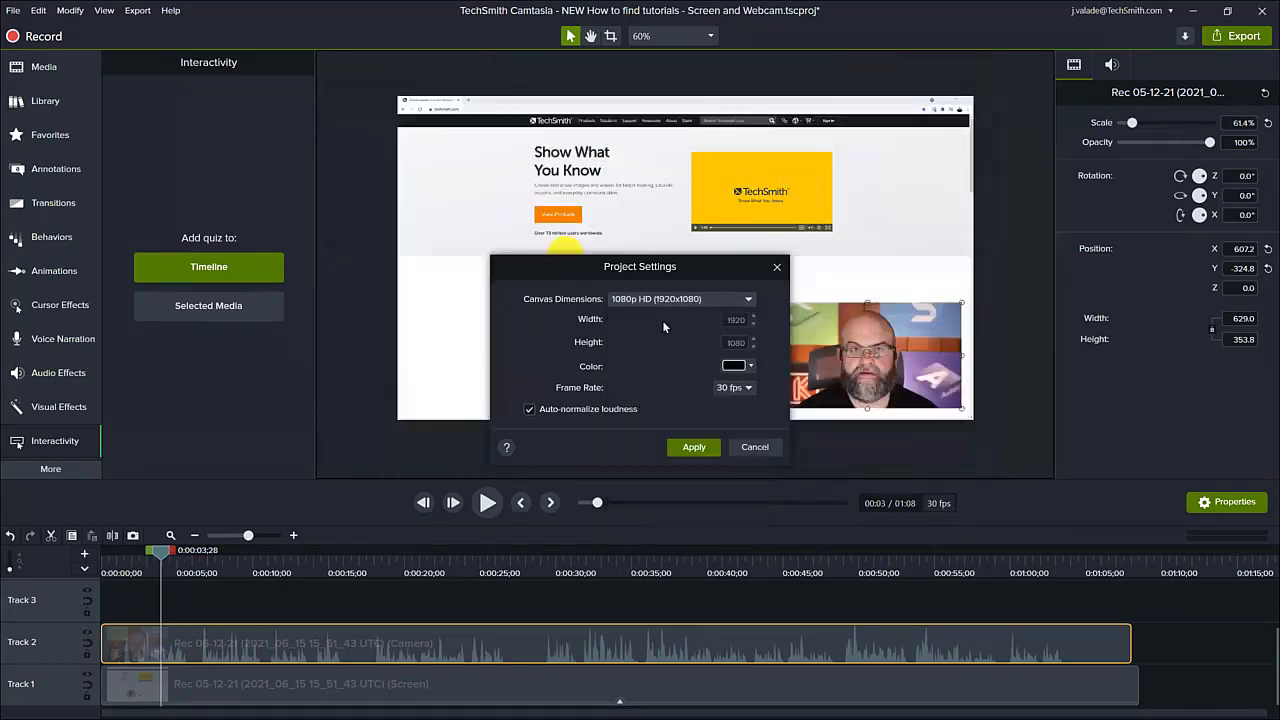
pyautogui.click(724, 390)
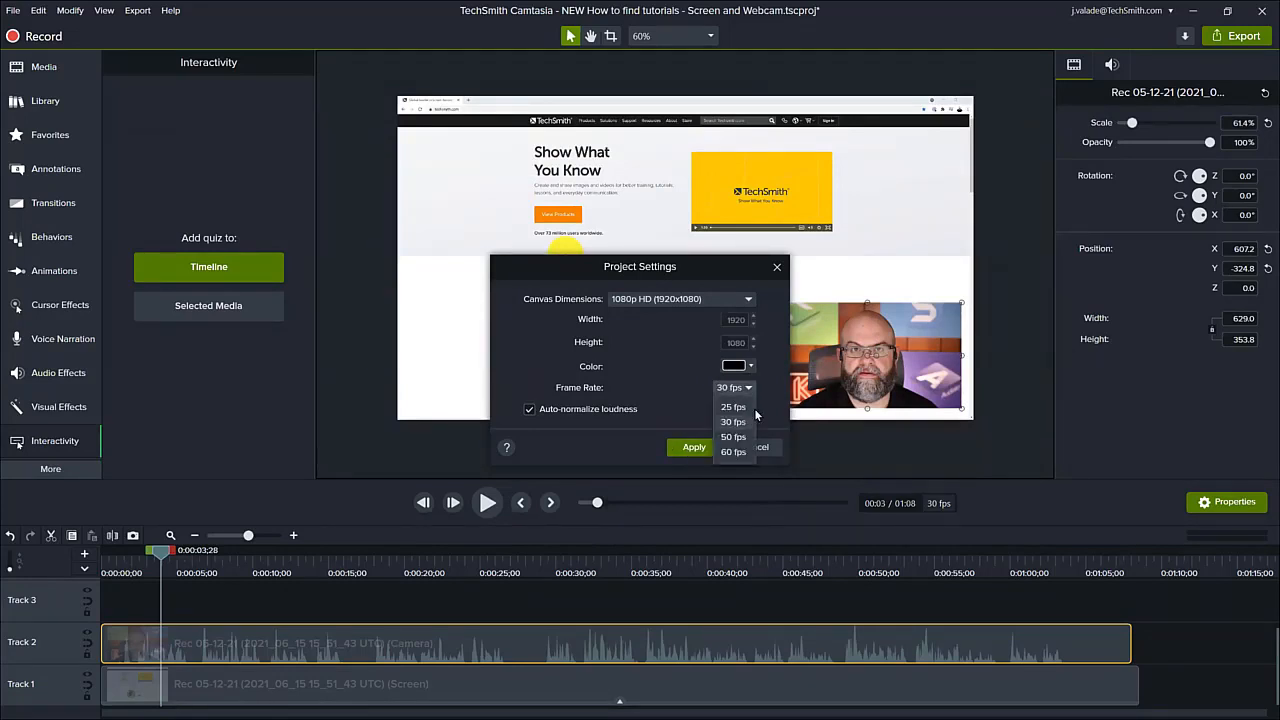
pyautogui.click(763, 452)
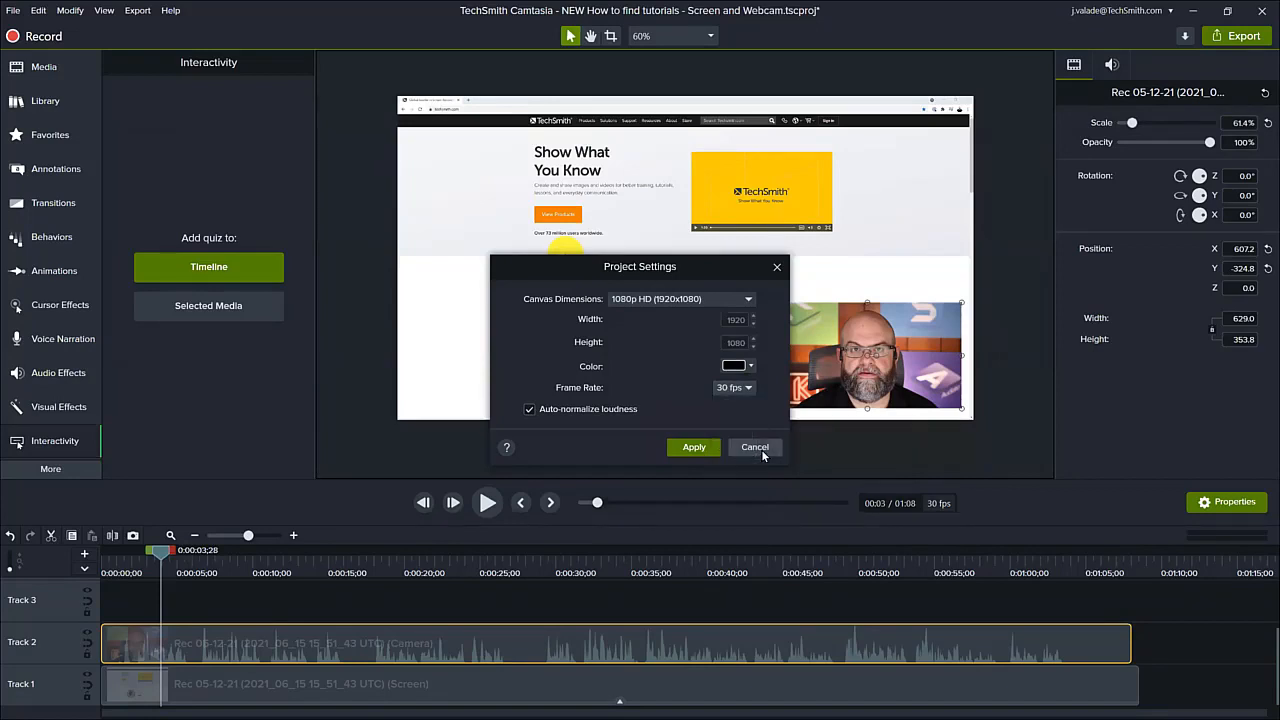
pyautogui.click(763, 452)
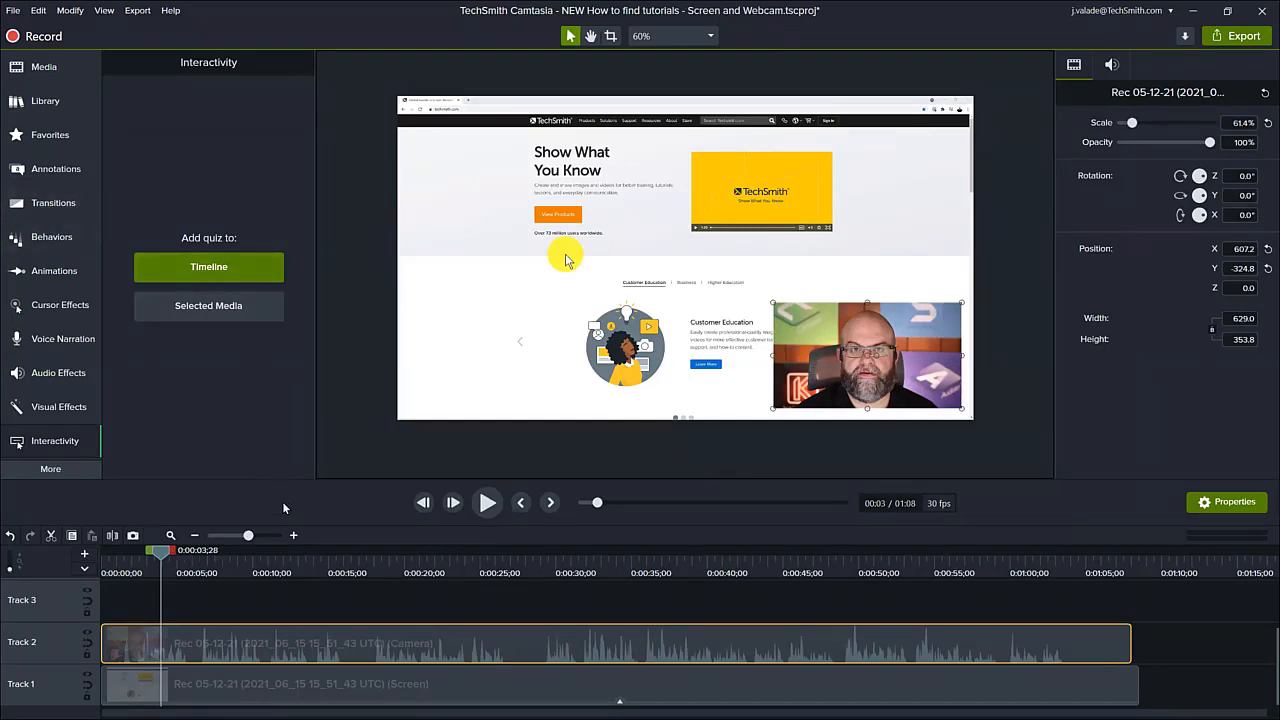
# View the media bin and the general cursor effects.
pyautogui.click(20, 62)
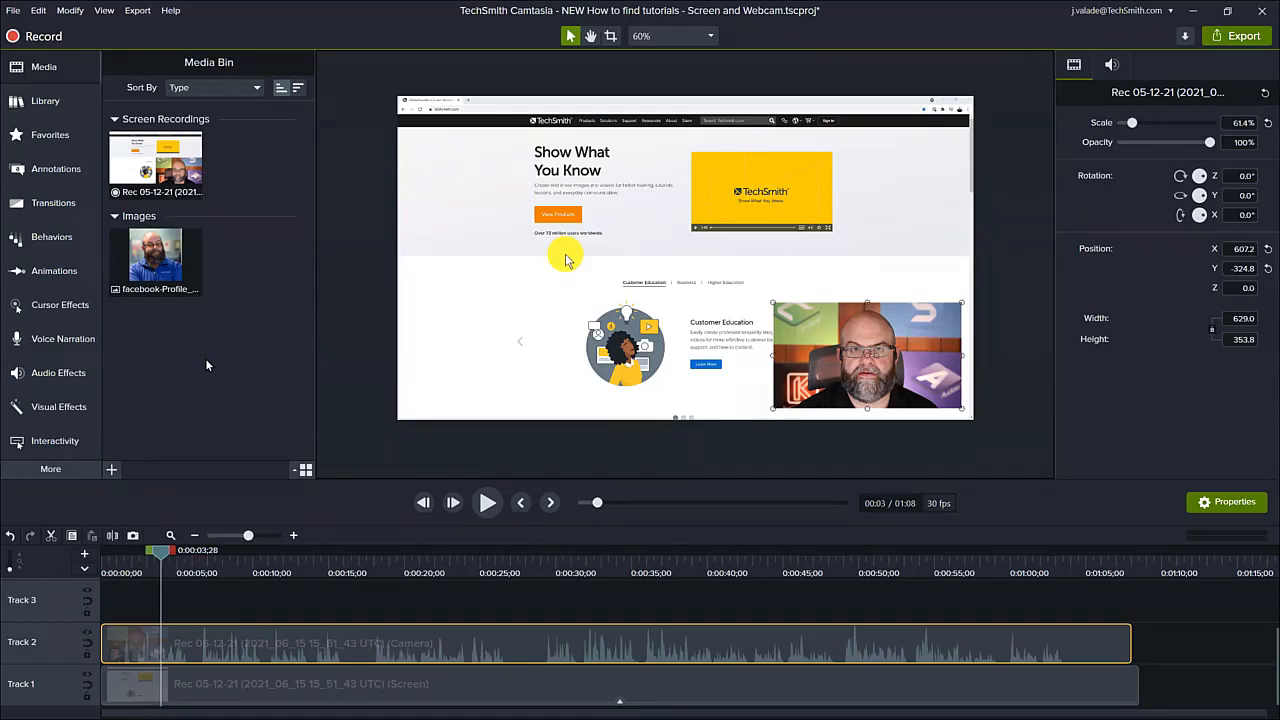
pyautogui.click(90, 308)
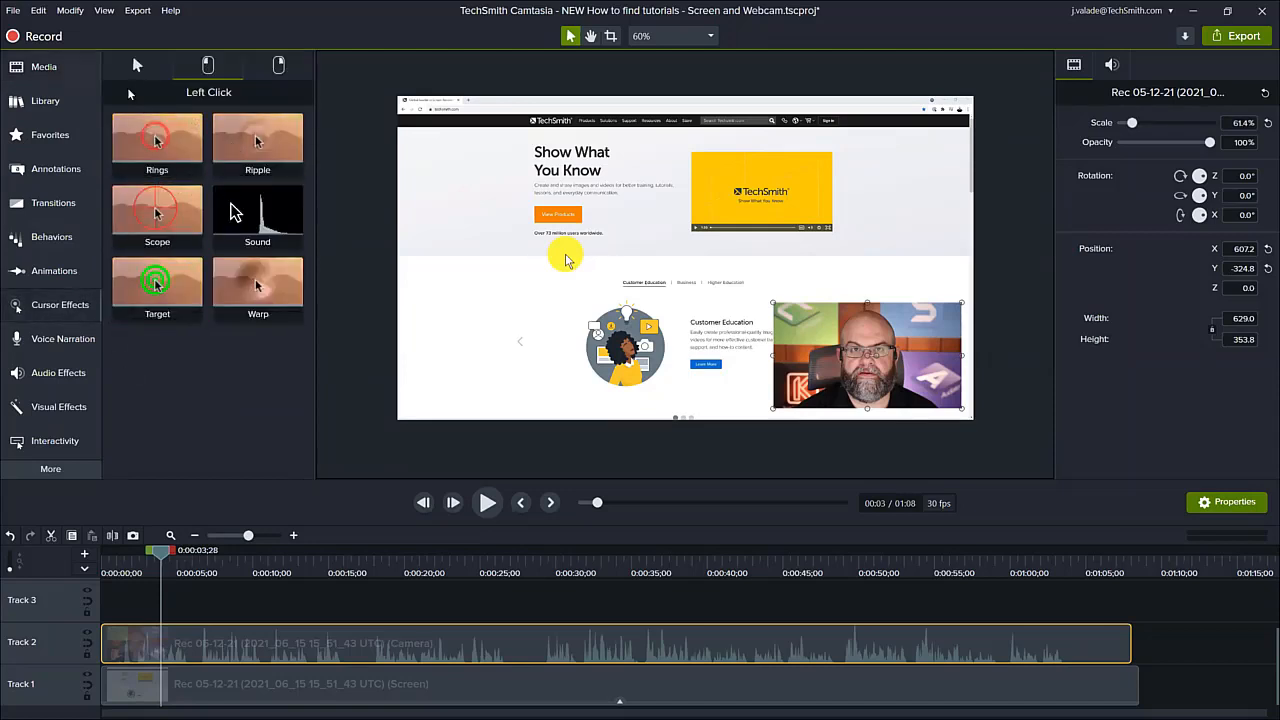
pyautogui.click(137, 65)
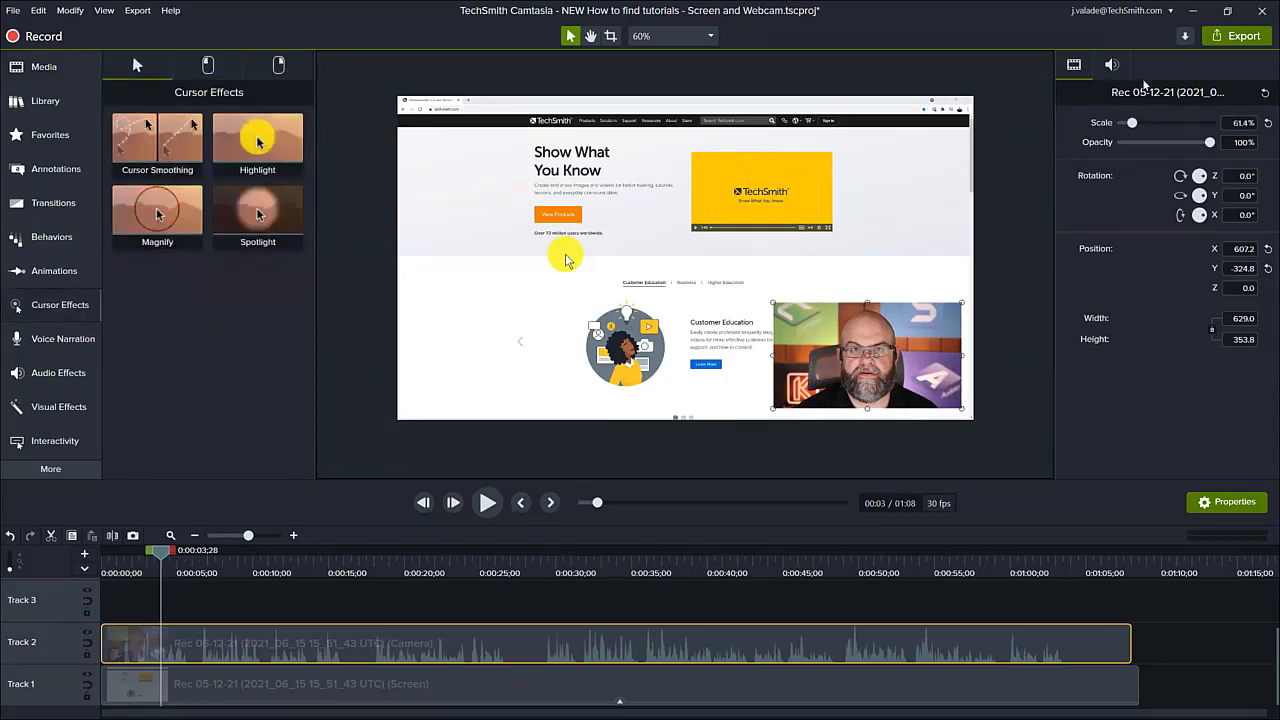
# Remove the Highlight cursor effect from the screen recording on Track 1, with the playhead at 0:00:11;21.
pyautogui.click(598, 688)
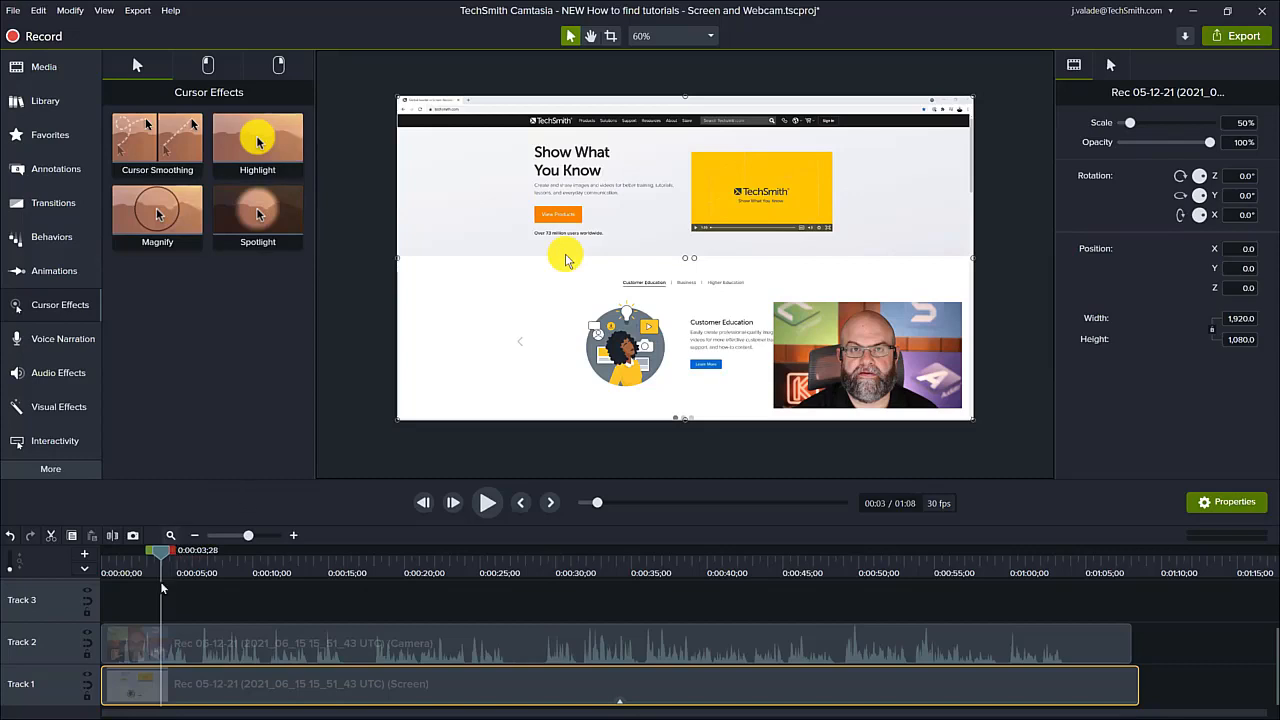
pyautogui.moveTo(182, 565); pyautogui.dragTo(279, 578)
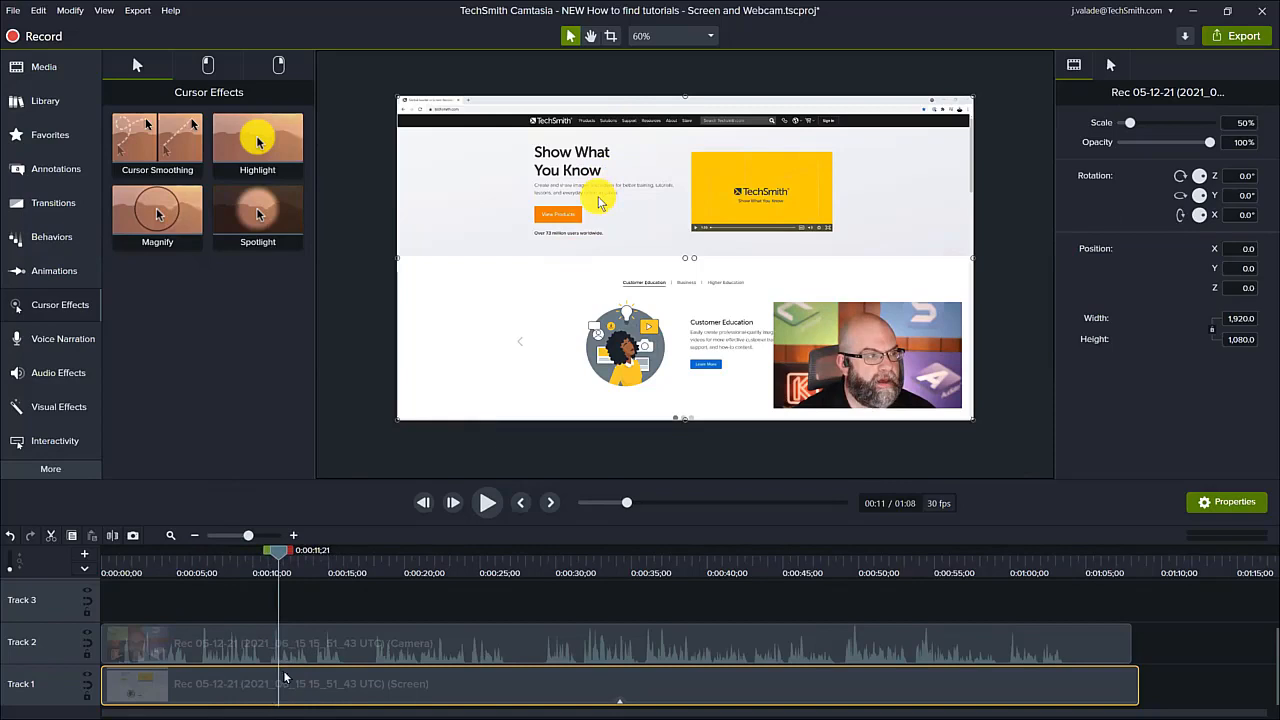
pyautogui.click(1109, 65)
pyautogui.click(1262, 171)
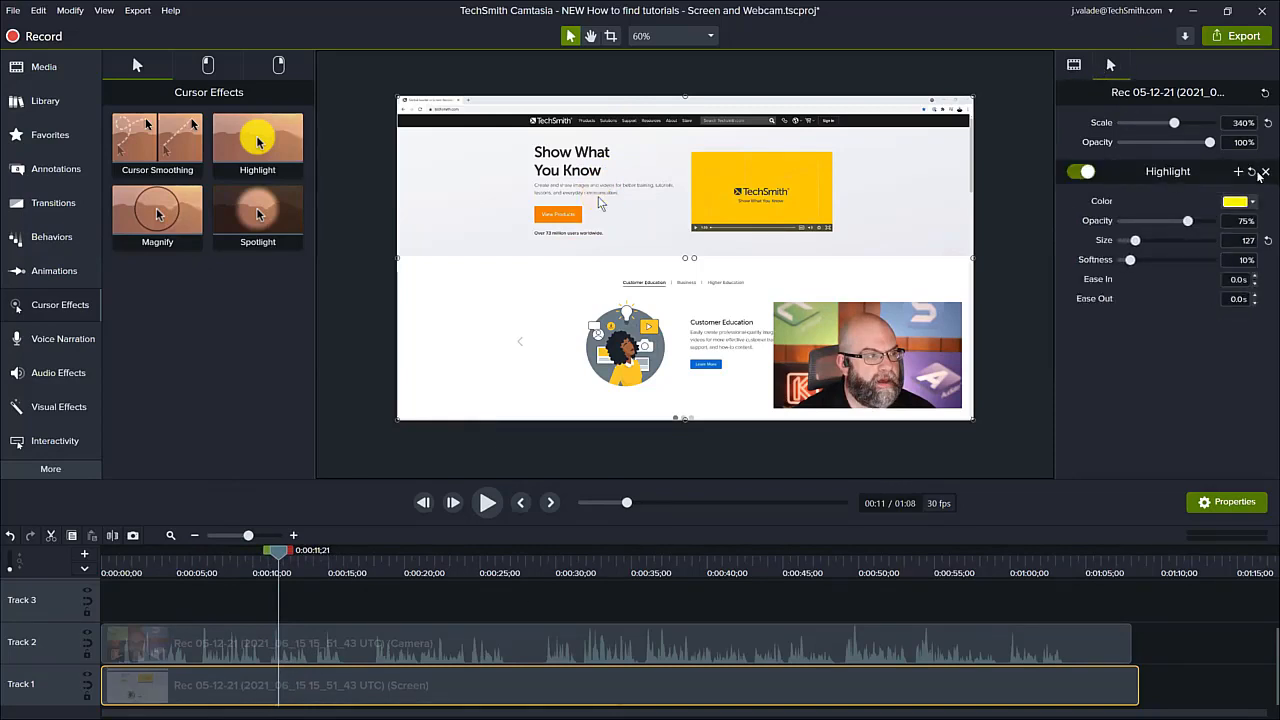
# Try the Device Frame visual effect on the whole screen recording and preview it at different points of the timeline.
pyautogui.click(46, 405)
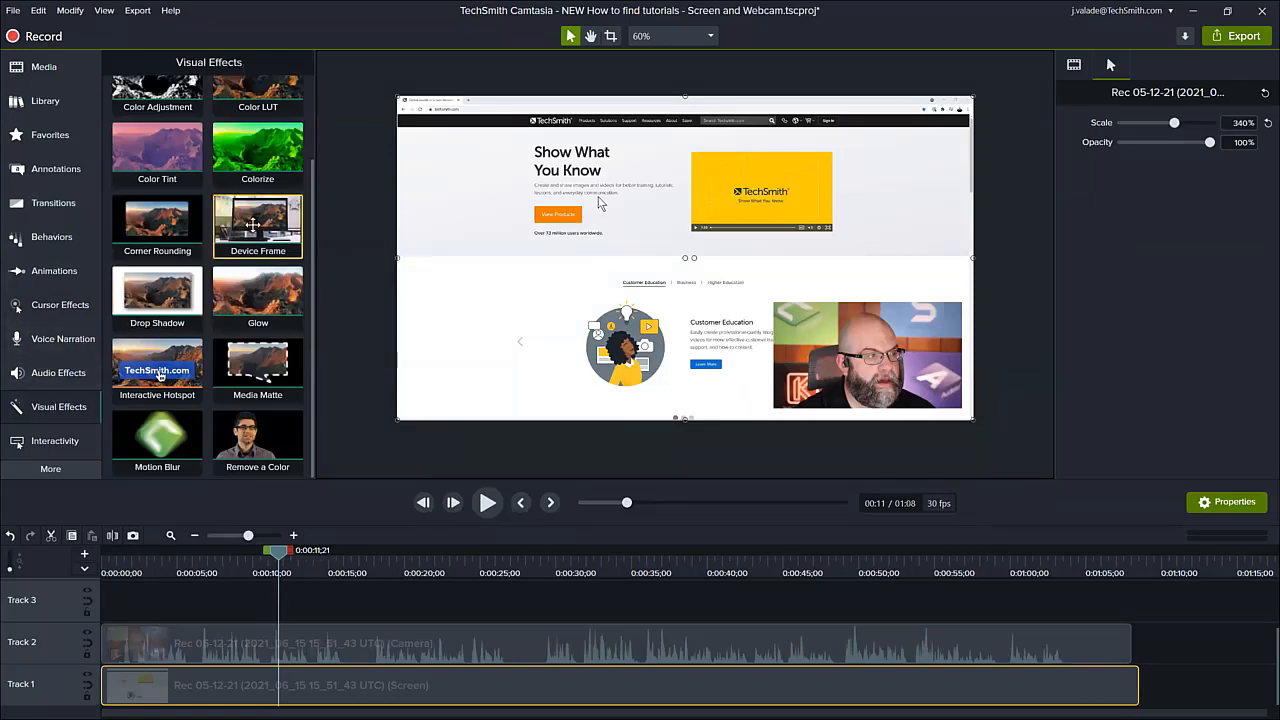
pyautogui.moveTo(252, 224); pyautogui.dragTo(500, 259)
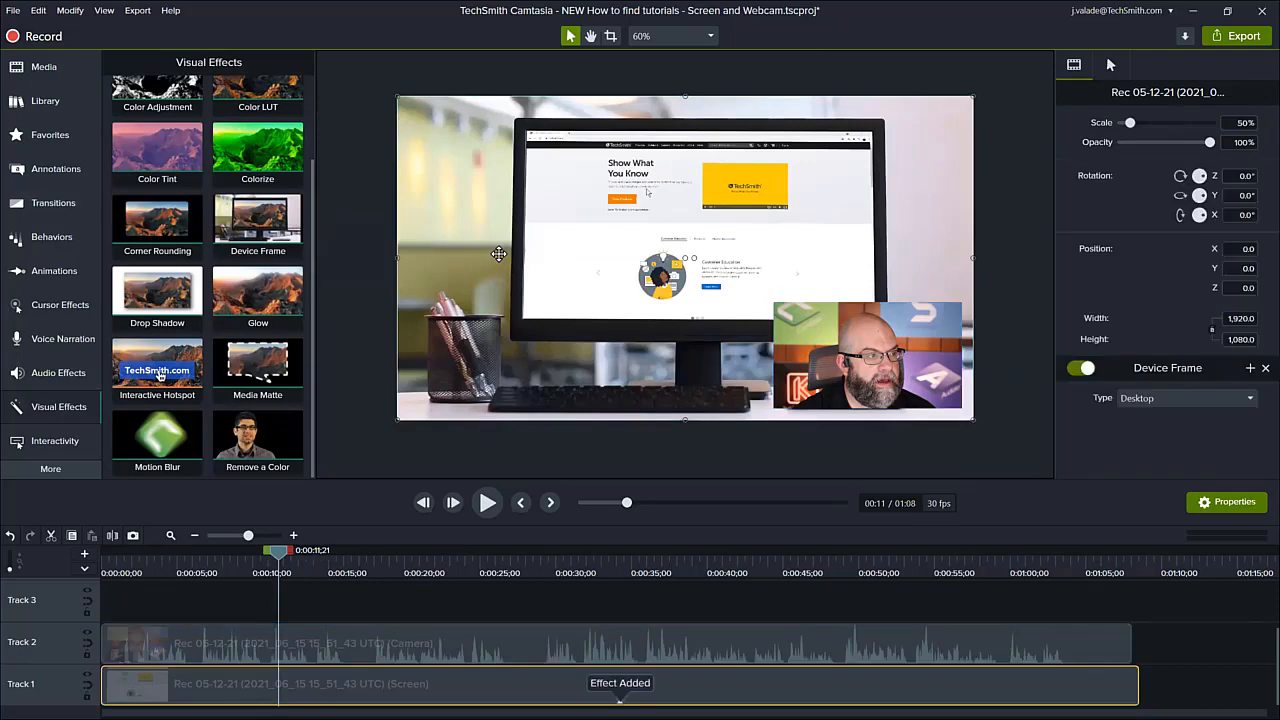
pyautogui.moveTo(276, 558); pyautogui.dragTo(806, 562)
pyautogui.moveTo(870, 660); pyautogui.dragTo(215, 680)
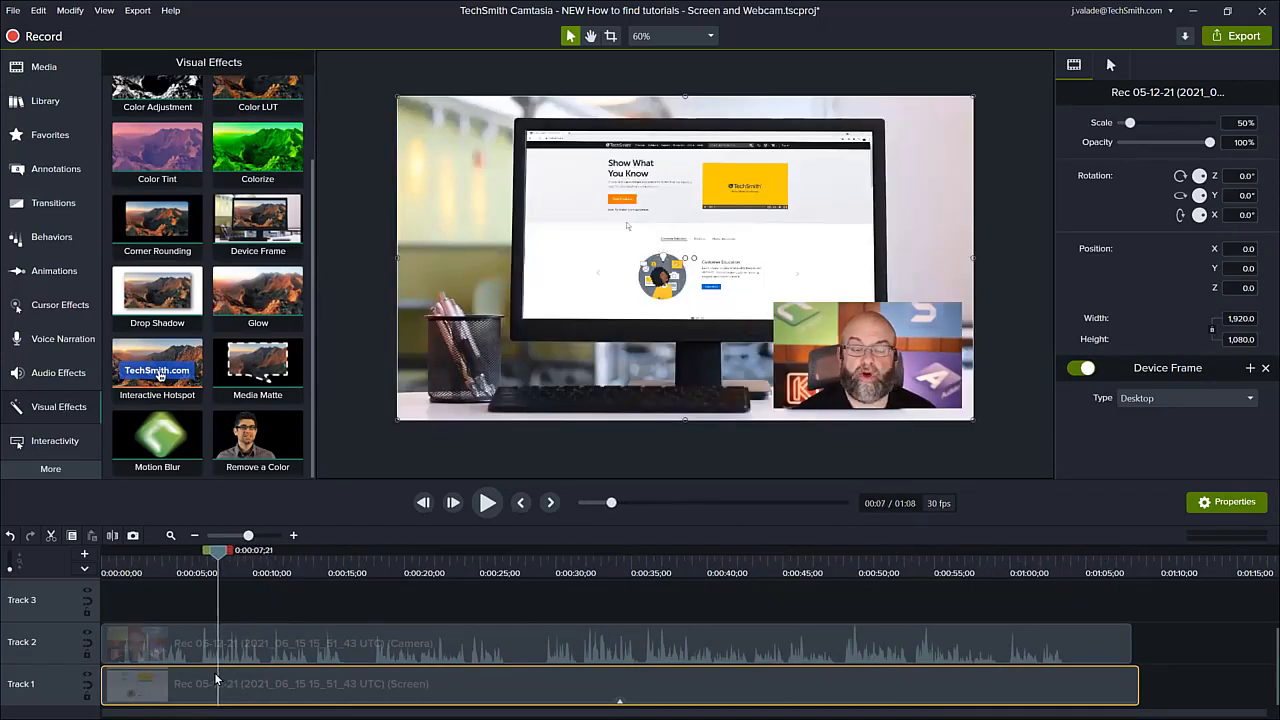
pyautogui.click(1262, 368)
# Split the screen recording on Track 1 at 0:00:09;13, pull the second part away to show the cut, and close the gap.
pyautogui.moveTo(226, 551); pyautogui.dragTo(246, 590)
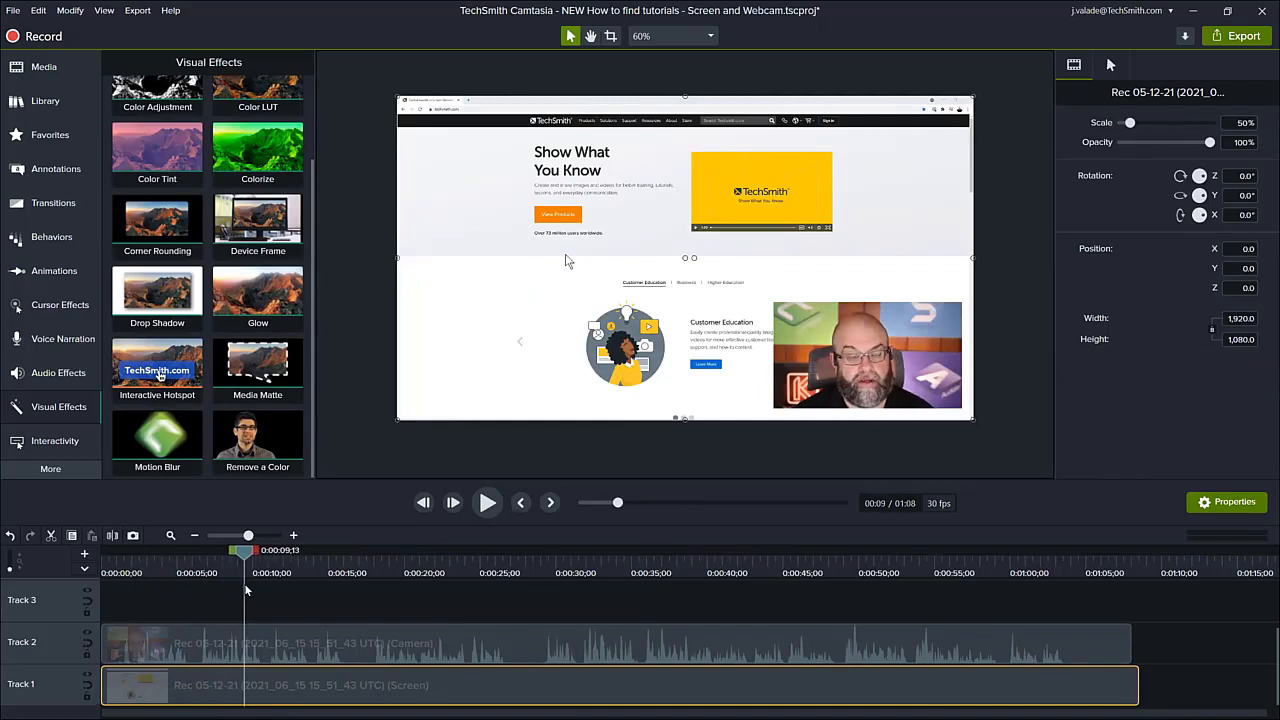
pyautogui.press('s')
pyautogui.click(216, 698)
pyautogui.moveTo(255, 686); pyautogui.dragTo(326, 689)
pyautogui.click(190, 688)
pyautogui.moveTo(190, 688)
pyautogui.mouseDown()
pyautogui.moveTo(211, 686)
pyautogui.moveTo(186, 688)
pyautogui.mouseUp()
pyautogui.click(318, 695)
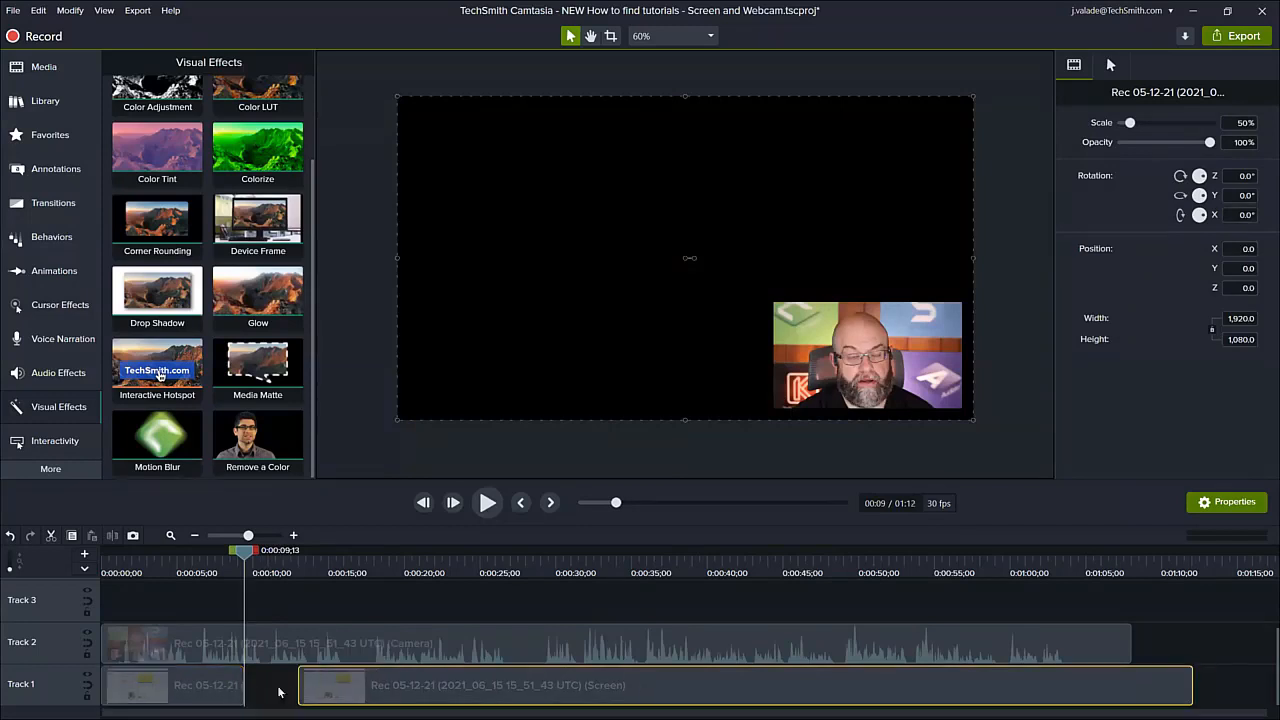
pyautogui.moveTo(310, 695); pyautogui.dragTo(244, 695)
# Apply the Device Frame effect to the first part of the split screen recording and move the playhead to 0:00:11;03.
pyautogui.moveTo(257, 222); pyautogui.dragTo(160, 690)
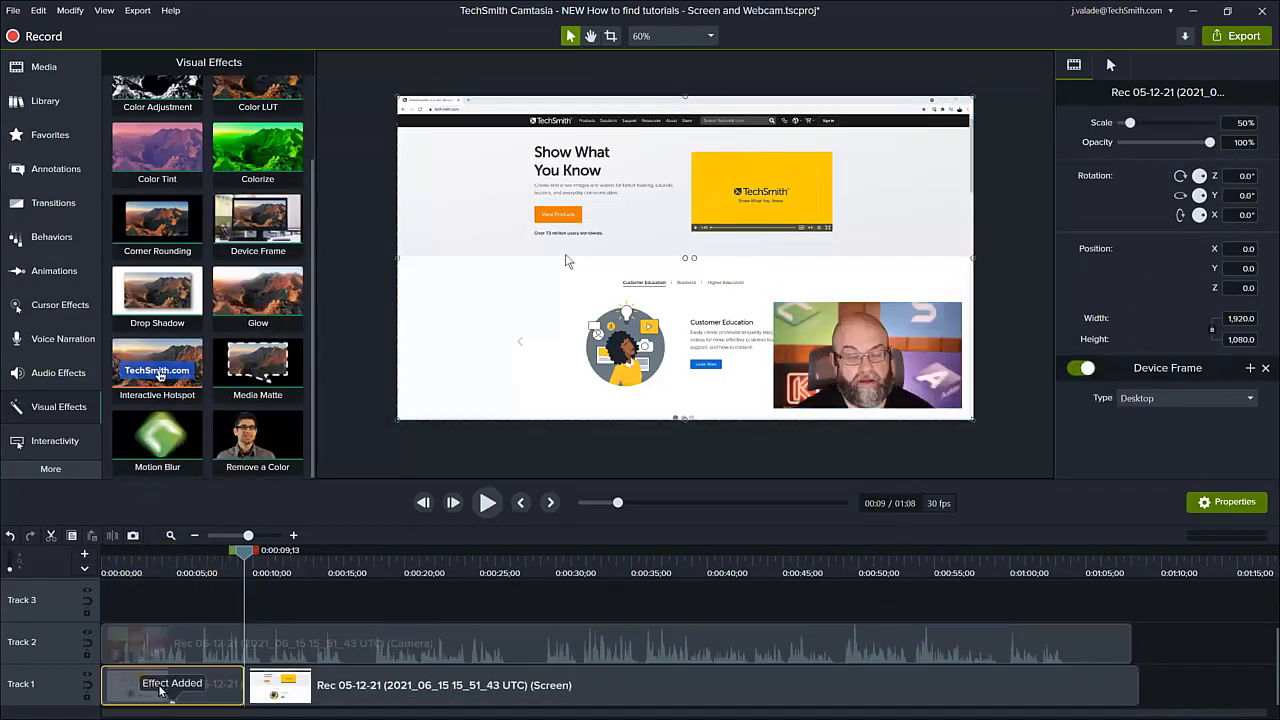
pyautogui.moveTo(244, 555); pyautogui.dragTo(270, 580)
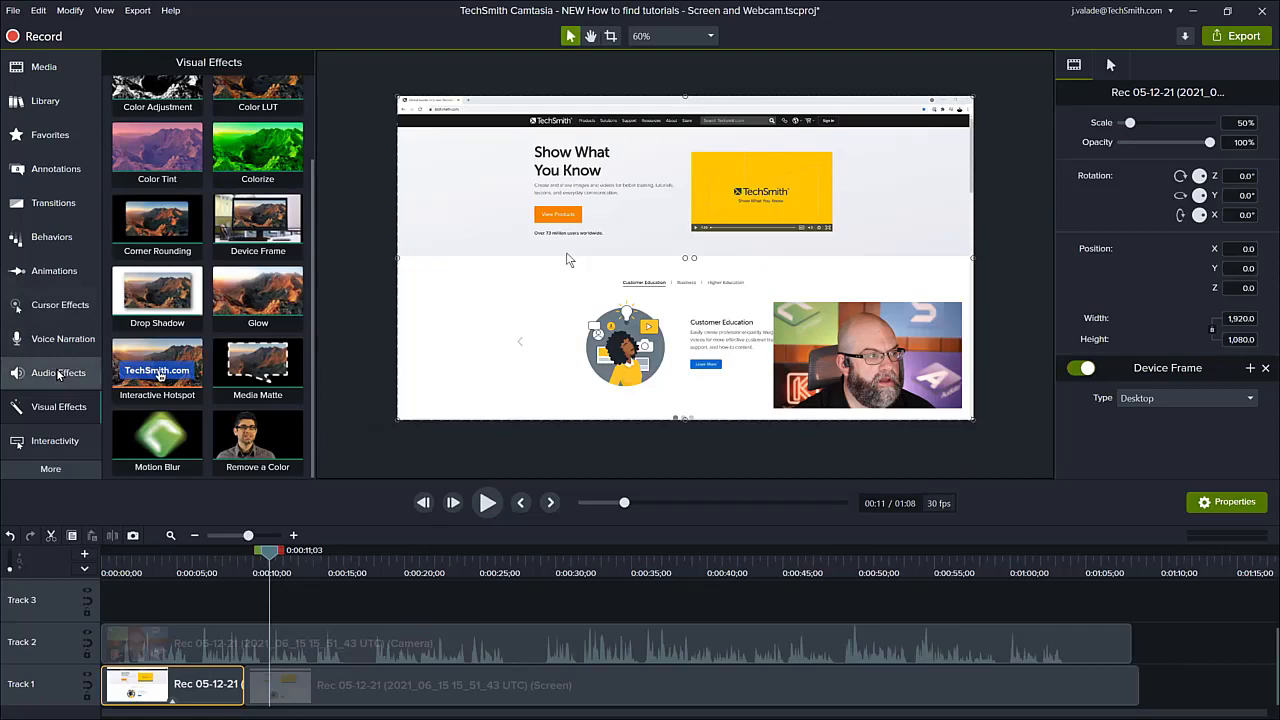
# Apply the Spotlight cursor effect to the second part of the screen recording, set its size to 276, and preview it at 0:00:15;05.
pyautogui.click(77, 305)
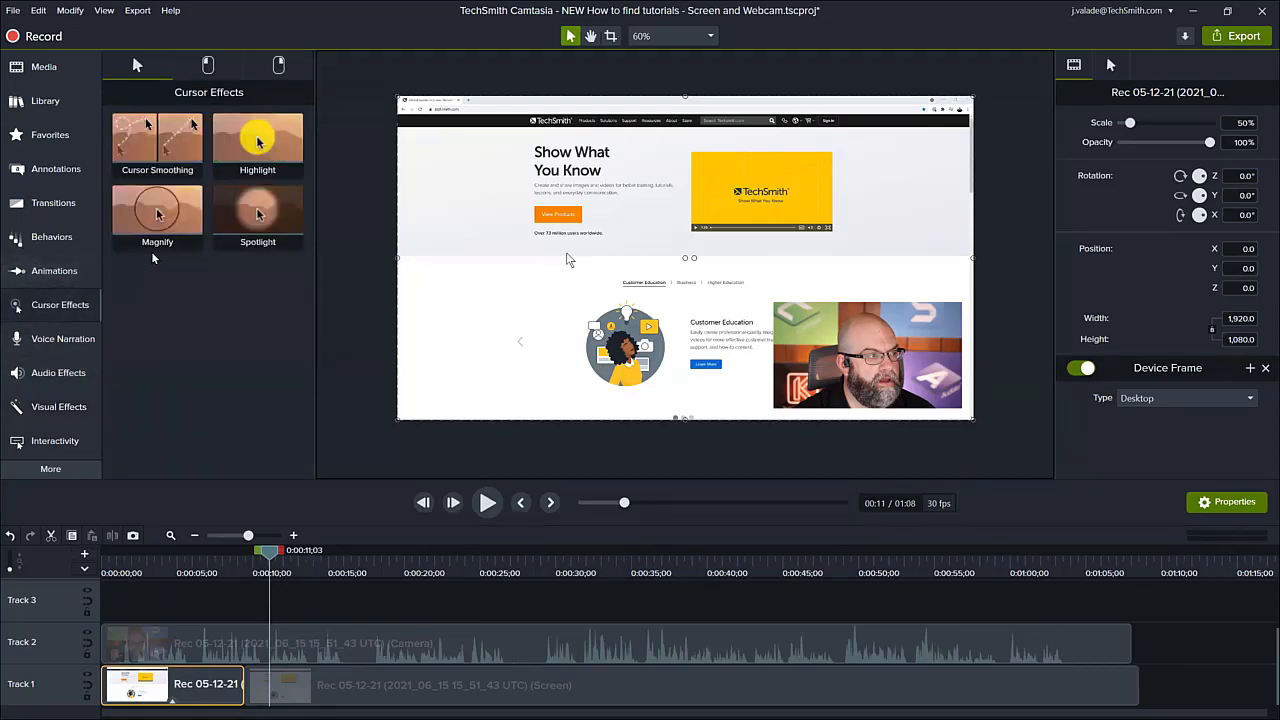
pyautogui.moveTo(261, 205); pyautogui.dragTo(362, 702)
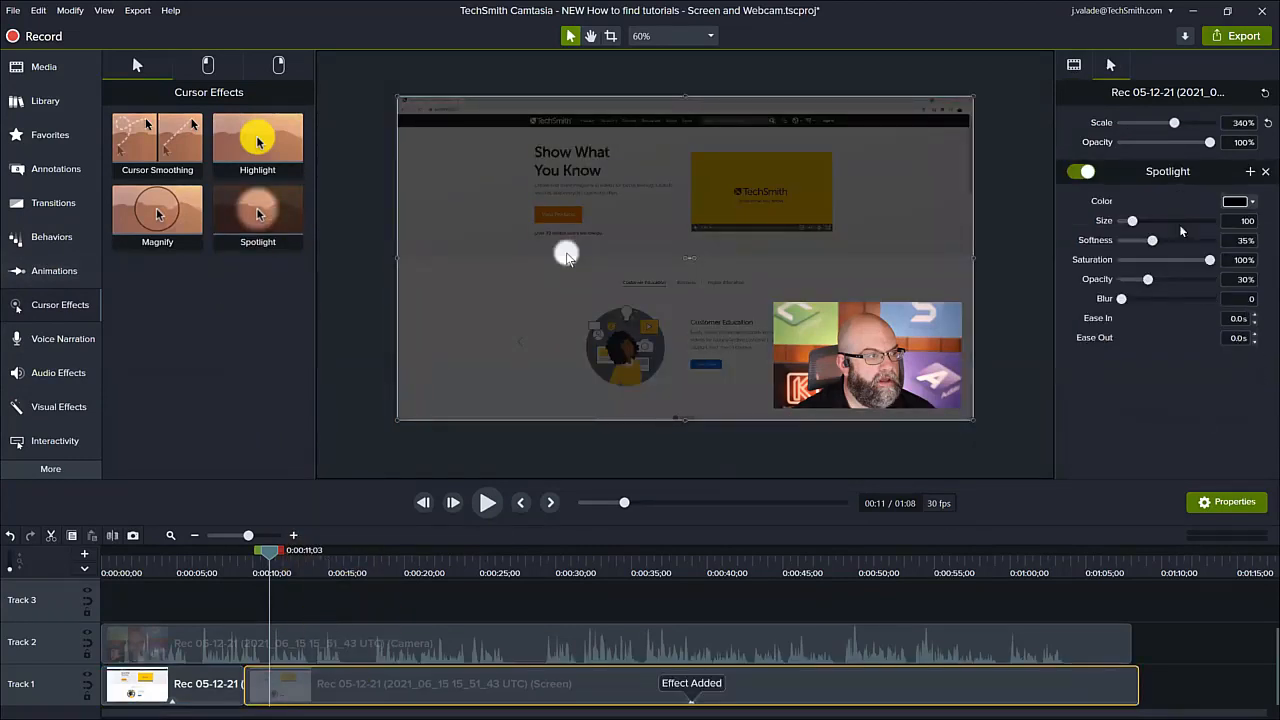
pyautogui.moveTo(1132, 220); pyautogui.dragTo(1152, 220)
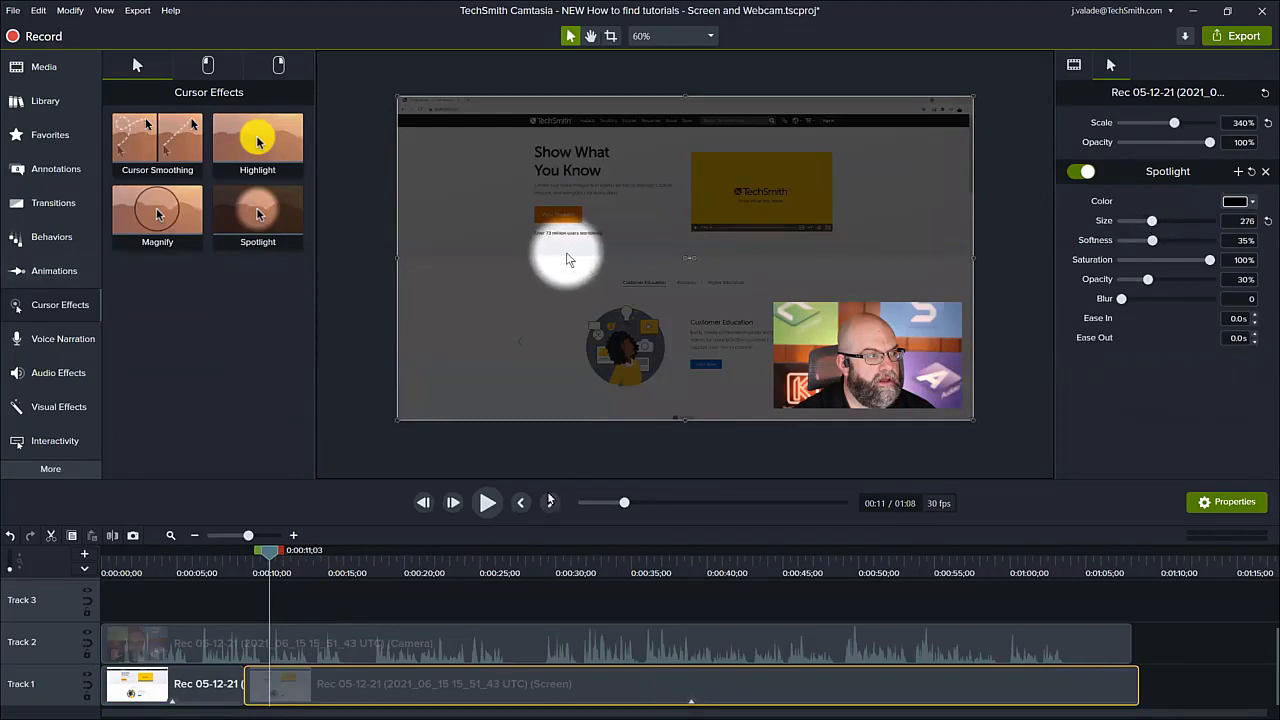
pyautogui.moveTo(272, 551); pyautogui.dragTo(333, 562)
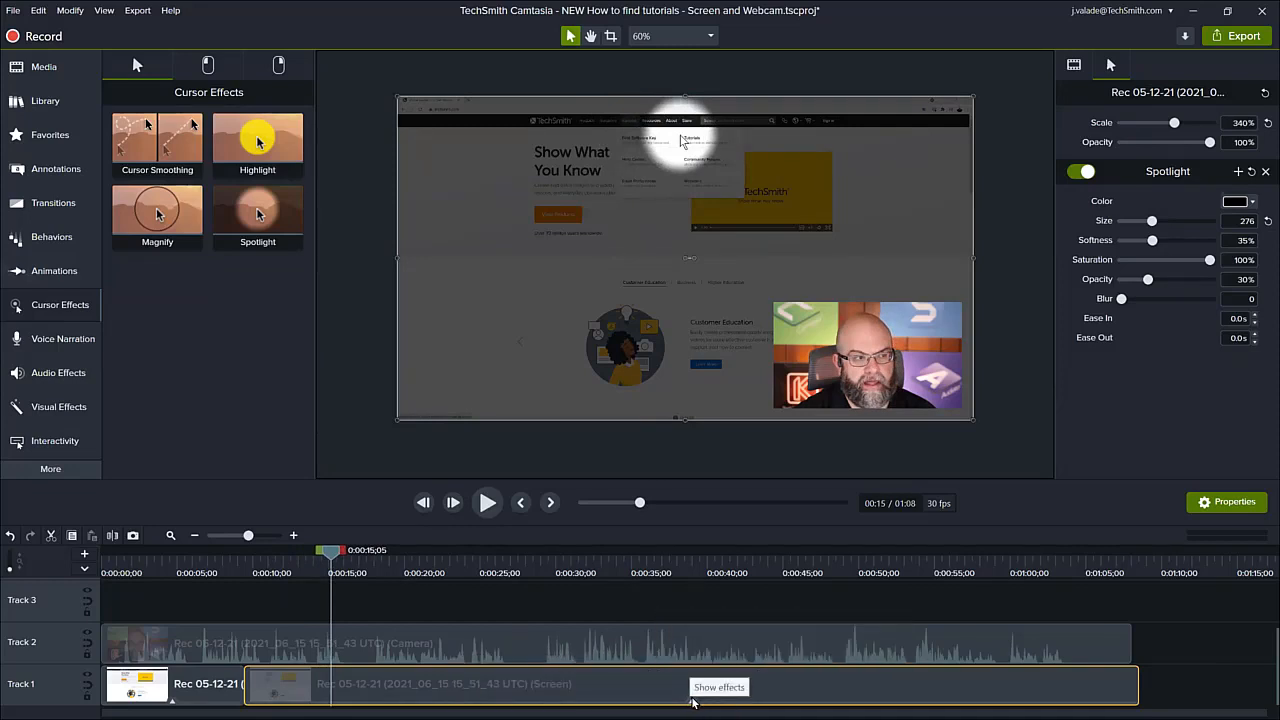
# Trim the Spotlight effect on the second part of the screen recording to about 0:00:13–0:00:17 and check playback at 0:00:18;22.
pyautogui.click(692, 701)
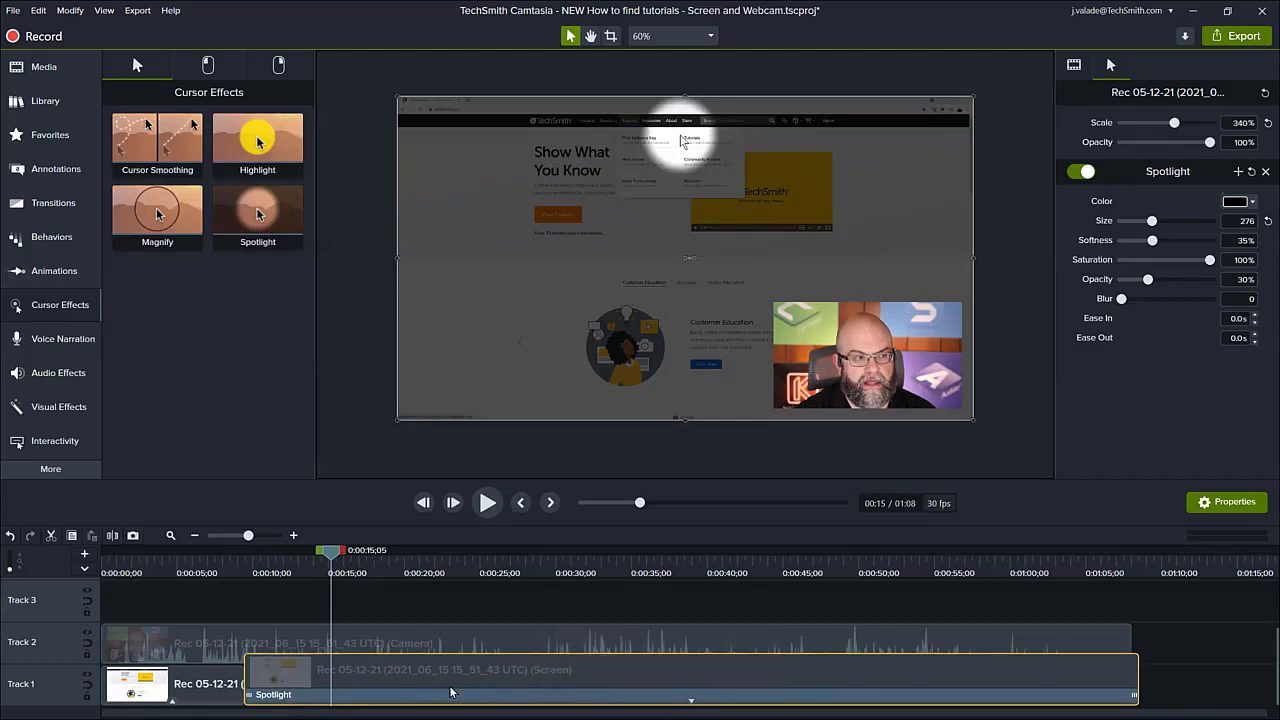
pyautogui.moveTo(1132, 694); pyautogui.dragTo(360, 698)
pyautogui.moveTo(245, 697); pyautogui.dragTo(297, 697)
pyautogui.moveTo(306, 560); pyautogui.dragTo(385, 568)
pyautogui.click(693, 701)
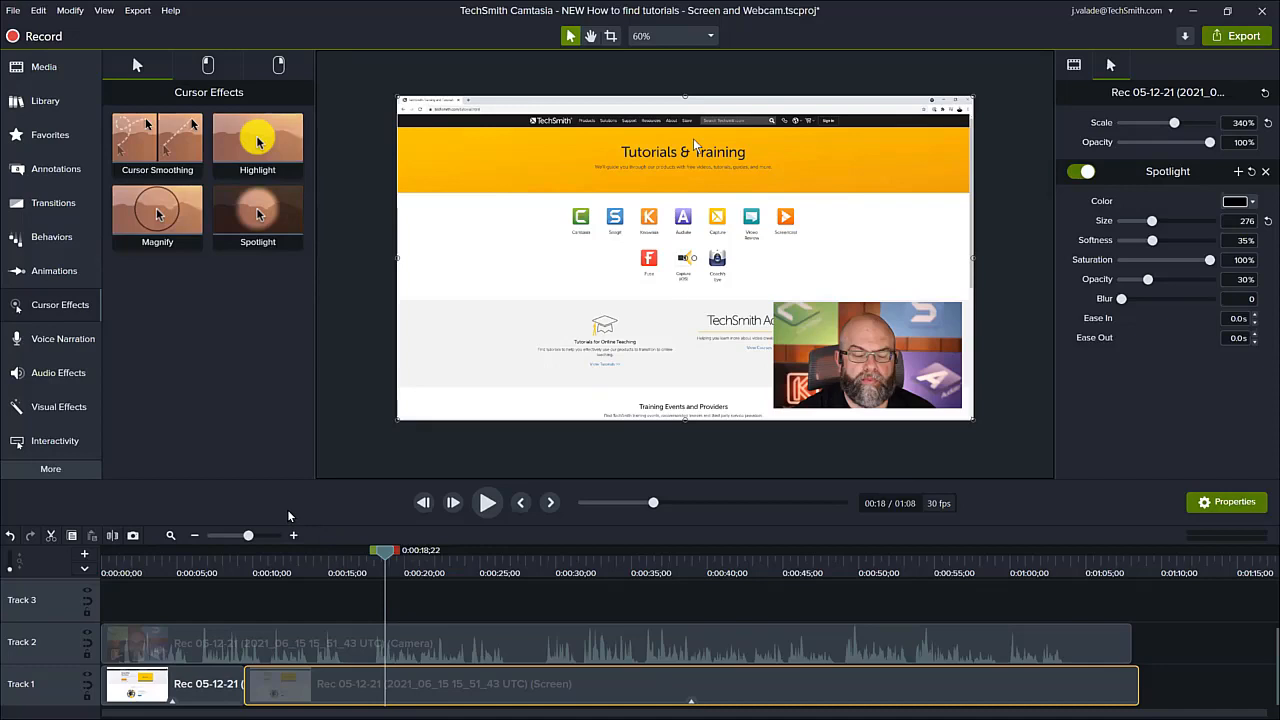
# Preview the Spotlight effect at 0:00:15;22 and 0:00:13;25, selecting the webcam clip on Track 2.
pyautogui.click(341, 553)
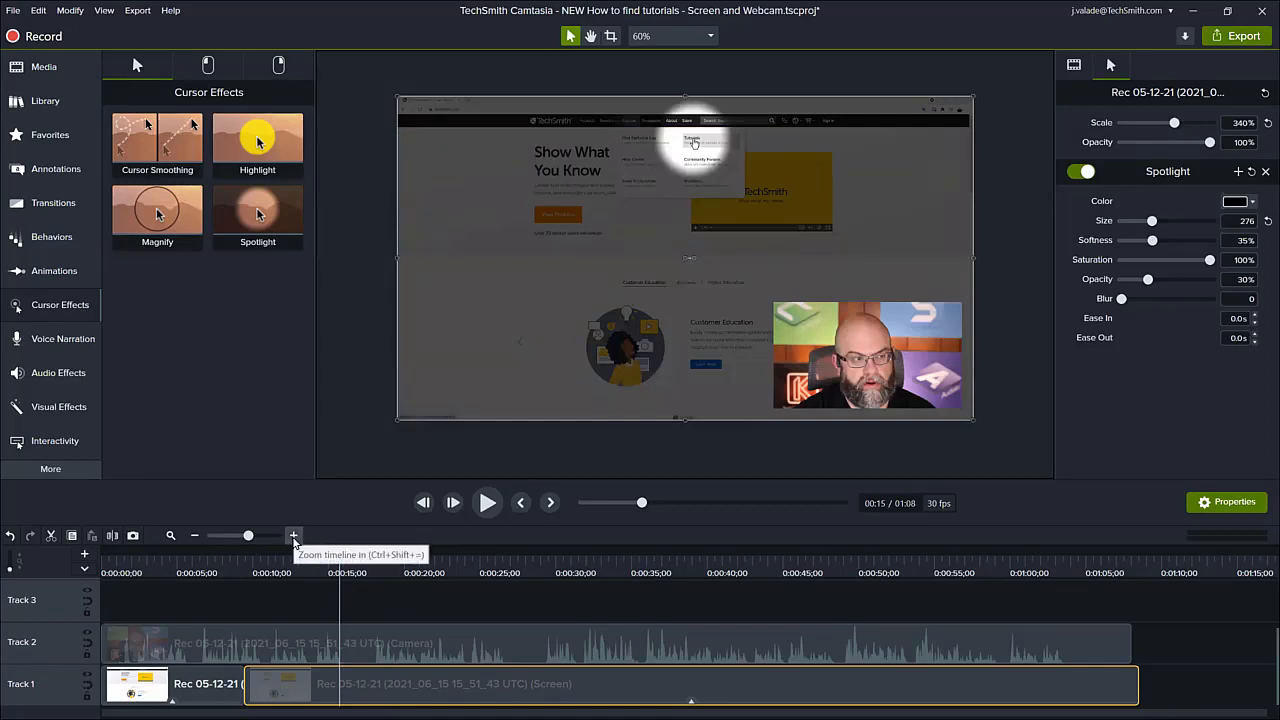
pyautogui.moveTo(249, 536); pyautogui.dragTo(259, 537)
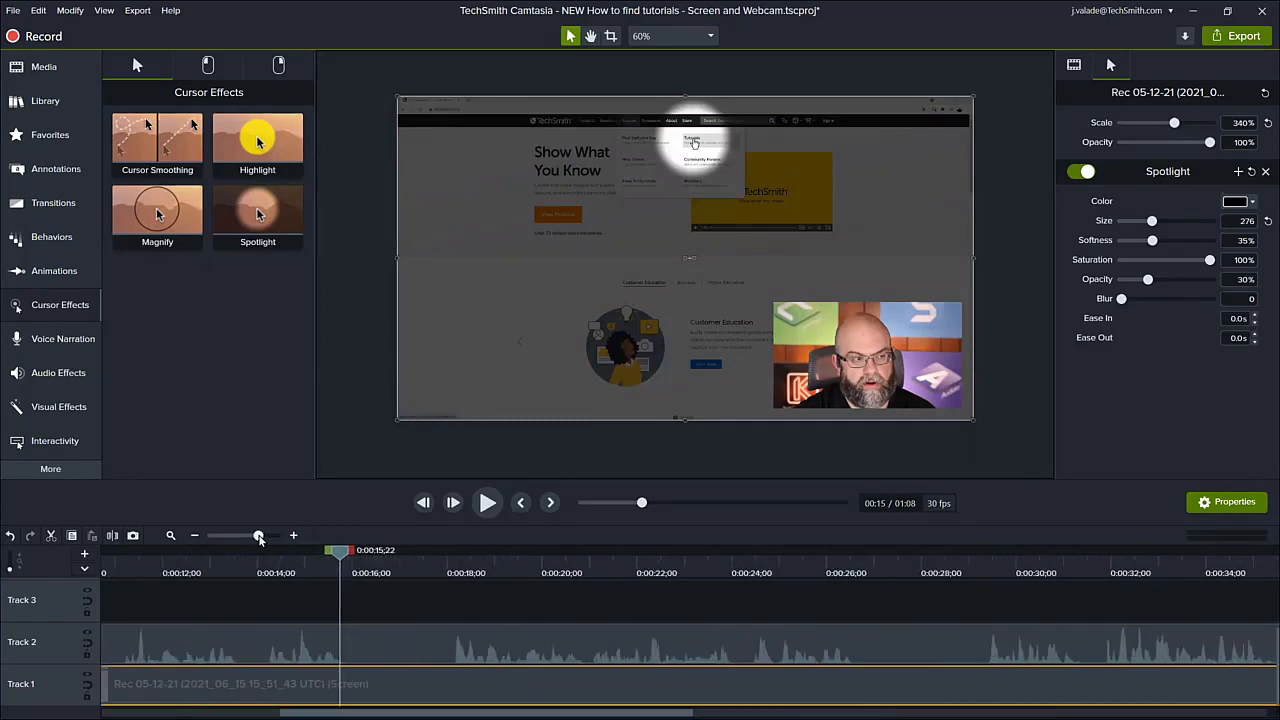
pyautogui.click(293, 635)
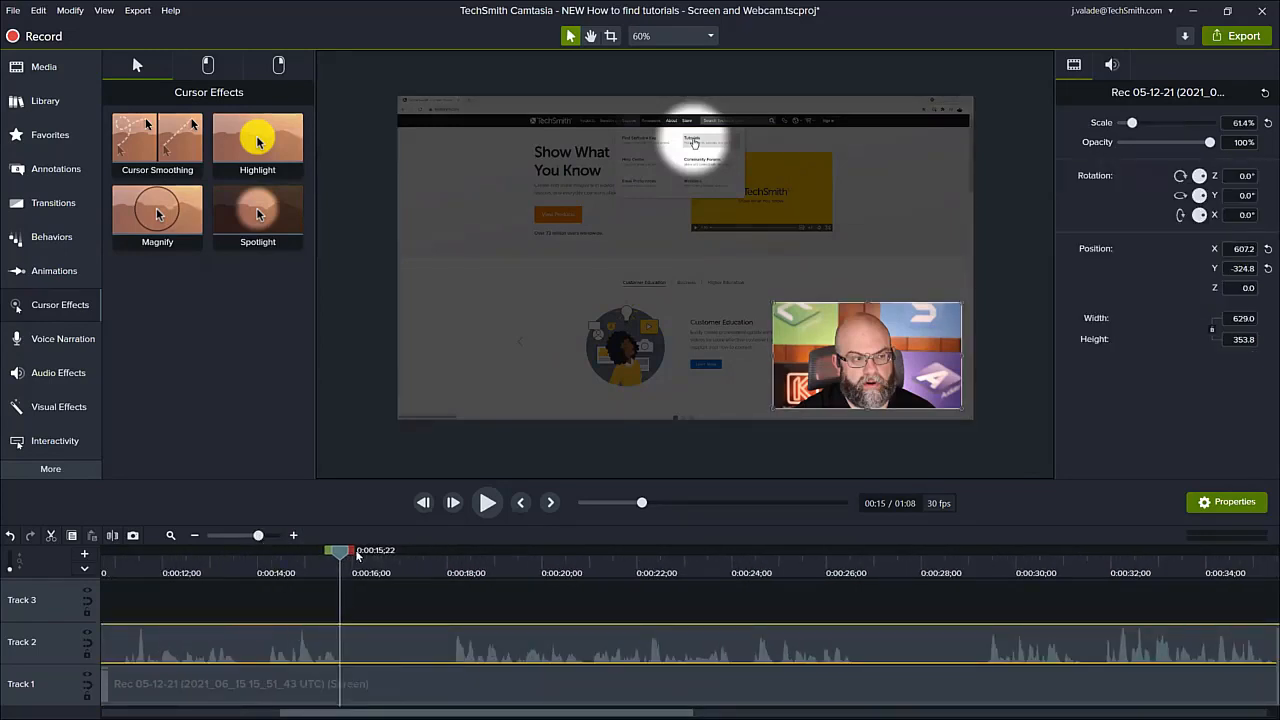
pyautogui.moveTo(341, 556); pyautogui.dragTo(250, 575)
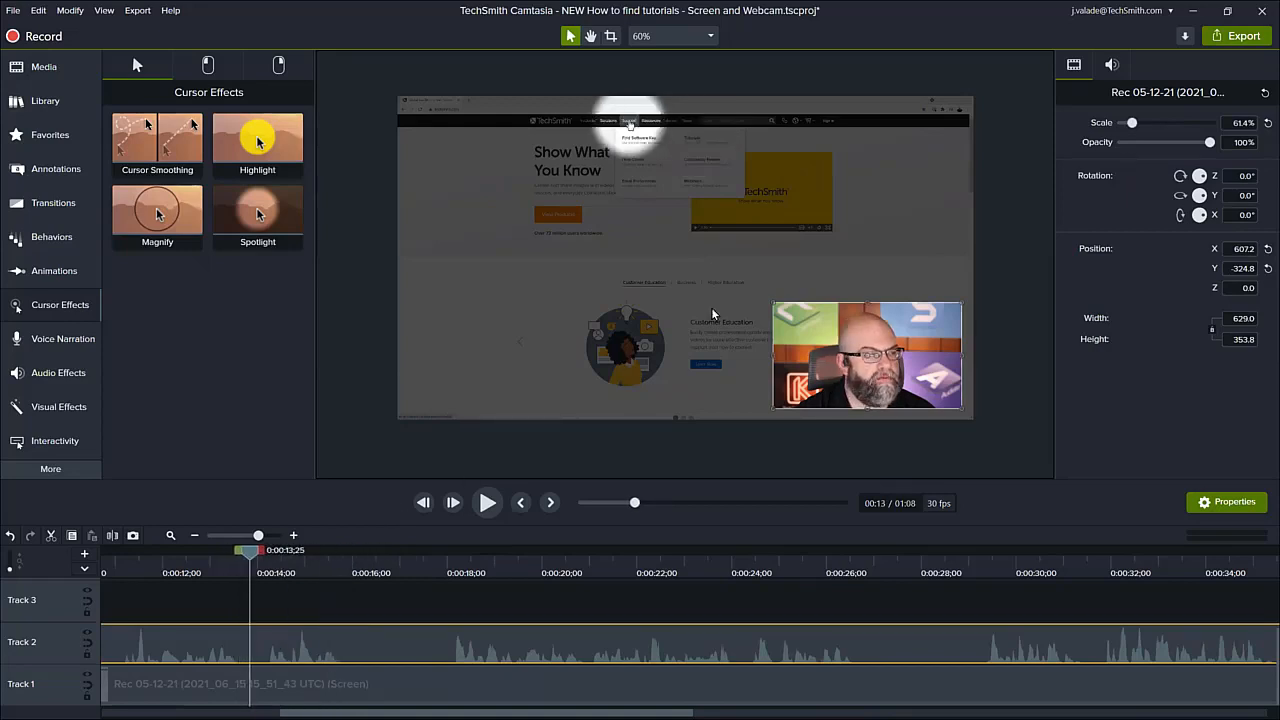
# Try silencing the webcam clip's audio from about 0:00:18;02 to 0:00:19;03 and play back that passage.
pyautogui.click(1110, 65)
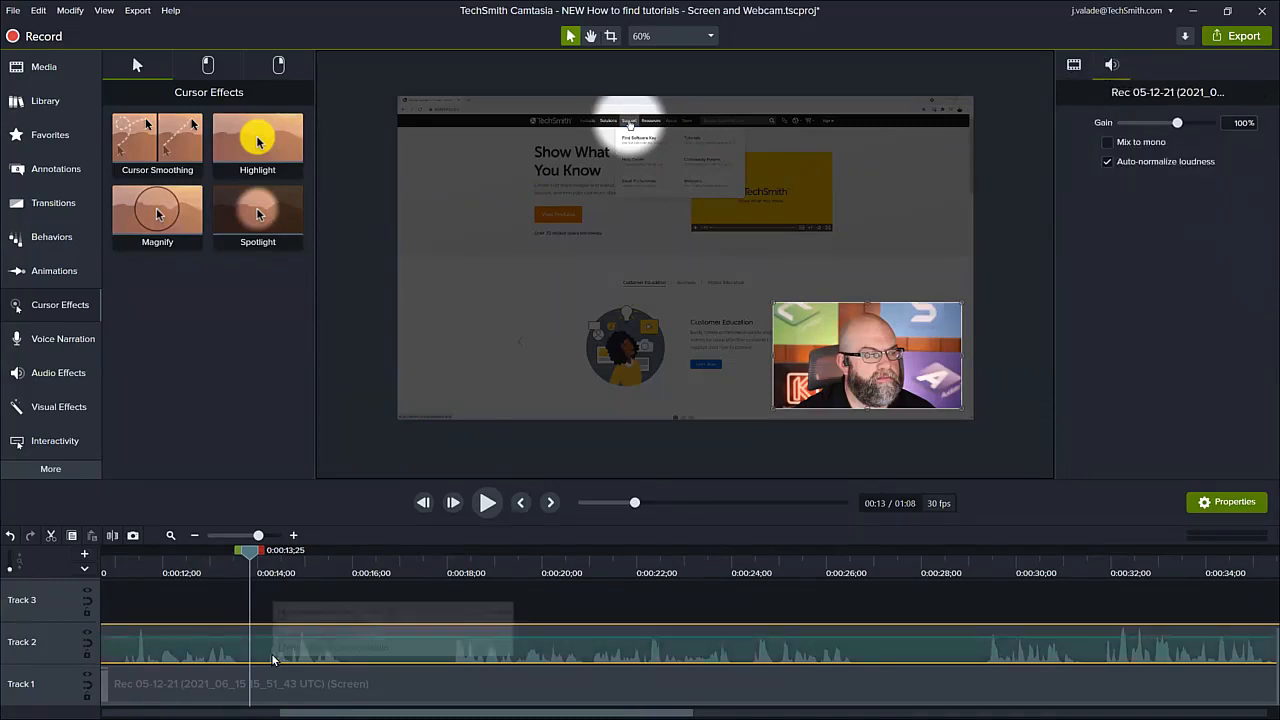
pyautogui.moveTo(475, 573); pyautogui.dragTo(516, 572)
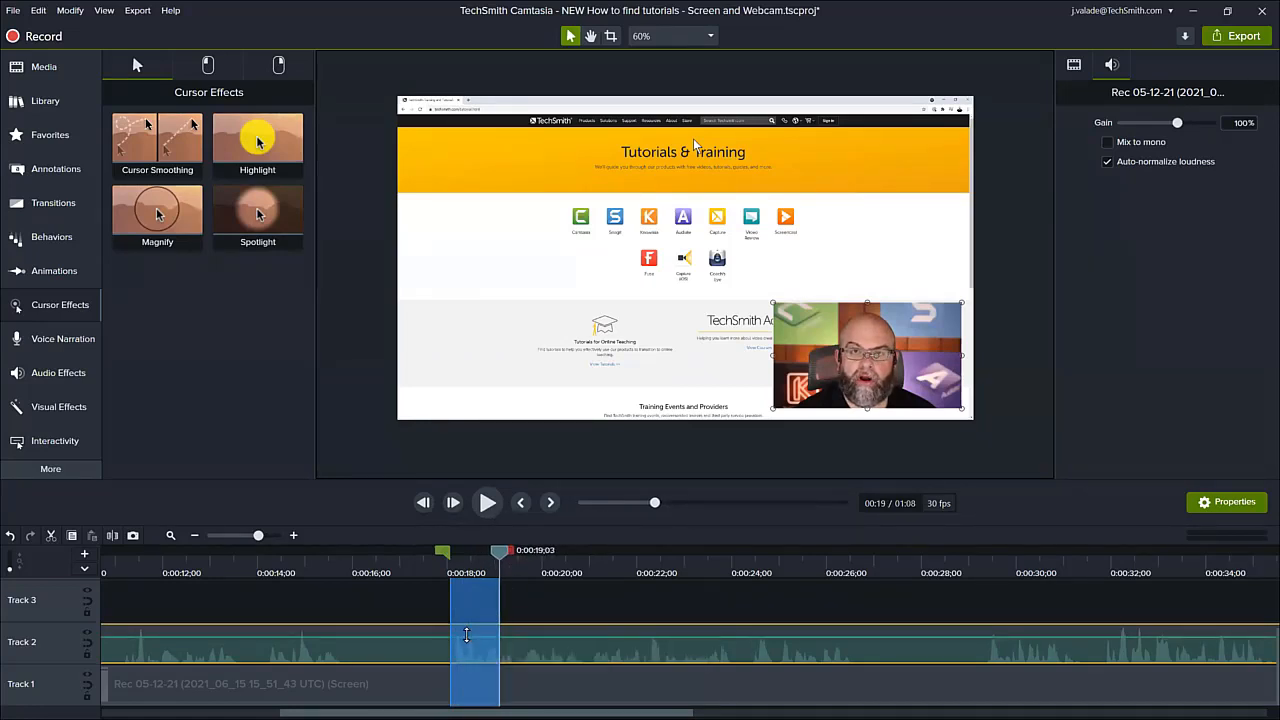
pyautogui.moveTo(466, 637); pyautogui.dragTo(464, 668)
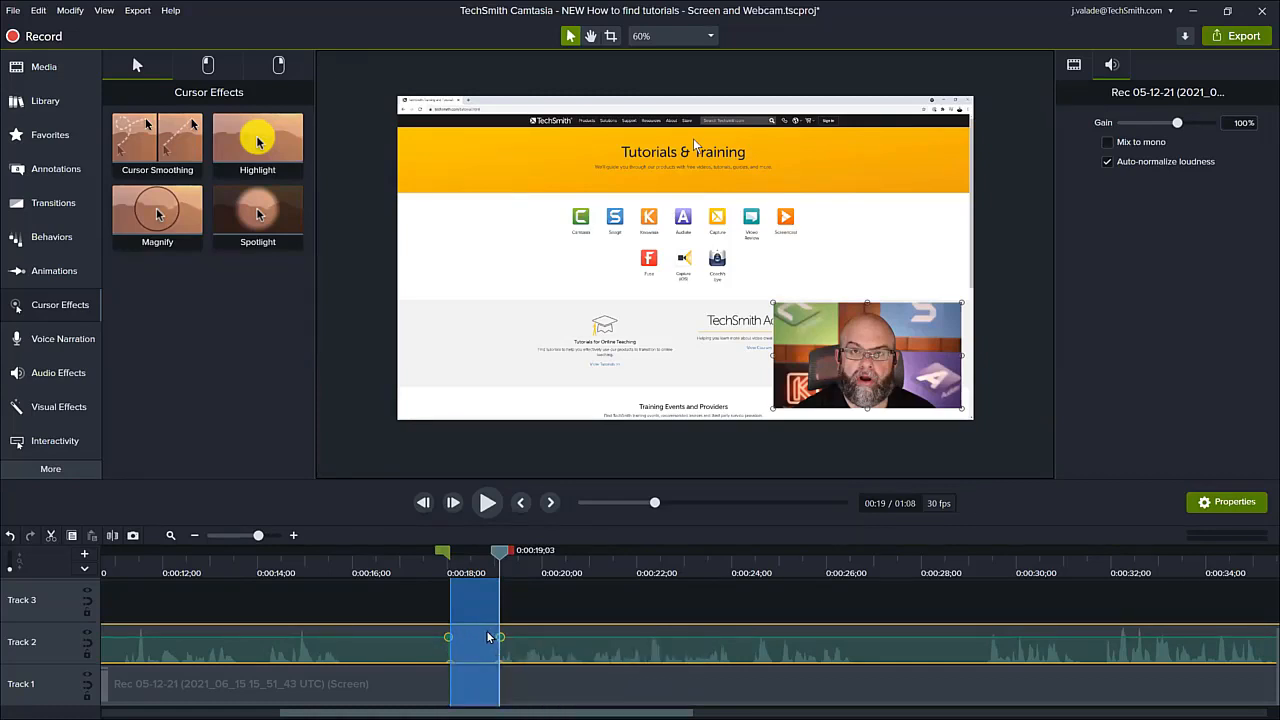
pyautogui.click(405, 571)
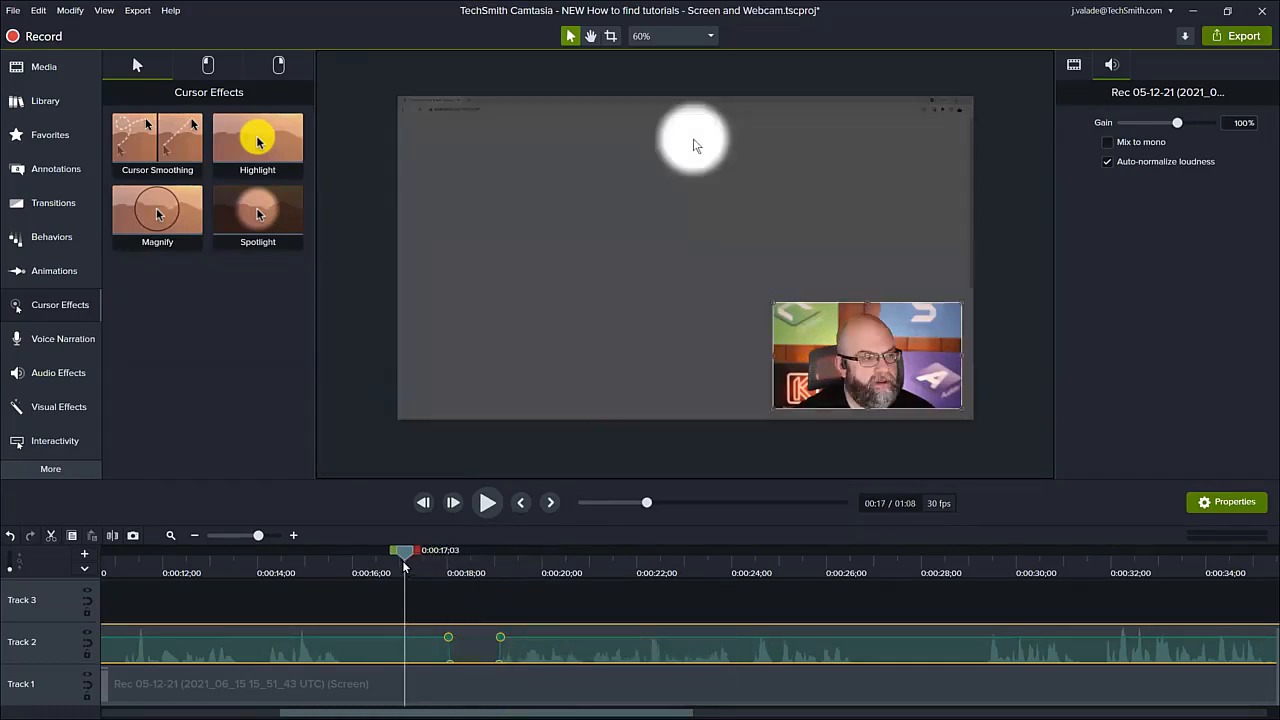
pyautogui.click(382, 565)
pyautogui.press('space')
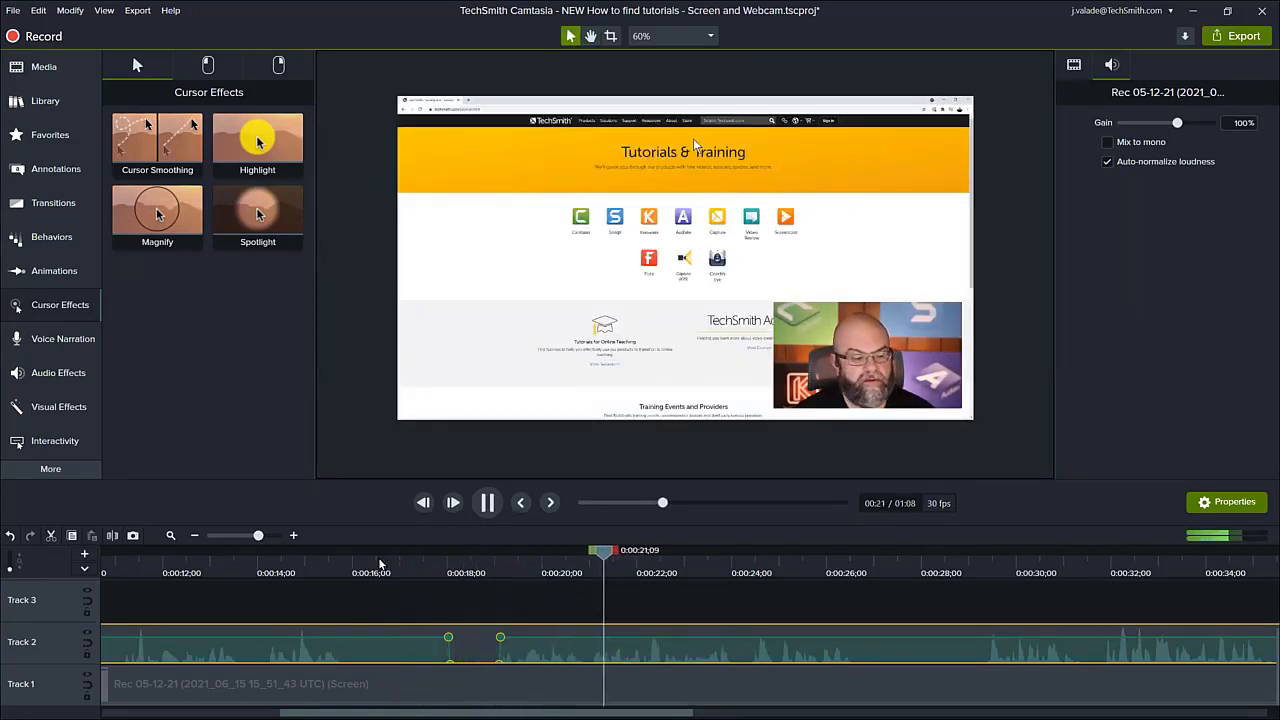
pyautogui.press('space')
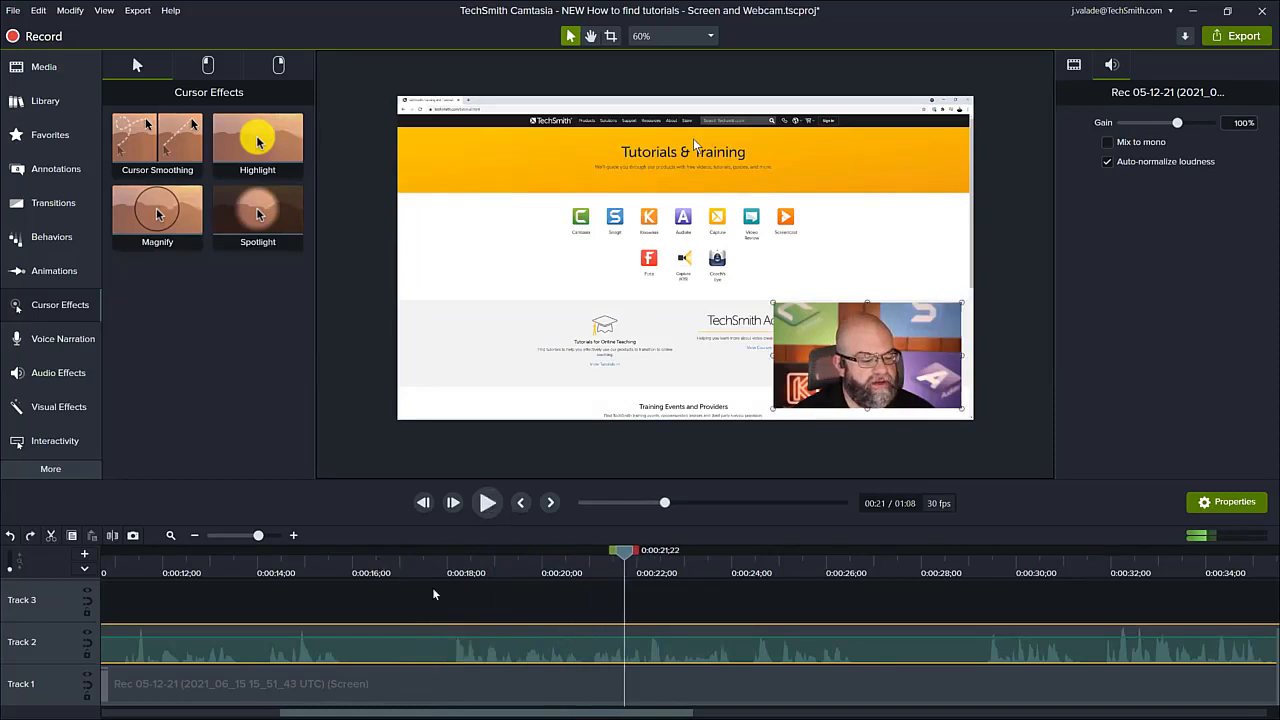
# Try lowering the webcam audio in a short range ending at 0:00:18;16, and return the playhead to 0:00:17;14.
pyautogui.click(445, 563)
pyautogui.moveTo(455, 552); pyautogui.dragTo(483, 552)
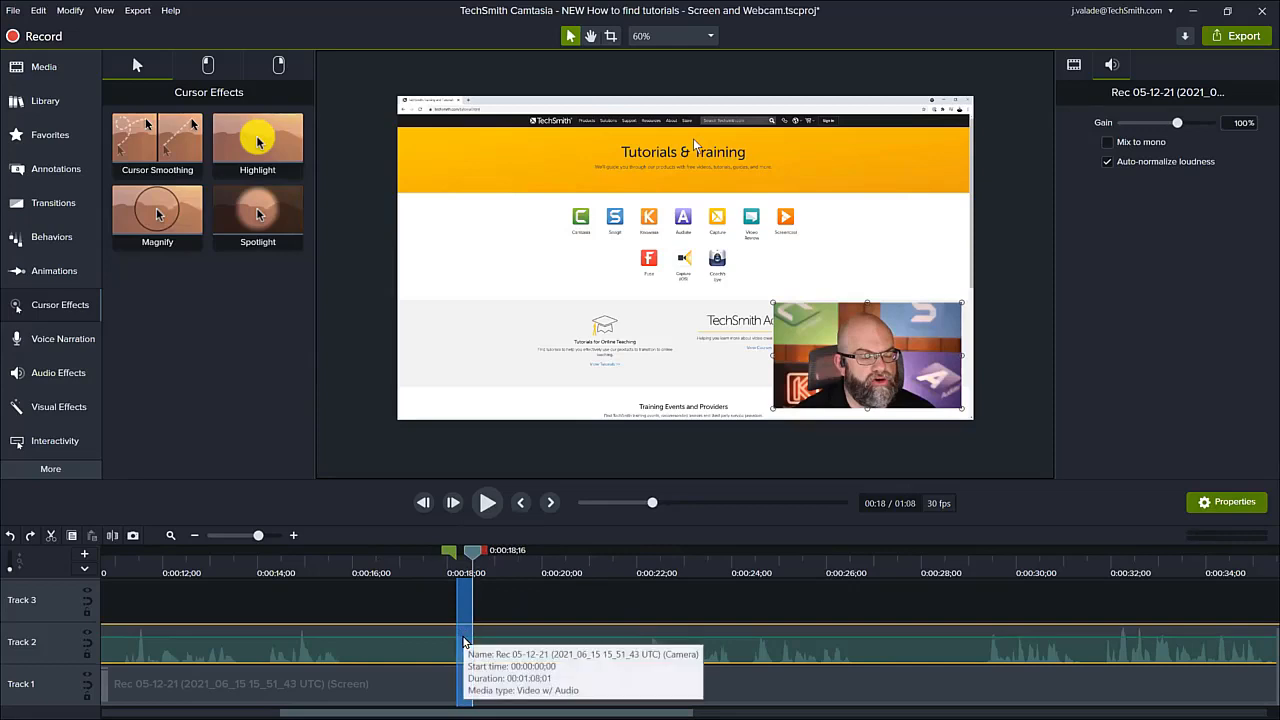
pyautogui.moveTo(463, 641); pyautogui.dragTo(462, 671)
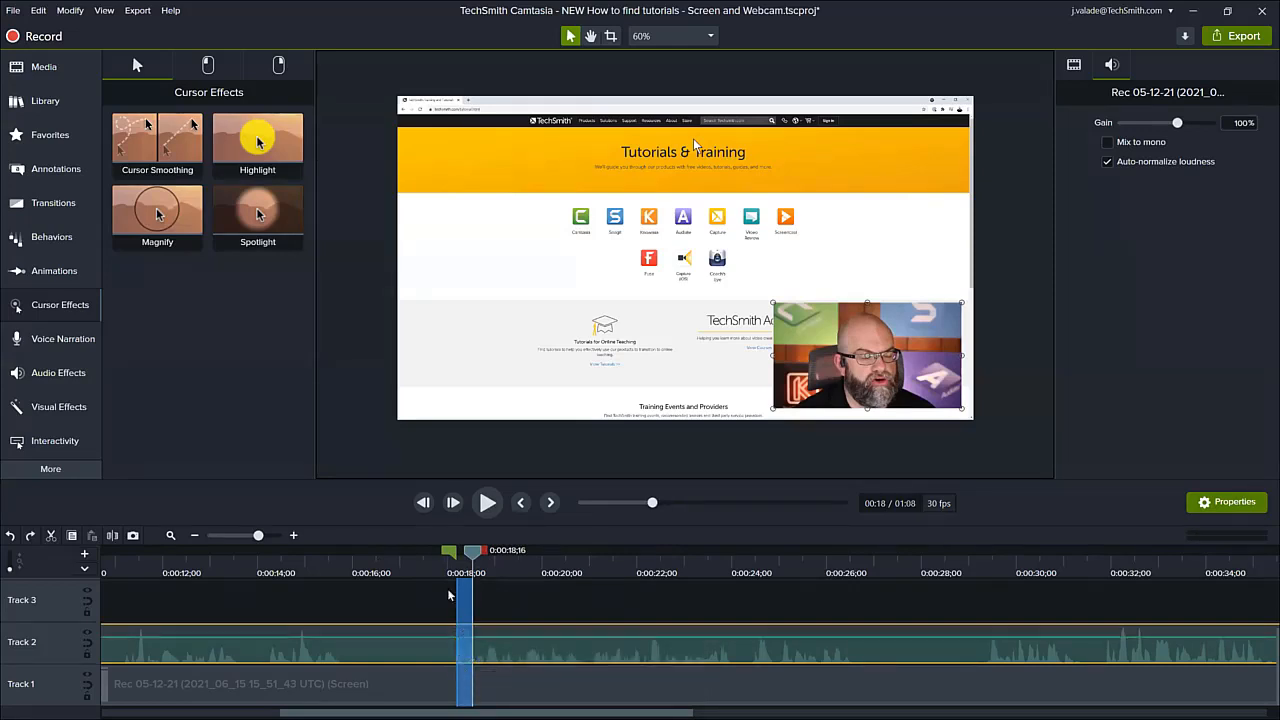
pyautogui.moveTo(463, 563); pyautogui.dragTo(423, 562)
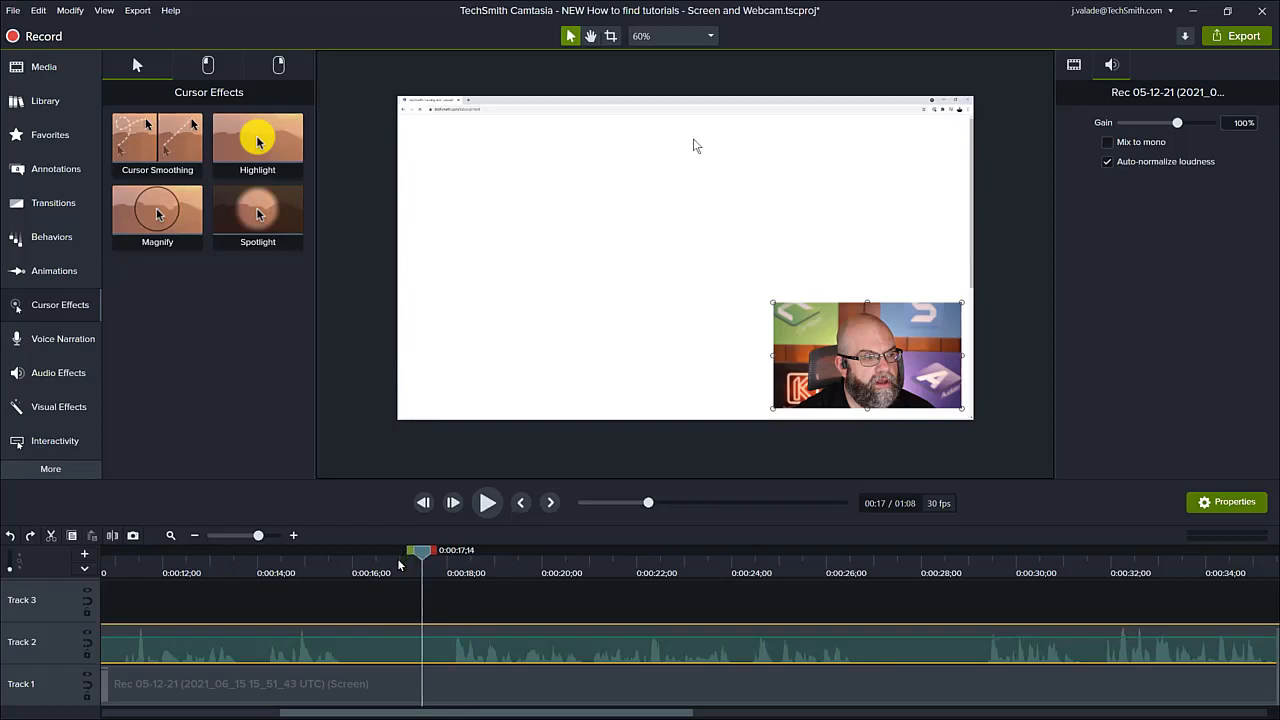
# Inspect the first burst of webcam audio between about 0:00:01;13 and 0:00:02;00, and place the playhead at 0:00:01;11.
pyautogui.moveTo(258, 536); pyautogui.dragTo(385, 616)
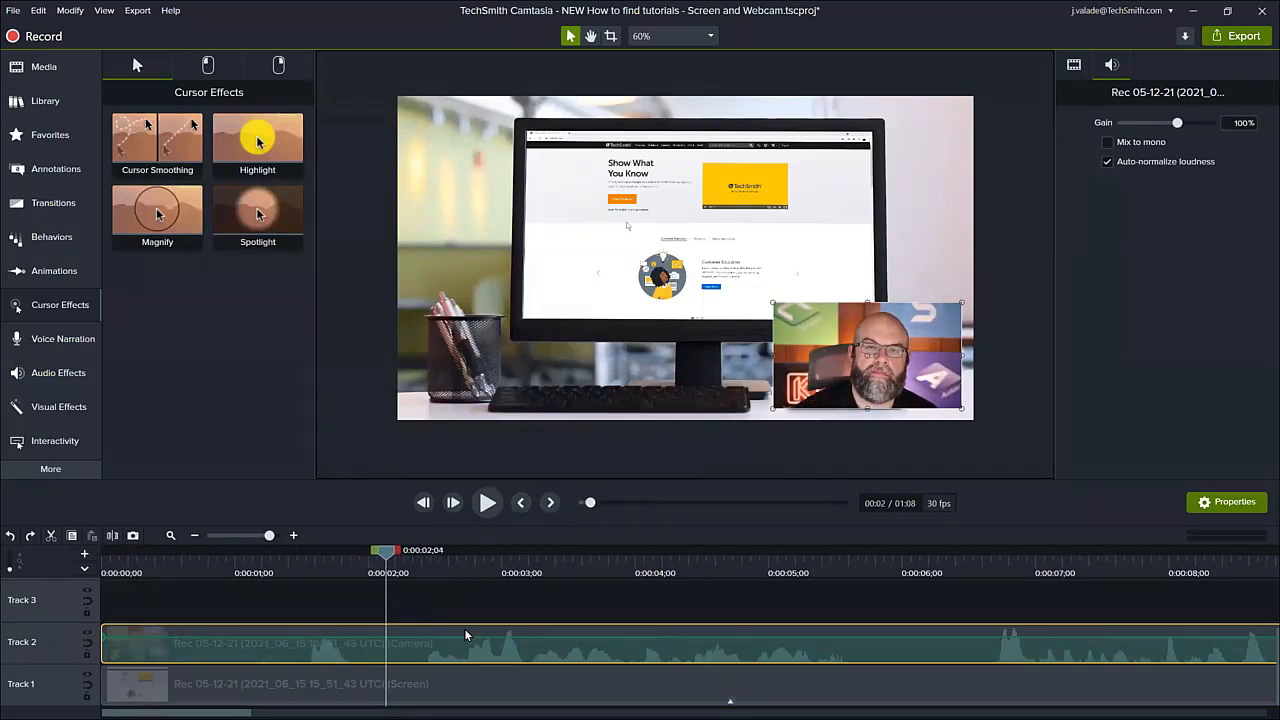
pyautogui.moveTo(323, 565); pyautogui.dragTo(378, 593)
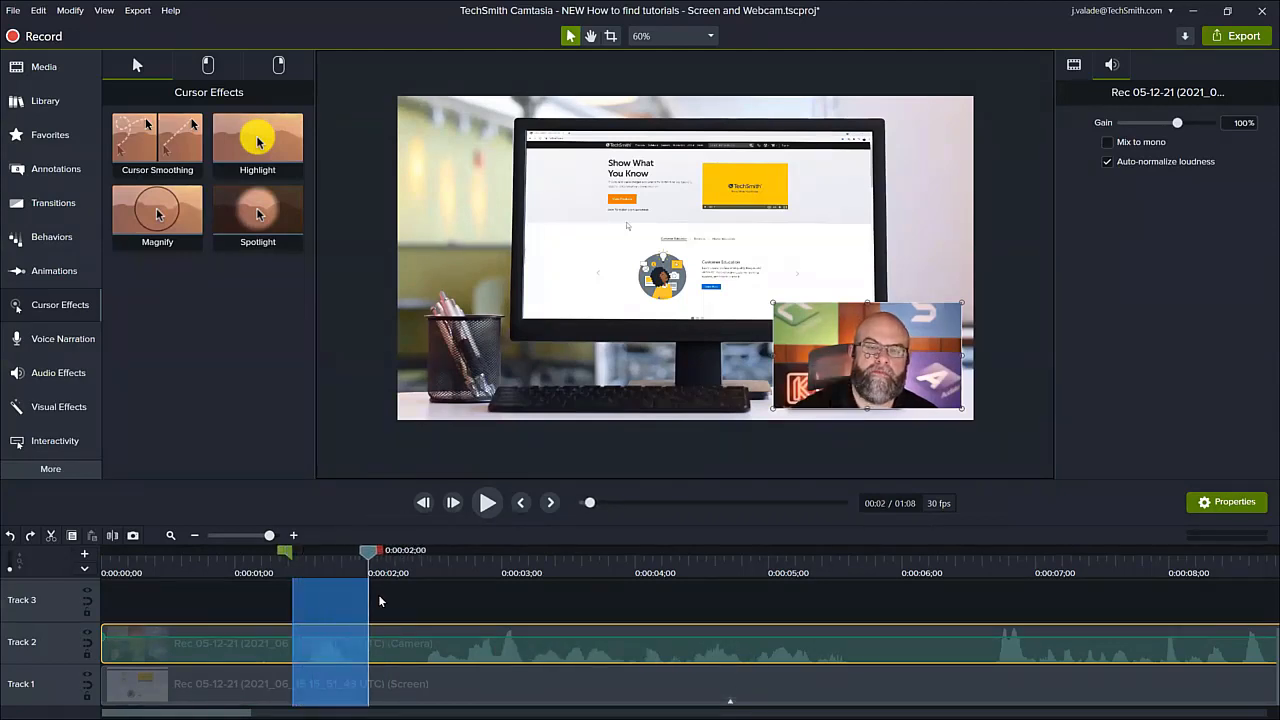
pyautogui.press('space')
pyautogui.click(300, 565)
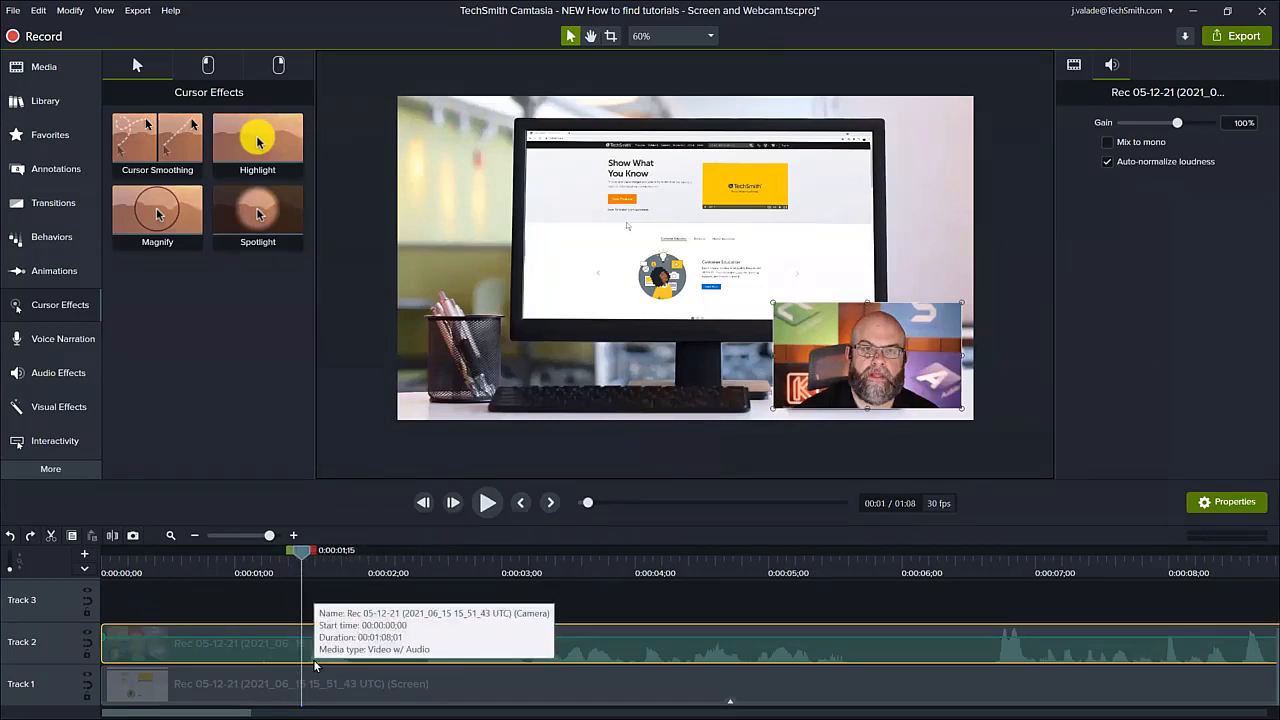
pyautogui.click(319, 568)
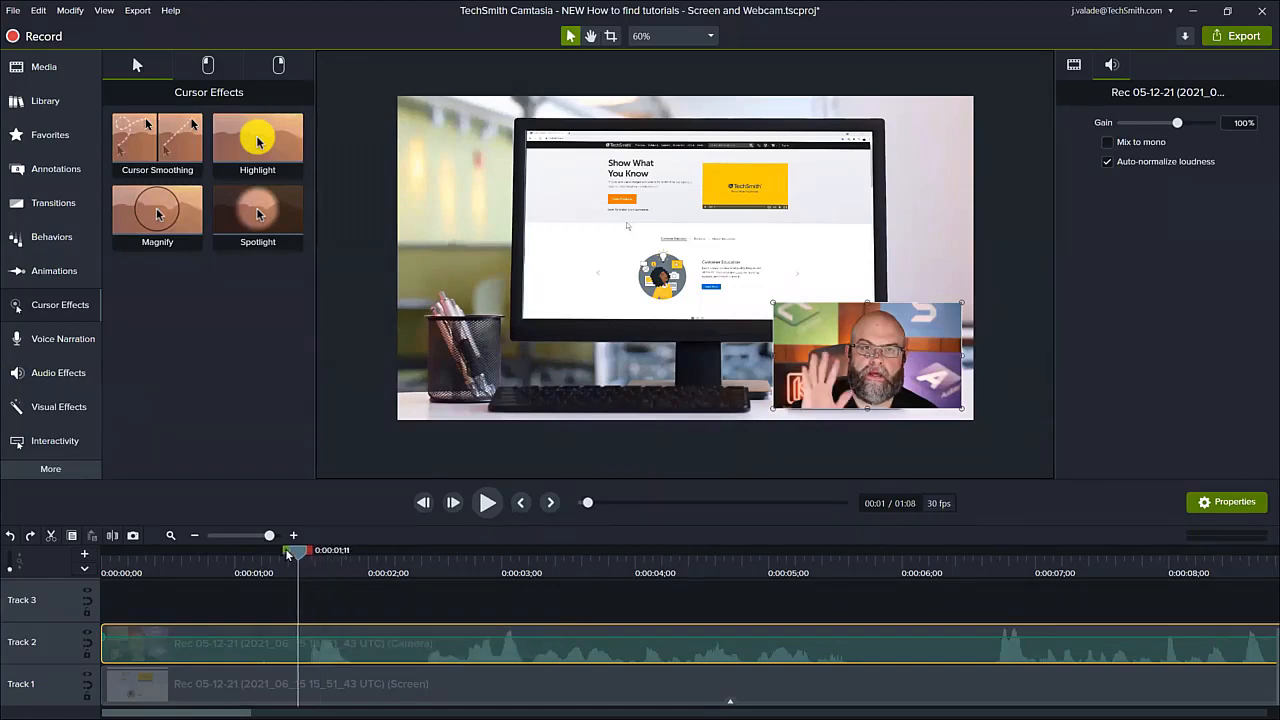
# Scrub through the timeline, select the range from 0:00:18;02 to 0:00:27;09, and look over the editing options for it.
pyautogui.click(170, 536)
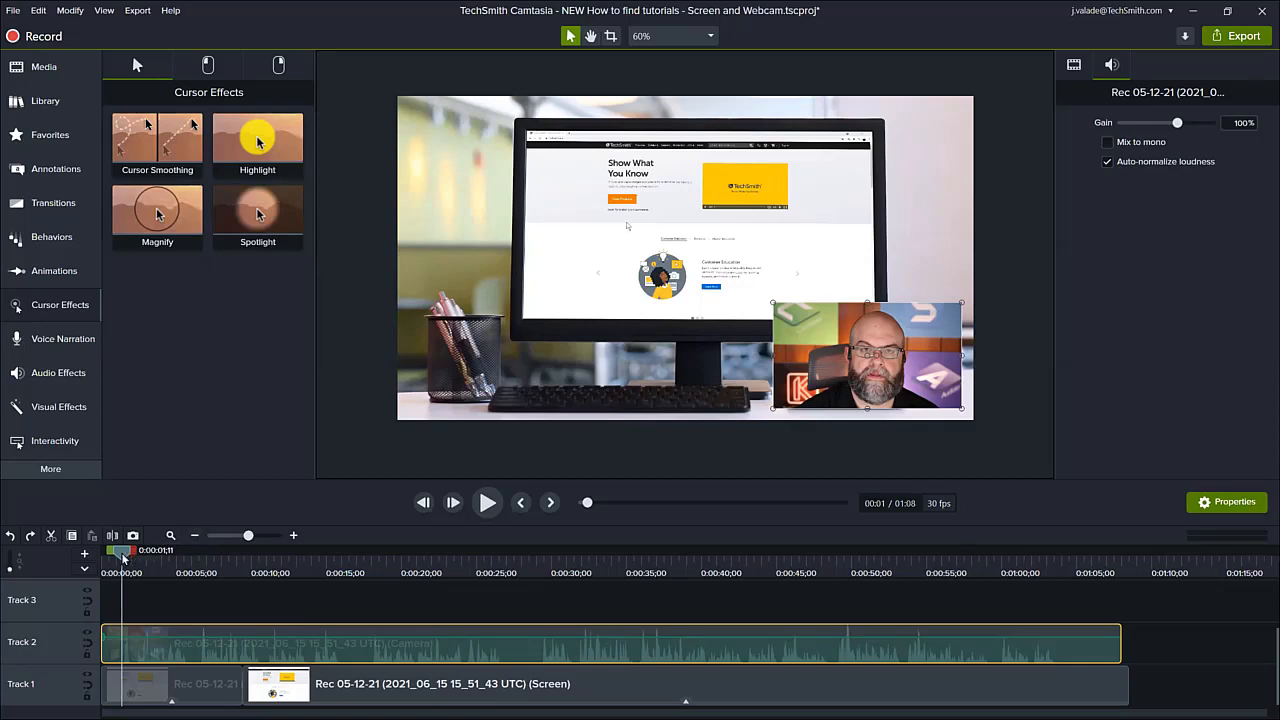
pyautogui.moveTo(123, 553); pyautogui.dragTo(271, 553)
pyautogui.click(339, 566)
pyautogui.moveTo(352, 553); pyautogui.dragTo(458, 570)
pyautogui.doubleClick(447, 556)
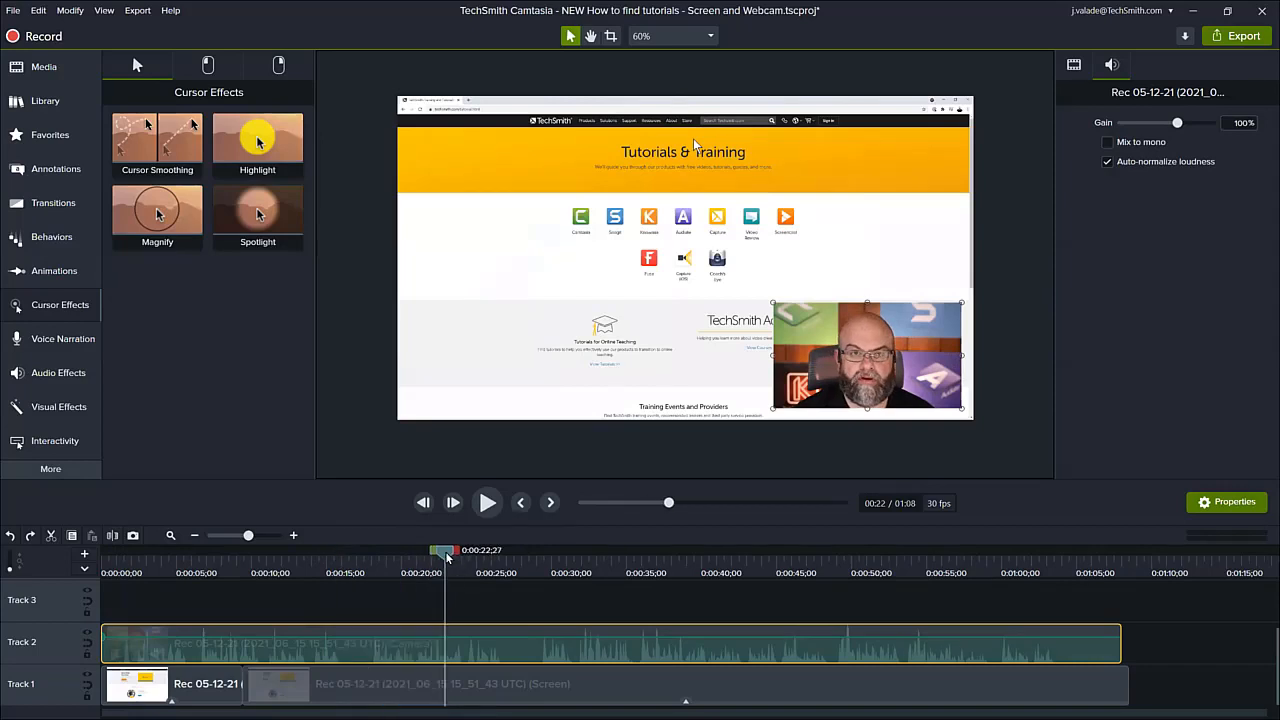
pyautogui.moveTo(447, 557); pyautogui.dragTo(524, 567)
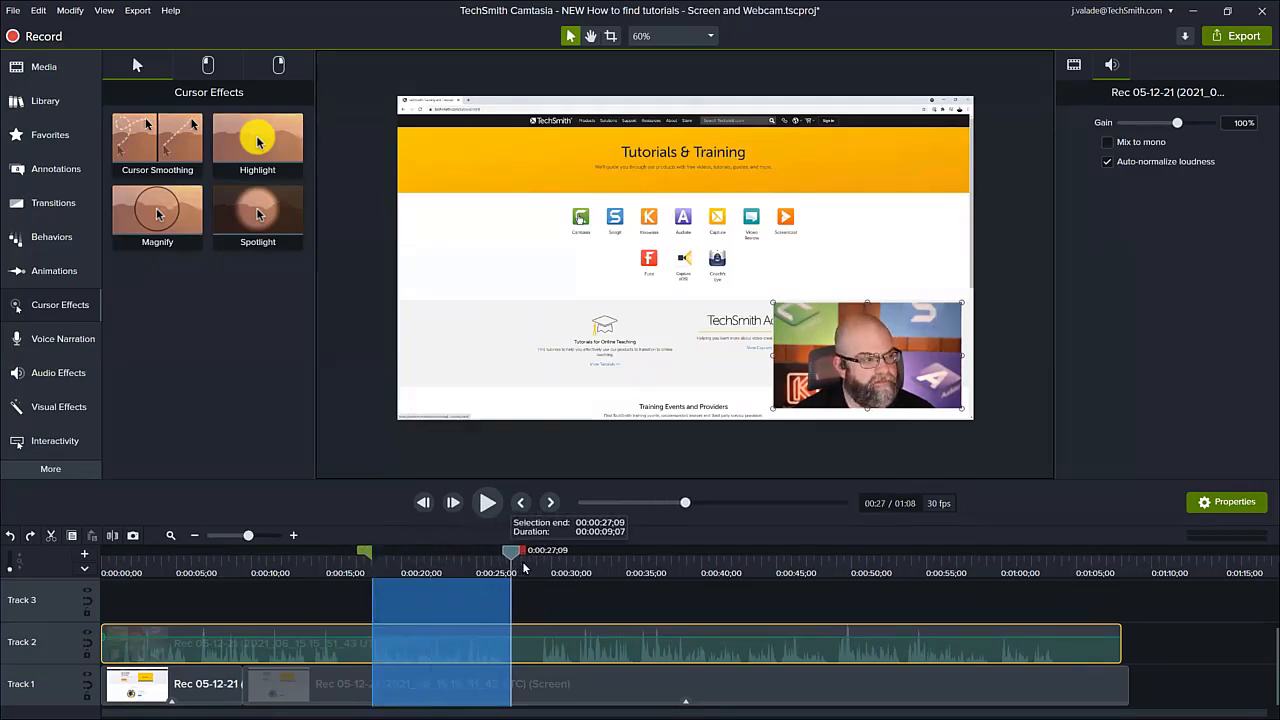
pyautogui.rightClick(454, 661)
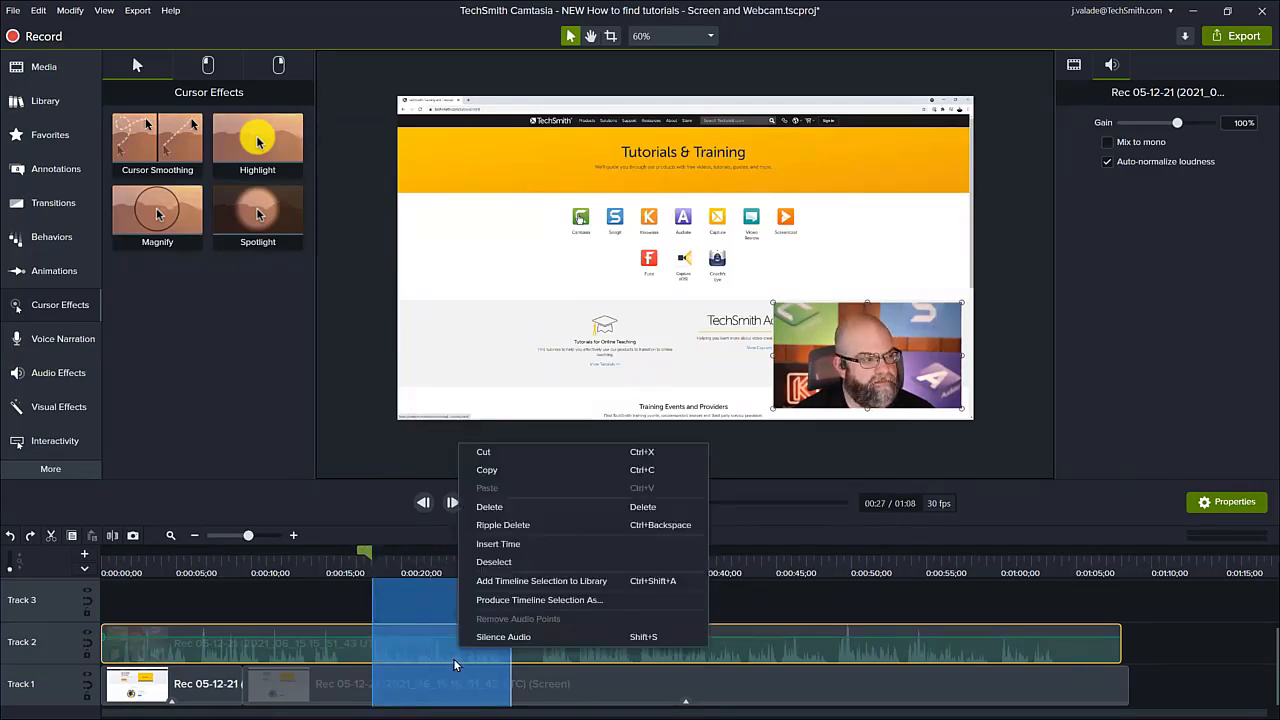
pyautogui.click(420, 557)
# Reselect the range up to 0:00:27;14, review its editing options, clear the selection, and move the playhead to 0:00:19;13.
pyautogui.moveTo(420, 557); pyautogui.dragTo(527, 562)
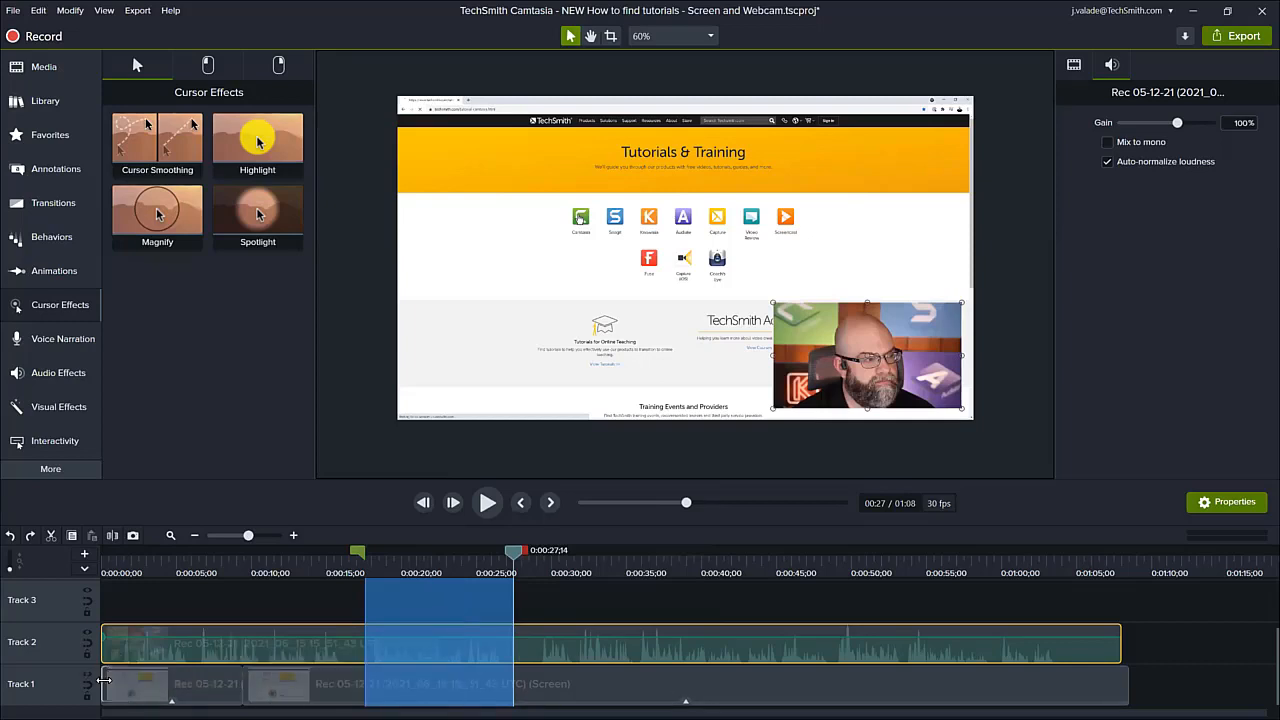
pyautogui.rightClick(440, 632)
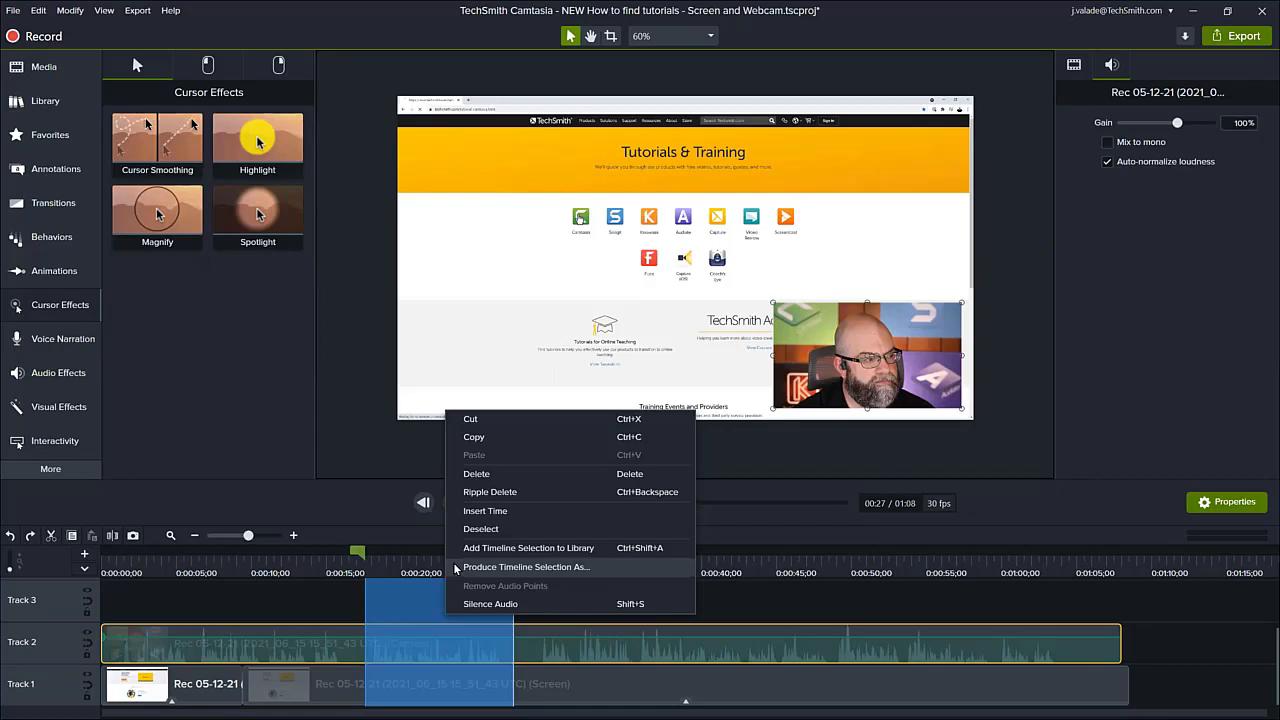
pyautogui.click(430, 560)
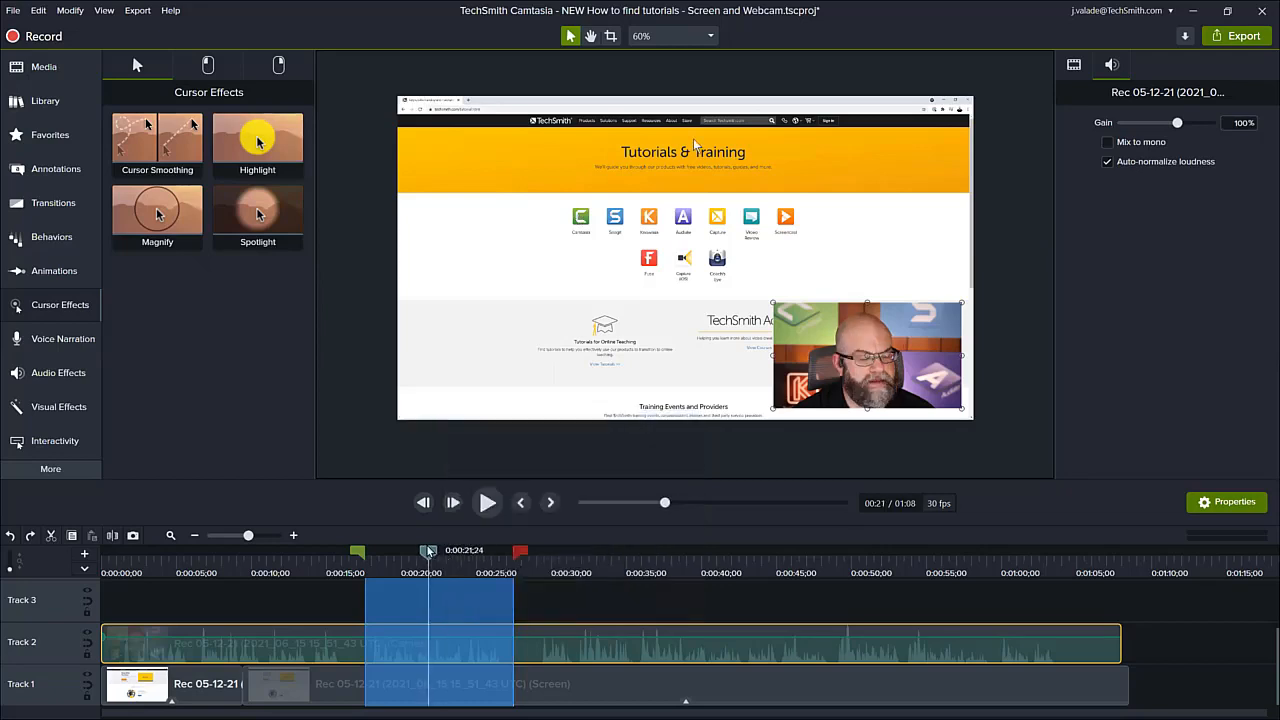
pyautogui.click(430, 558)
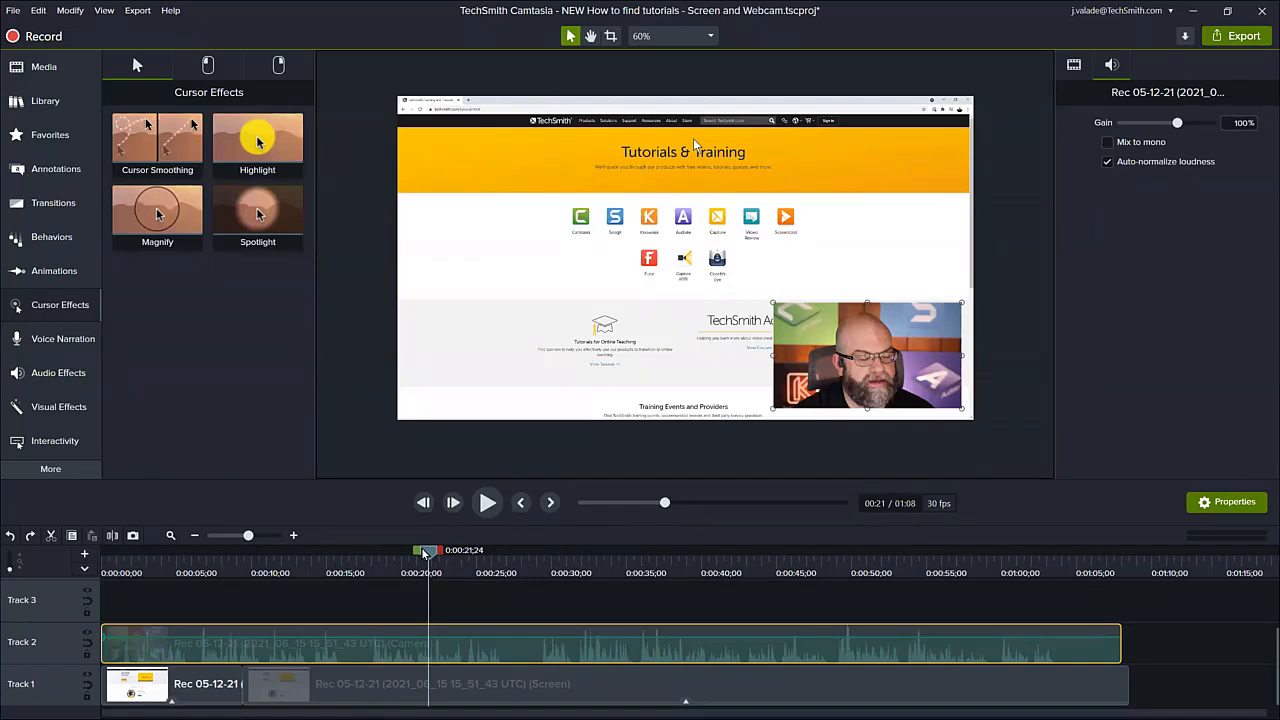
pyautogui.moveTo(425, 553); pyautogui.dragTo(393, 567)
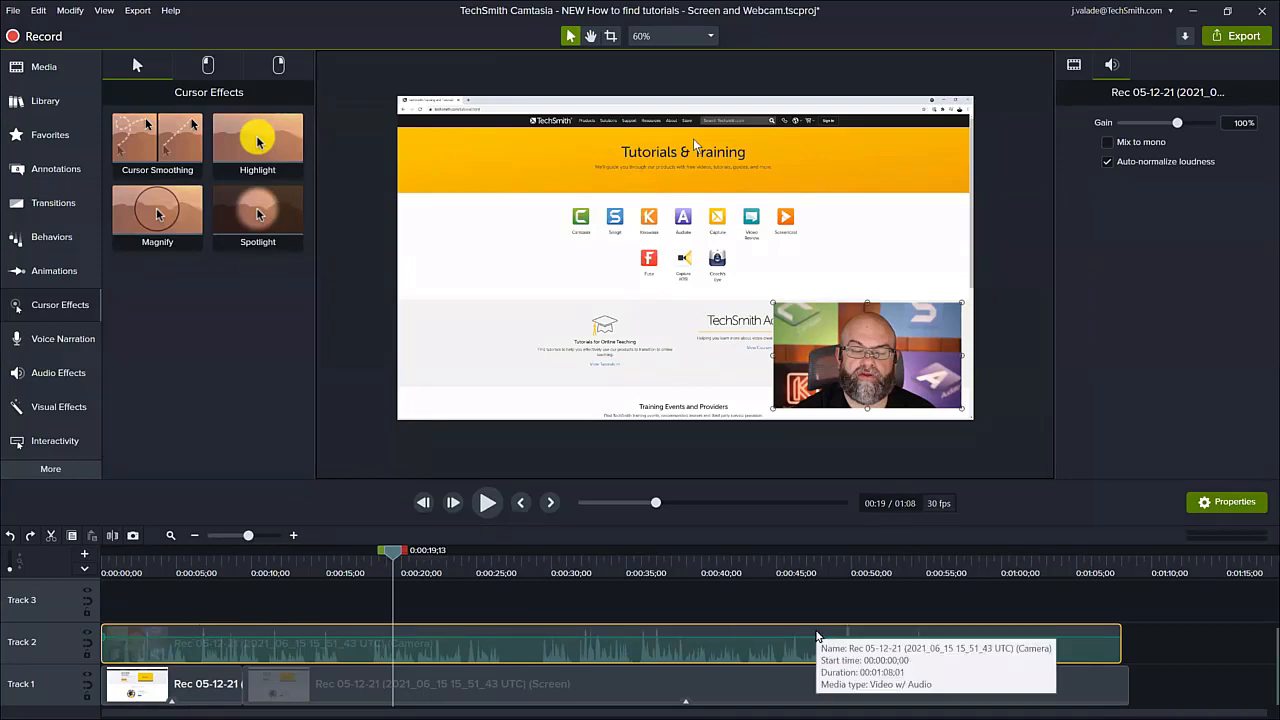
# Inspect the end of both clips on the timeline, checking the frames at 0:01:07;11 and 0:01:08;29.
pyautogui.click(293, 535)
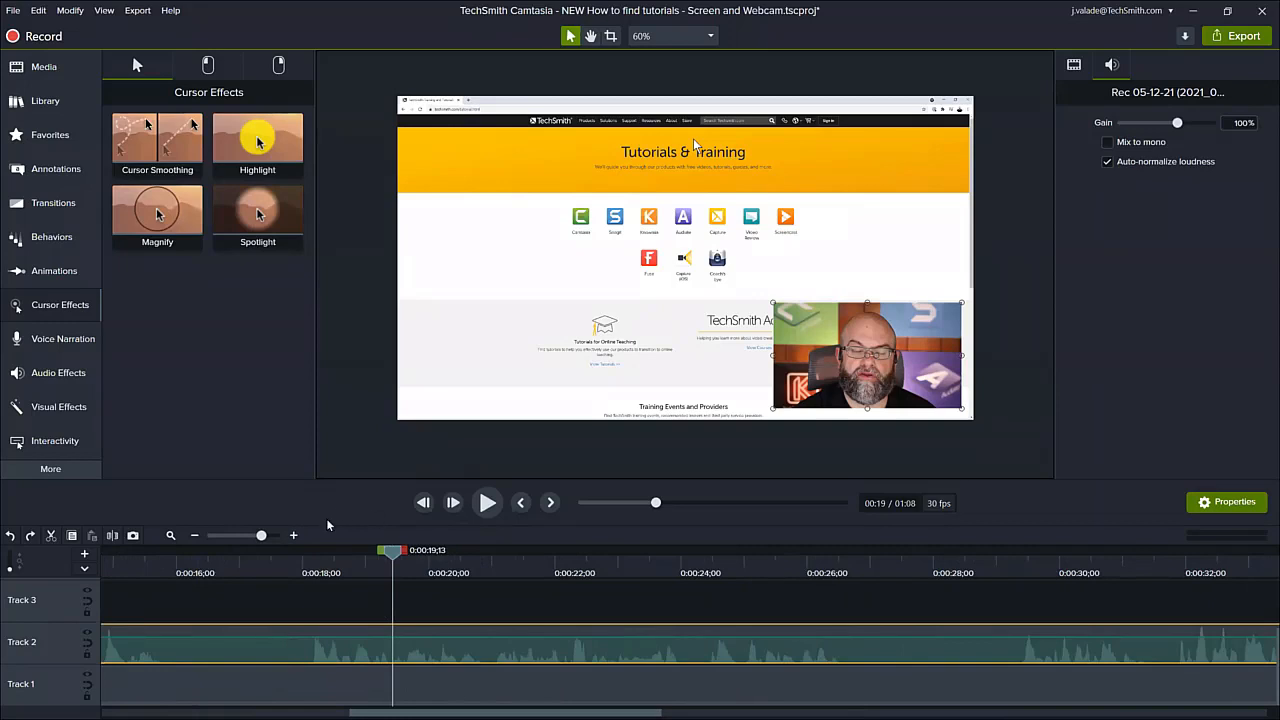
pyautogui.press('End')
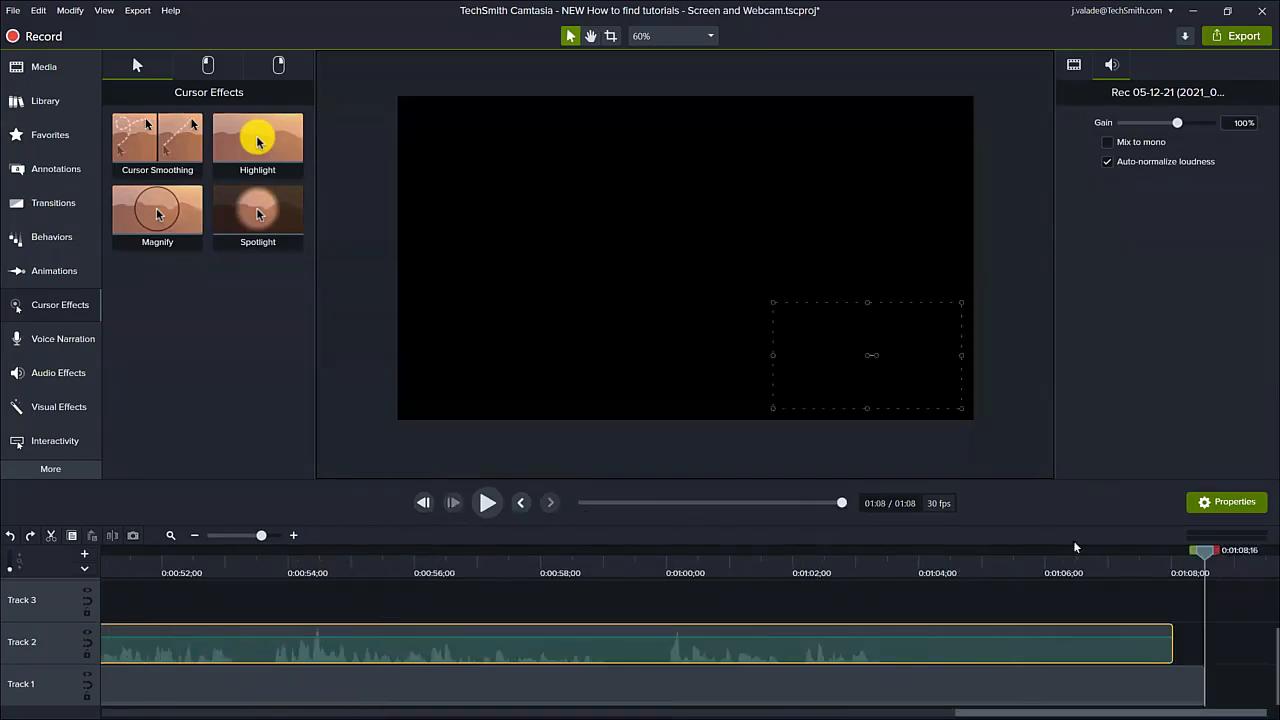
pyautogui.moveTo(1195, 551); pyautogui.dragTo(1130, 566)
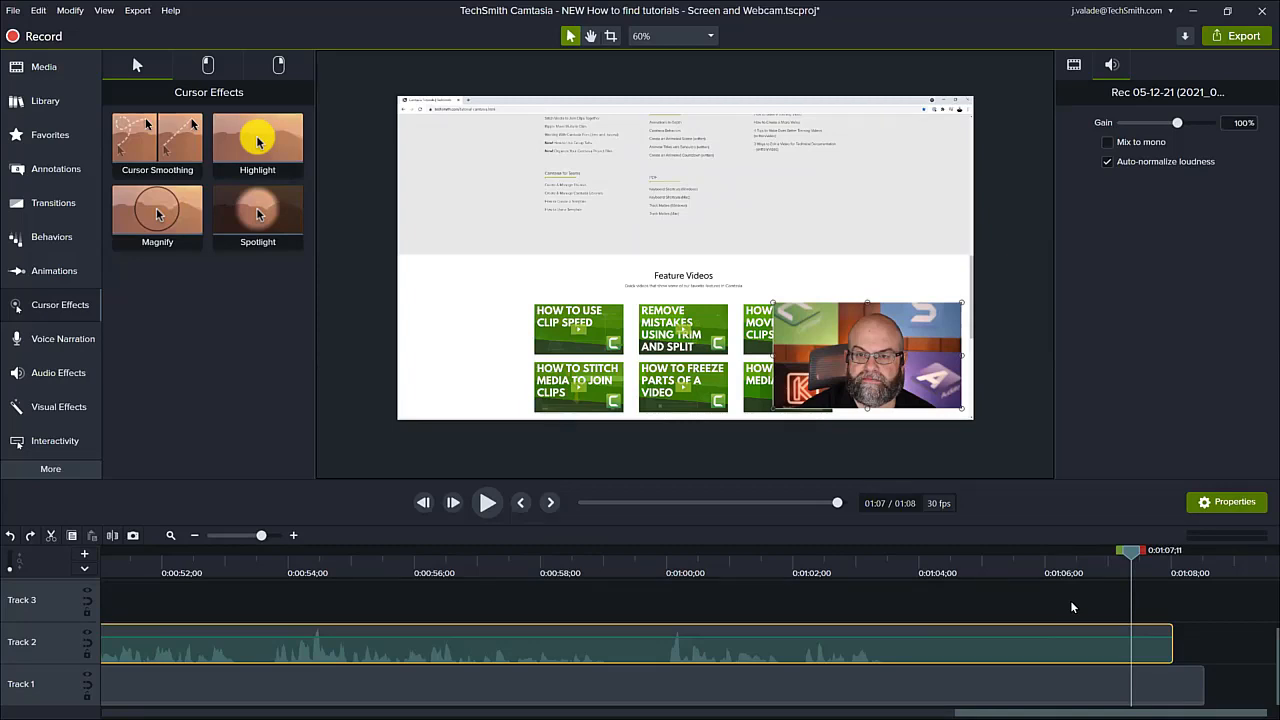
pyautogui.click(1192, 647)
pyautogui.moveTo(1132, 551); pyautogui.dragTo(1204, 565)
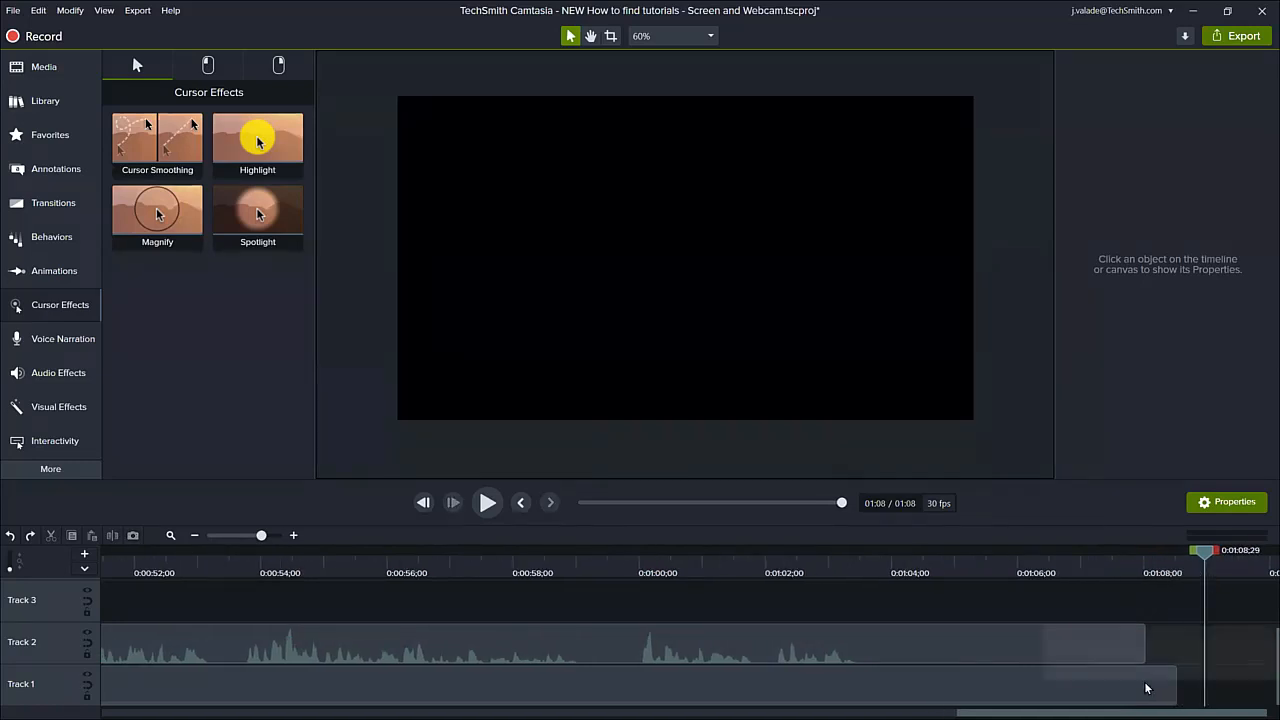
# Highlight the stretch up to 0:01:08;16 where the screen recording outlasts the webcam clip, and clear the selection.
pyautogui.click(1142, 568)
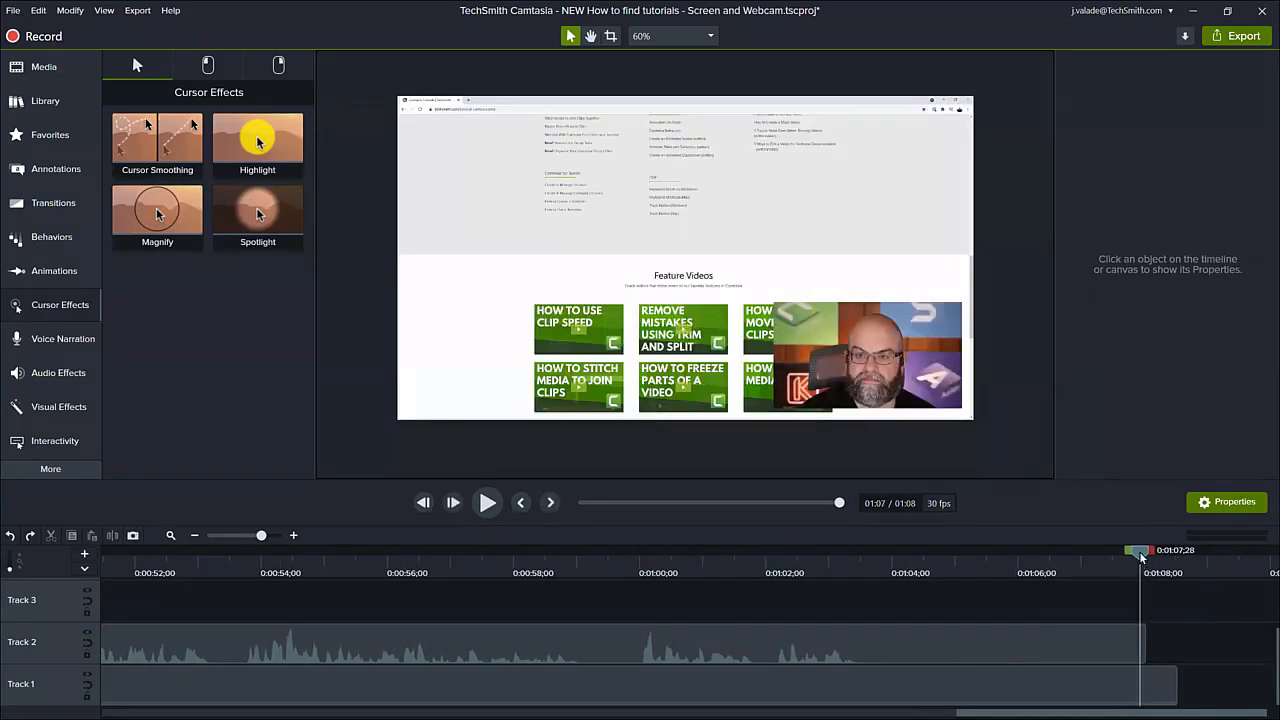
pyautogui.moveTo(1143, 556); pyautogui.dragTo(1184, 566)
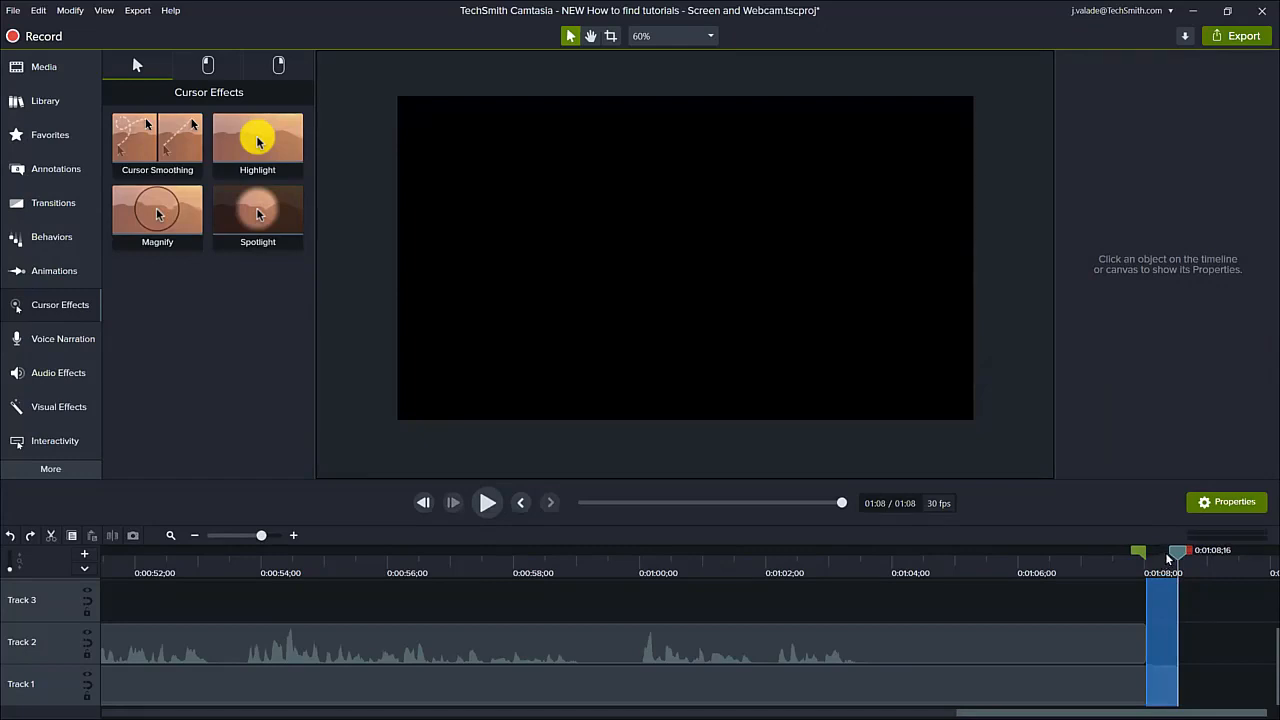
pyautogui.doubleClick(1178, 554)
pyautogui.moveTo(1178, 554); pyautogui.dragTo(360, 614)
pyautogui.click(170, 536)
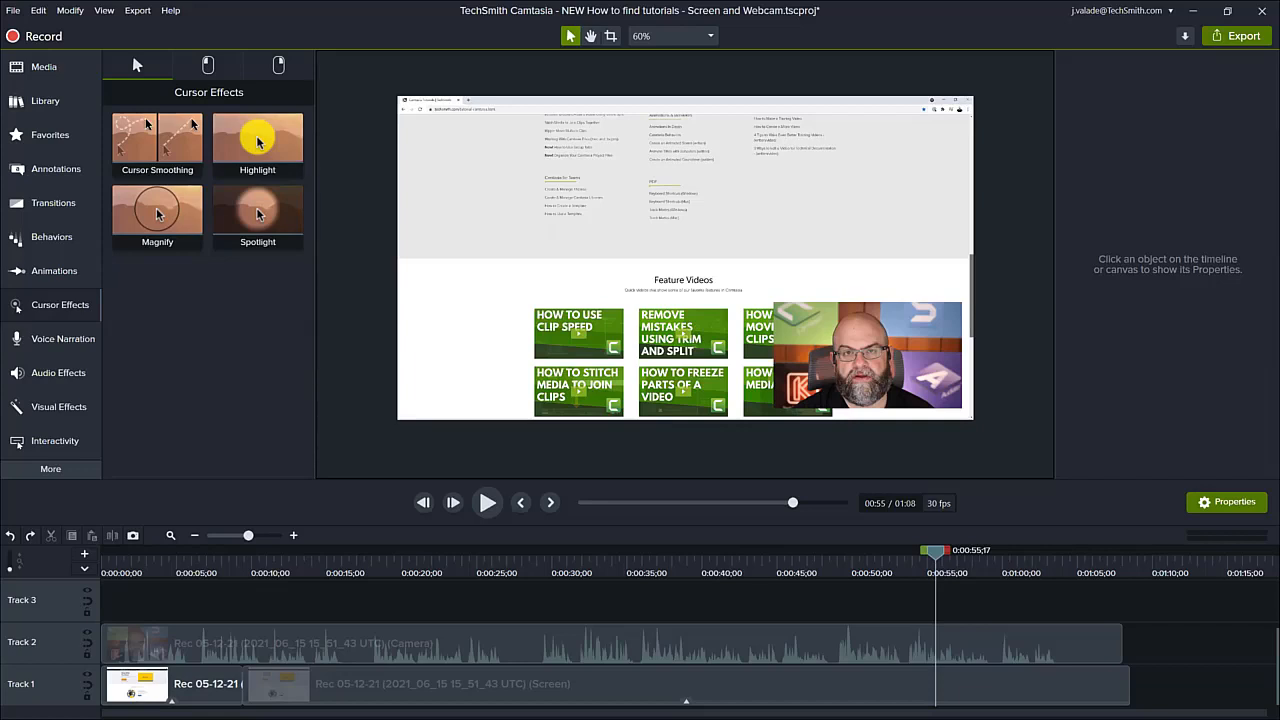
# Select the end of the timeline from 0:01:07;19 to just past the end of the screen recording.
pyautogui.click(1124, 572)
pyautogui.click(296, 536)
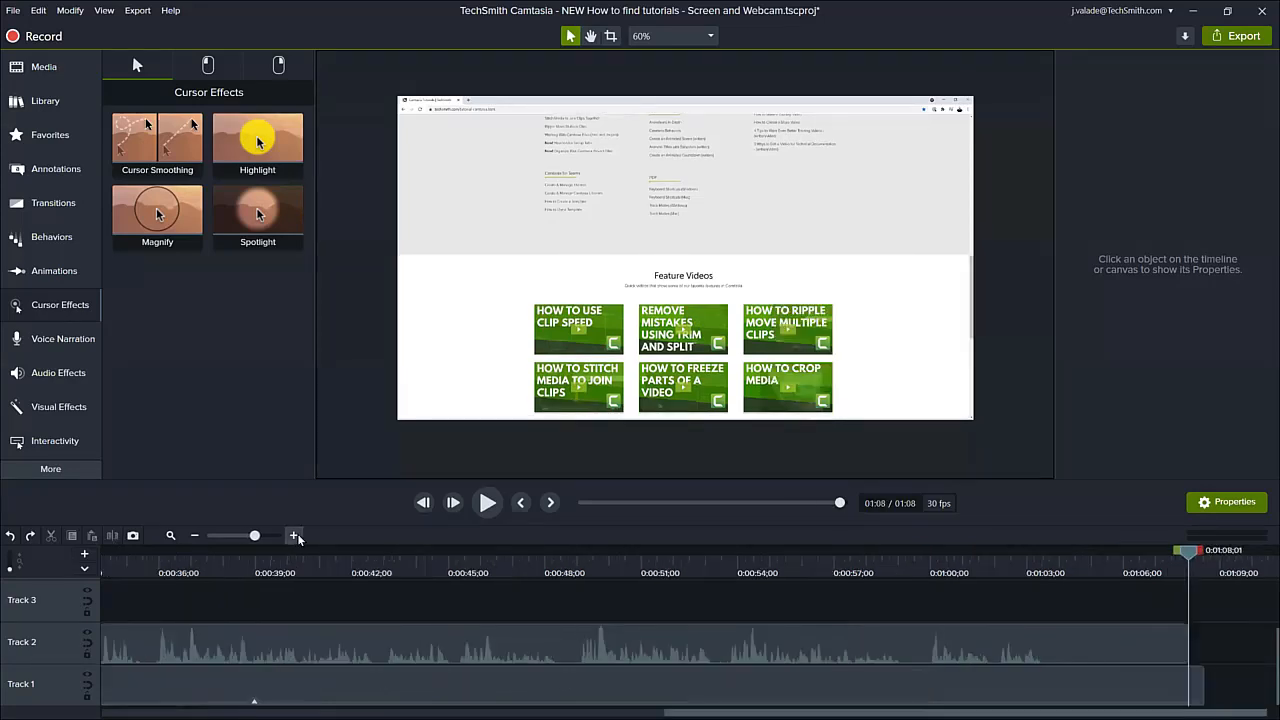
pyautogui.click(297, 537)
pyautogui.moveTo(1190, 552); pyautogui.dragTo(1233, 555)
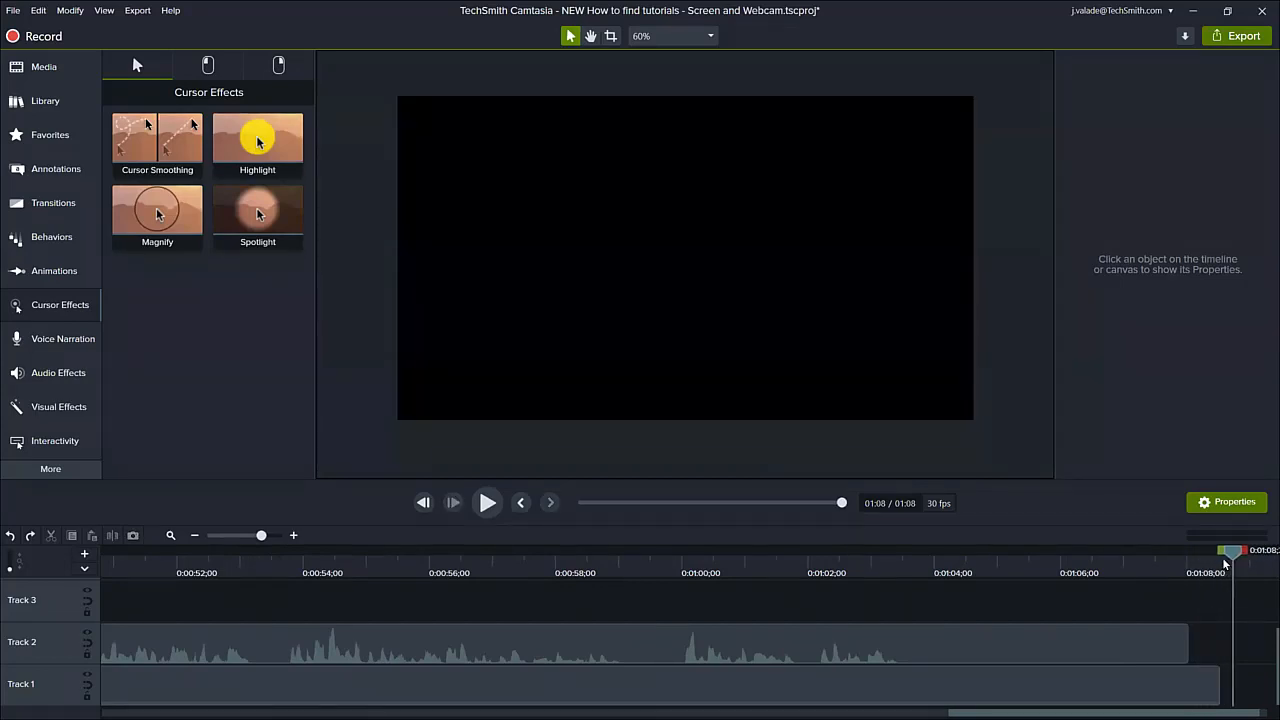
pyautogui.moveTo(1224, 551); pyautogui.dragTo(1155, 586)
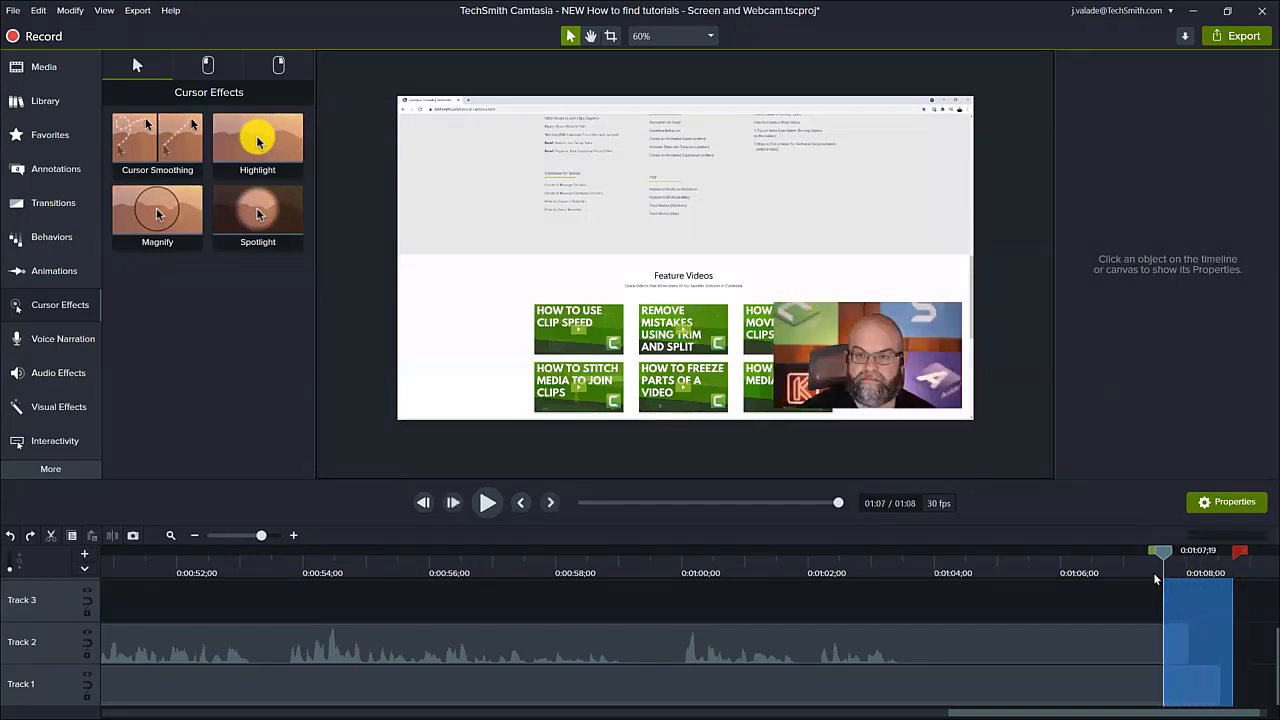